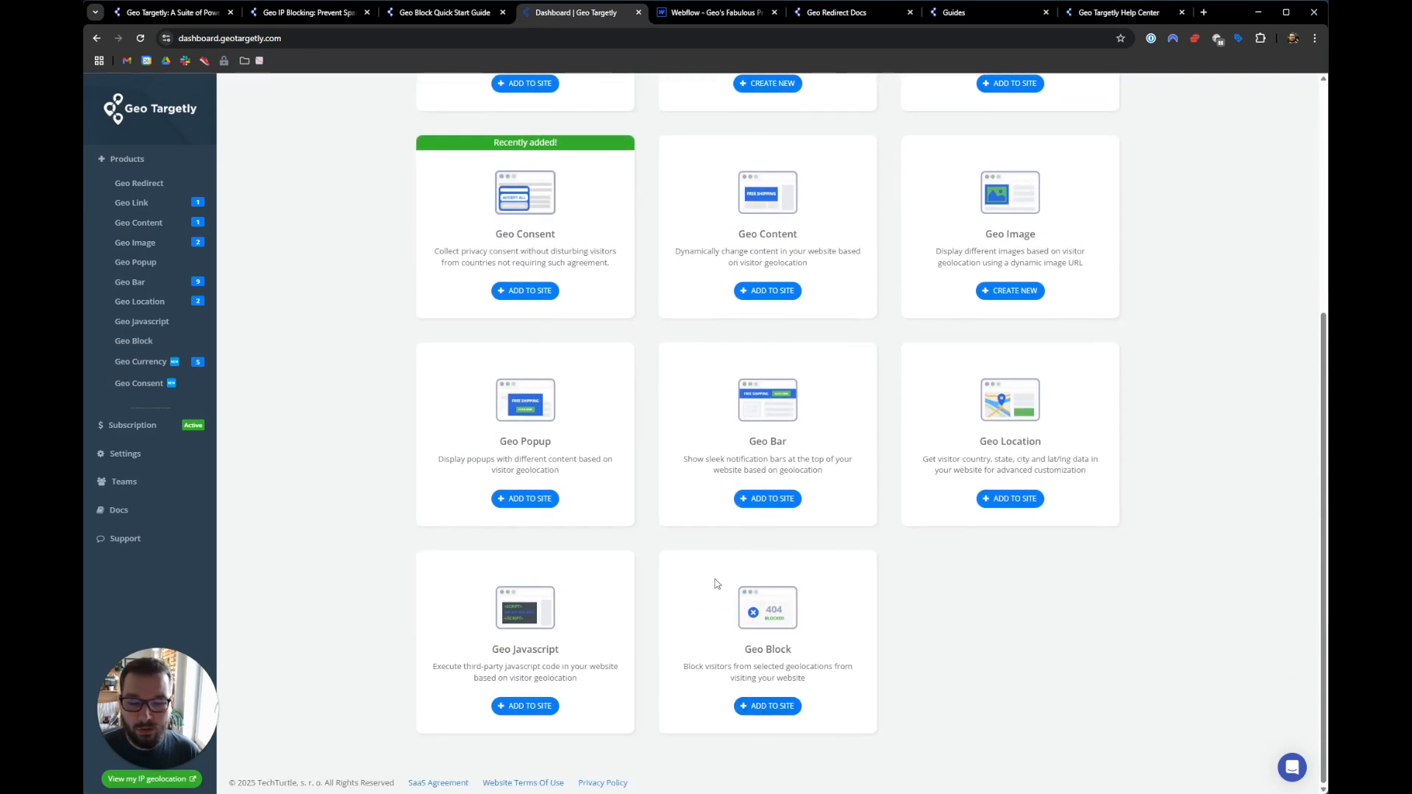
- Add a new Geo Block from the Geo Block card and retitle it 'Tutorial'
{"action": "left_click", "coordinate": [765, 705]}
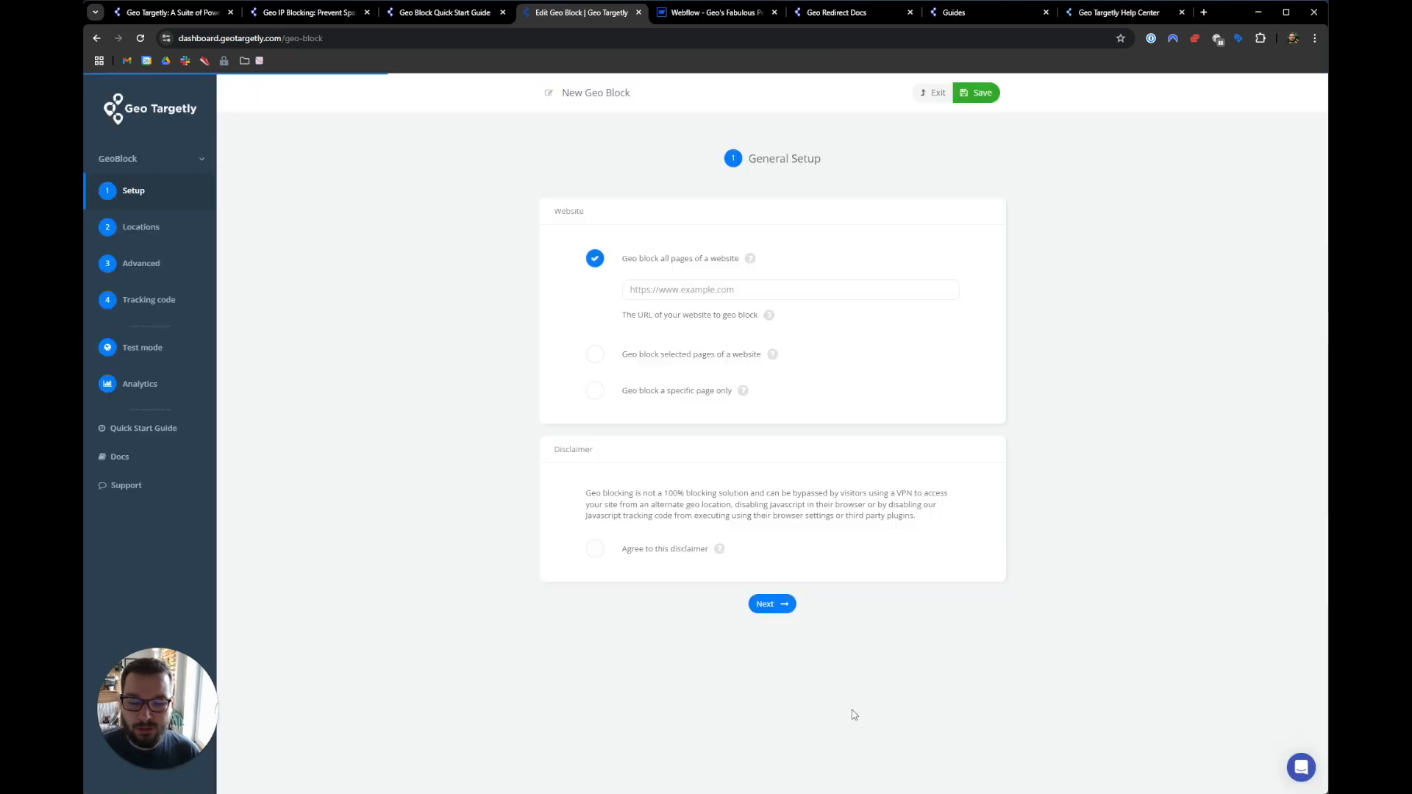
{"action": "left_click", "coordinate": [637, 92]}
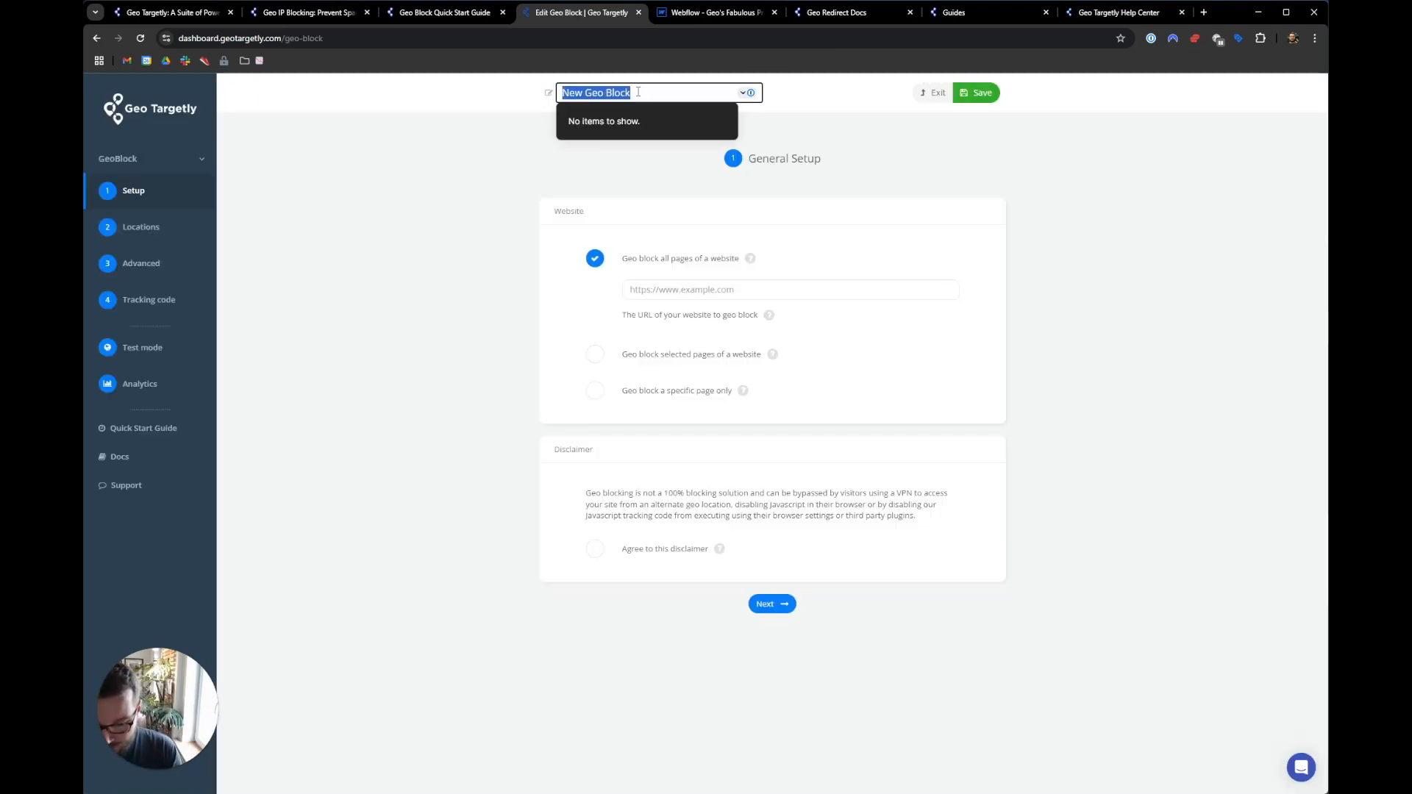
{"action": "type", "text": "Tutorial"}
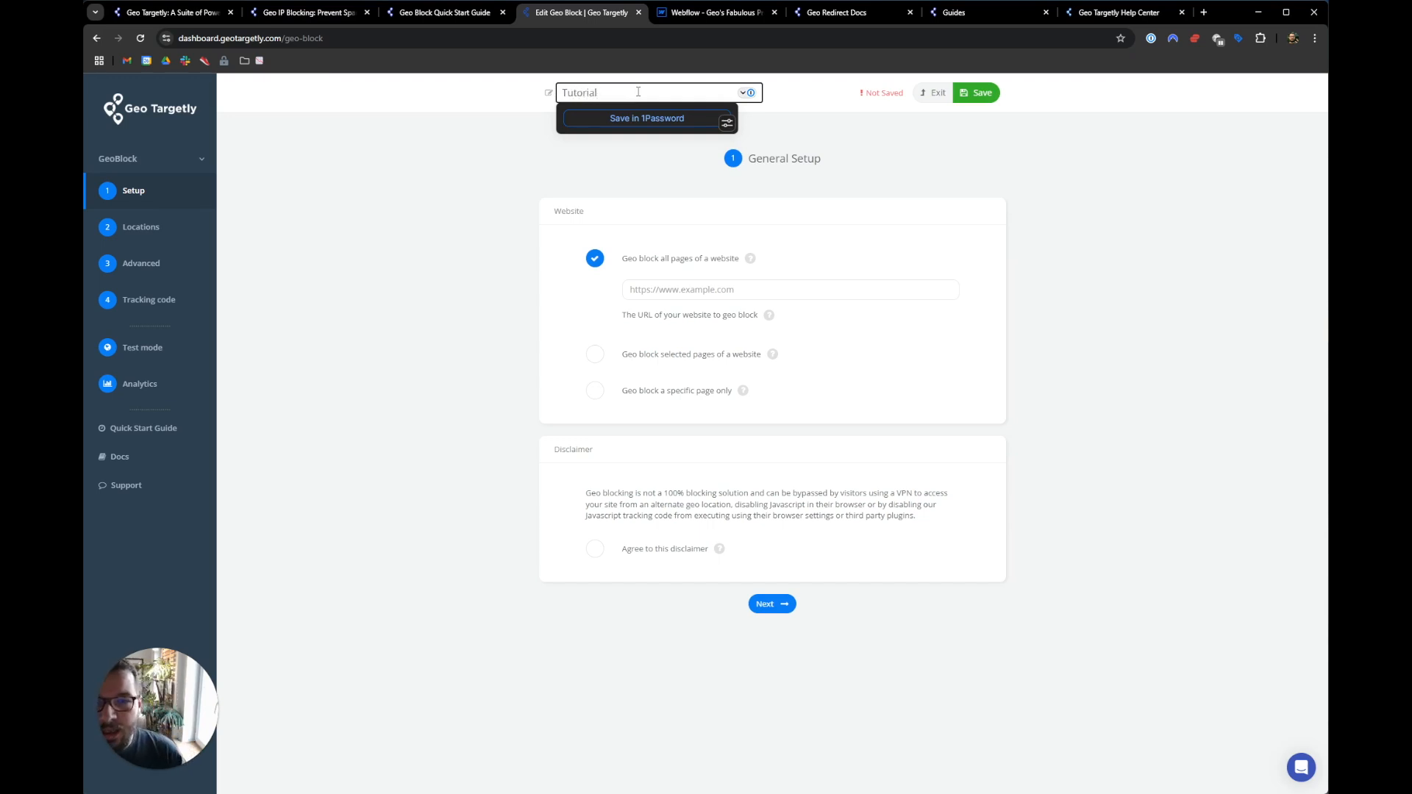
{"action": "left_click", "coordinate": [477, 190]}
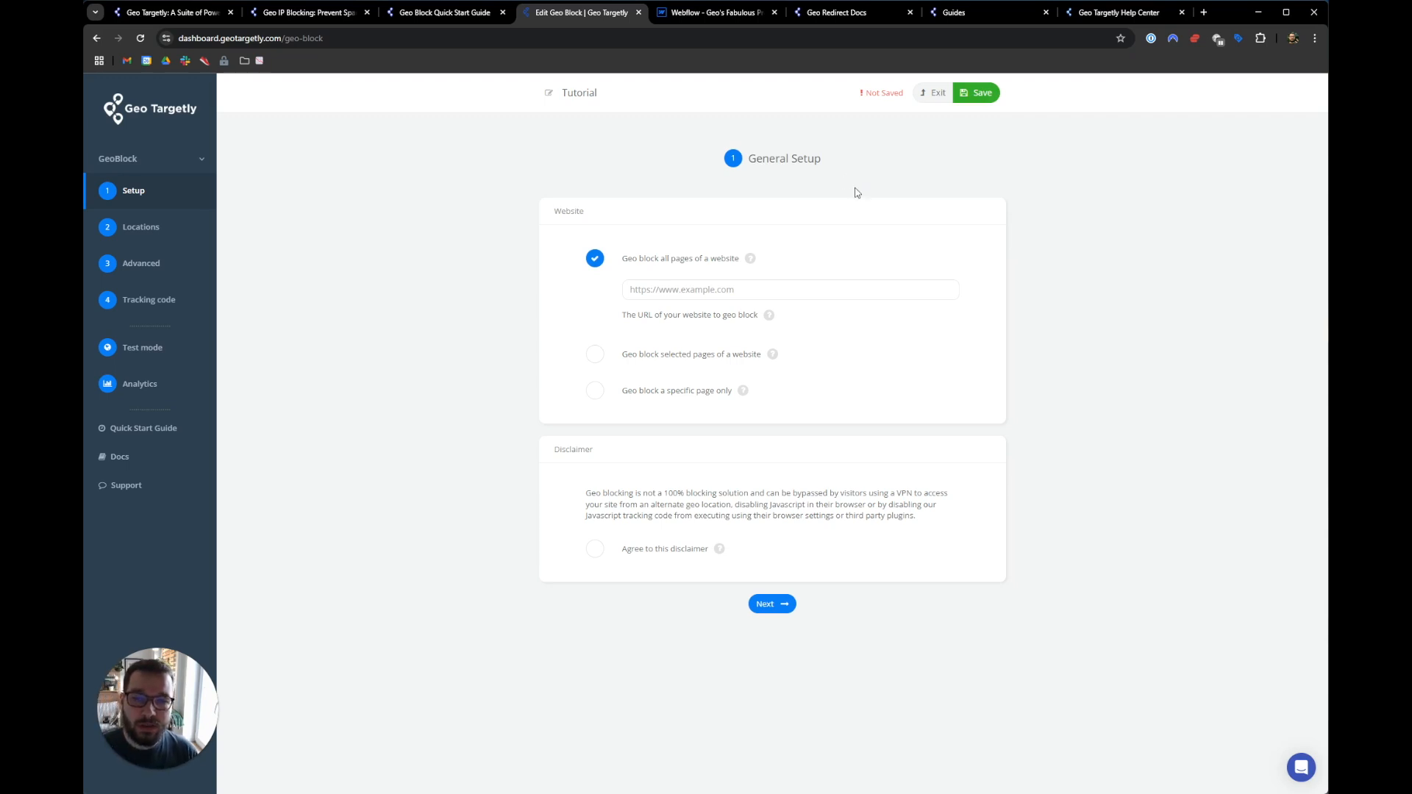
{"action": "left_click", "coordinate": [171, 13]}
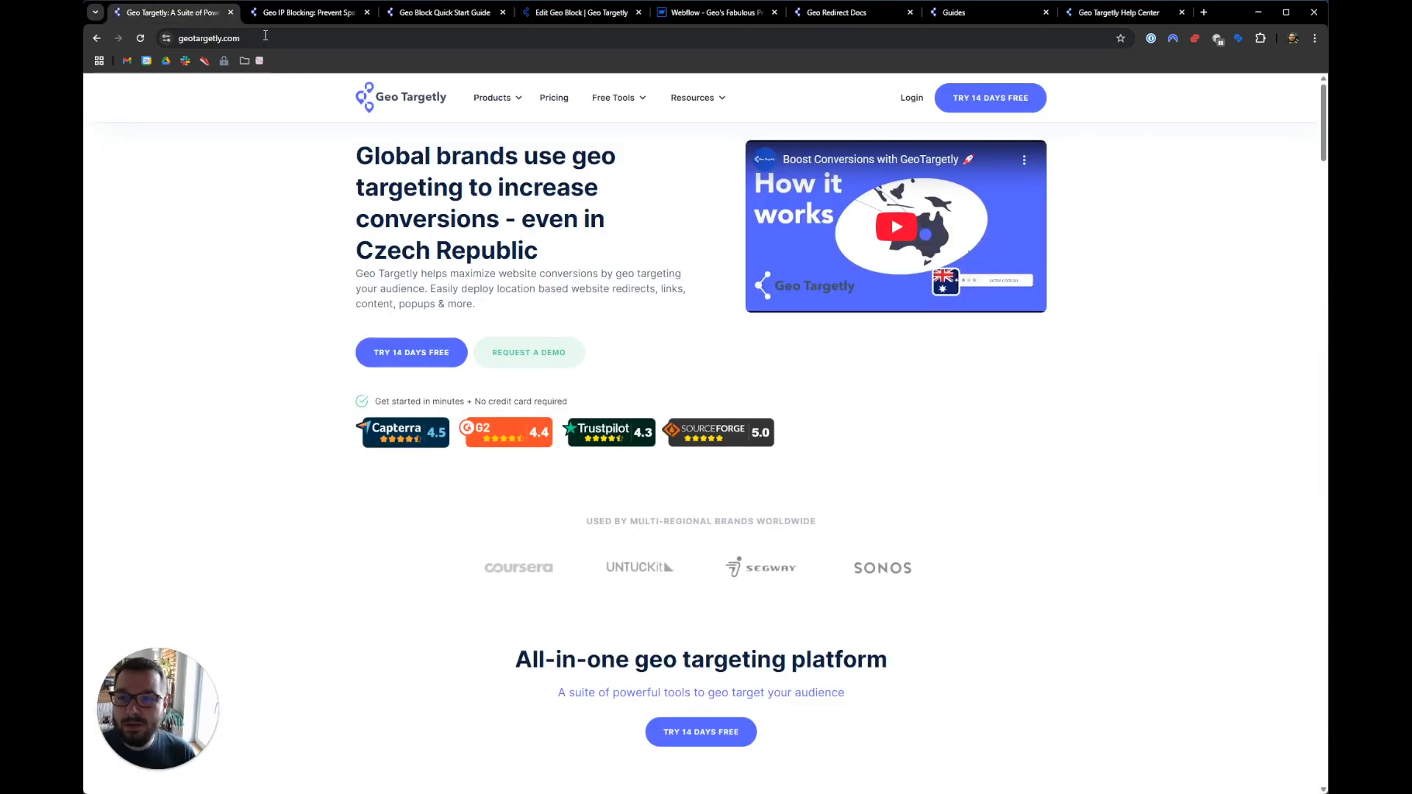
{"action": "left_click", "coordinate": [451, 44]}
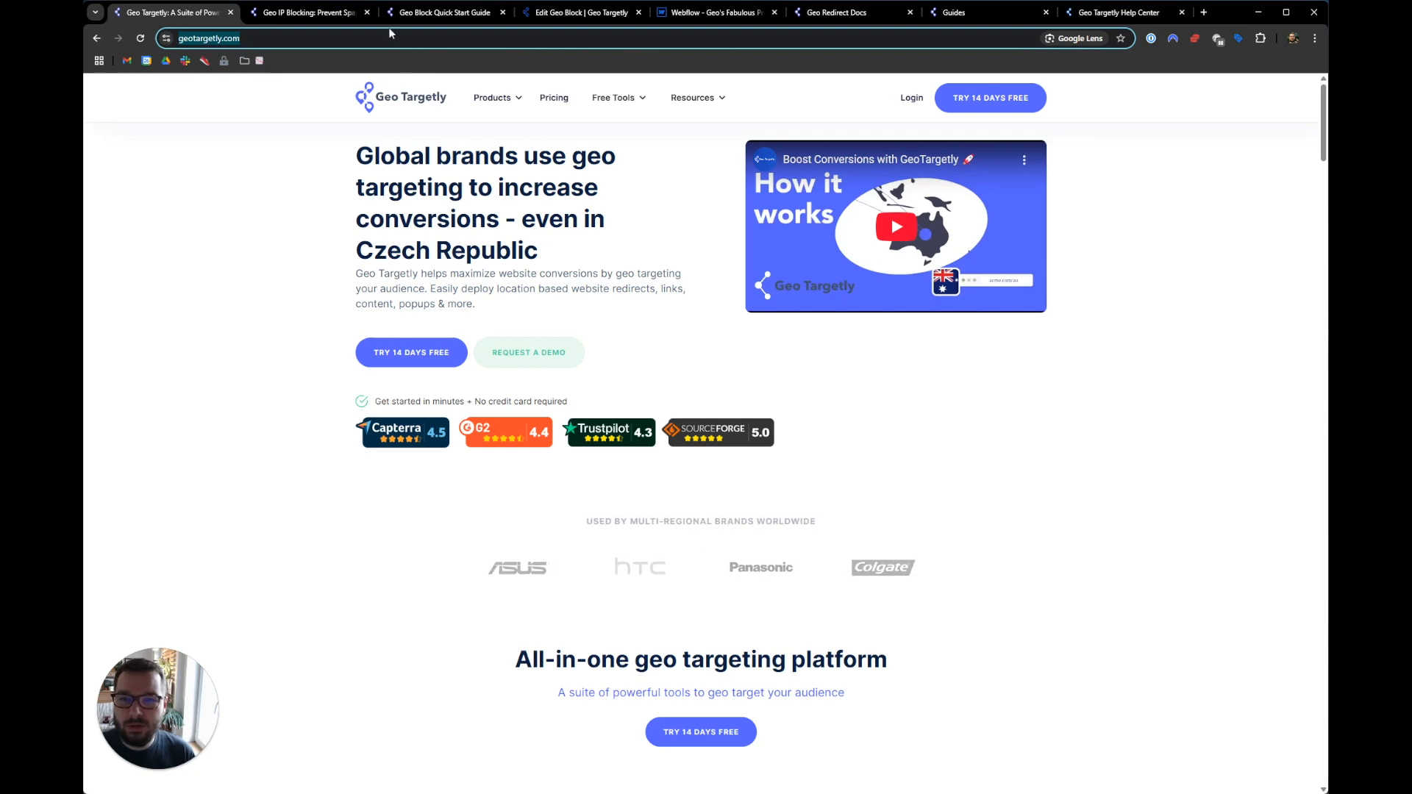
{"action": "left_click", "coordinate": [581, 12]}
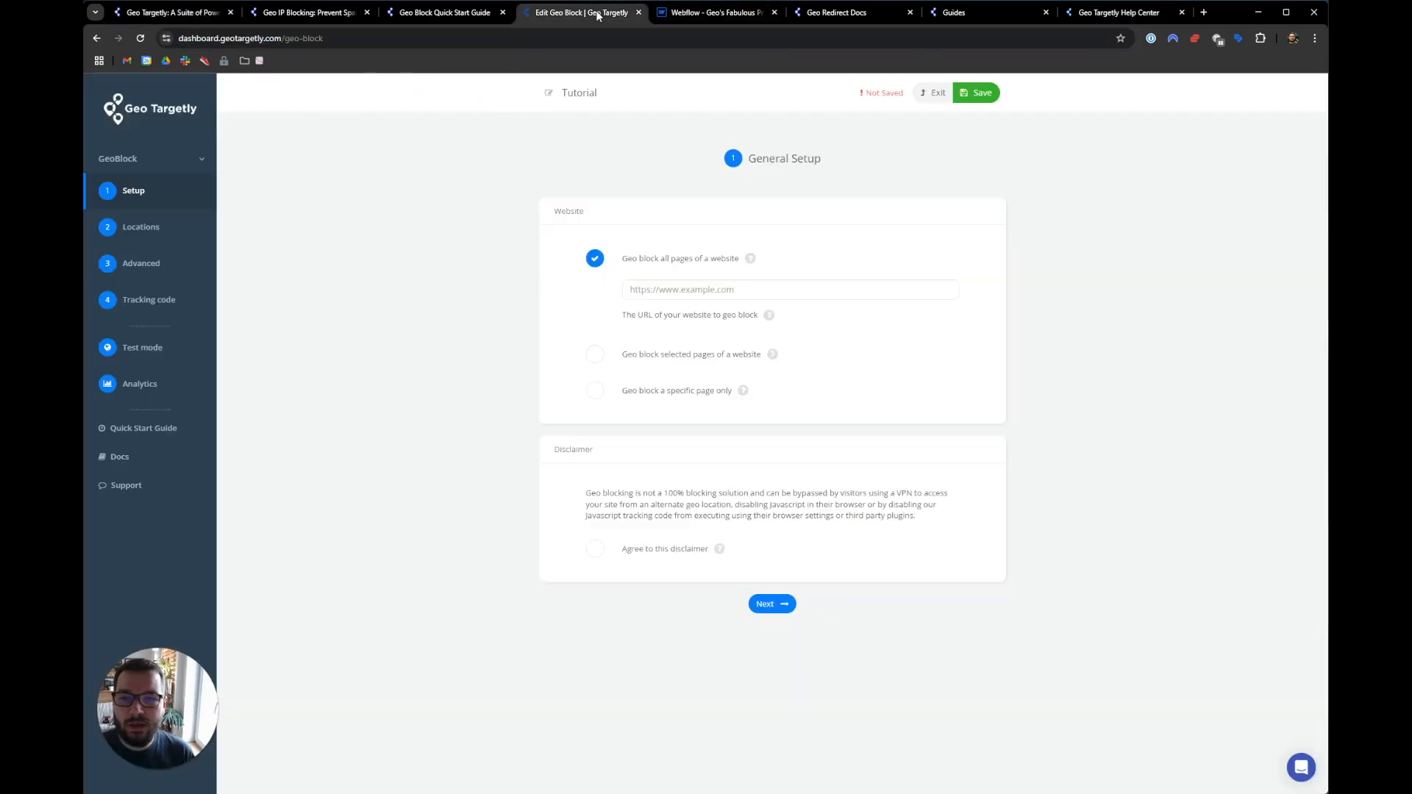
{"action": "left_click", "coordinate": [671, 291]}
{"action": "left_click", "coordinate": [815, 239]}
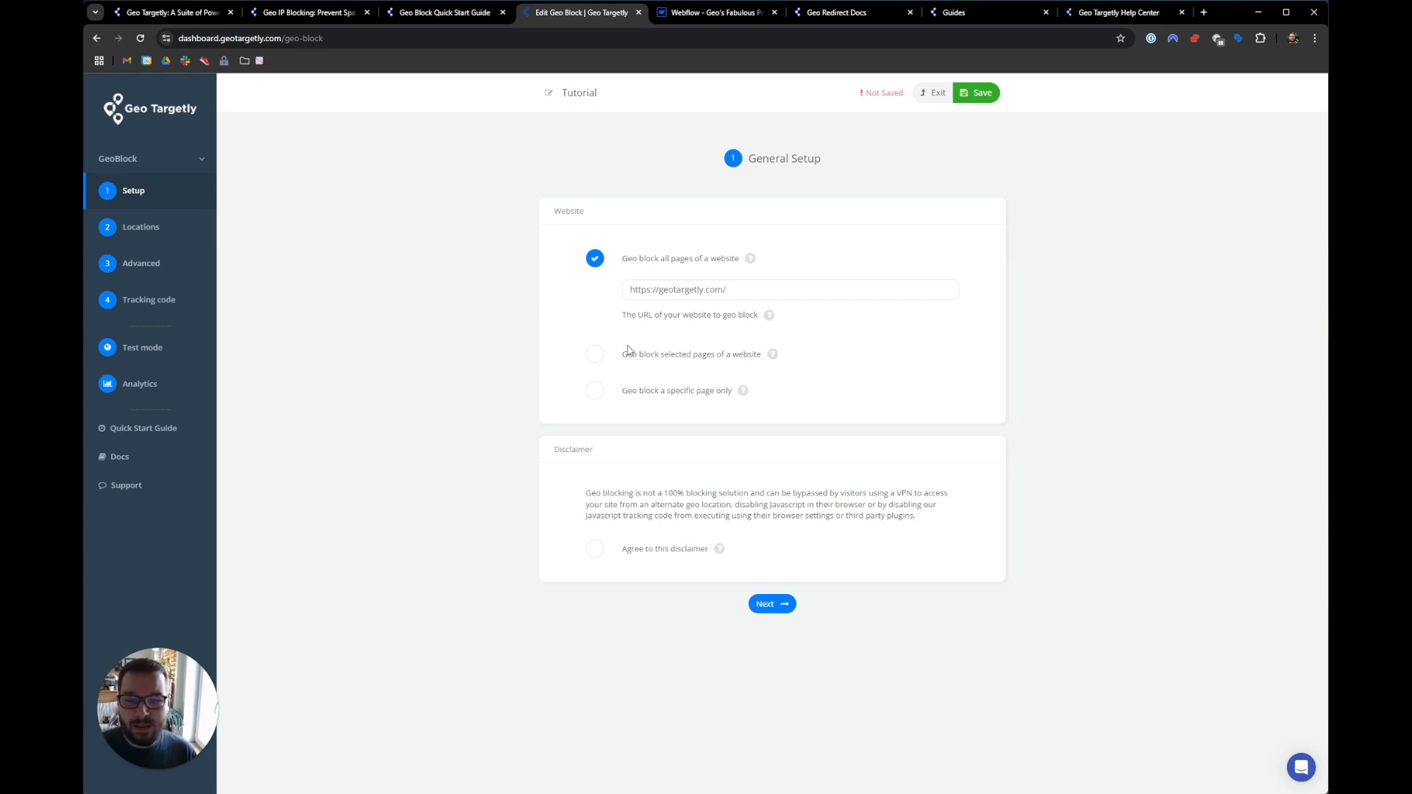
- Try the selected-pages and specific-page options, then keep 'Geo block all pages of a website'
{"action": "left_click", "coordinate": [599, 360]}
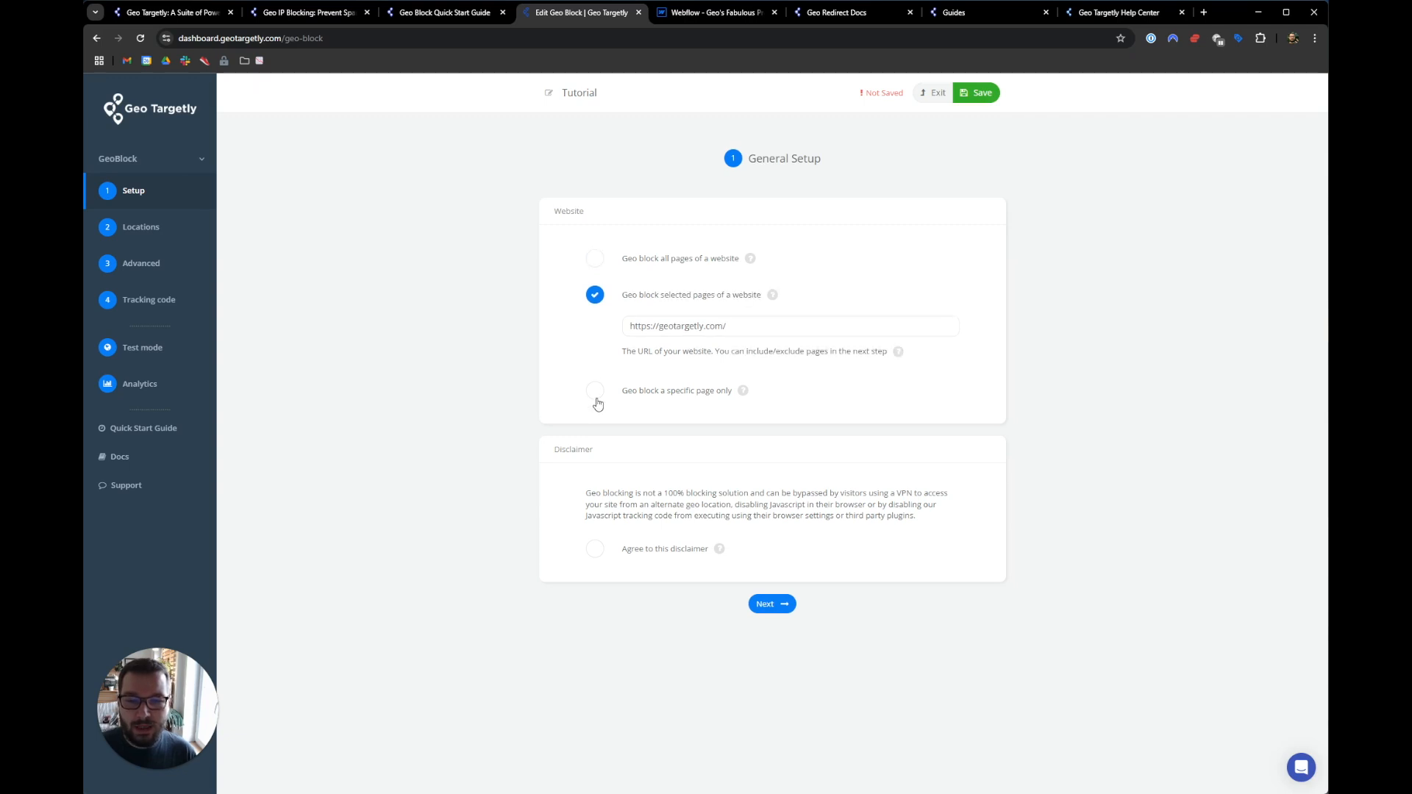
{"action": "left_click", "coordinate": [596, 396]}
{"action": "left_click", "coordinate": [595, 259]}
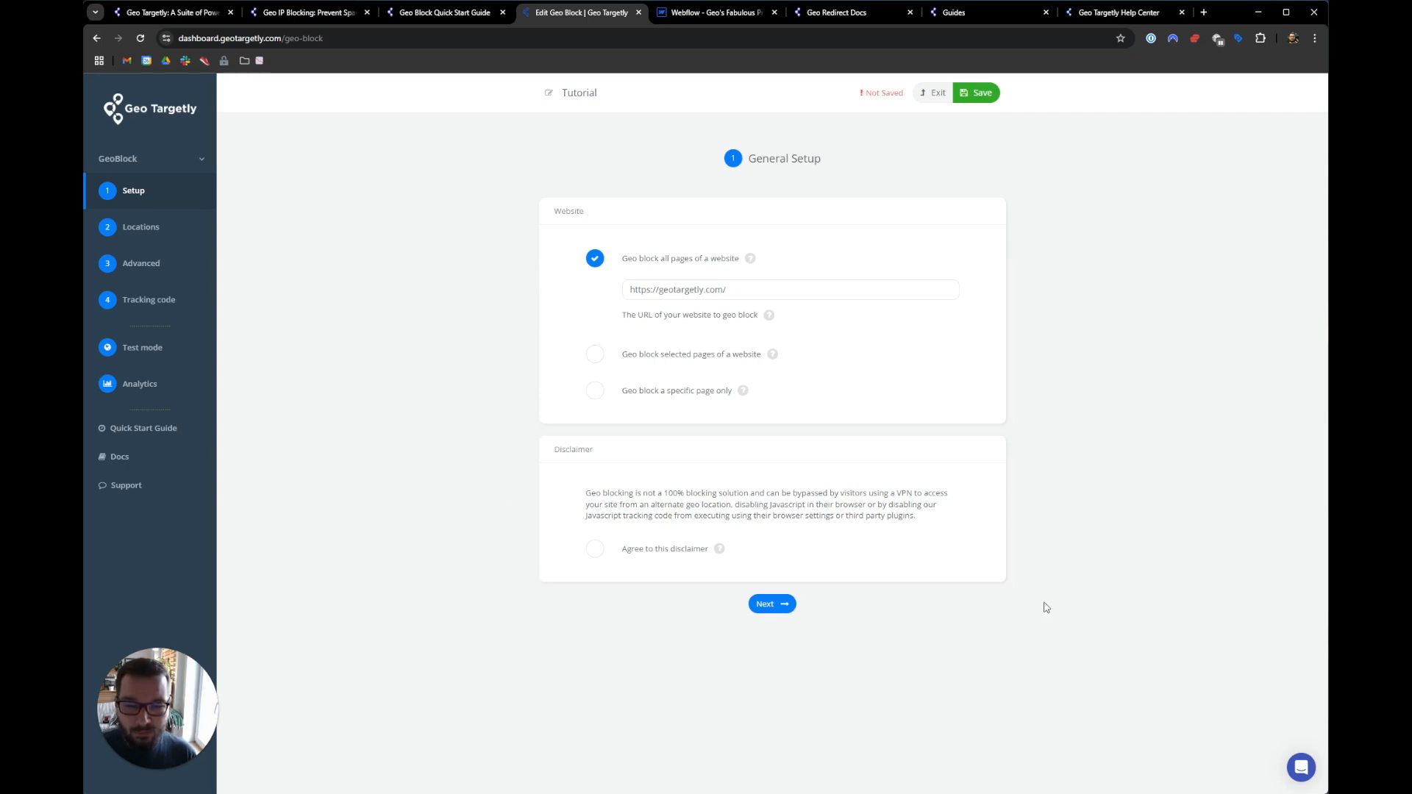
- Tick 'Agree to this disclaimer' and advance to Define Location Segments
{"action": "left_click", "coordinate": [594, 550]}
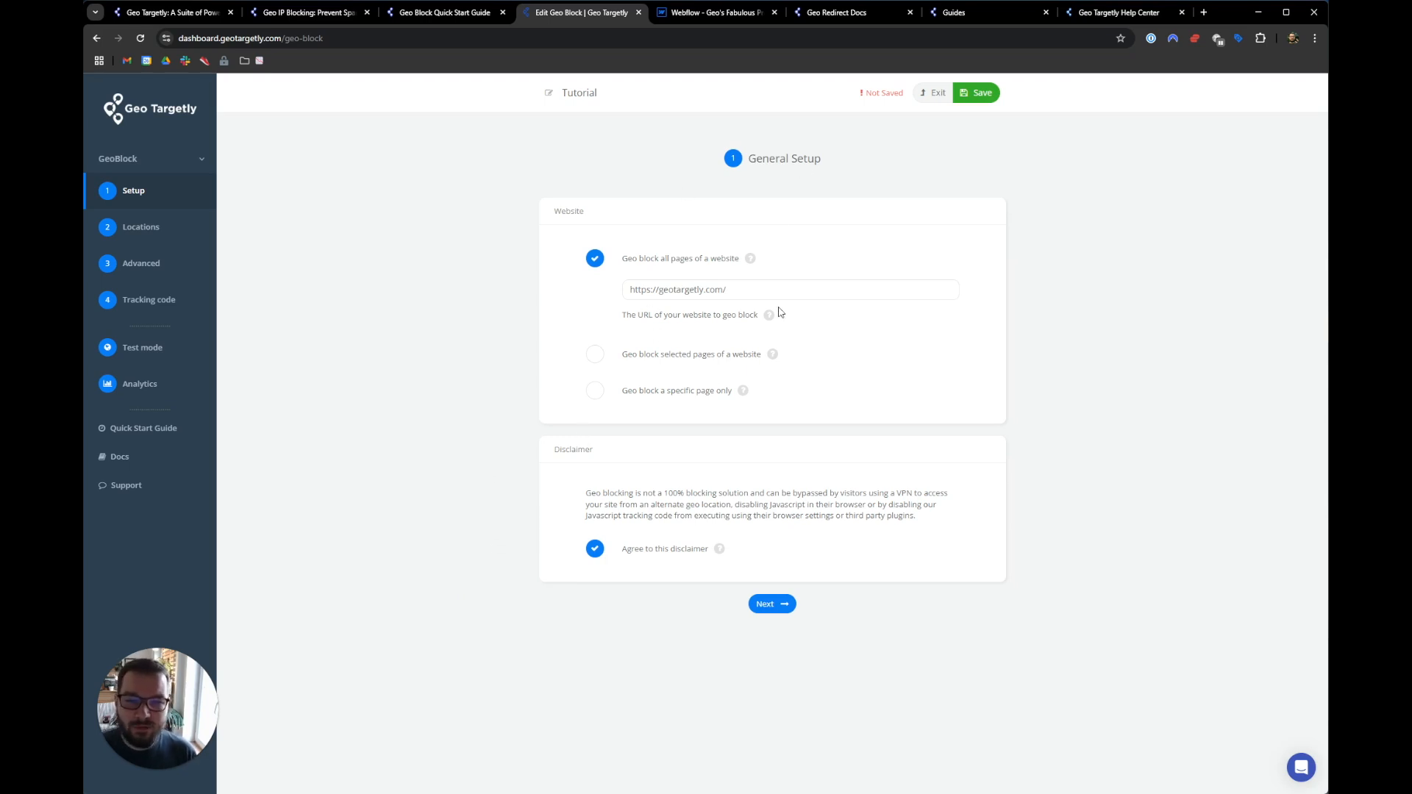
{"action": "left_click", "coordinate": [776, 609]}
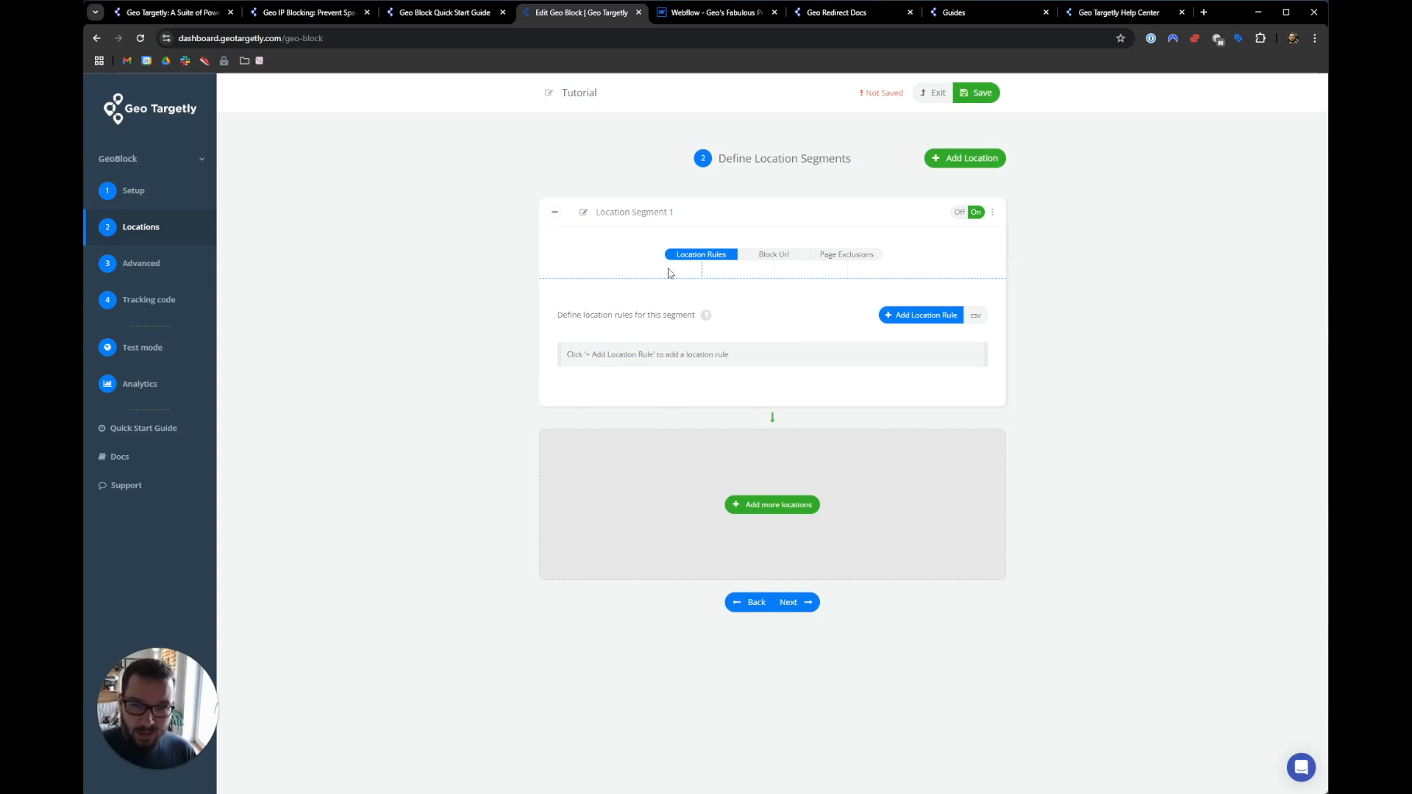
- Add a Continent/Region rule equal to North America to Location Segment 1
{"action": "left_click", "coordinate": [905, 316]}
{"action": "left_click", "coordinate": [688, 163]}
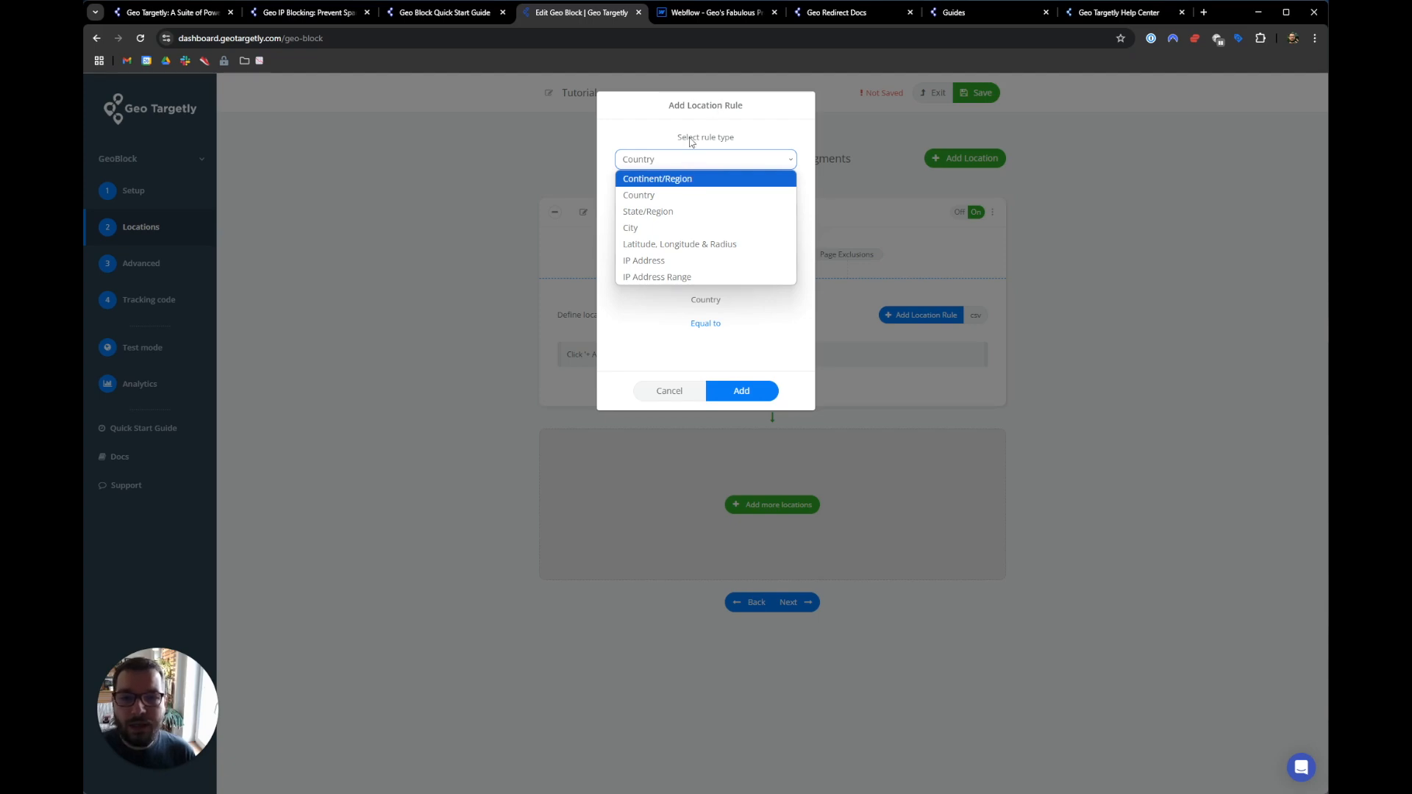
{"action": "left_click", "coordinate": [668, 180]}
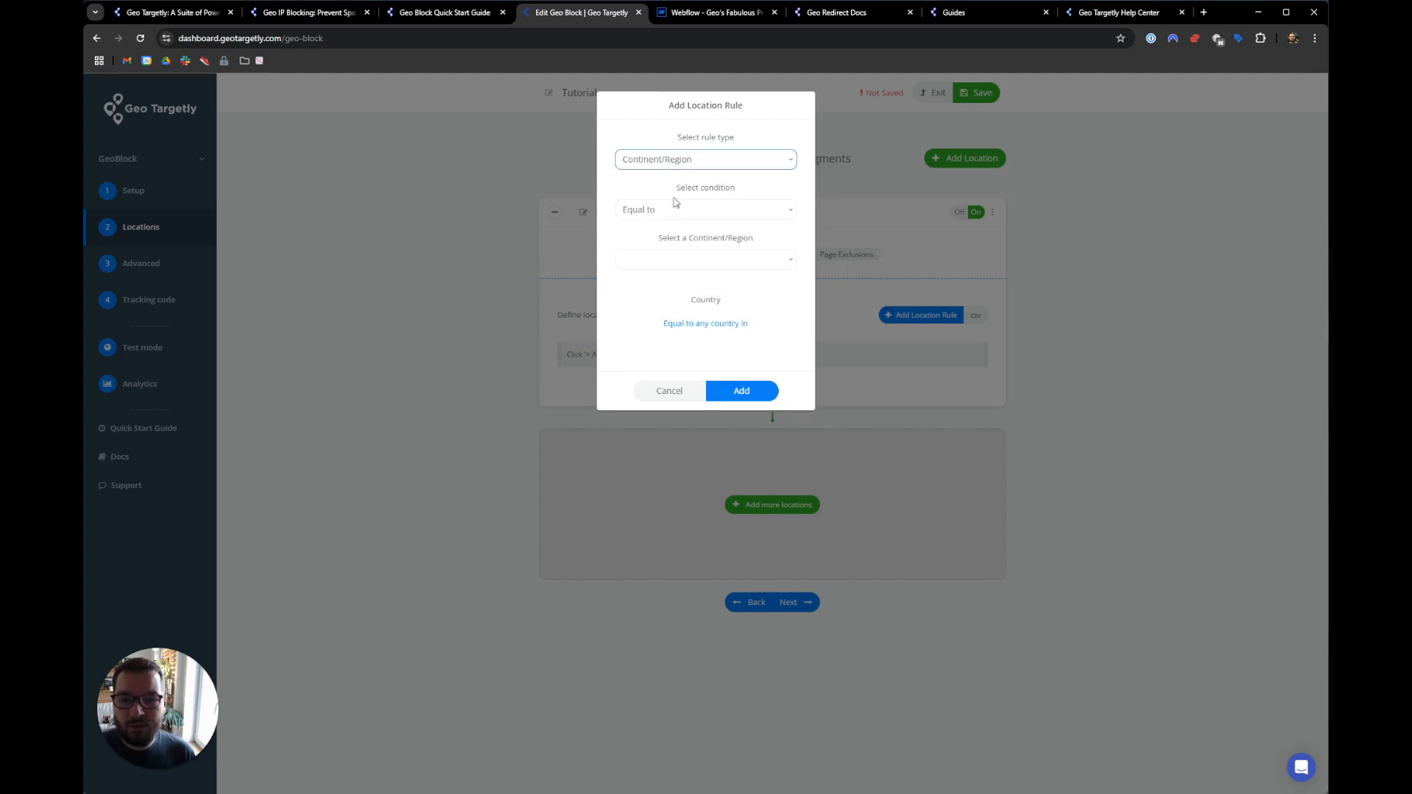
{"action": "left_click", "coordinate": [667, 257]}
{"action": "left_click", "coordinate": [669, 294]}
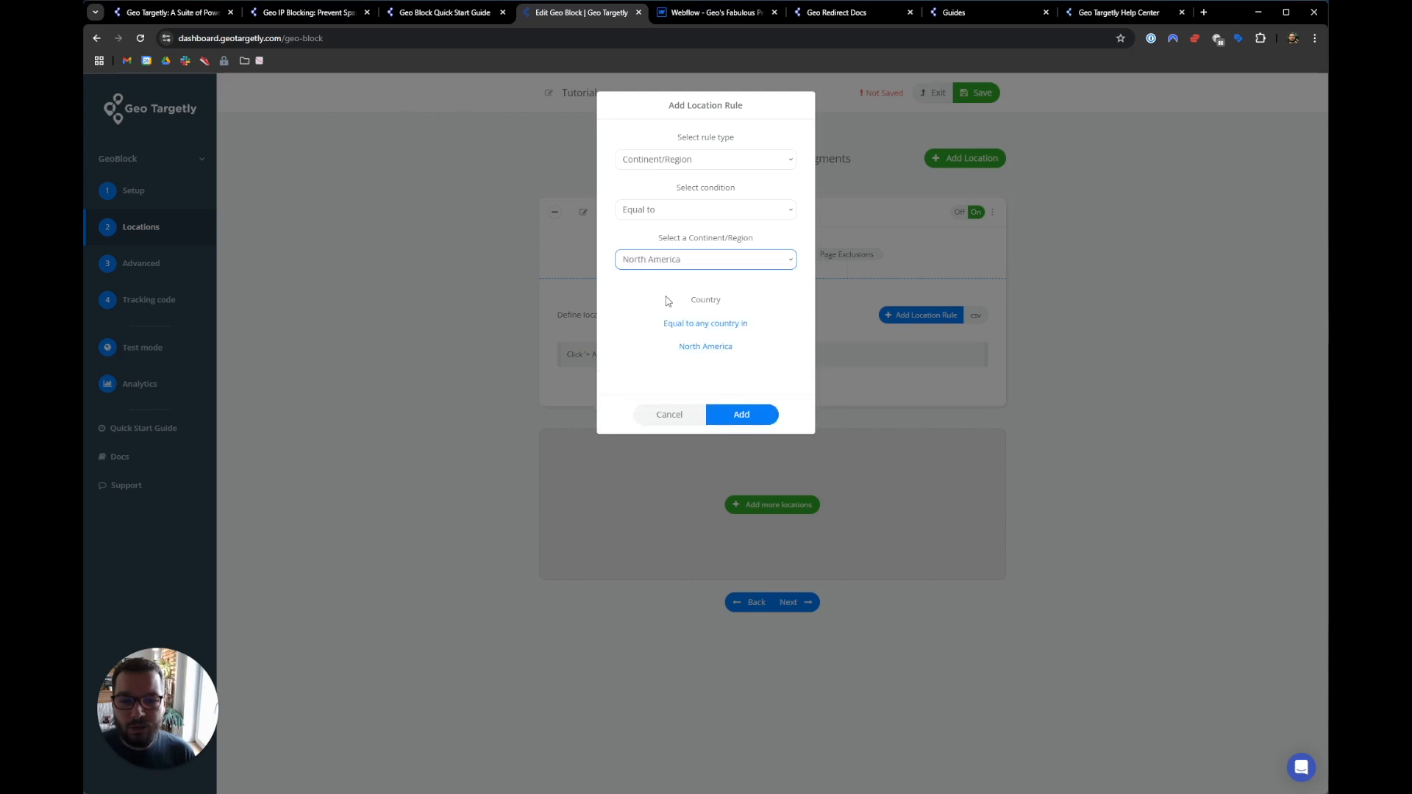
{"action": "left_click", "coordinate": [742, 412]}
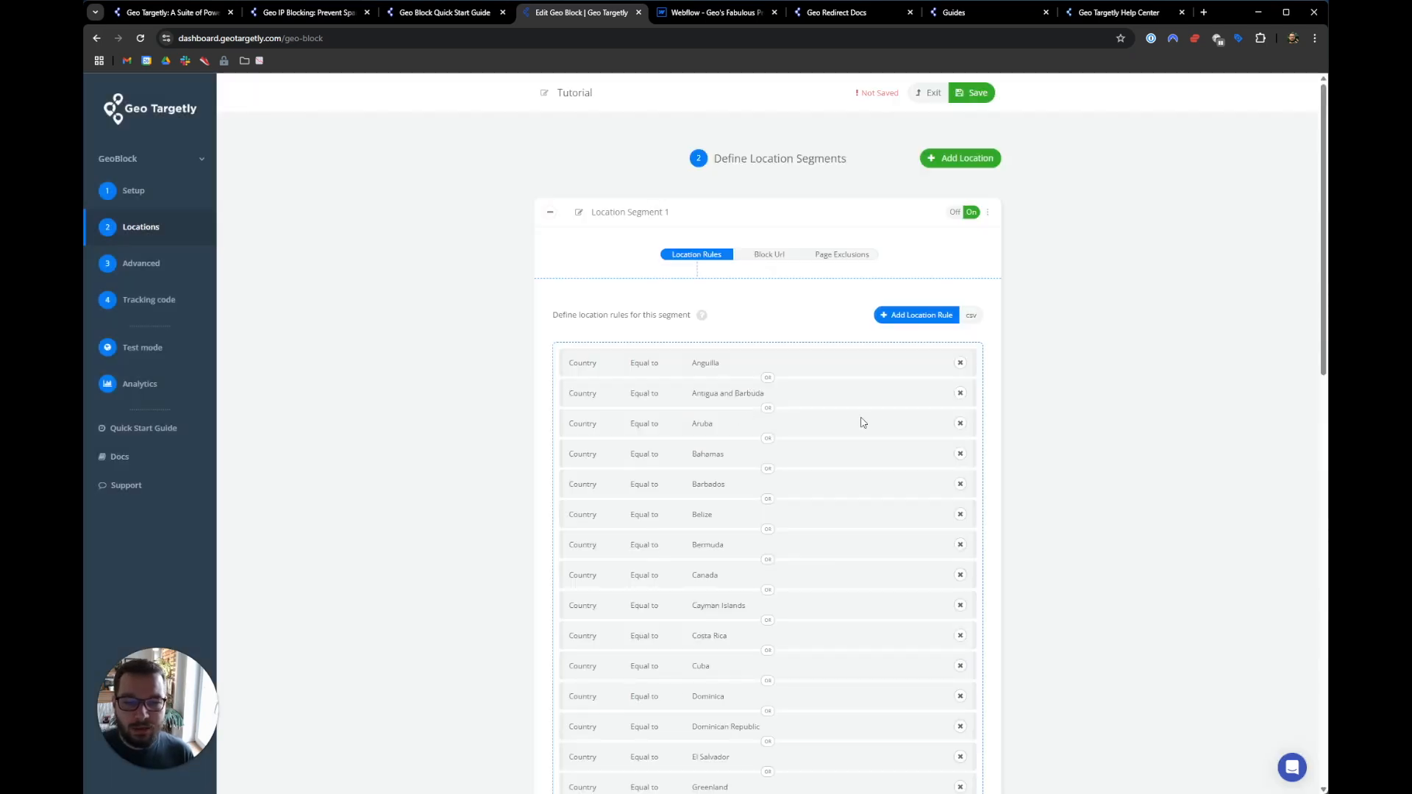
- Add a second Continent/Region rule, Equal to South America
{"action": "left_click", "coordinate": [906, 322]}
{"action": "left_click", "coordinate": [673, 159]}
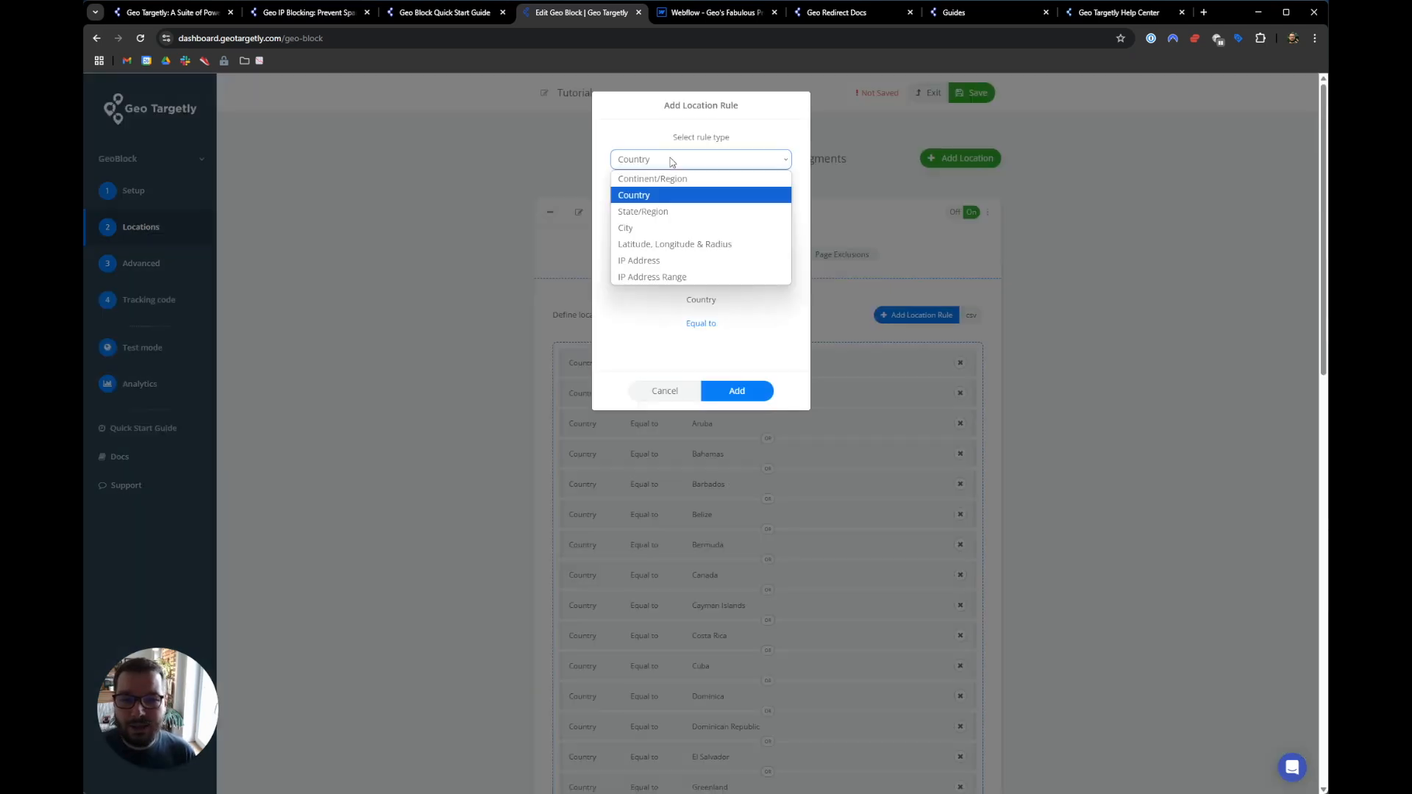
{"action": "left_click", "coordinate": [671, 177]}
{"action": "left_click", "coordinate": [672, 207]}
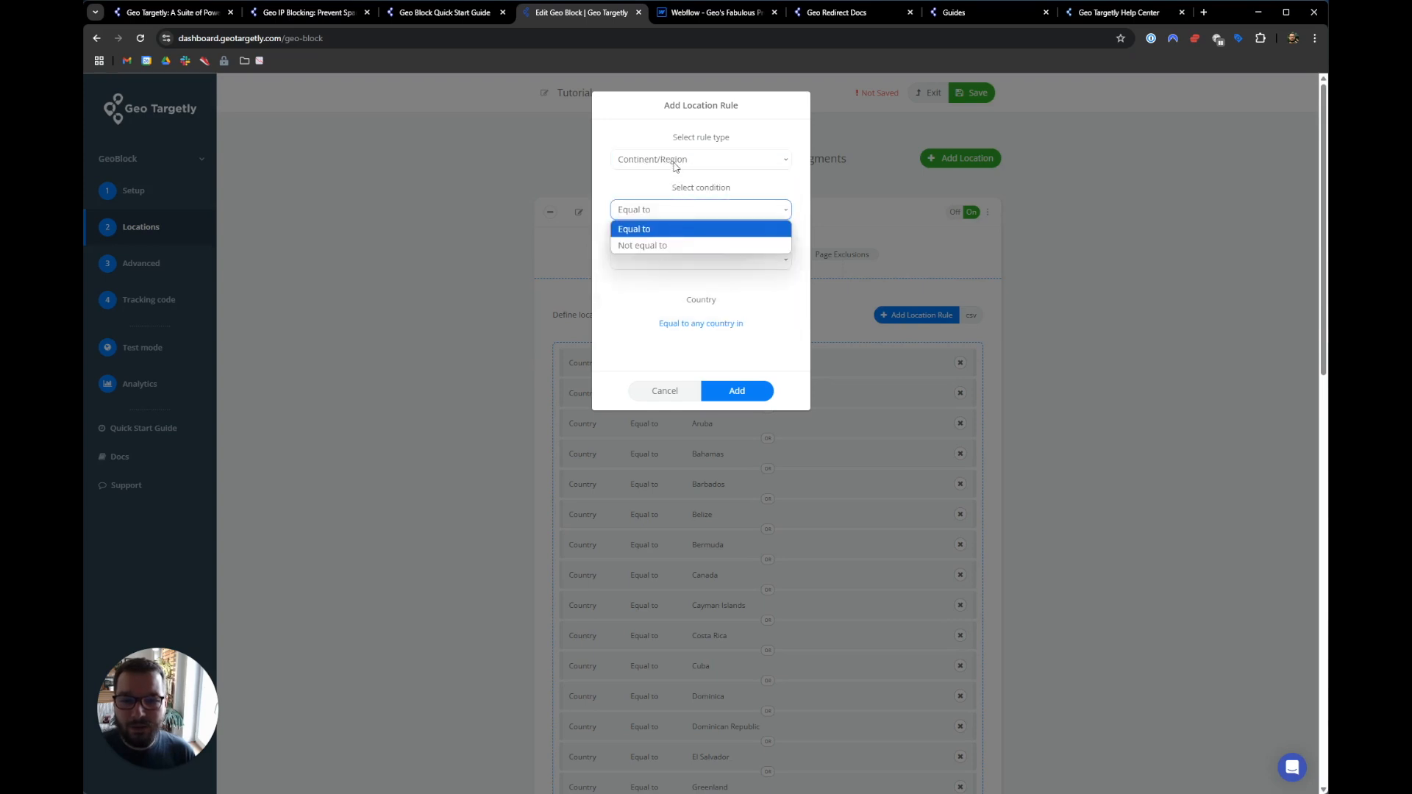
{"action": "left_click", "coordinate": [675, 163]}
{"action": "left_click", "coordinate": [661, 181]}
{"action": "left_click", "coordinate": [660, 262]}
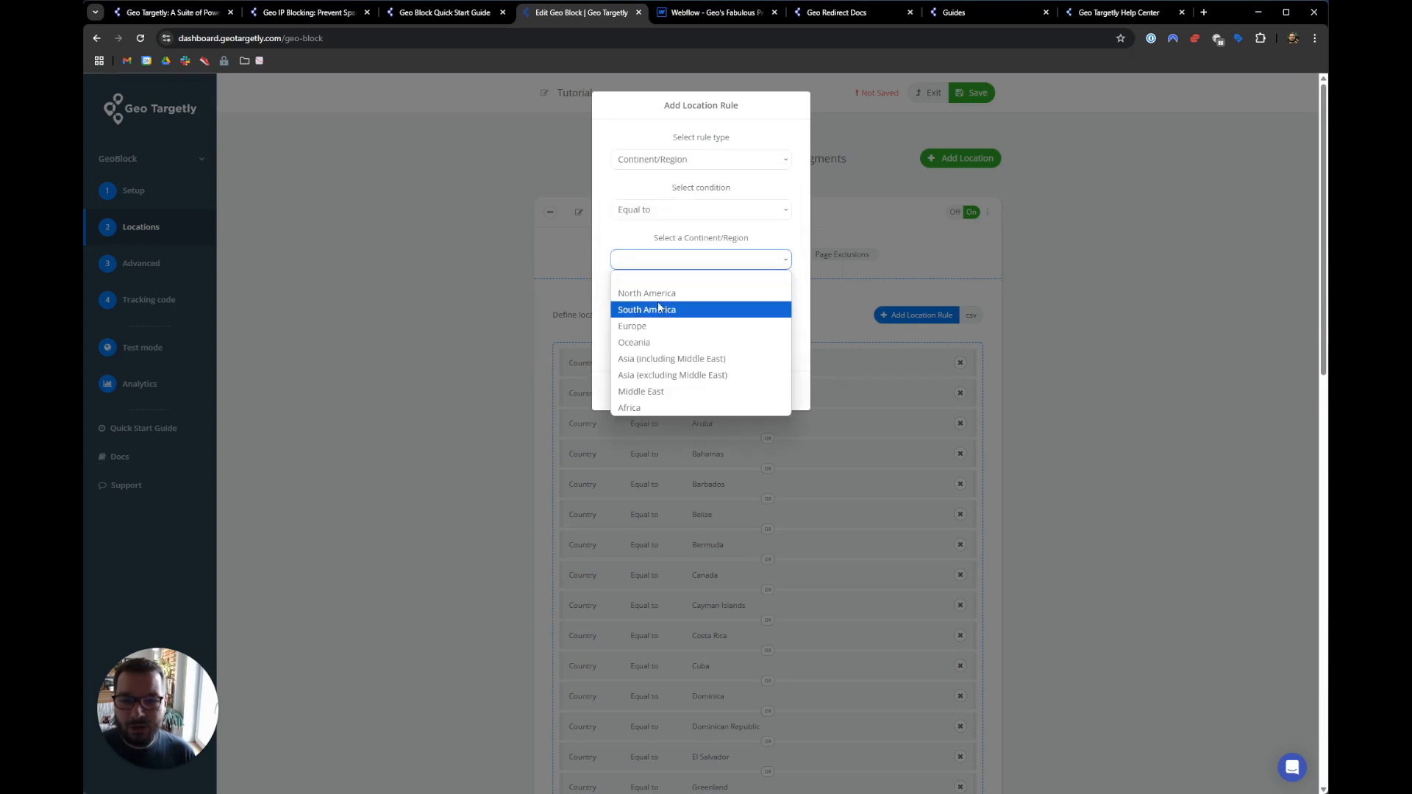
{"action": "left_click", "coordinate": [660, 308]}
{"action": "left_click", "coordinate": [731, 414]}
{"action": "scroll", "coordinate": [637, 500], "scroll_direction": "down", "scroll_amount": 20}
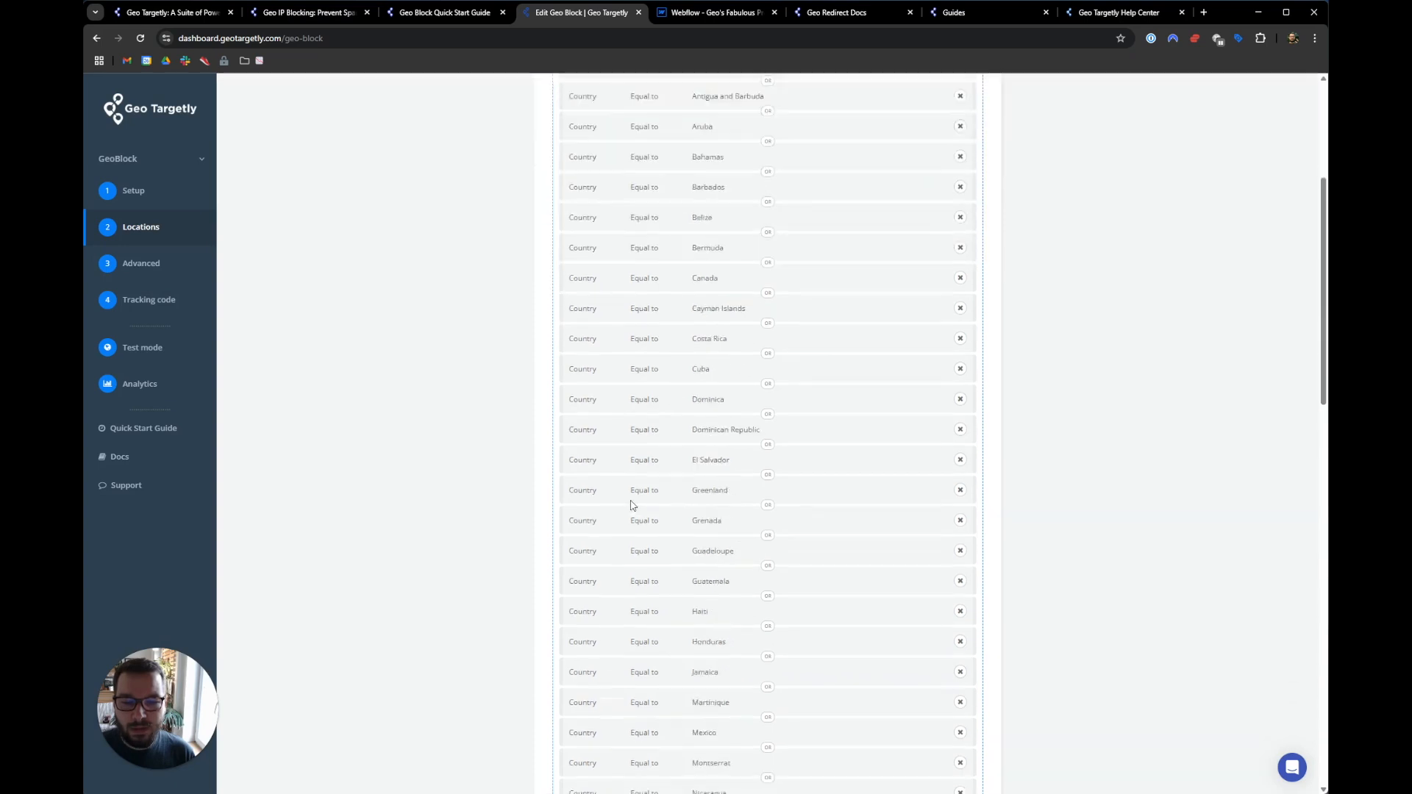
{"action": "scroll", "coordinate": [710, 427], "scroll_direction": "up", "scroll_amount": 20}
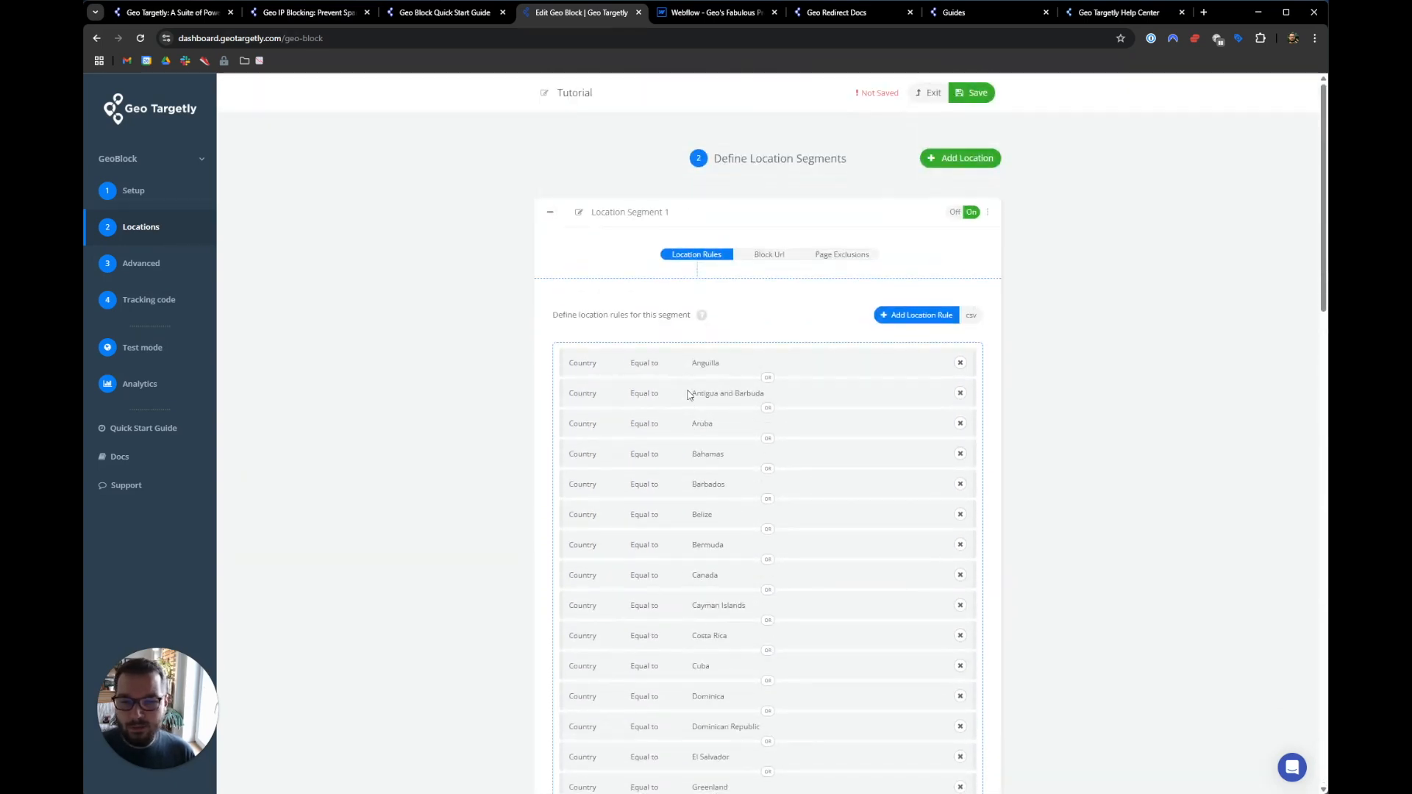
- Look at the IP Address Range rule type, then cancel without adding it
{"action": "left_click", "coordinate": [895, 323]}
{"action": "left_click", "coordinate": [719, 164]}
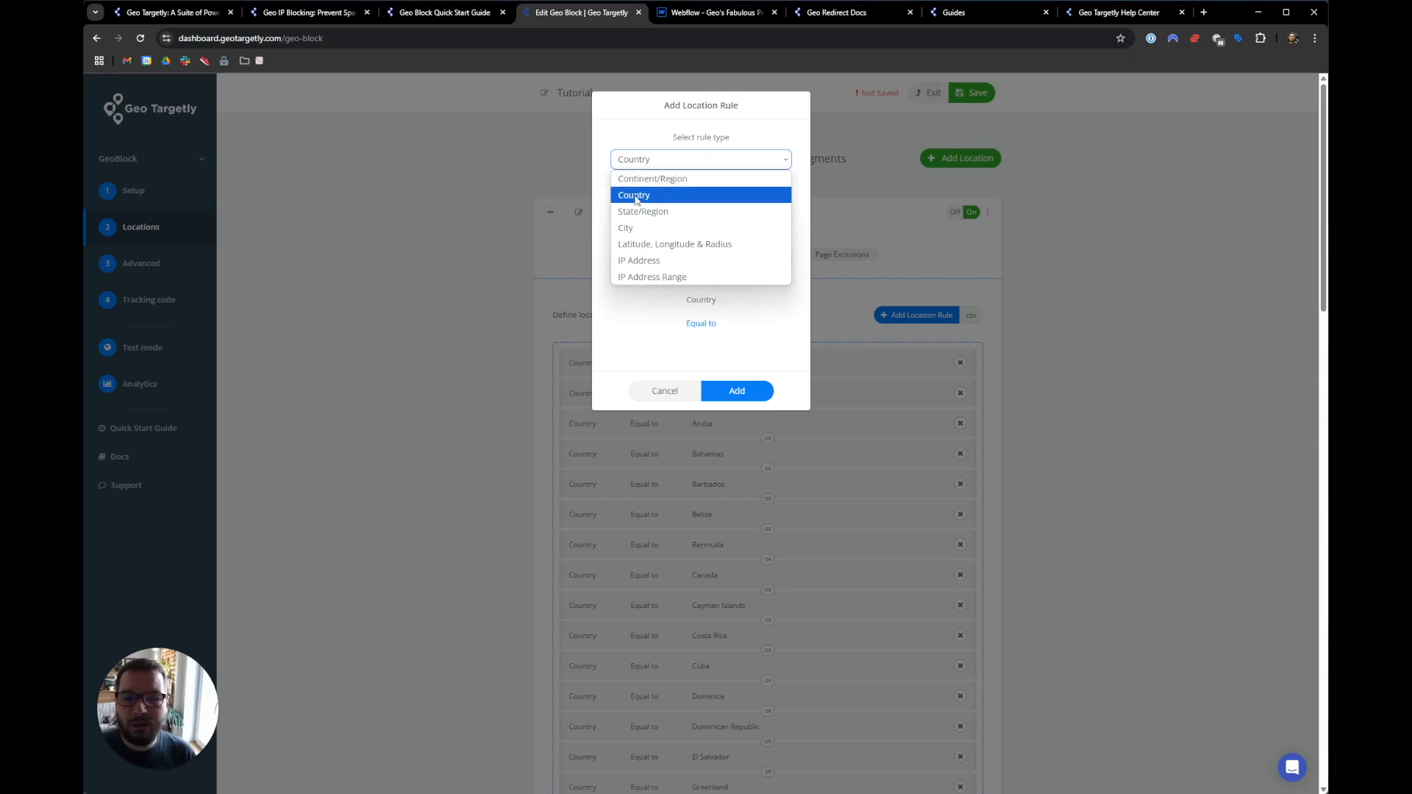
{"action": "left_click", "coordinate": [671, 277]}
{"action": "left_click", "coordinate": [664, 390]}
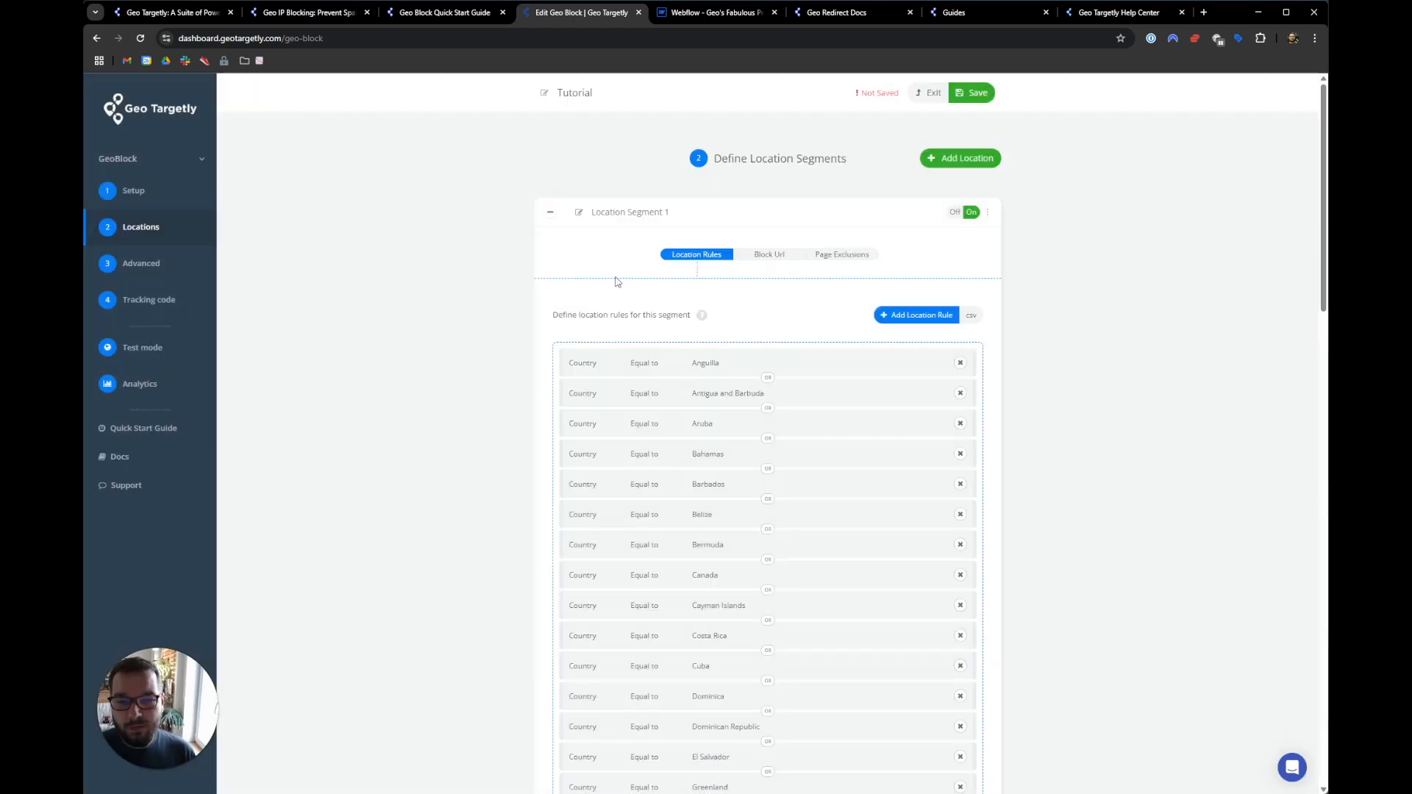
- Collapse Location Segment 1 and add Location Segments 2 and 3
{"action": "left_click", "coordinate": [550, 214]}
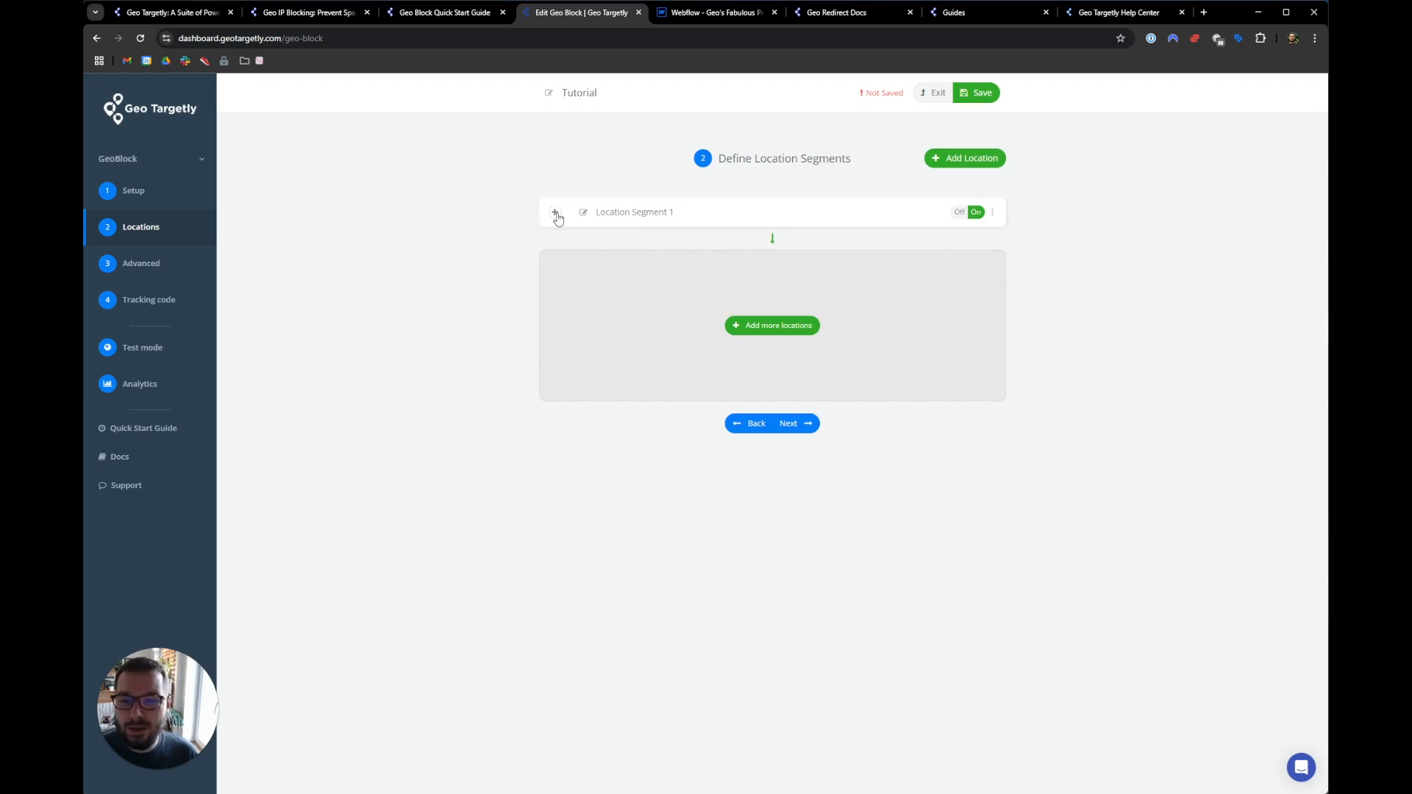
{"action": "left_click", "coordinate": [787, 333]}
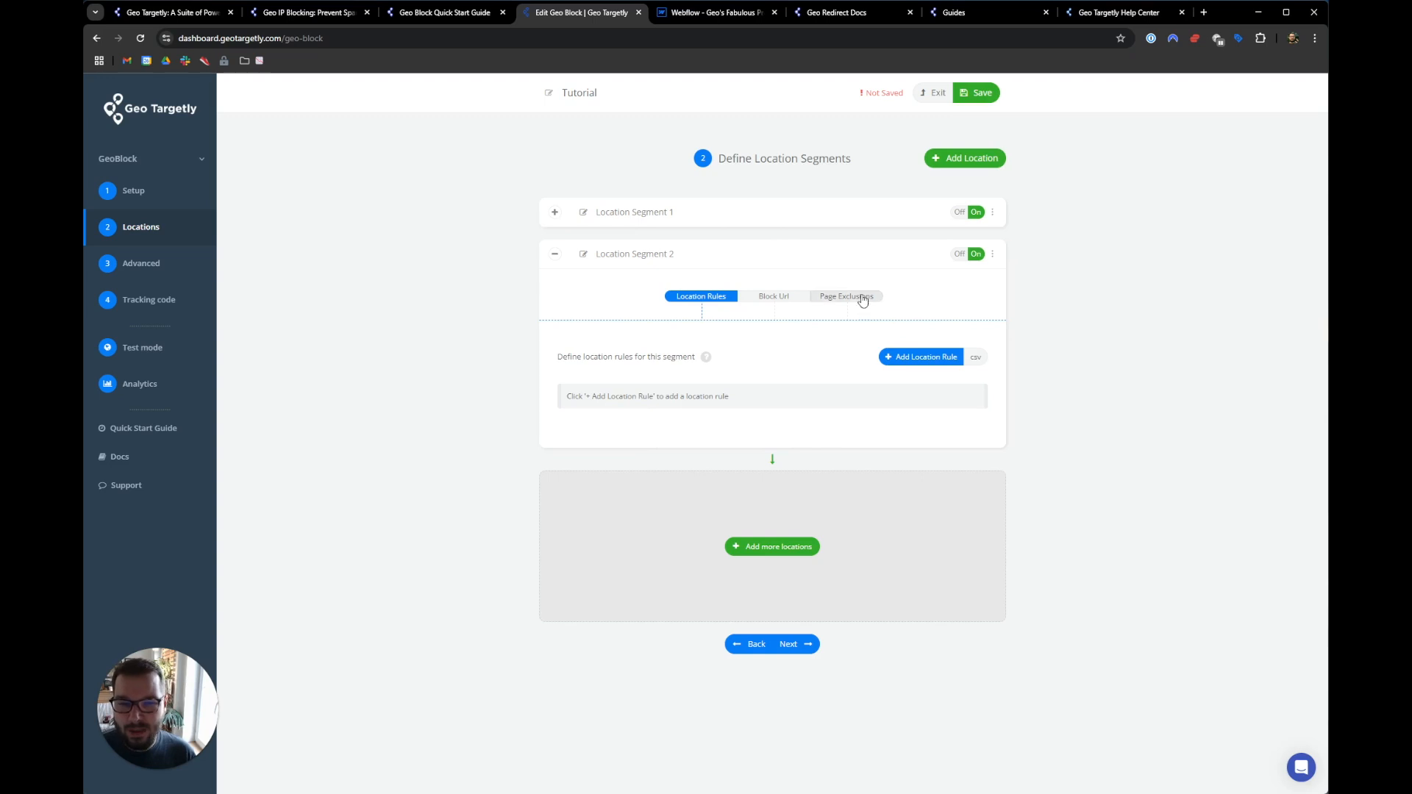
{"action": "left_click", "coordinate": [757, 546]}
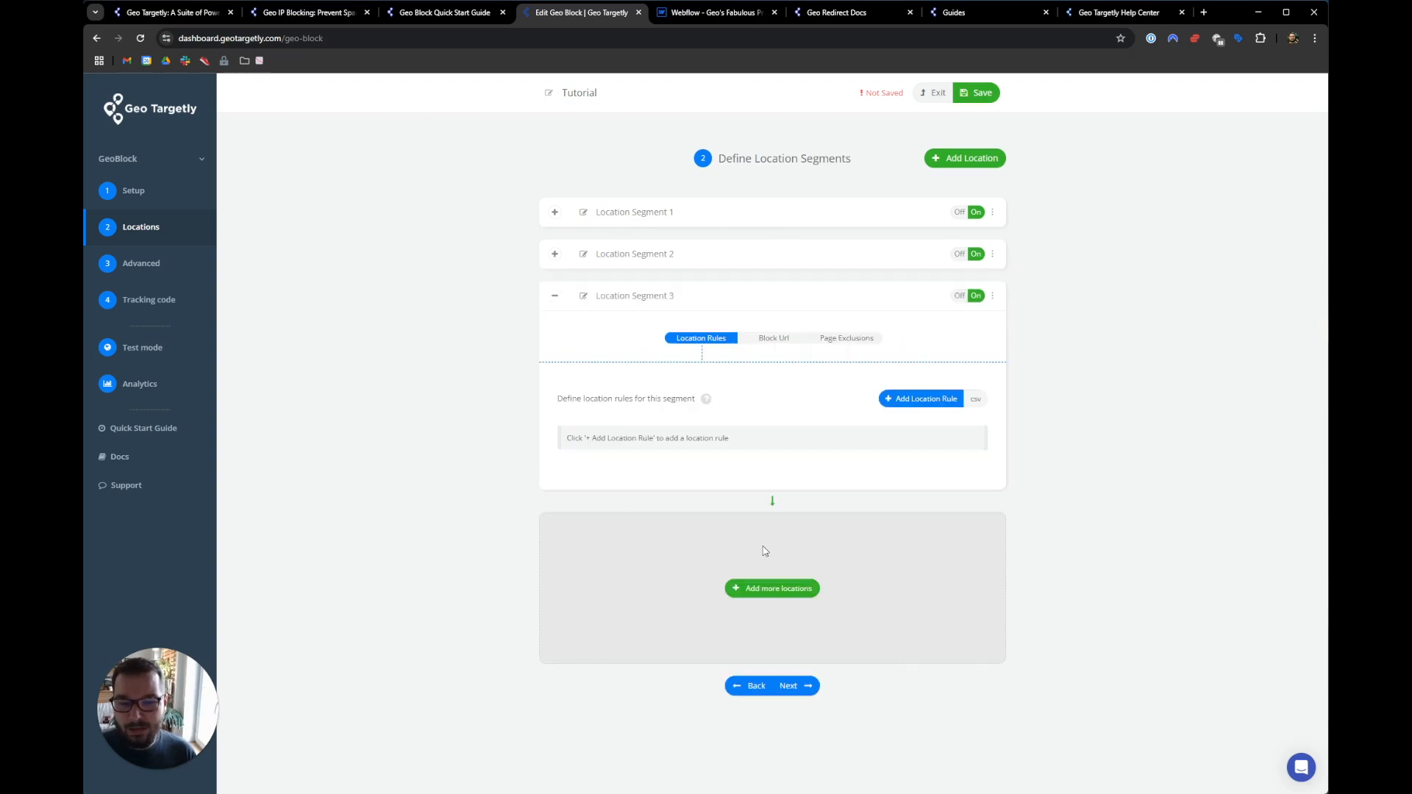
- Delete Segments 3 and 2, then show Segment 1's Block Url settings
{"action": "left_click", "coordinate": [992, 297]}
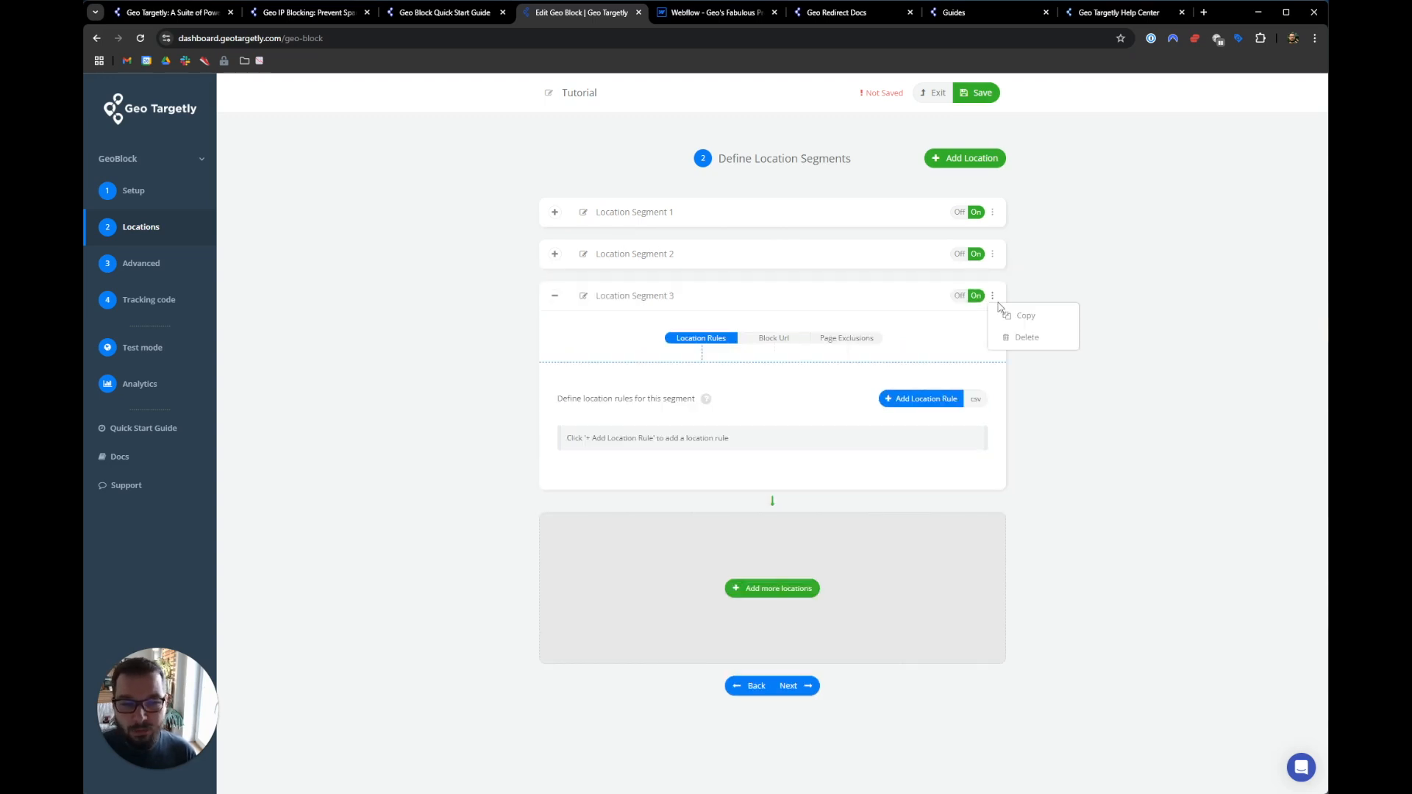
{"action": "left_click", "coordinate": [1027, 338]}
{"action": "left_click", "coordinate": [992, 255]}
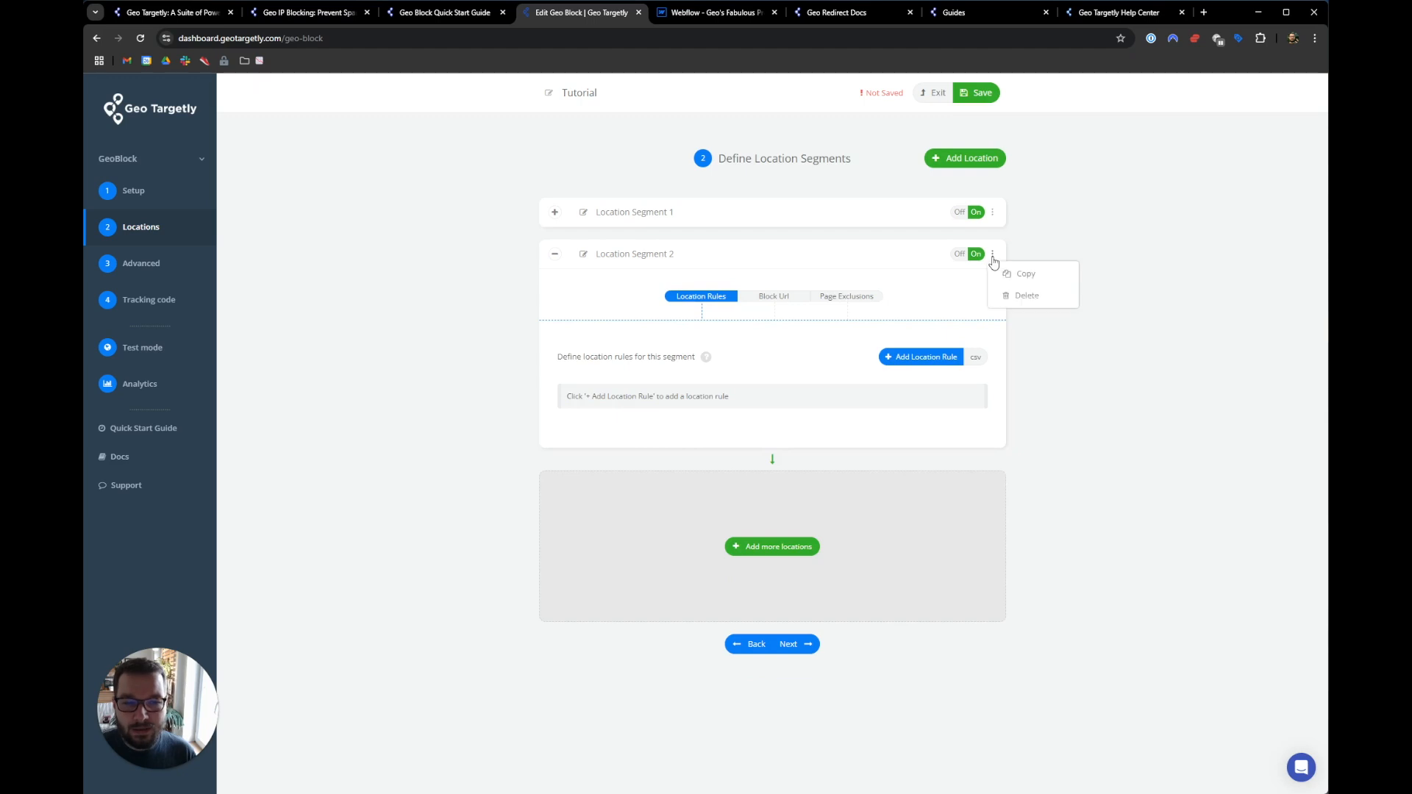
{"action": "left_click", "coordinate": [1015, 297]}
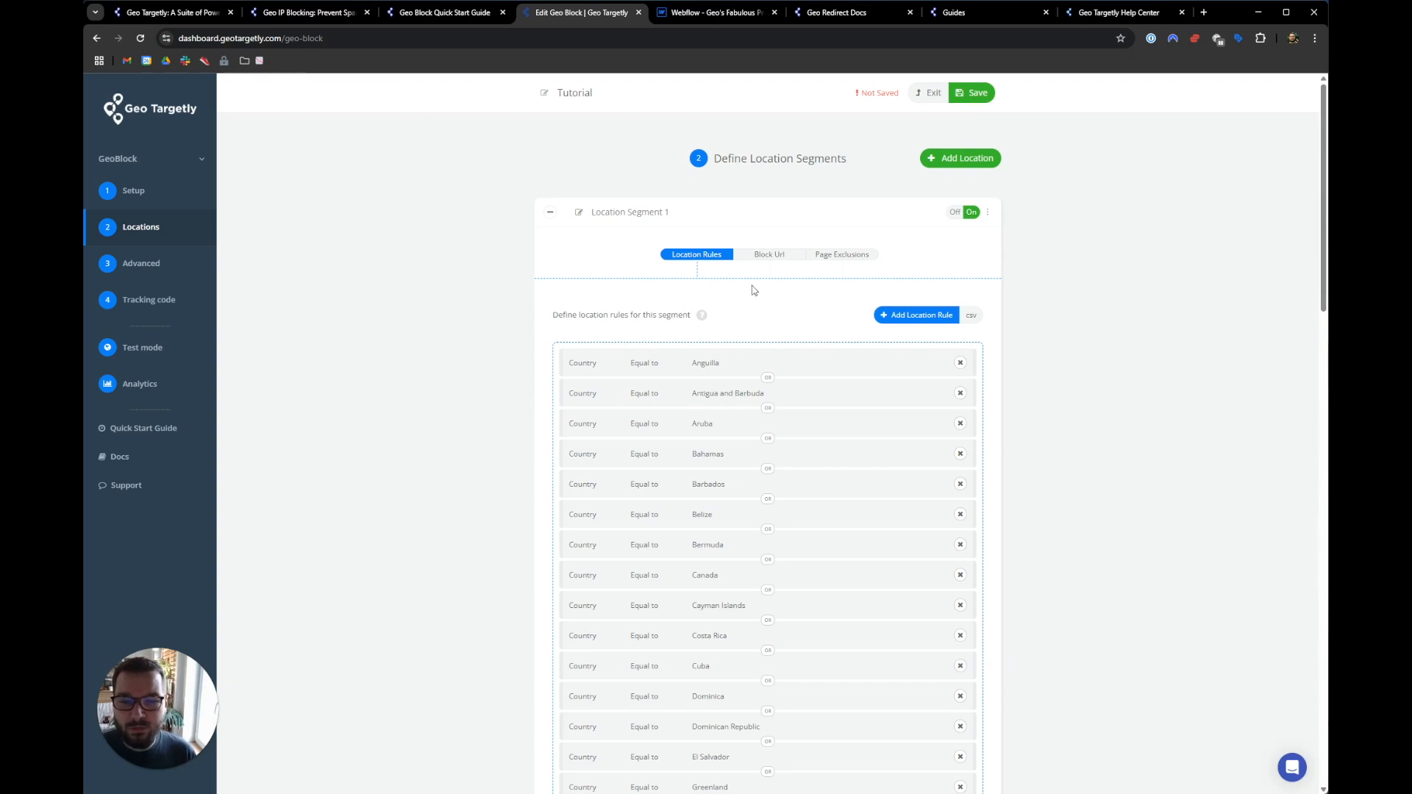
{"action": "left_click", "coordinate": [769, 255]}
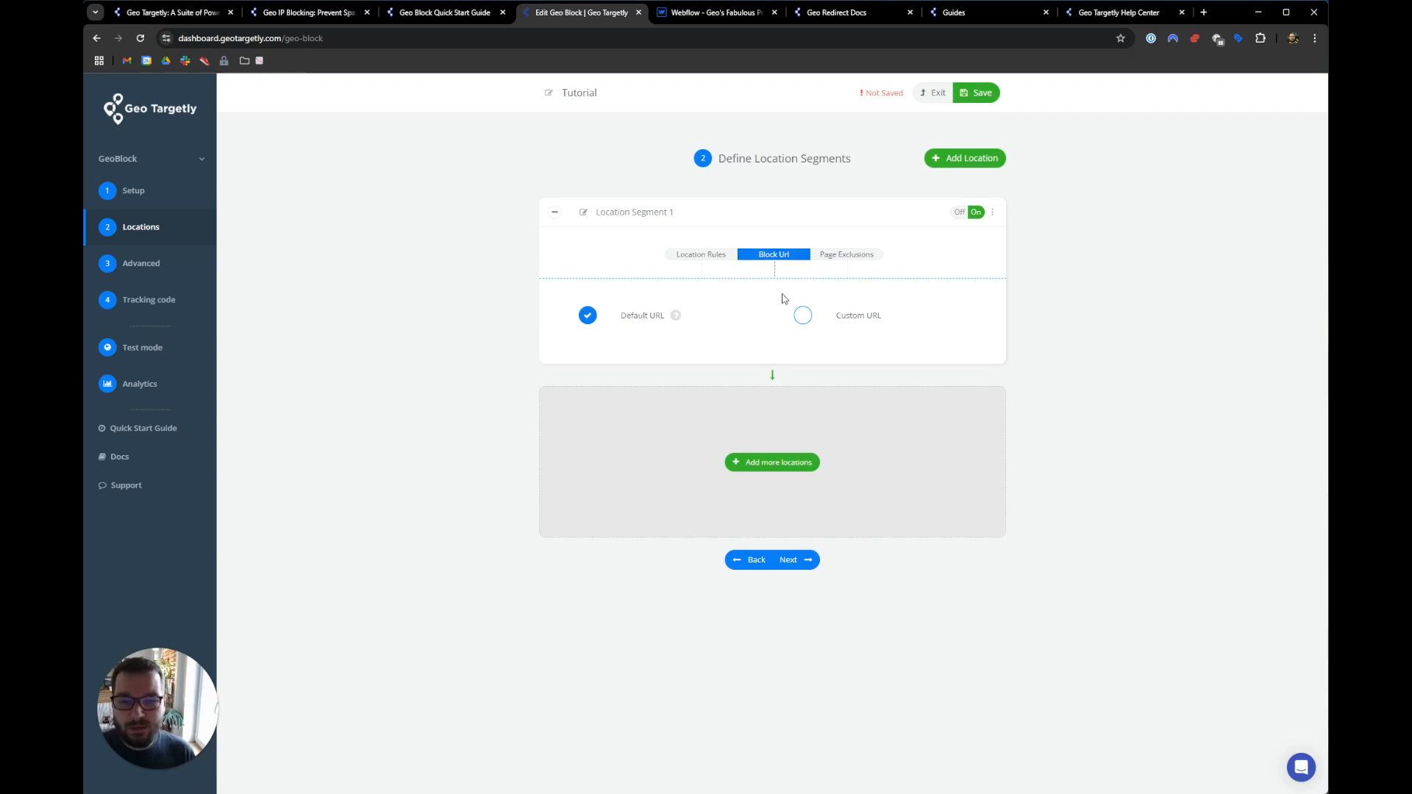
- Try Custom URL, then revert to Default URL for blocked visitors and continue
{"action": "left_click", "coordinate": [802, 317]}
{"action": "left_click", "coordinate": [709, 357]}
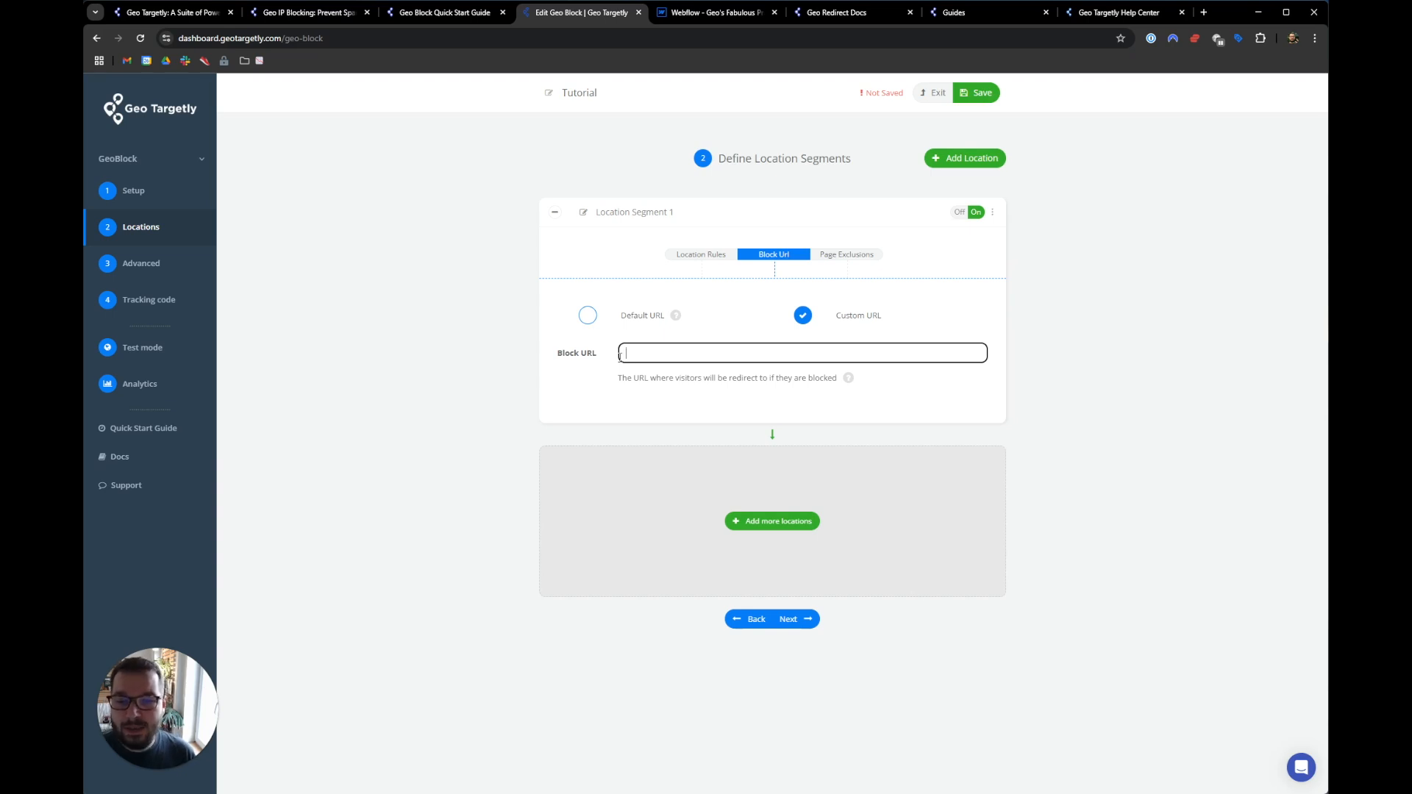
{"action": "left_click", "coordinate": [588, 320]}
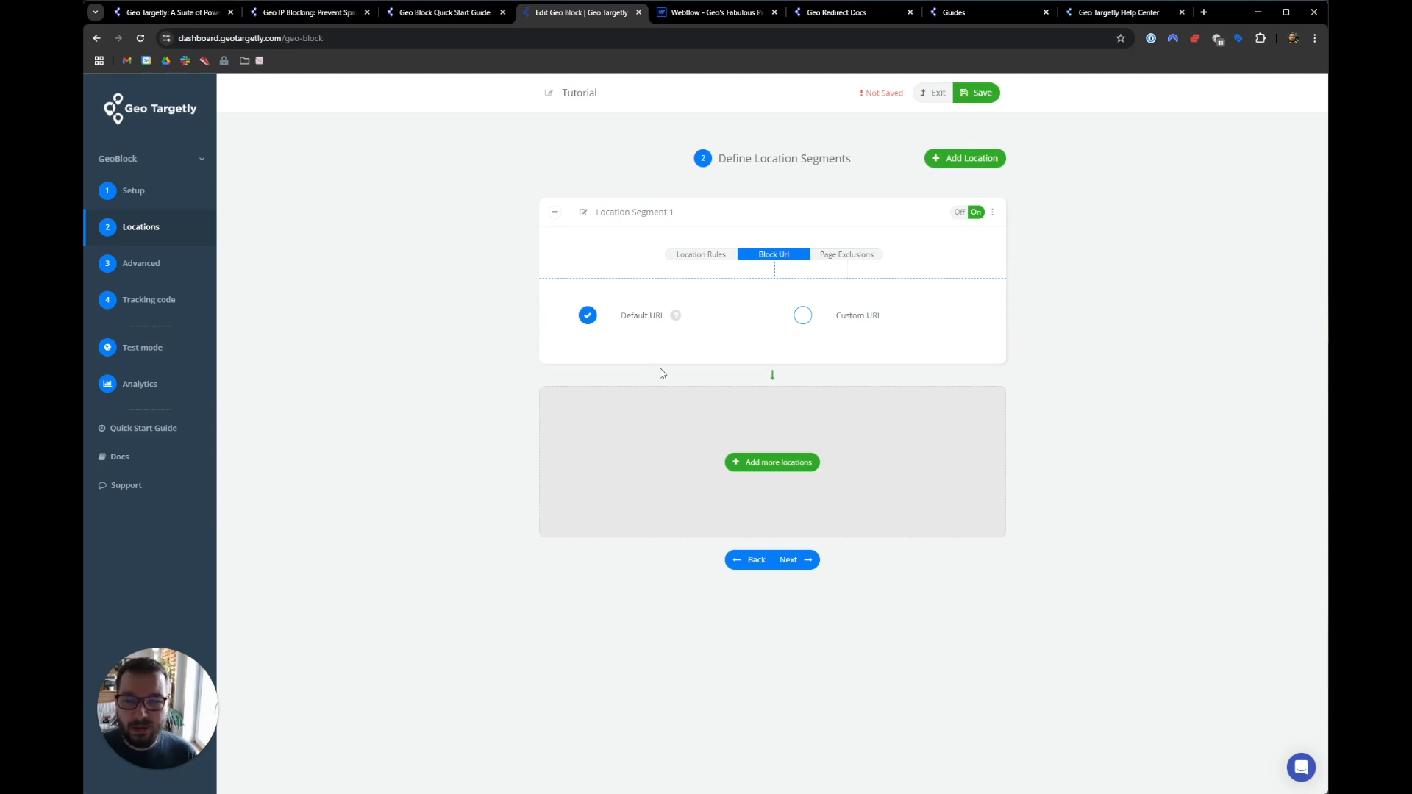
{"action": "left_click", "coordinate": [800, 561]}
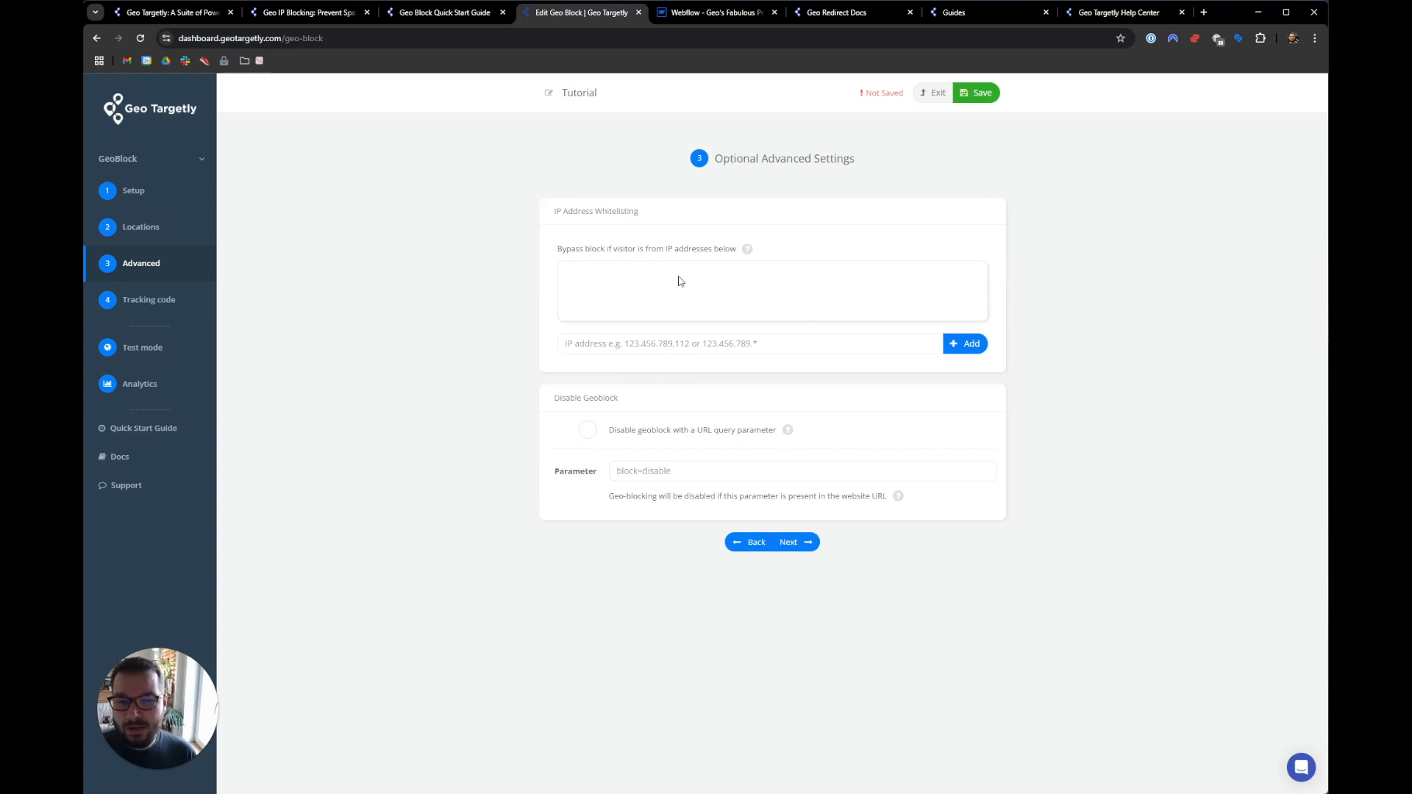
- Leave IP whitelisting and the block=disable query parameter unset and proceed
{"action": "left_click_drag", "start_coordinate": [664, 249], "coordinate": [685, 250]}
{"action": "left_click", "coordinate": [556, 401]}
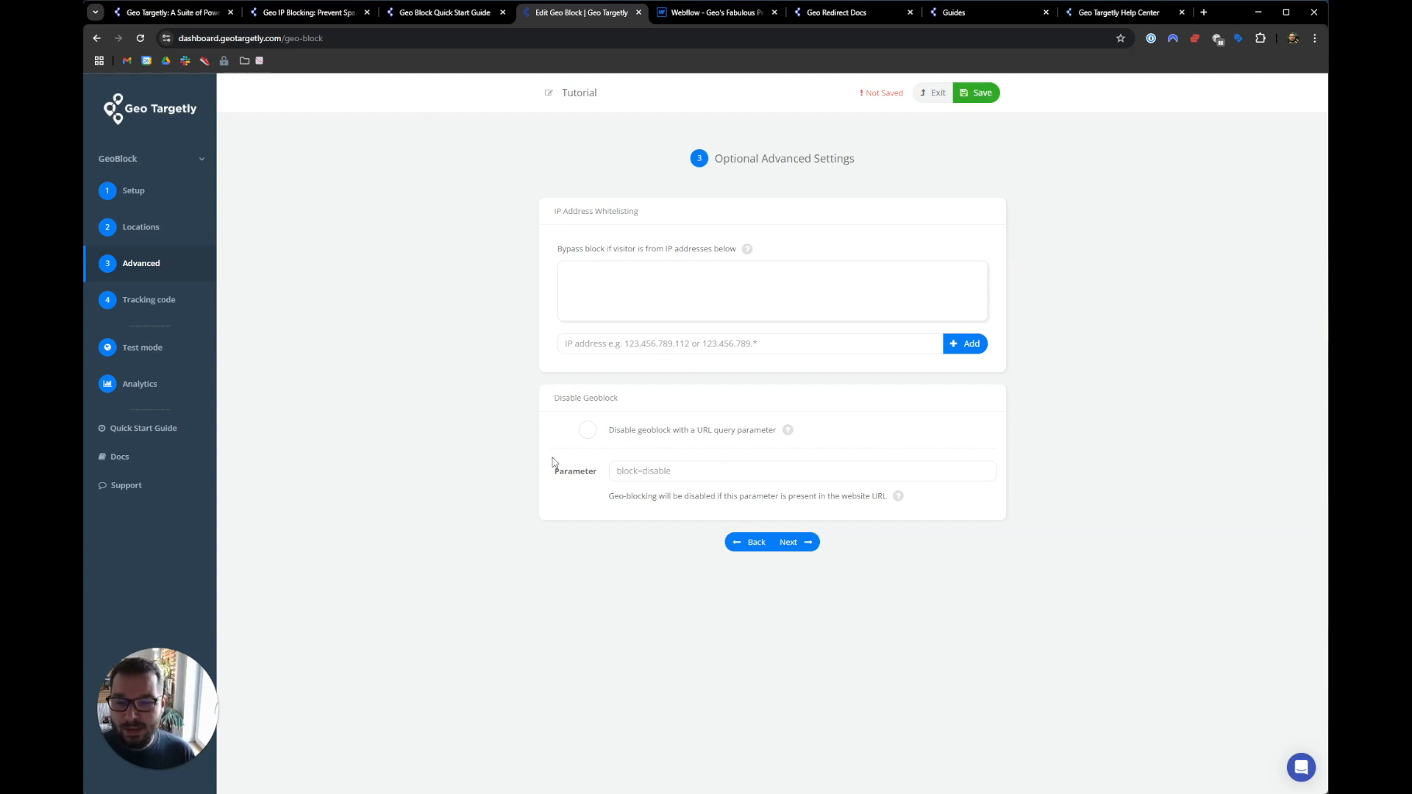
- Save the Tutorial block, confirm with OK, and view the generated JavaScript tracking code
{"action": "left_click", "coordinate": [797, 542]}
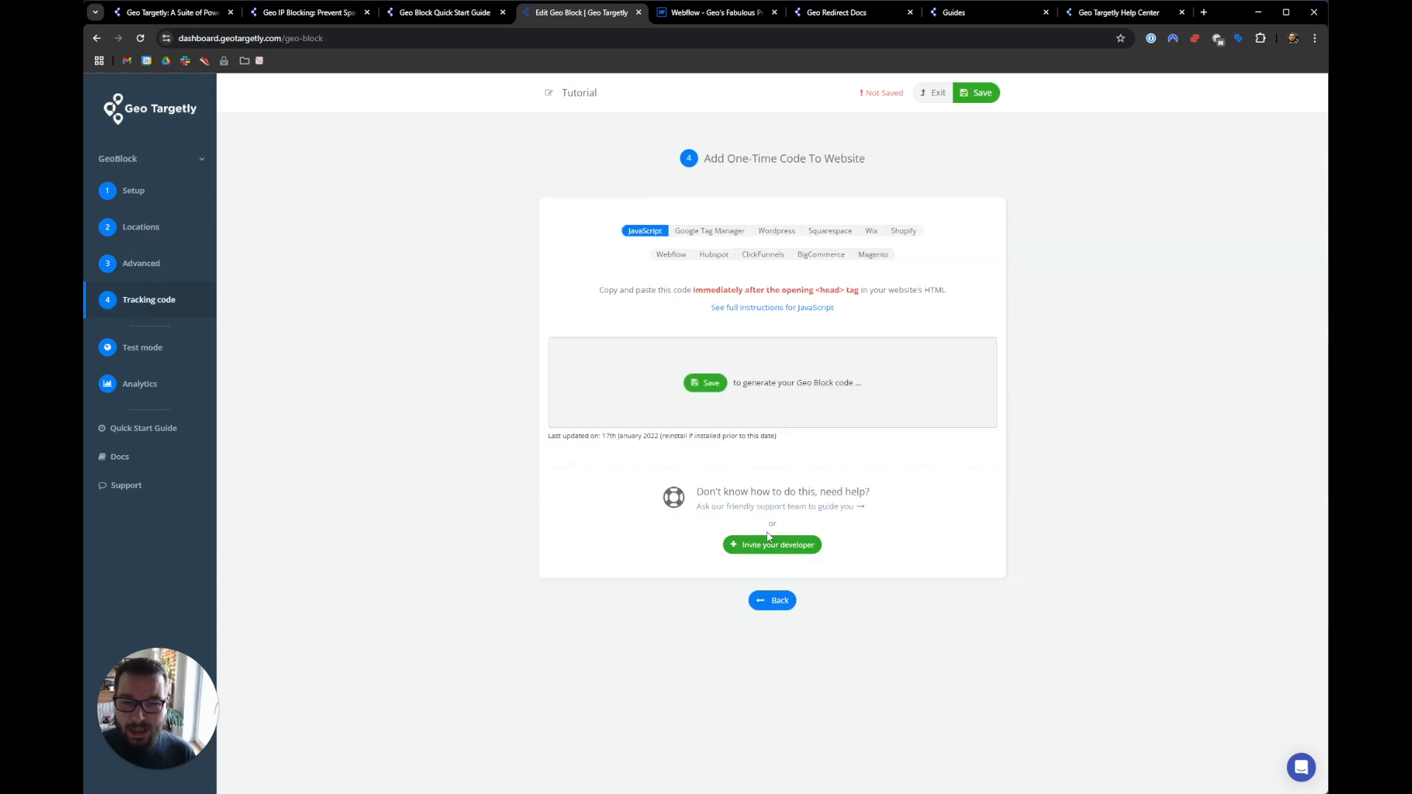
{"action": "left_click", "coordinate": [711, 383]}
{"action": "left_click", "coordinate": [765, 430]}
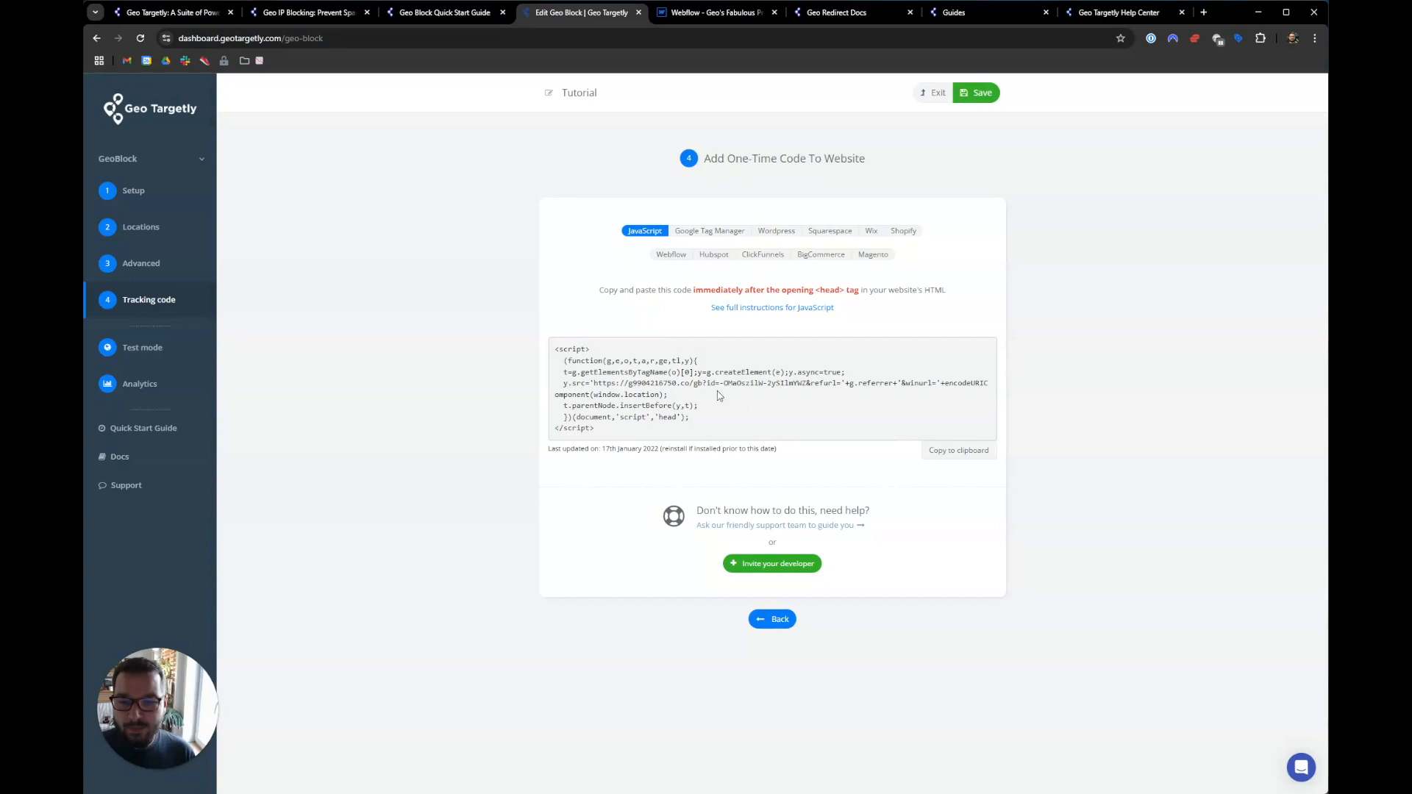
{"action": "left_click_drag", "start_coordinate": [597, 430], "coordinate": [544, 351]}
{"action": "left_click", "coordinate": [583, 378]}
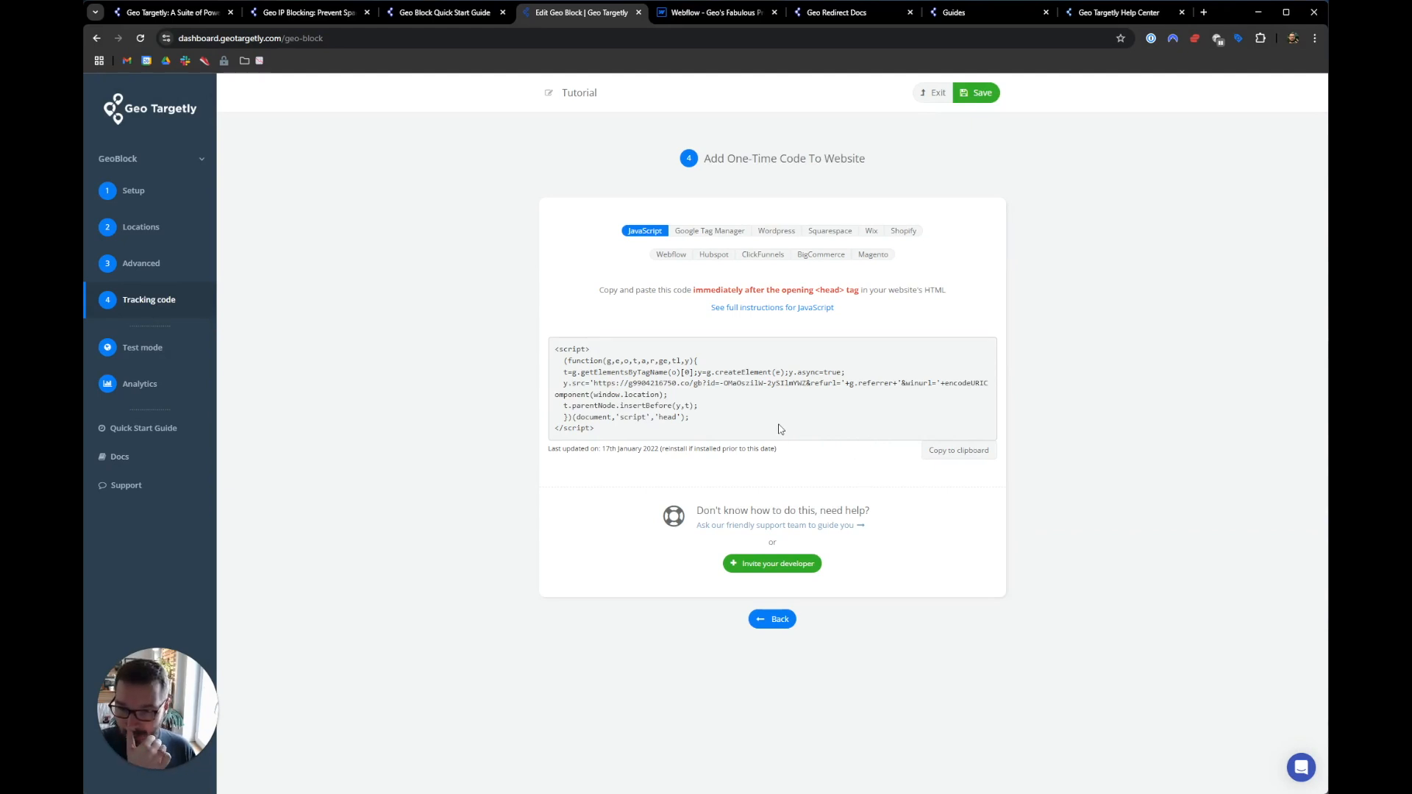
{"action": "left_click", "coordinate": [197, 205]}
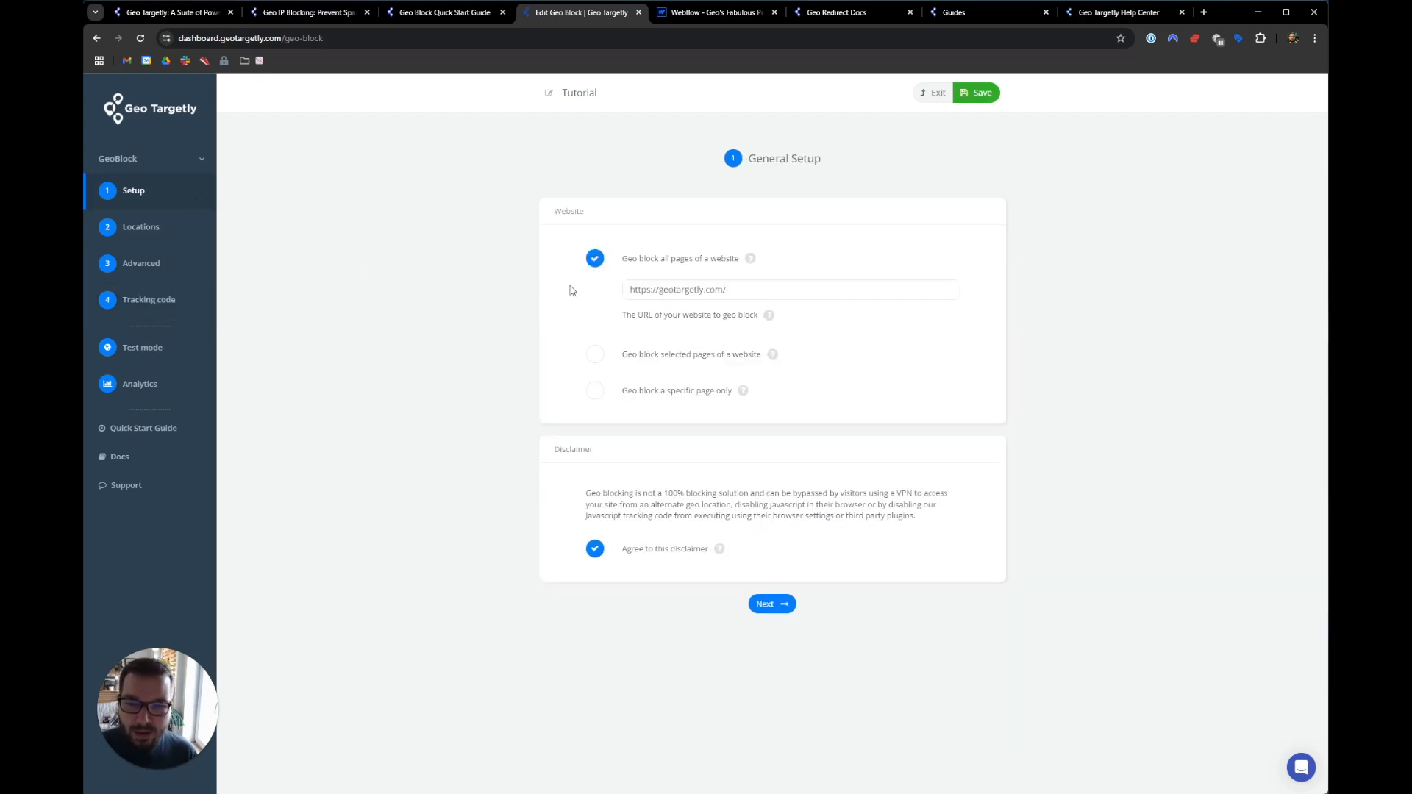
{"action": "left_click", "coordinate": [164, 316]}
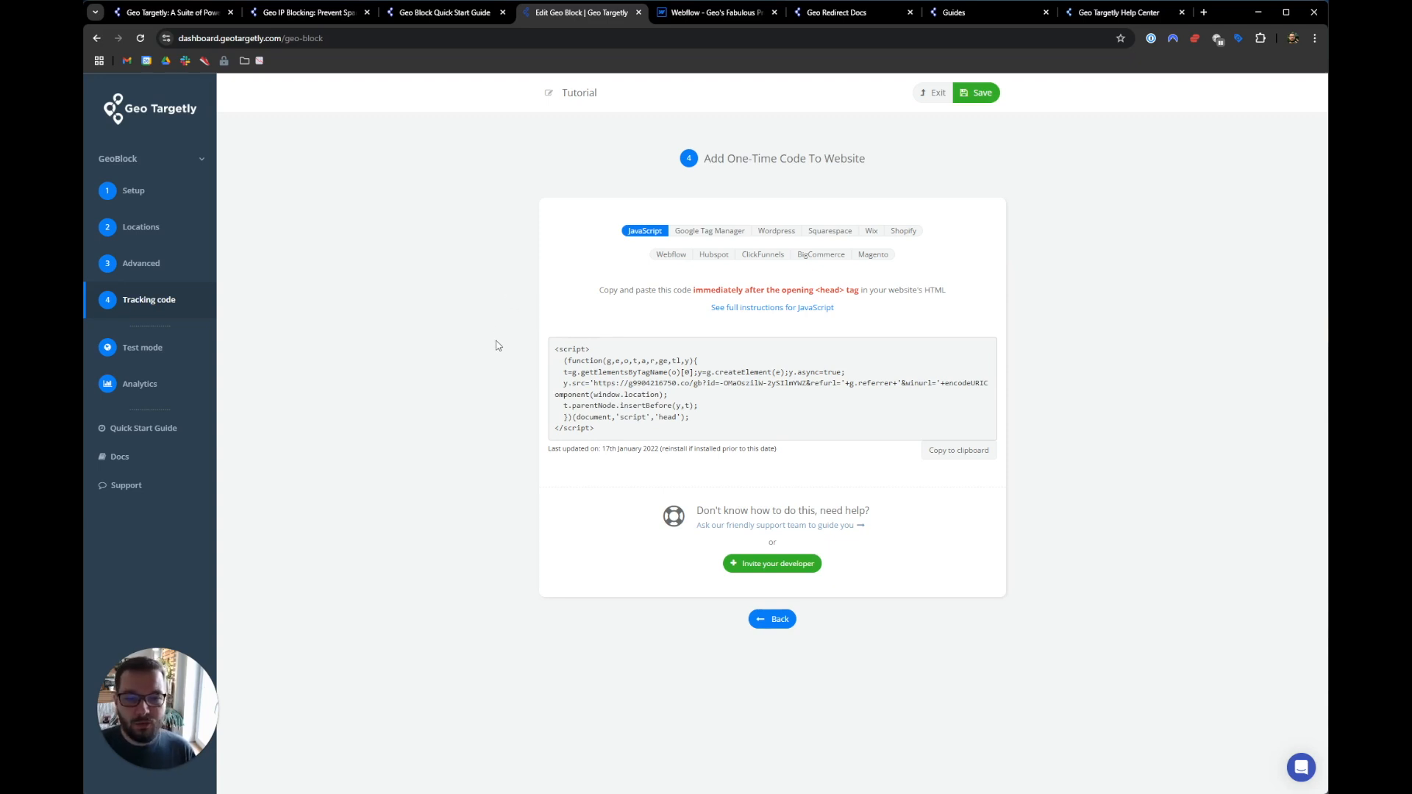
{"action": "left_click", "coordinate": [148, 194]}
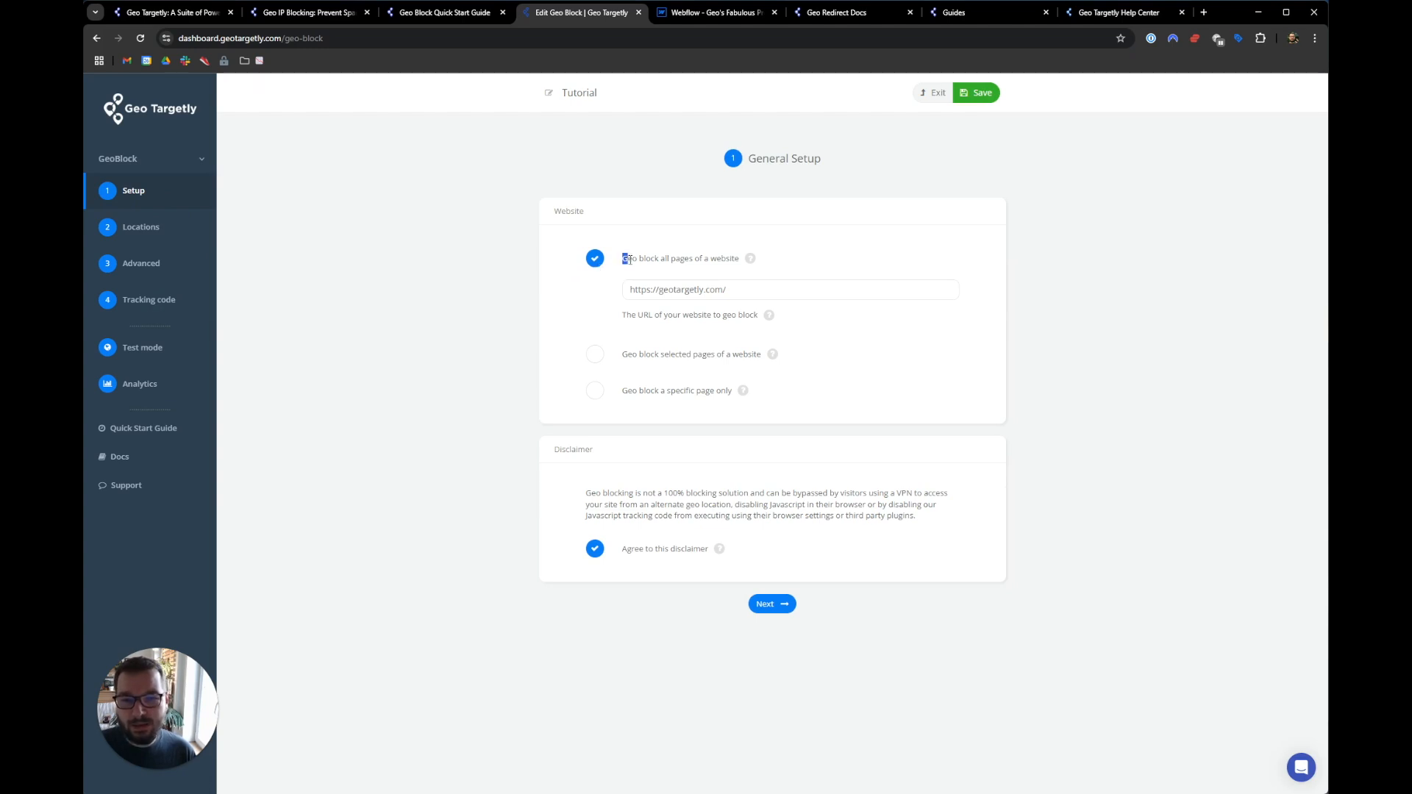
{"action": "left_click_drag", "start_coordinate": [622, 259], "coordinate": [675, 262]}
{"action": "left_click_drag", "start_coordinate": [752, 297], "coordinate": [622, 297]}
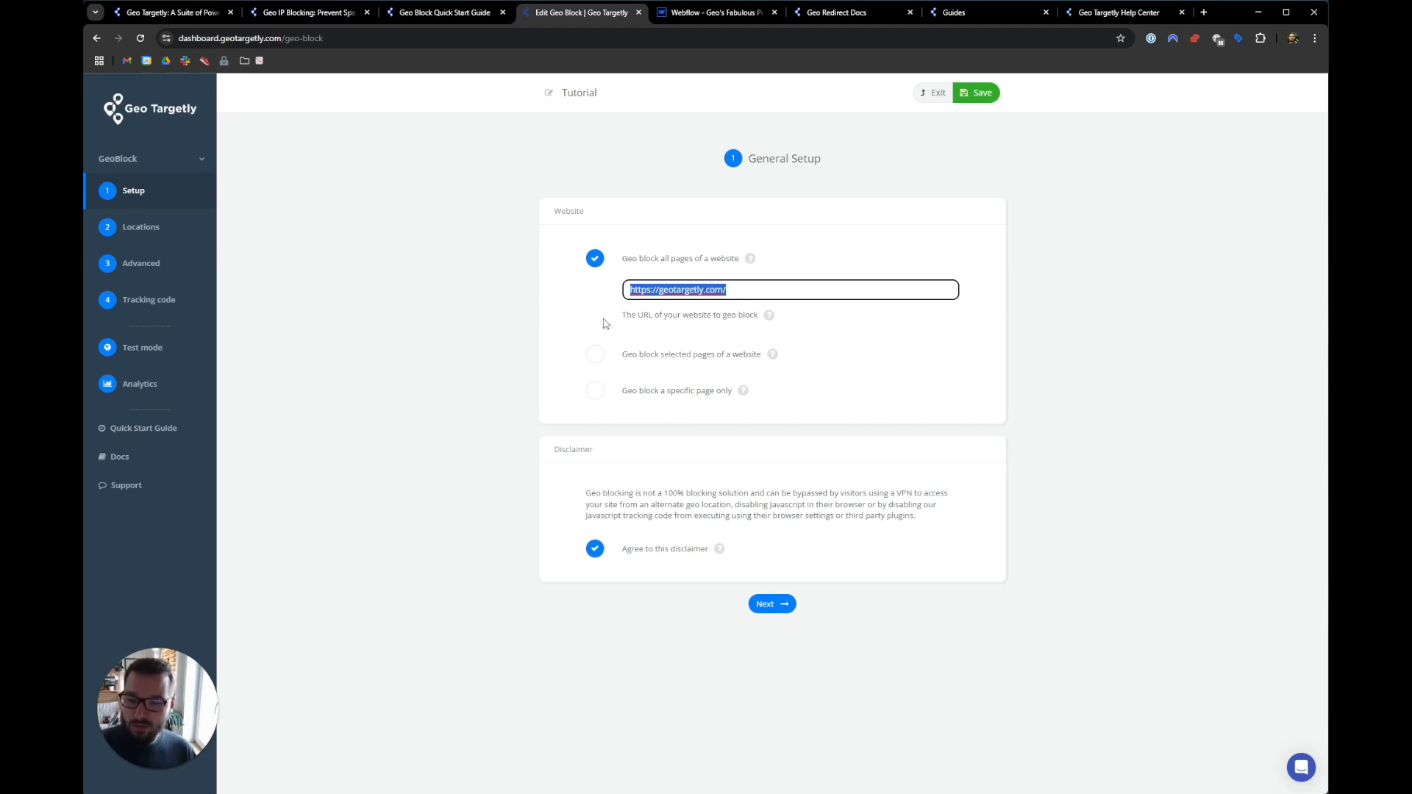
{"action": "left_click", "coordinate": [703, 284]}
{"action": "left_click_drag", "start_coordinate": [703, 288], "coordinate": [661, 292]}
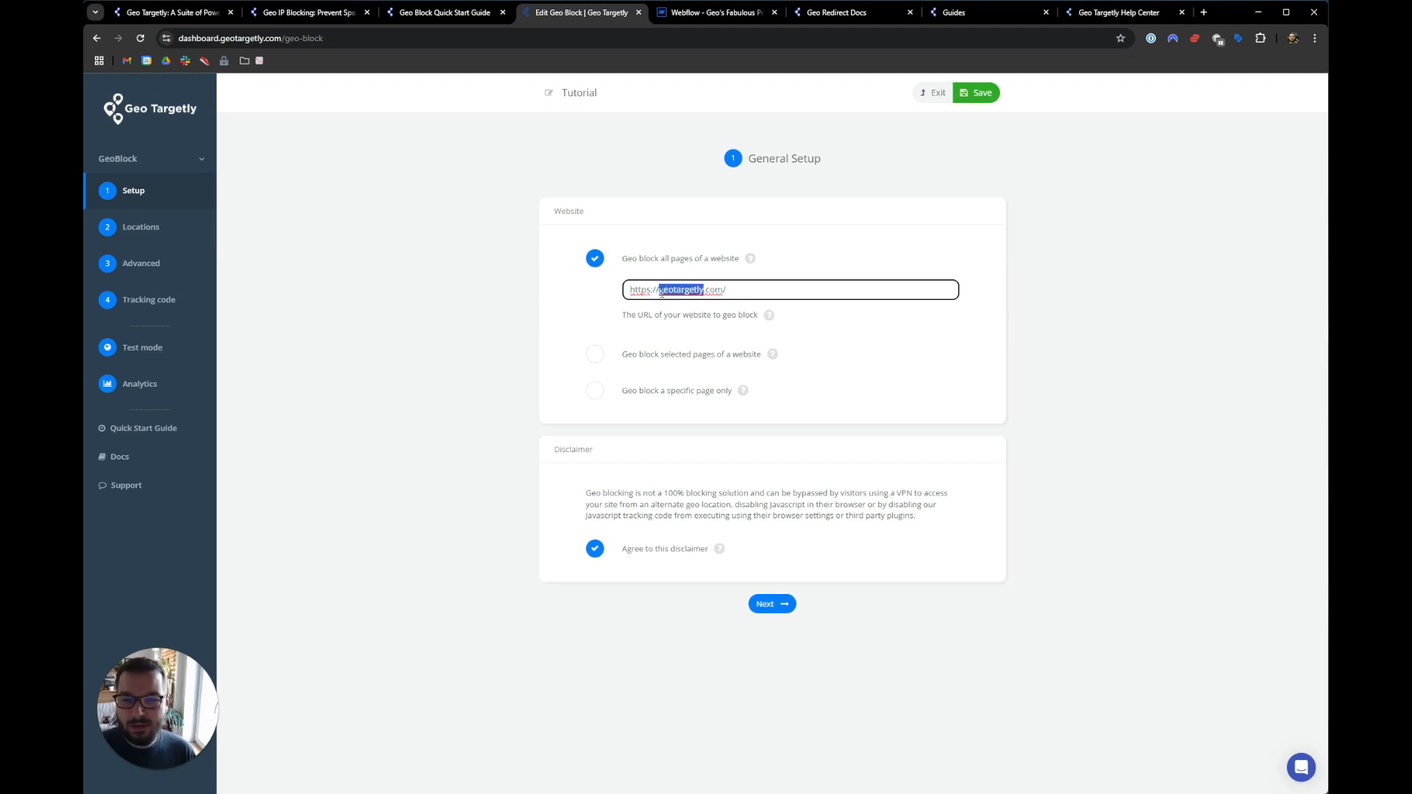
{"action": "left_click", "coordinate": [661, 291]}
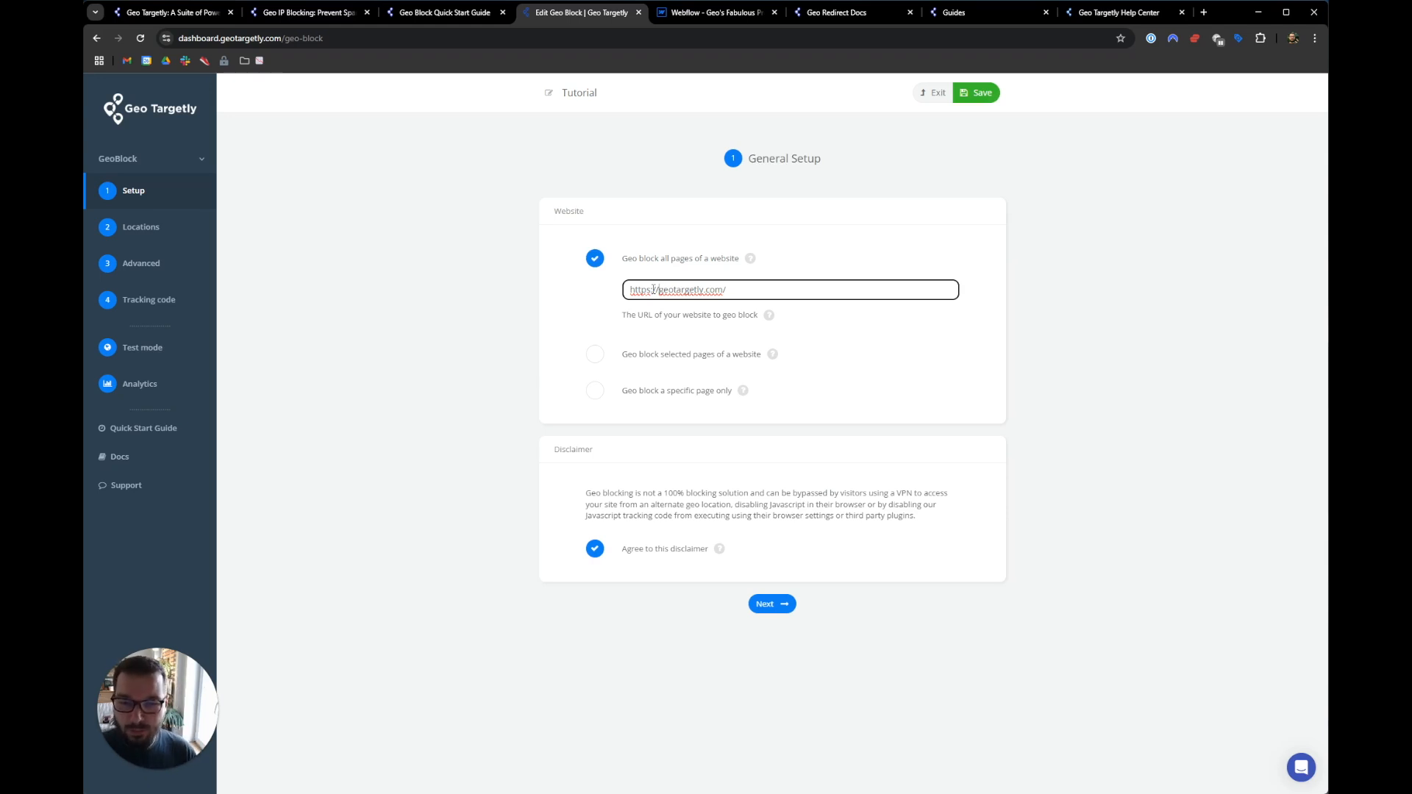
- Switch to 'Geo block selected pages' and show Location Segment 1's Page Inclusions
{"action": "left_click", "coordinate": [597, 355]}
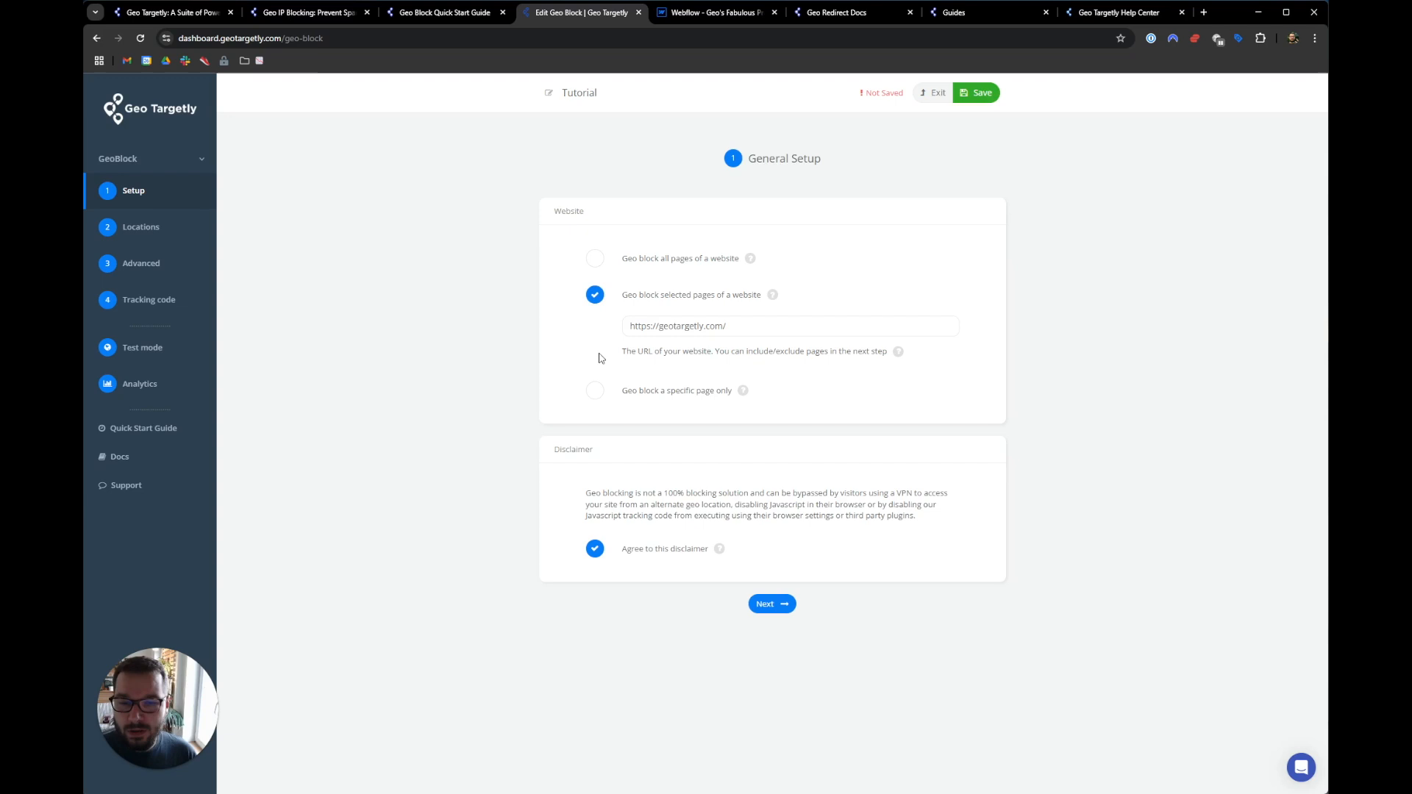
{"action": "left_click", "coordinate": [772, 605]}
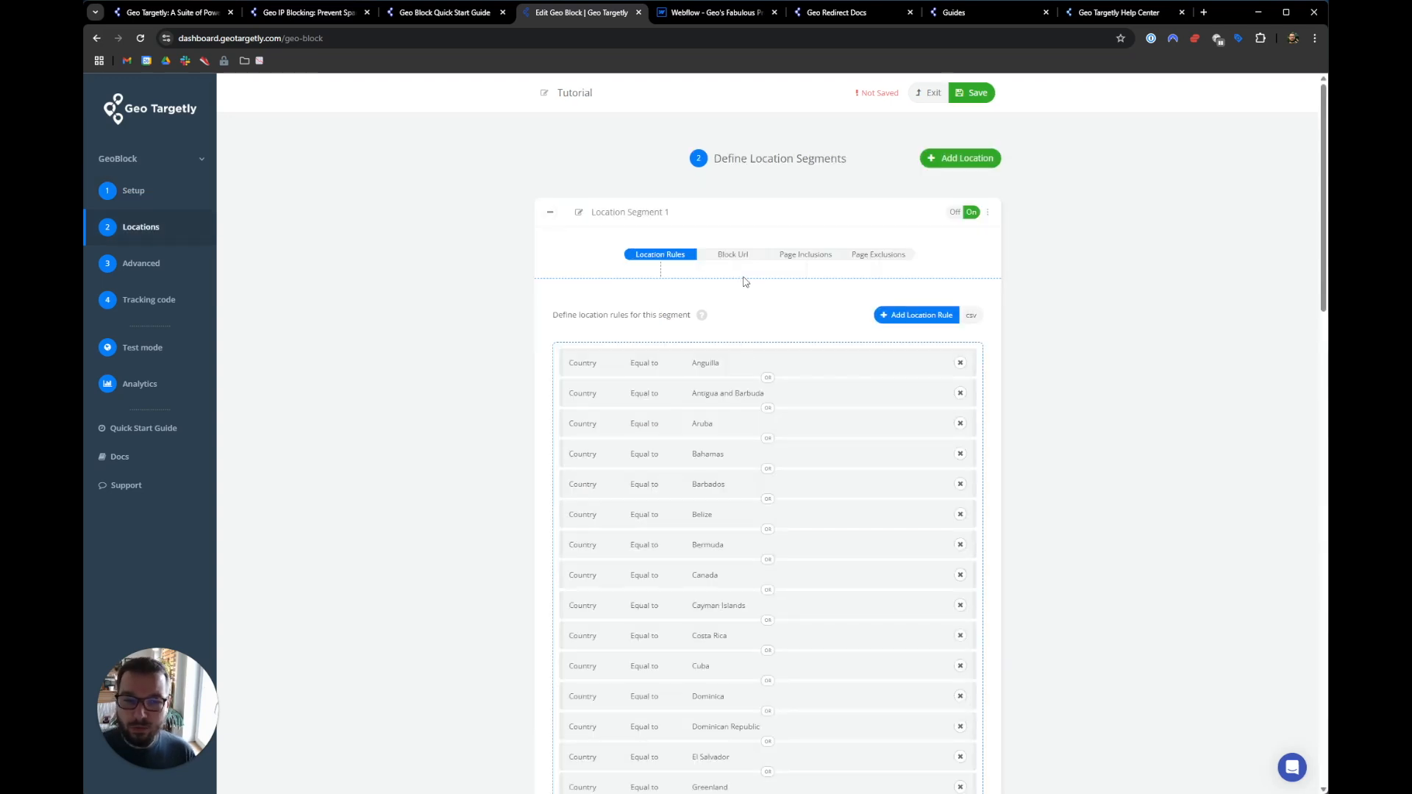
{"action": "left_click", "coordinate": [781, 260]}
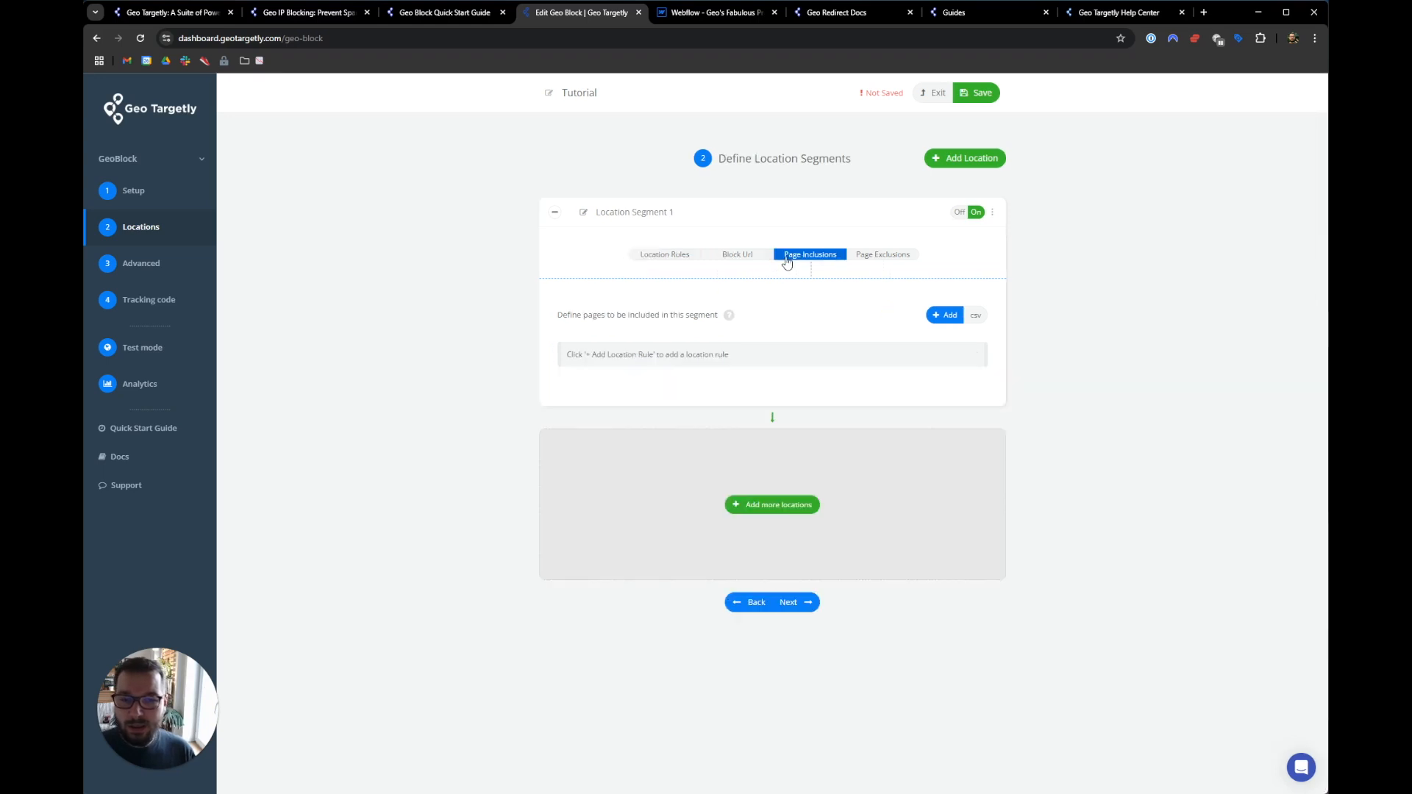
- Try the Page query contains and Page hash contains inclusion rules, then cancel
{"action": "left_click", "coordinate": [942, 316]}
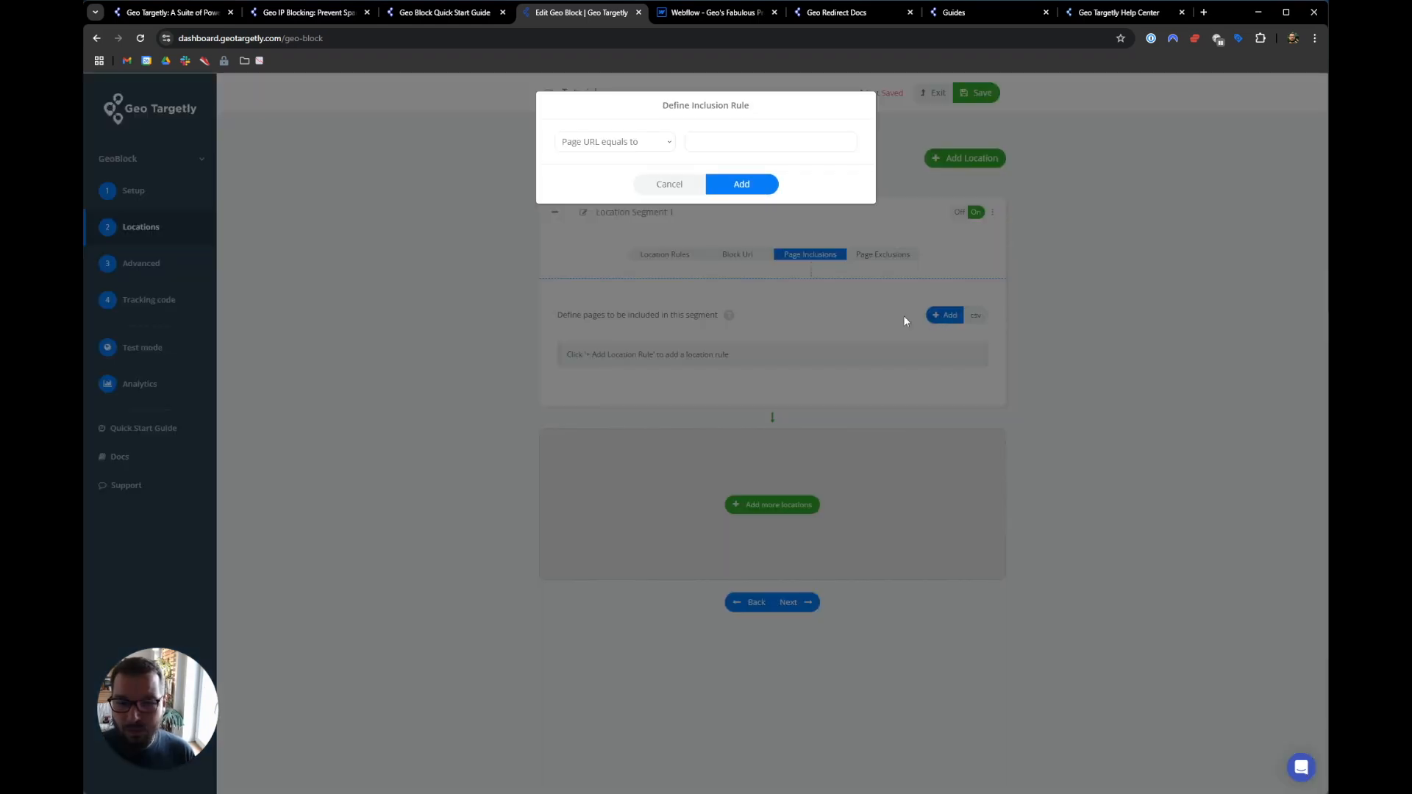
{"action": "left_click", "coordinate": [632, 142]}
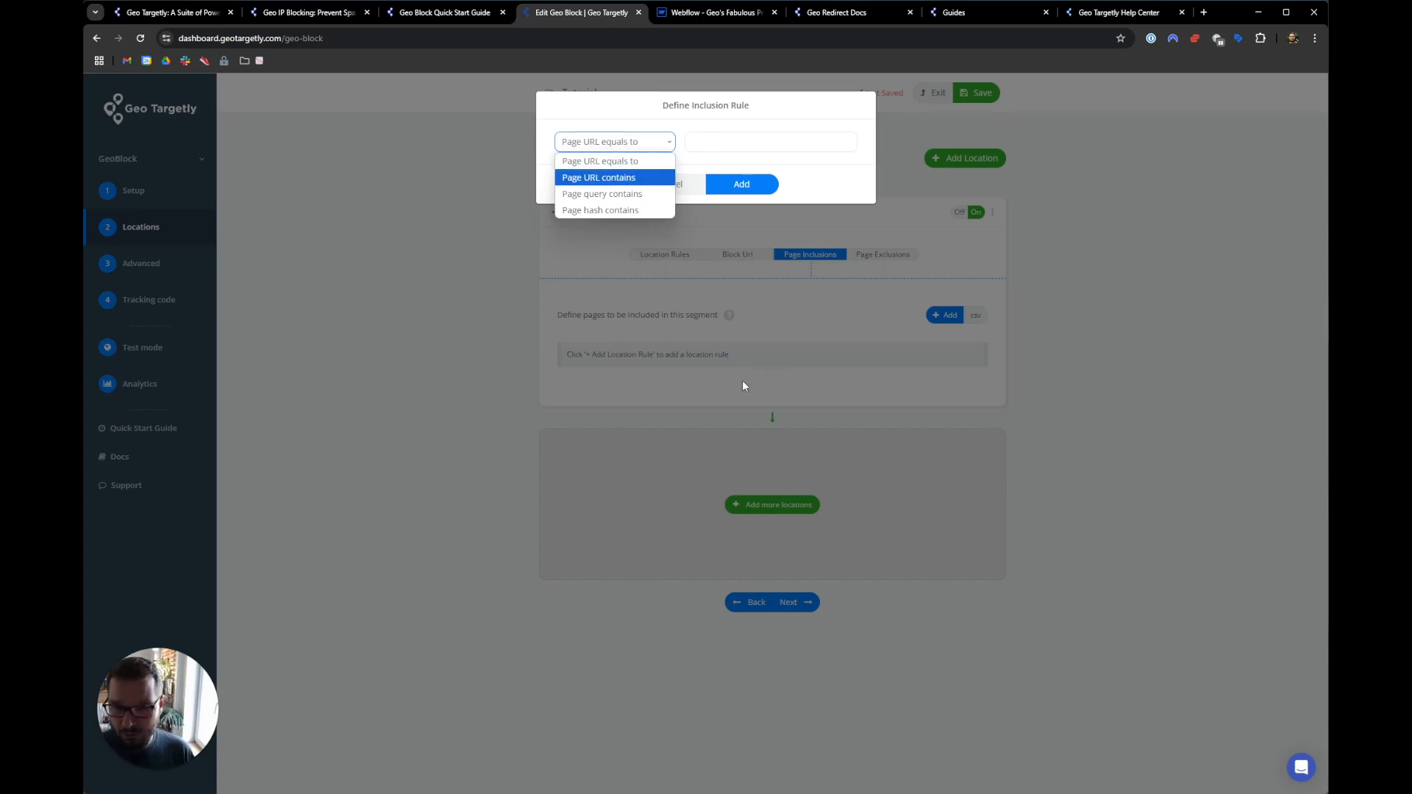
{"action": "left_click", "coordinate": [600, 195]}
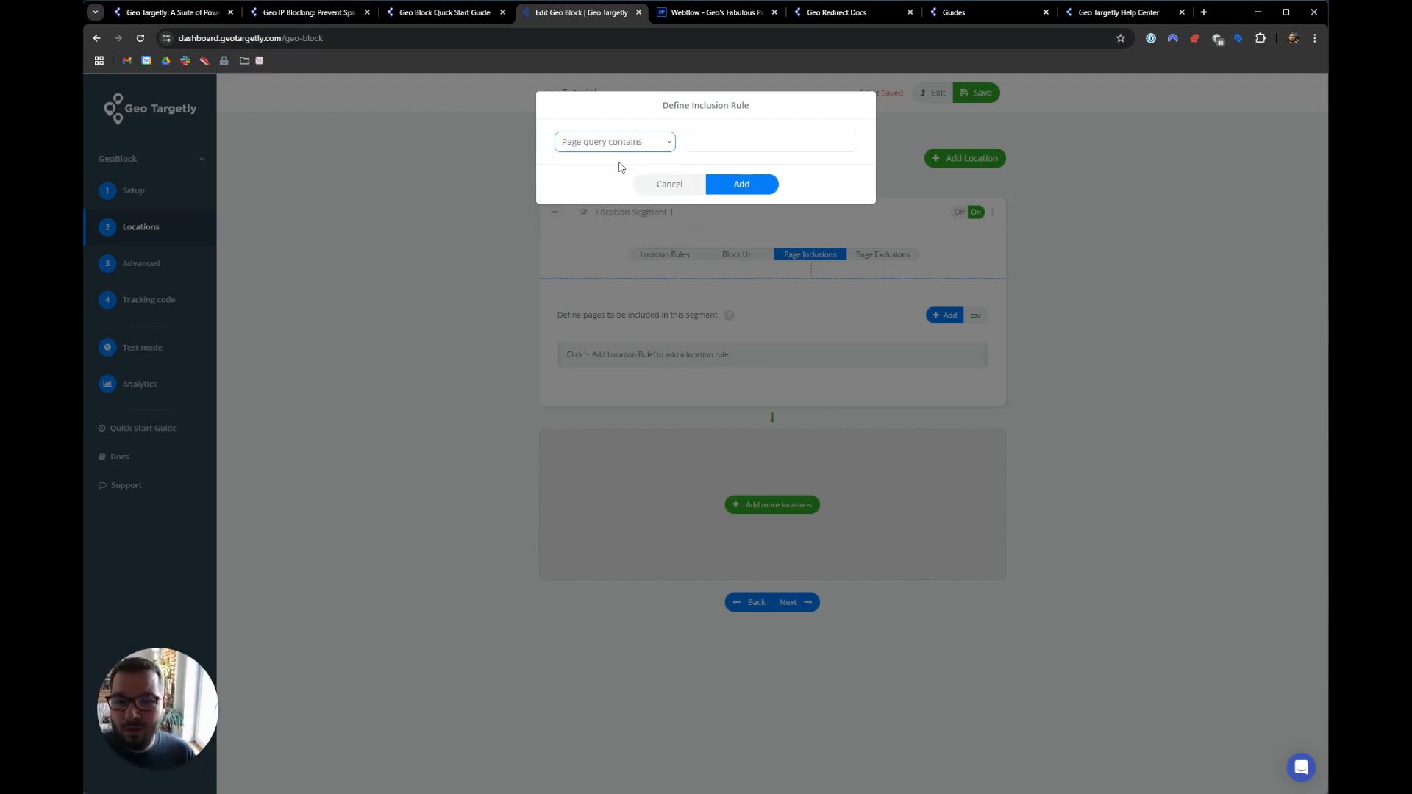
{"action": "left_click", "coordinate": [655, 147]}
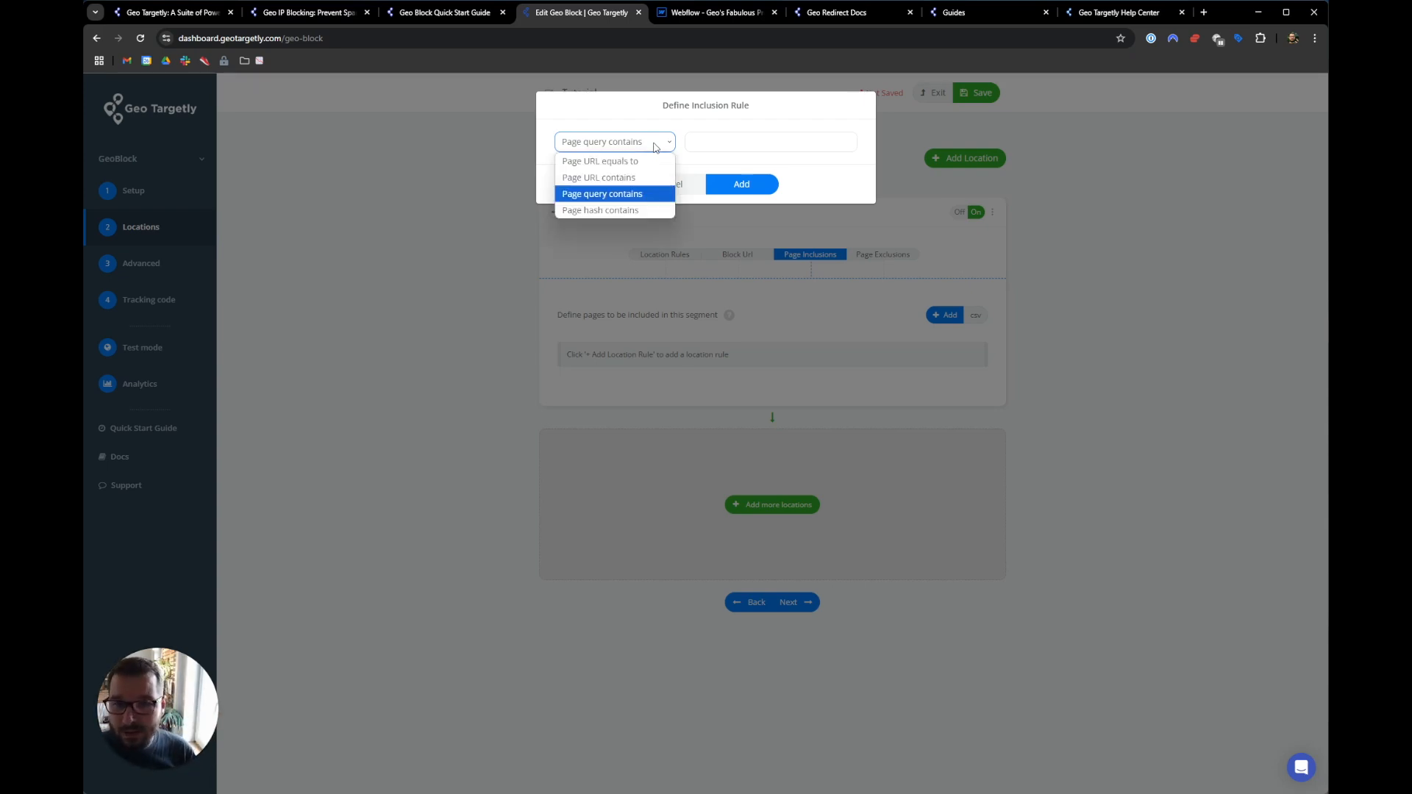
{"action": "left_click", "coordinate": [611, 206]}
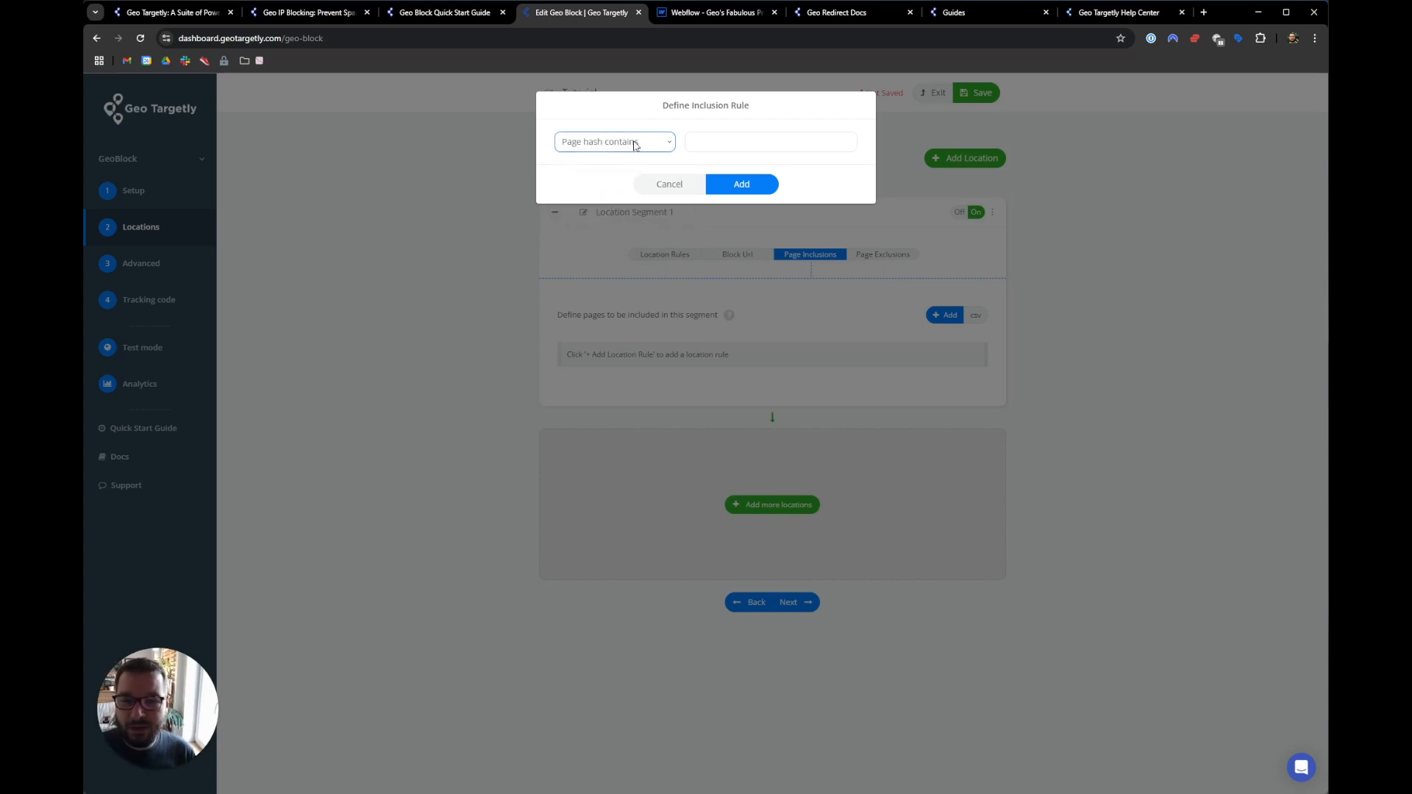
{"action": "left_click", "coordinate": [683, 190]}
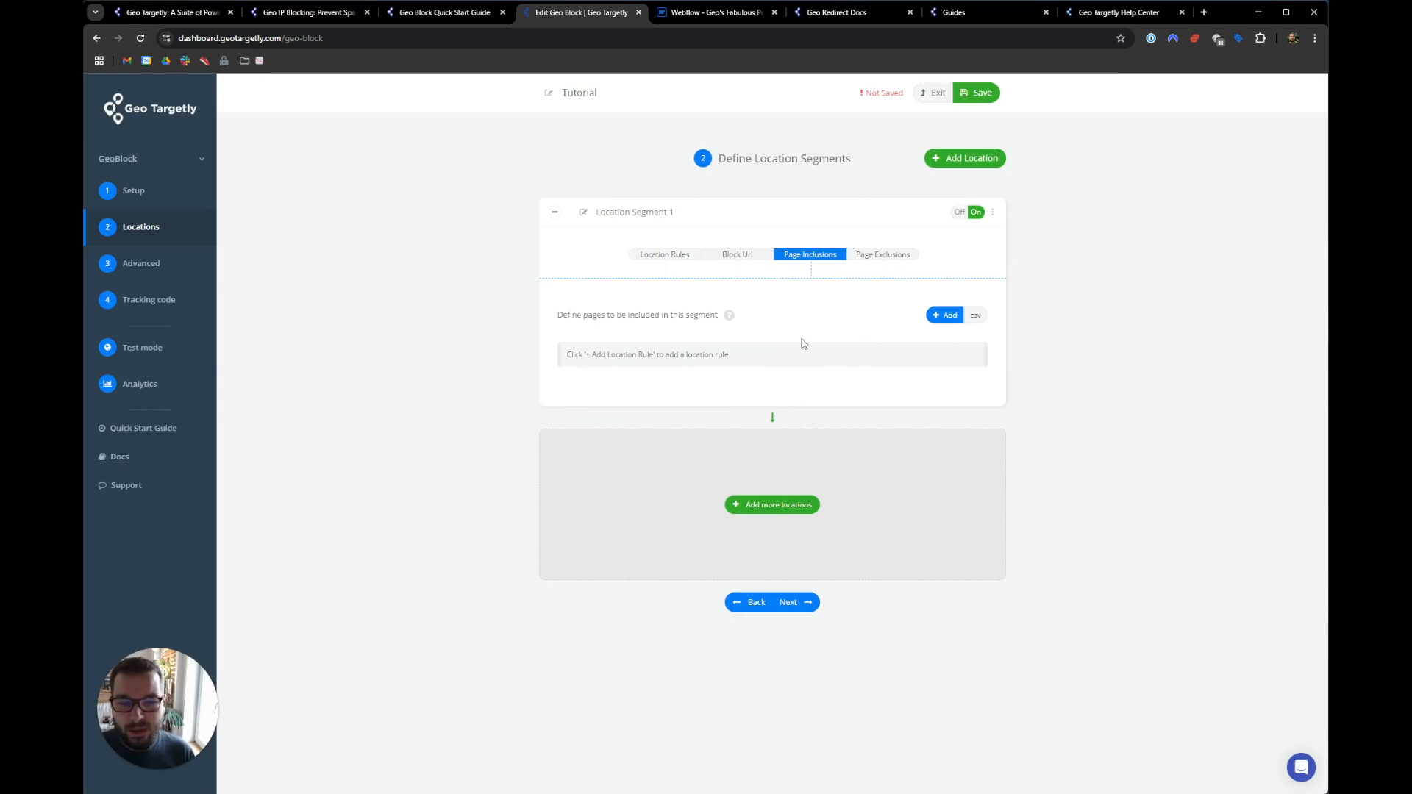
- Set the geo block back to cover all pages of the website
{"action": "left_click", "coordinate": [182, 195]}
{"action": "left_click", "coordinate": [593, 264]}
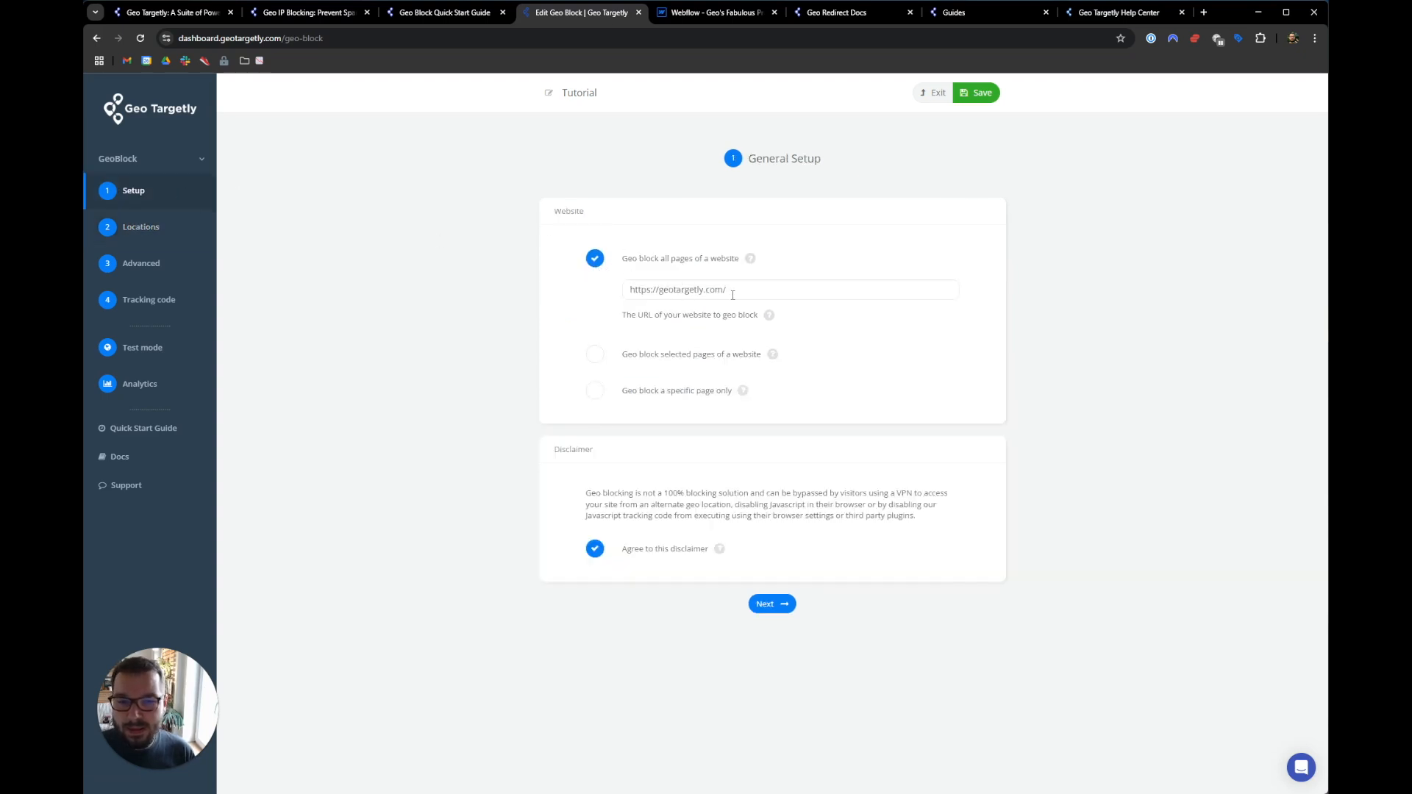
{"action": "left_click", "coordinate": [770, 604]}
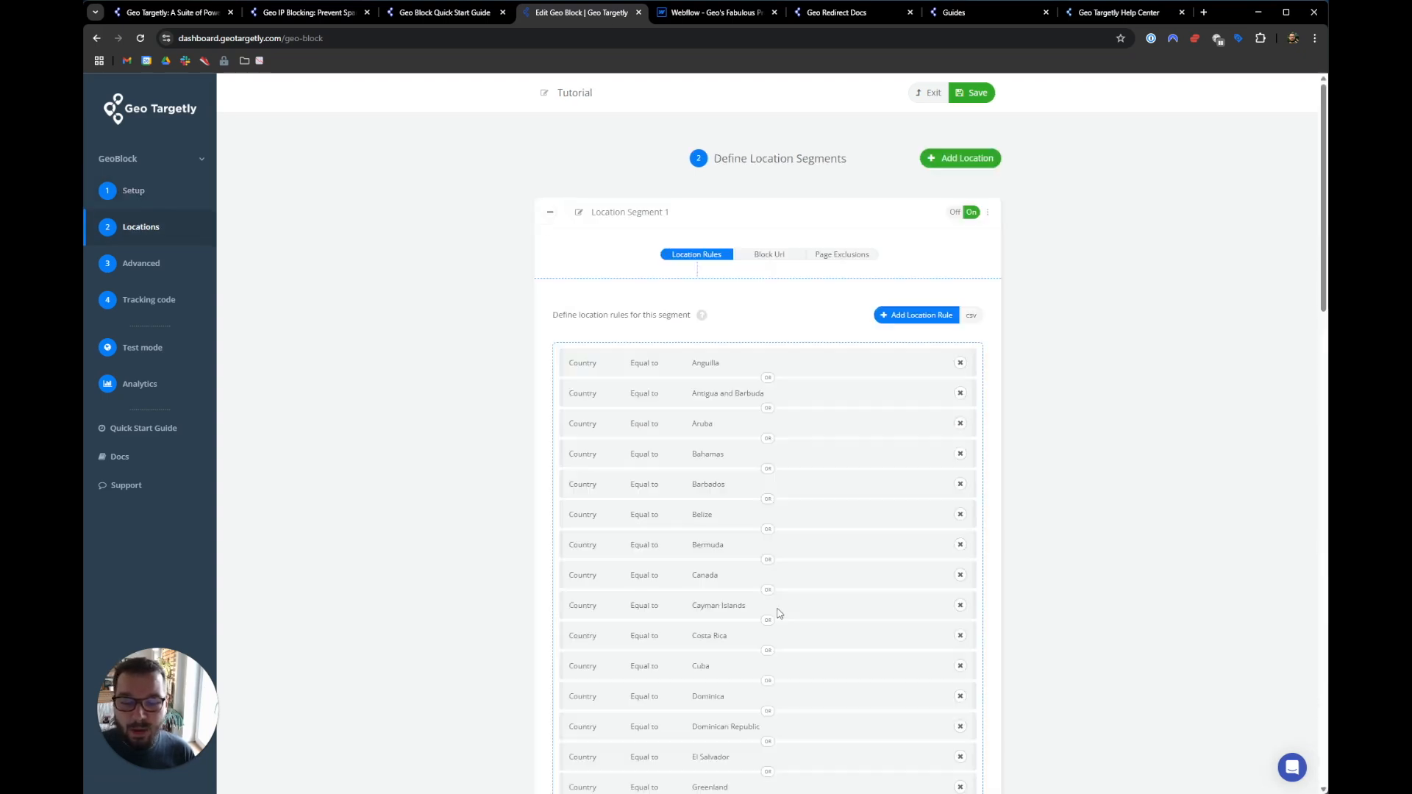
- Look over the page exclusion rule types, then cancel without adding a rule
{"action": "left_click", "coordinate": [833, 255]}
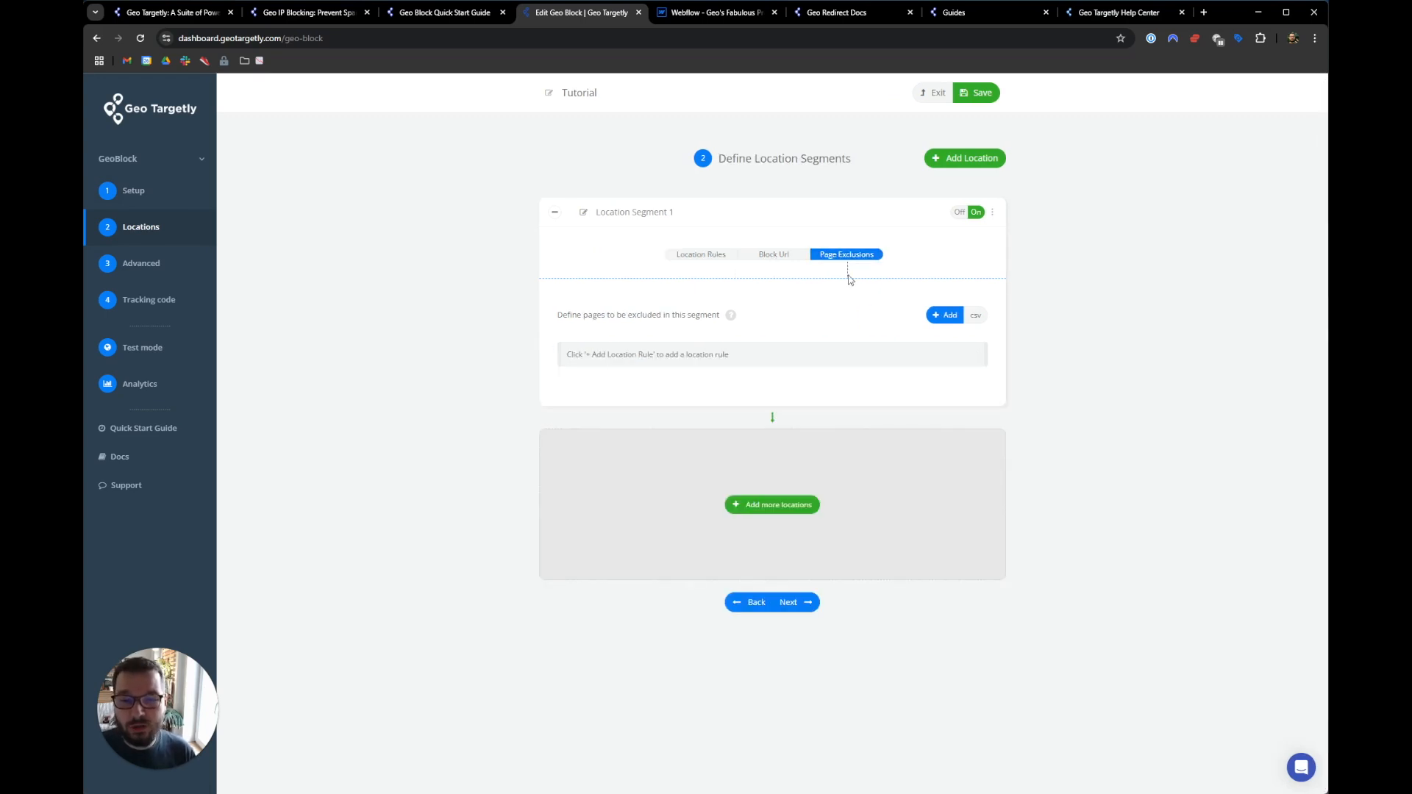
{"action": "left_click", "coordinate": [944, 315]}
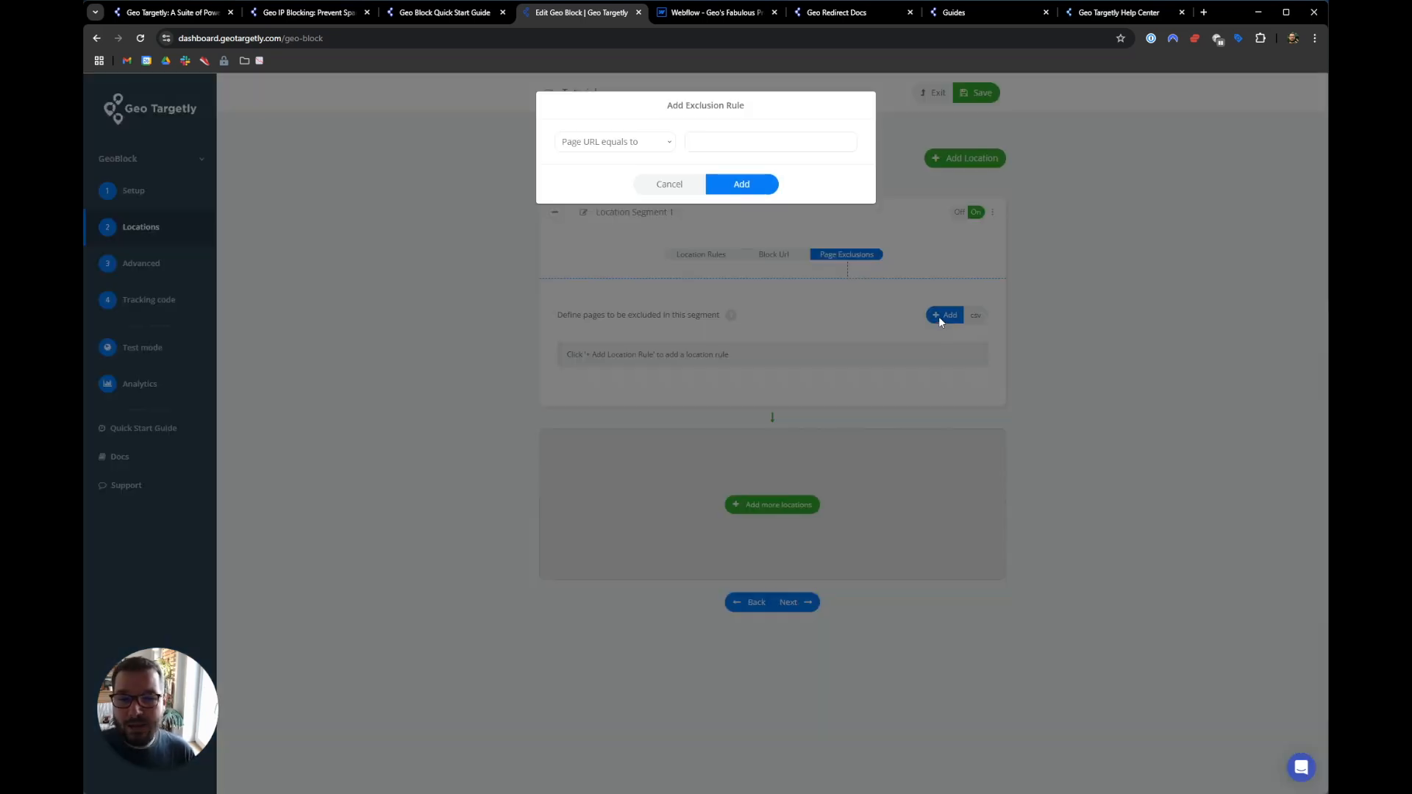
{"action": "left_click", "coordinate": [638, 144]}
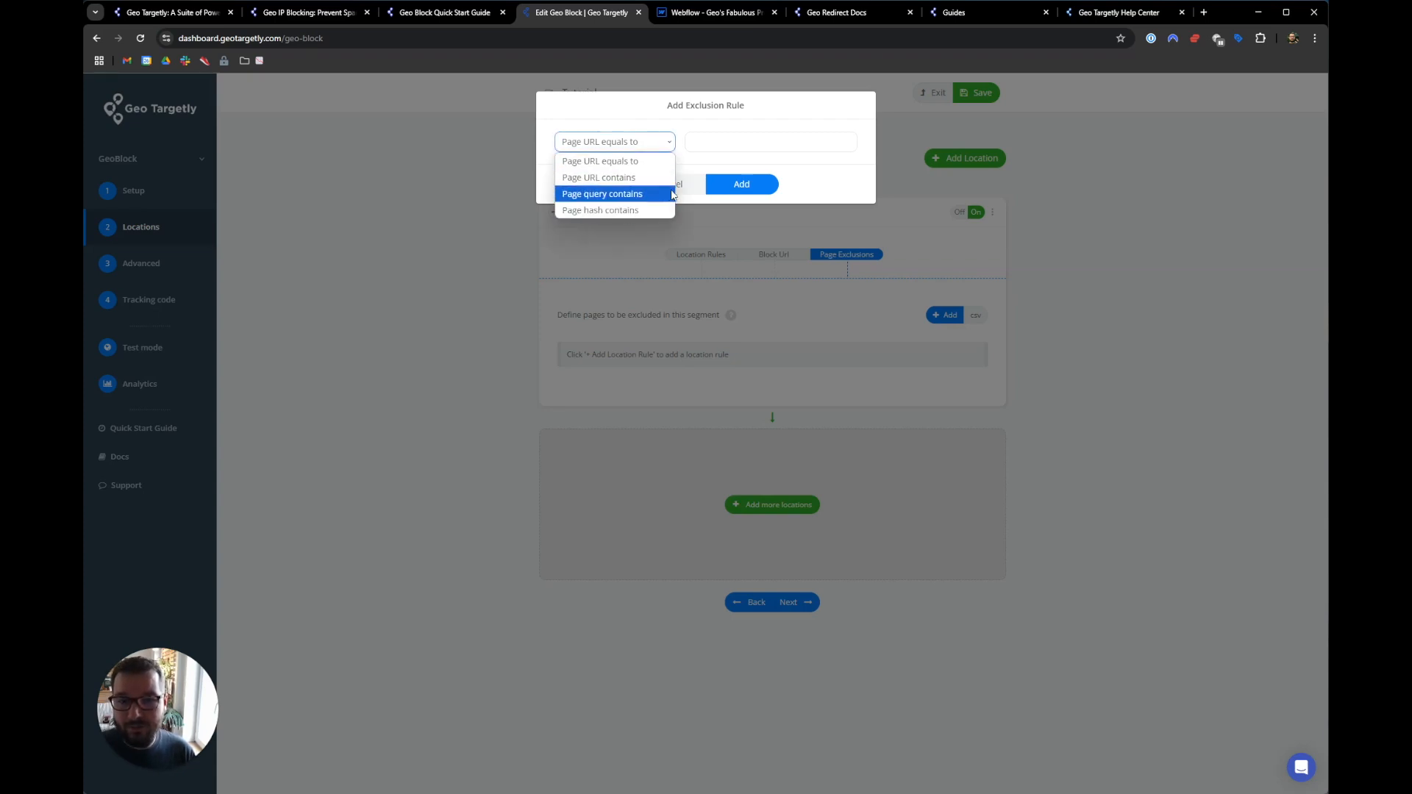
{"action": "left_click", "coordinate": [687, 186]}
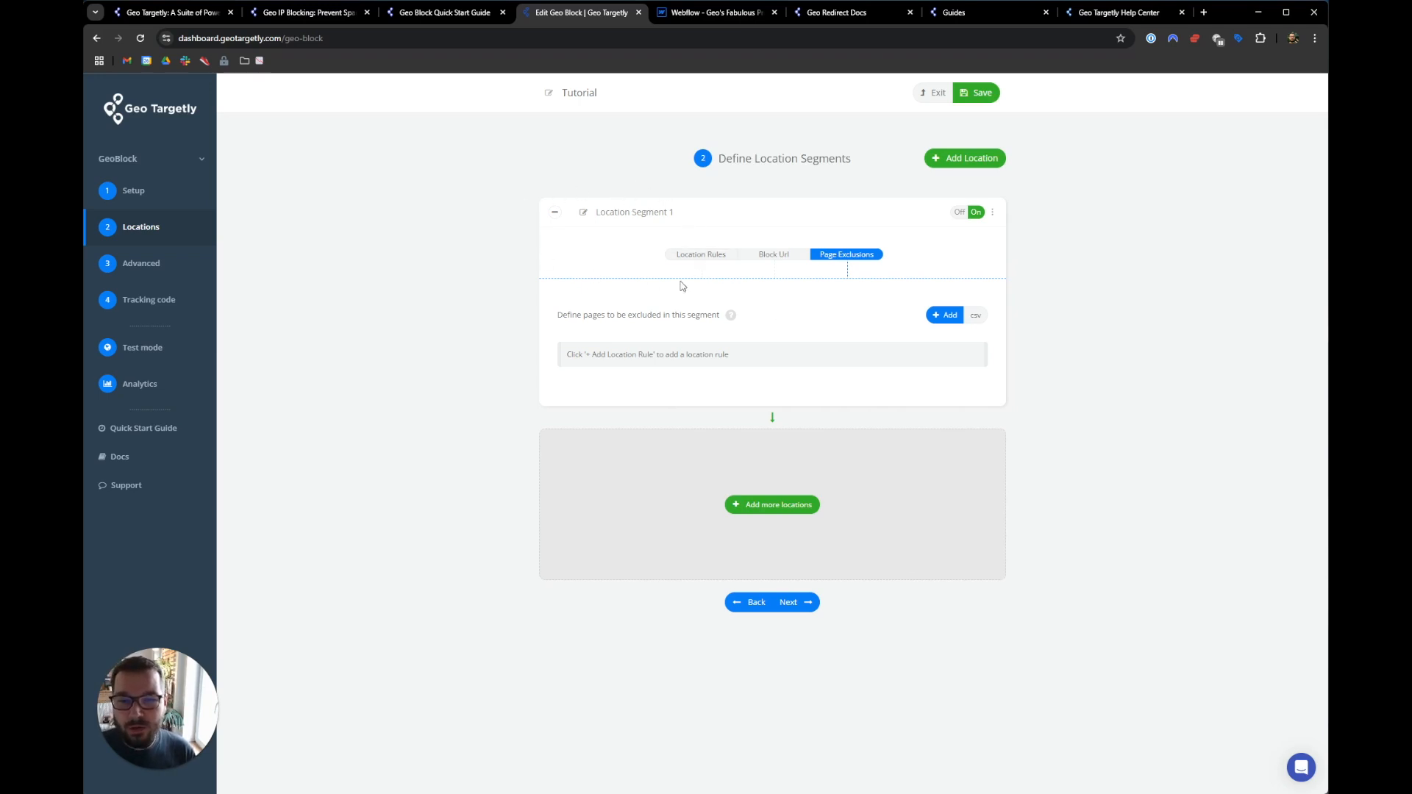
- Rename Location Segment 1 to 'NA + SA' and return to General Setup
{"action": "left_click", "coordinate": [651, 212]}
{"action": "type", "text": "NA + SA"}
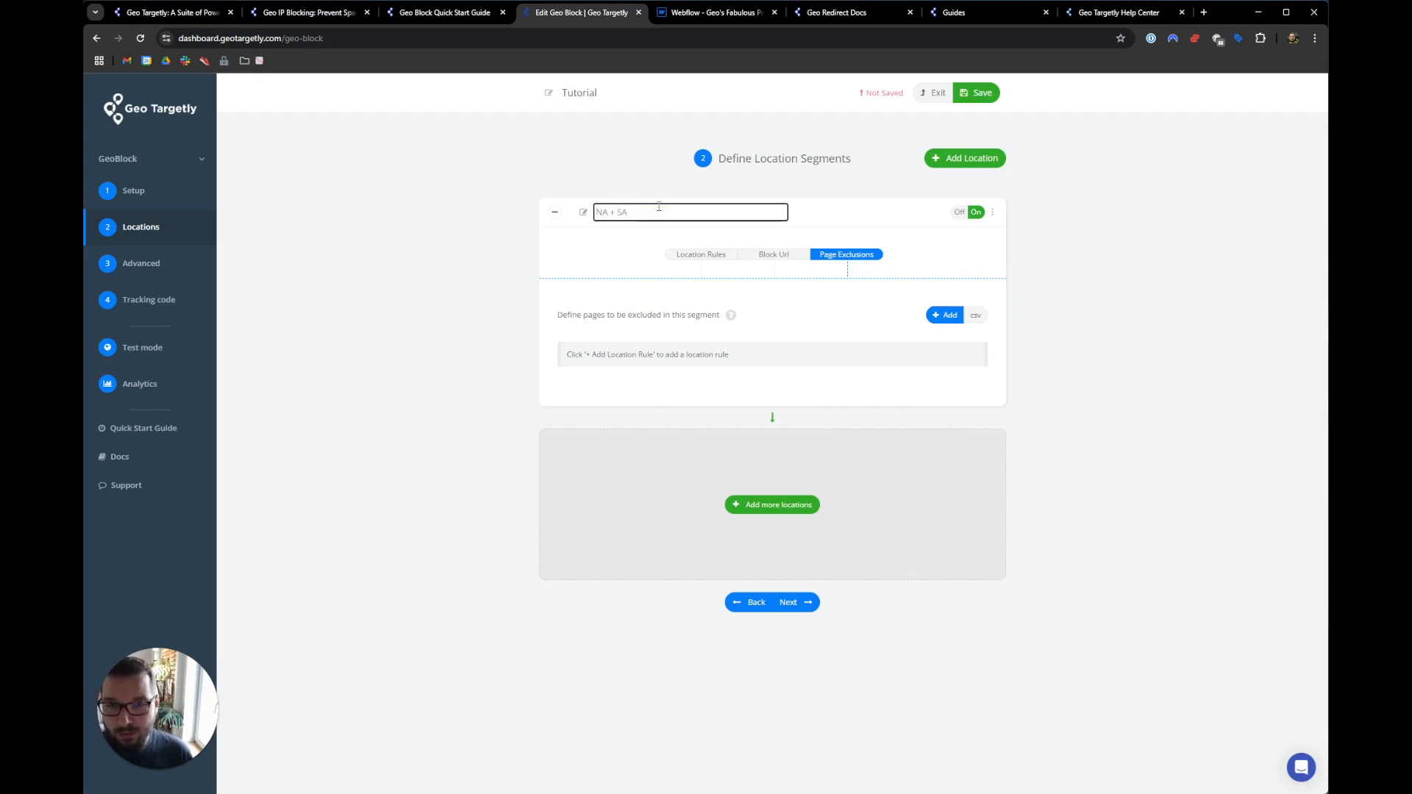
{"action": "left_click", "coordinate": [165, 192]}
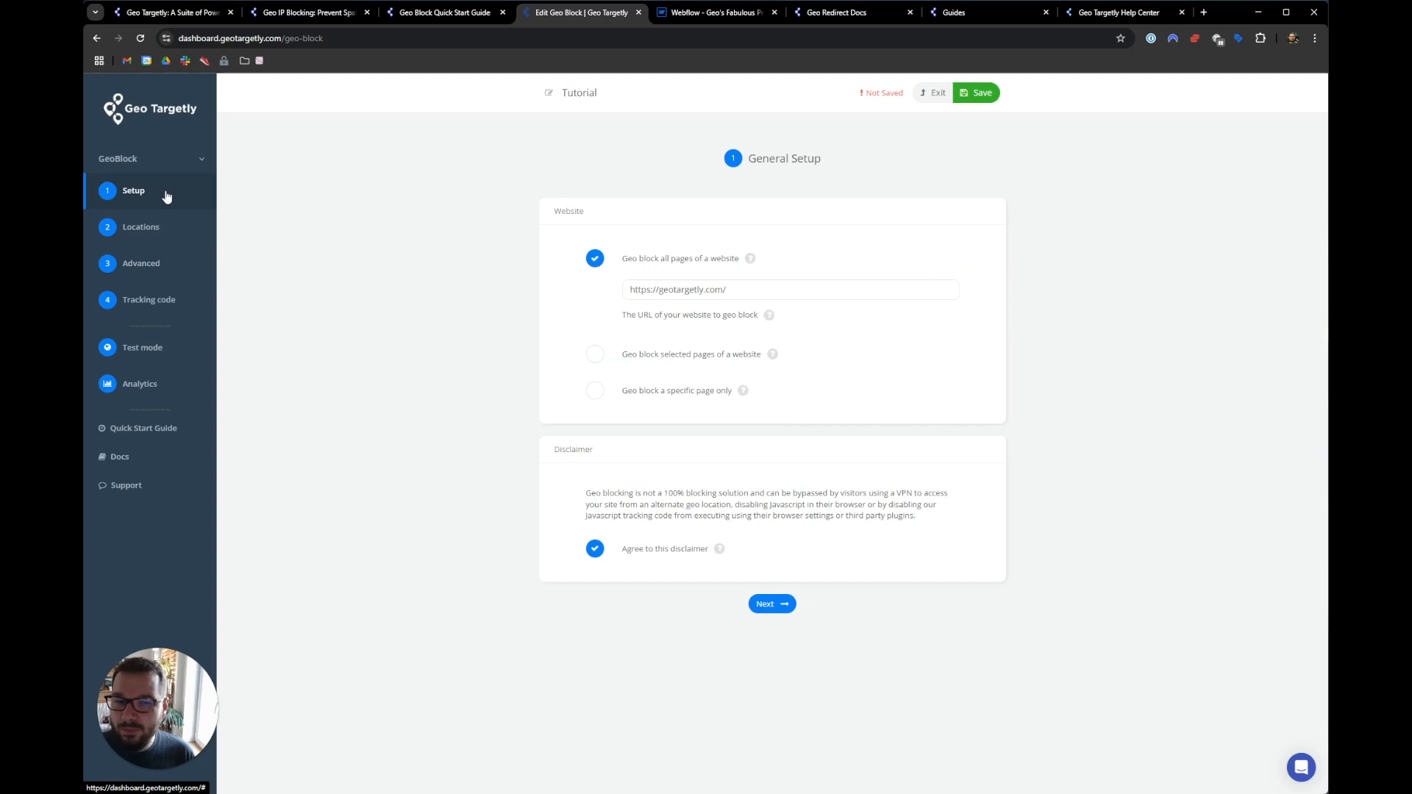
- Switch the block to 'Geo block a specific page only', then show the geotargetly.com homepage
{"action": "left_click", "coordinate": [596, 398]}
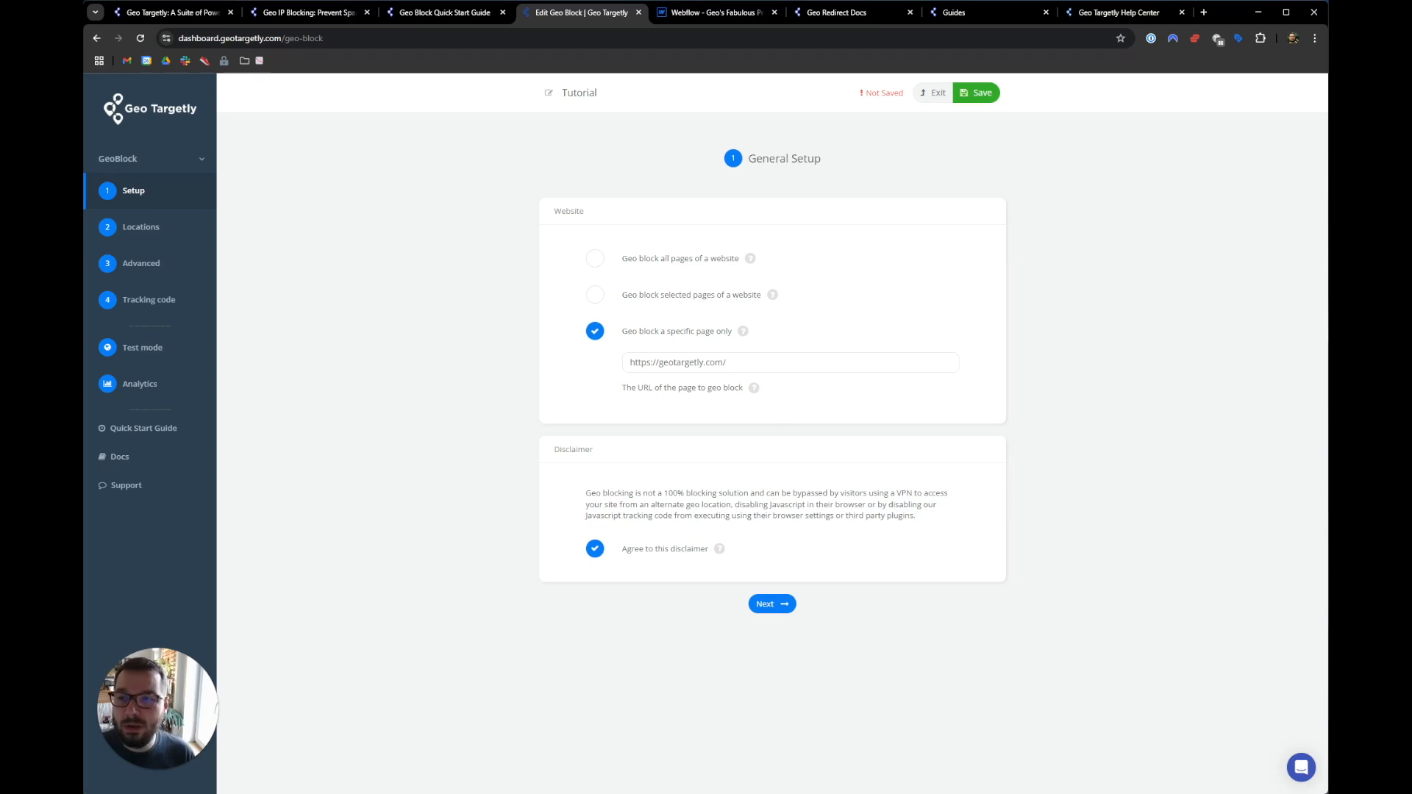
{"action": "left_click", "coordinate": [150, 14]}
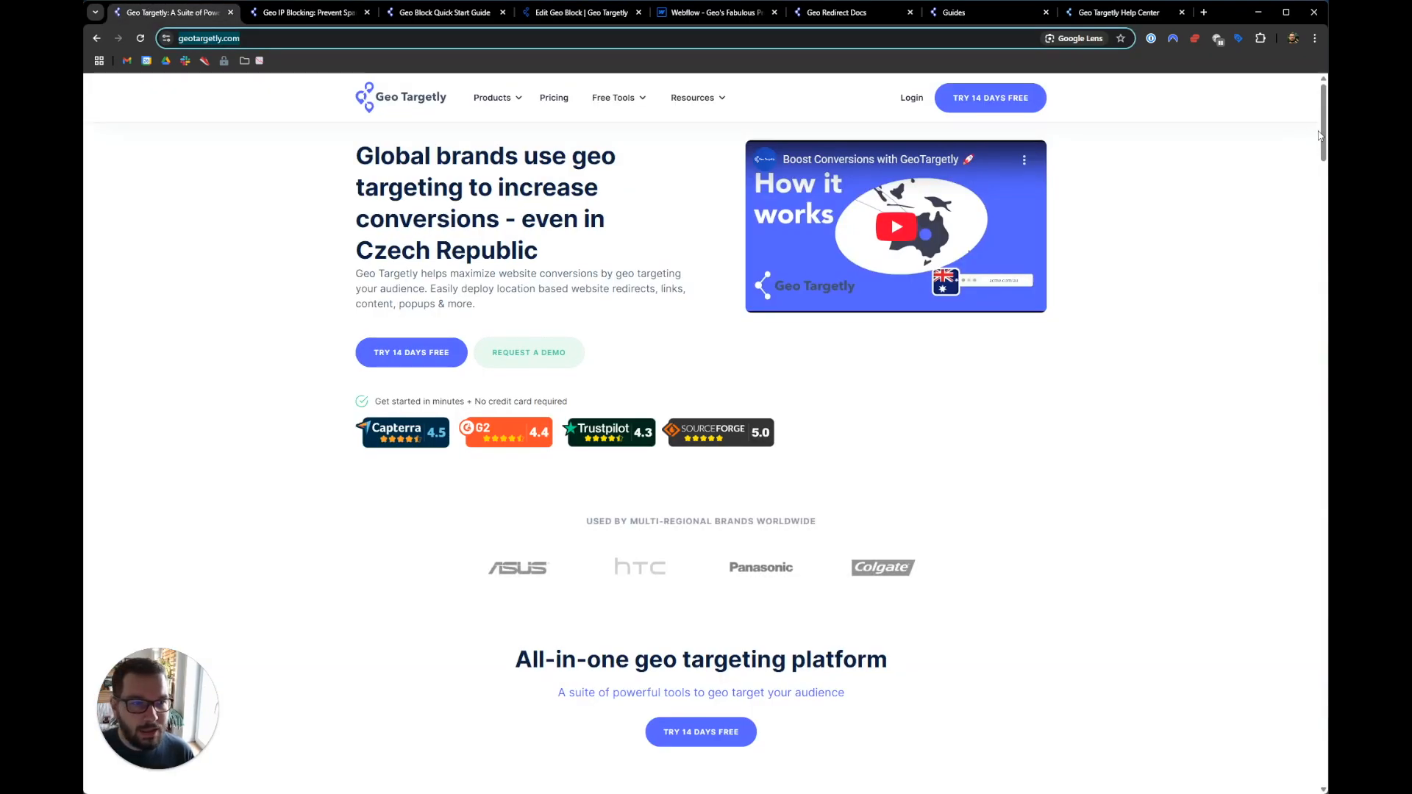
- Open the HTML5 Geolocation article from the homepage footer and copy its URL
{"action": "left_click_drag", "start_coordinate": [1323, 137], "coordinate": [1250, 779]}
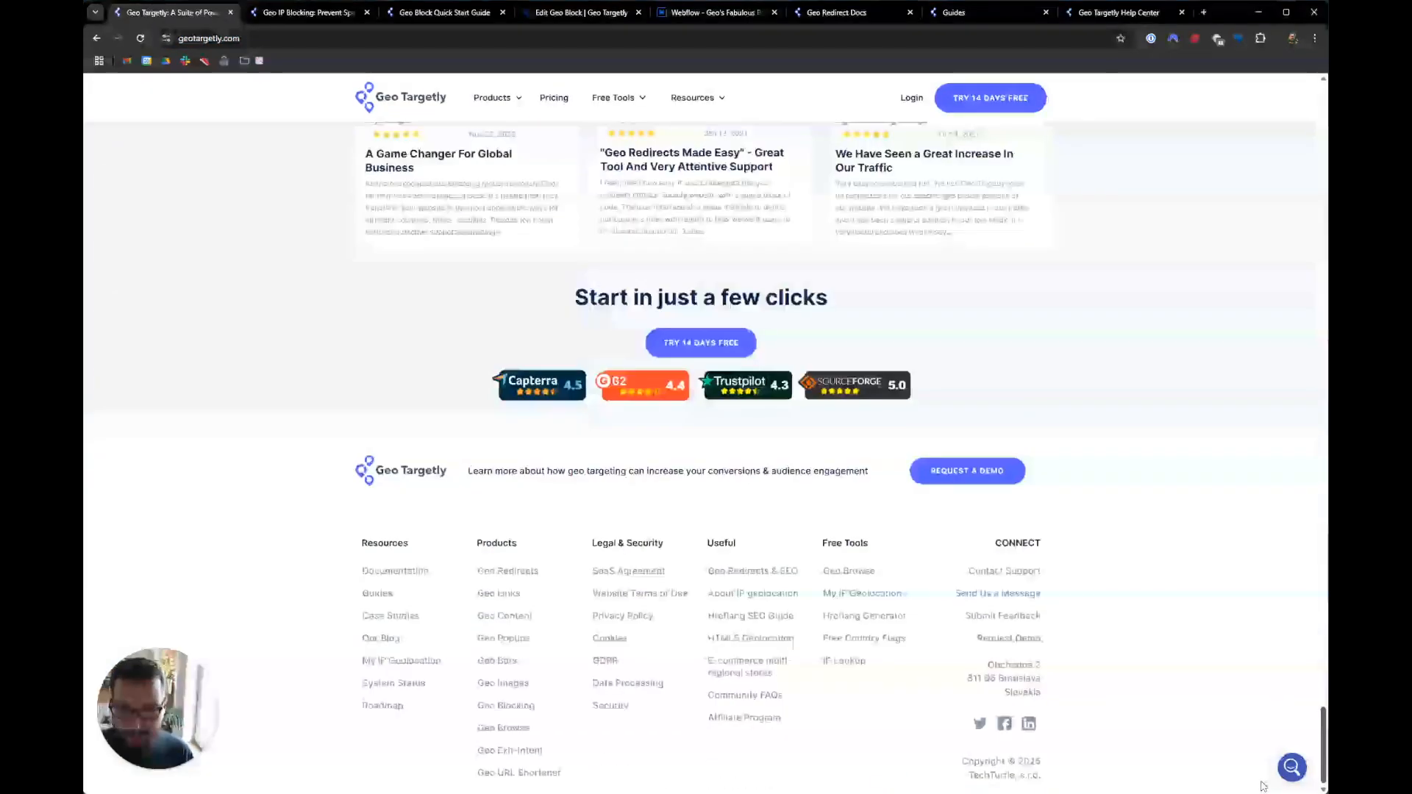
{"action": "left_click", "coordinate": [732, 645]}
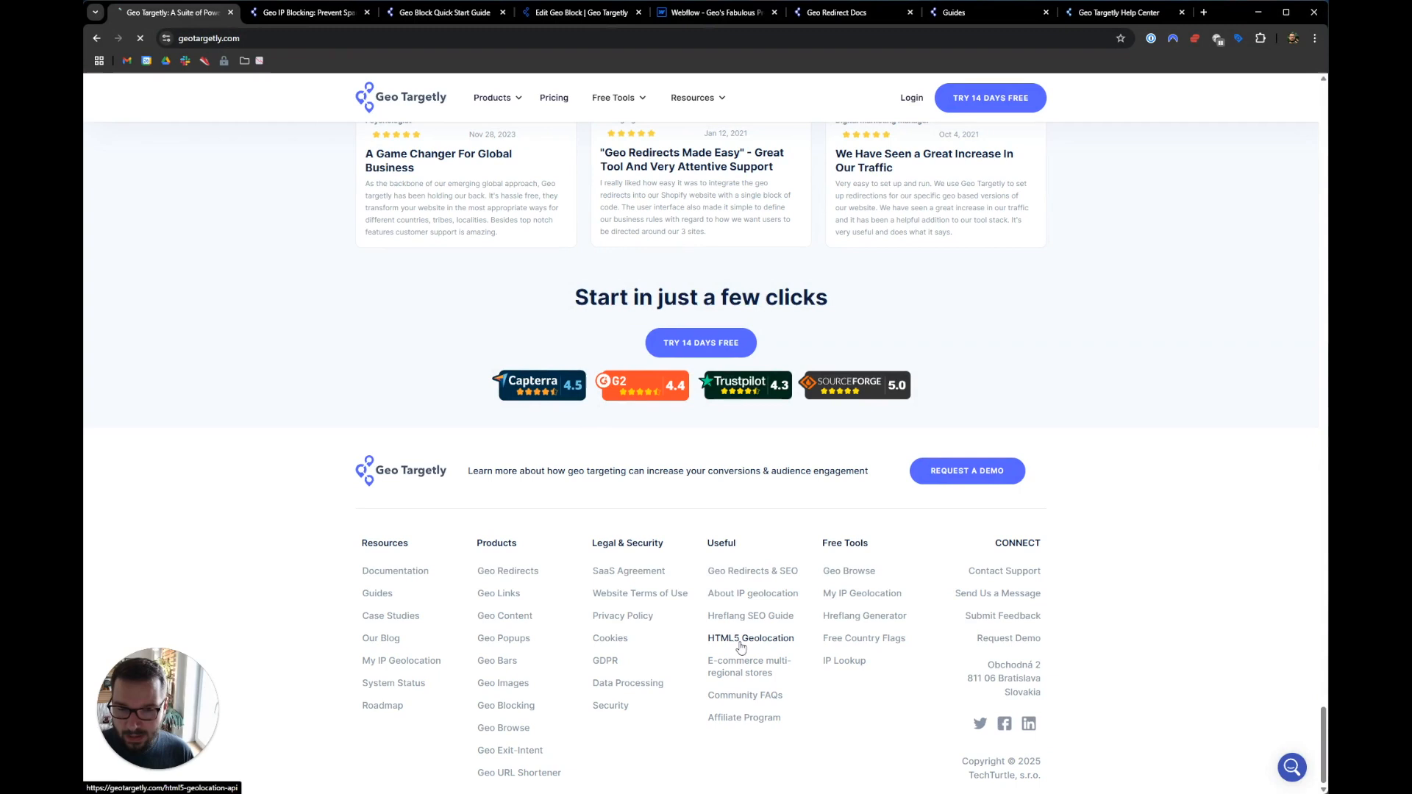
{"action": "left_click", "coordinate": [287, 39]}
{"action": "key", "text": "ctrl+c"}
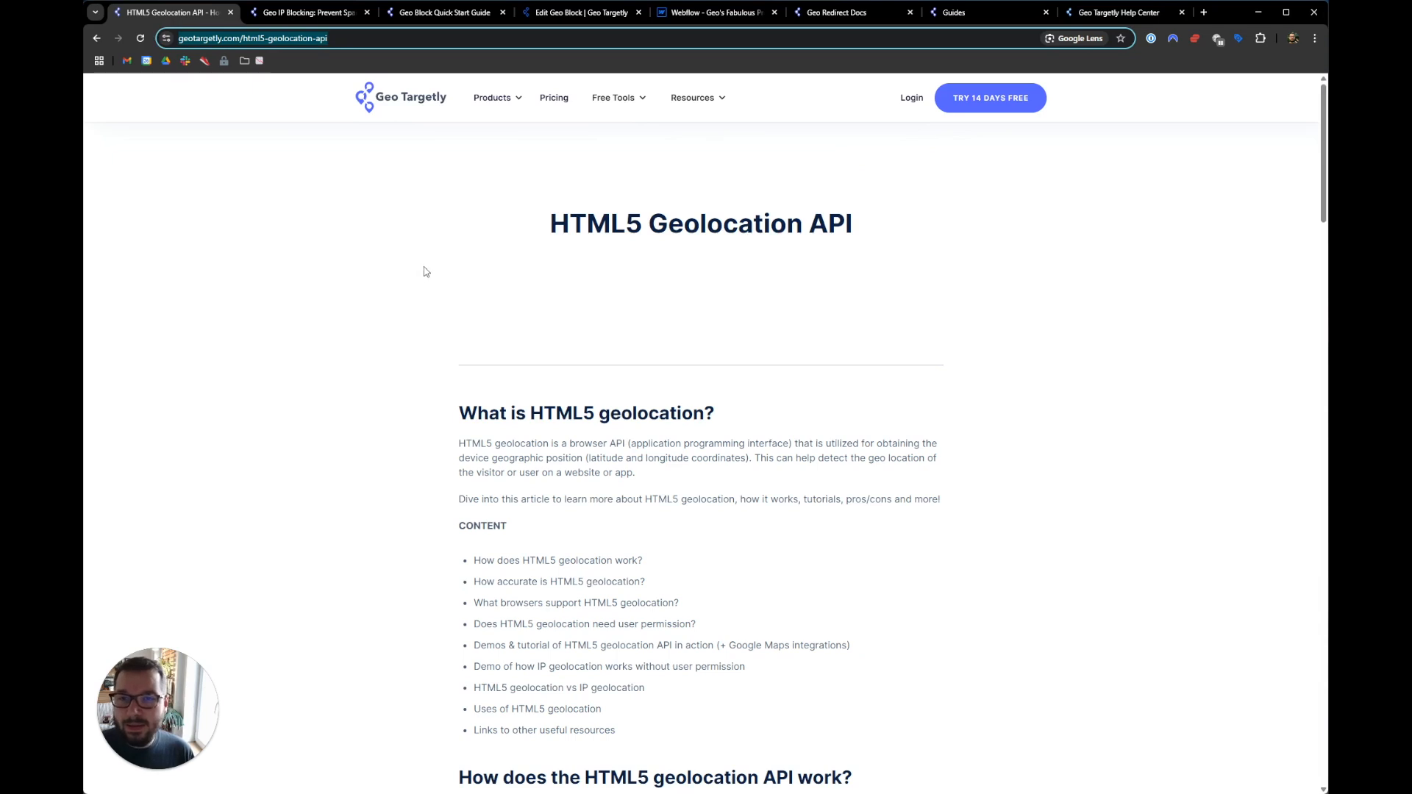
{"action": "left_click", "coordinate": [556, 16]}
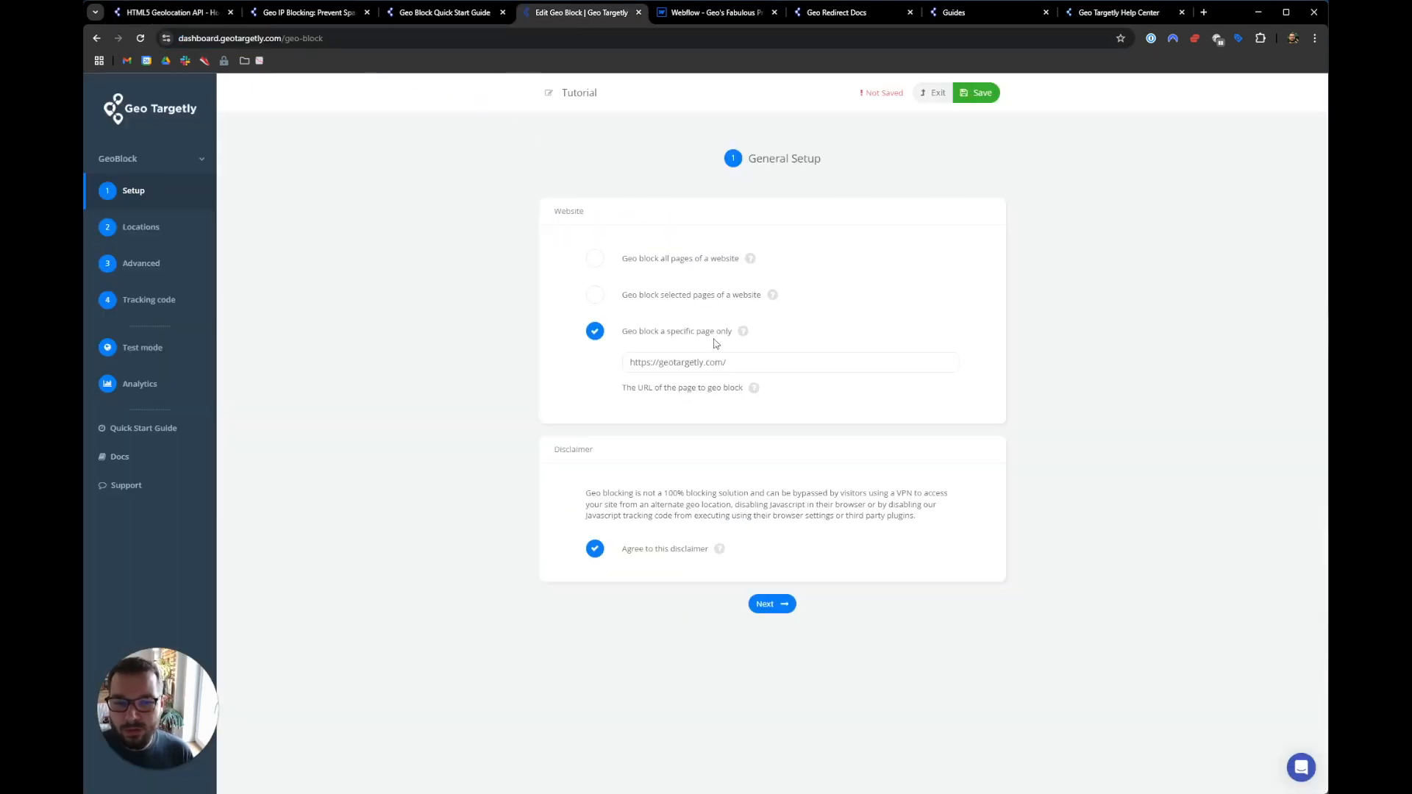
- Paste the HTML5 Geolocation article URL as the blocked page and advance through Locations and Advanced
{"action": "left_click", "coordinate": [869, 360]}
{"action": "key", "text": "ctrl+v"}
{"action": "left_click", "coordinate": [1057, 300]}
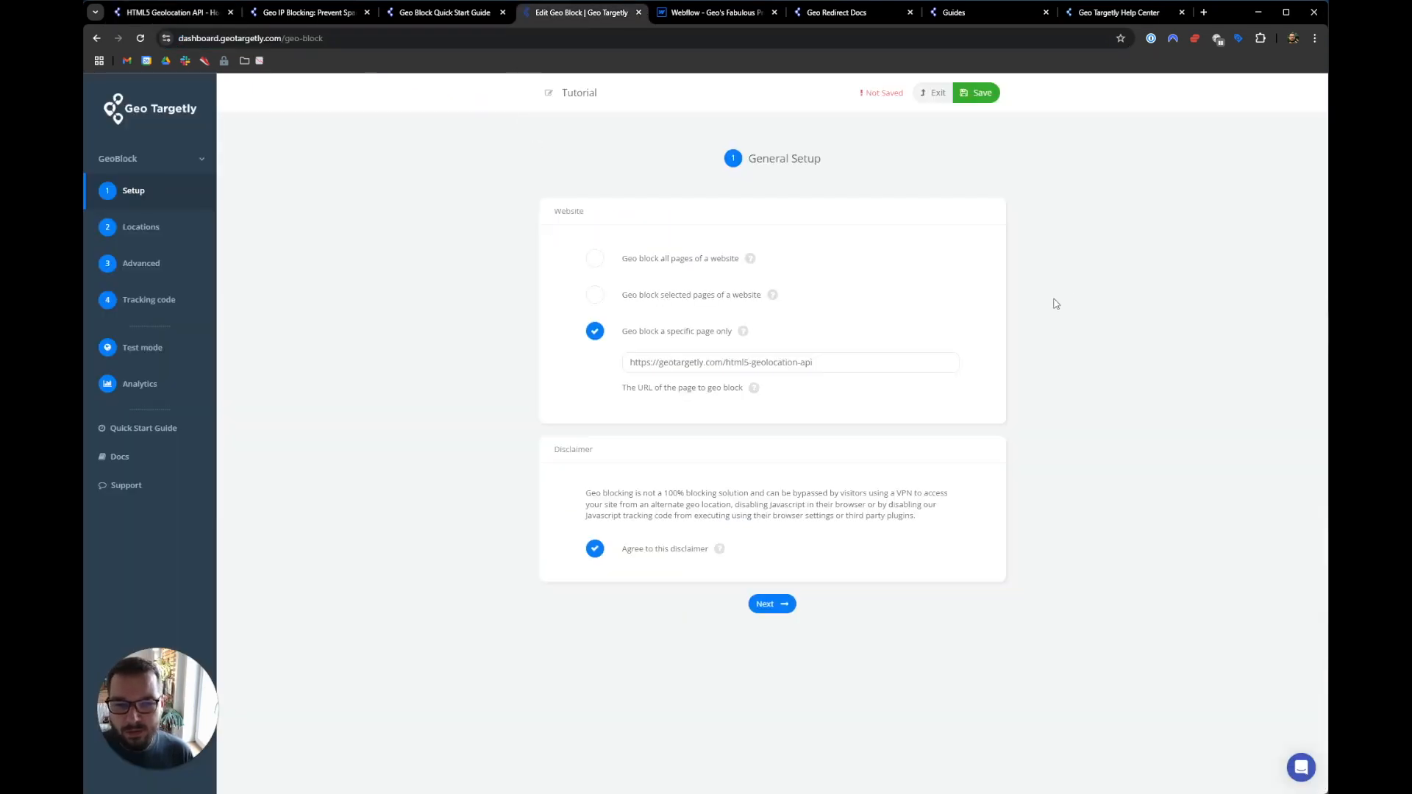
{"action": "left_click", "coordinate": [778, 608]}
{"action": "scroll", "coordinate": [674, 664], "scroll_direction": "down", "scroll_amount": 20}
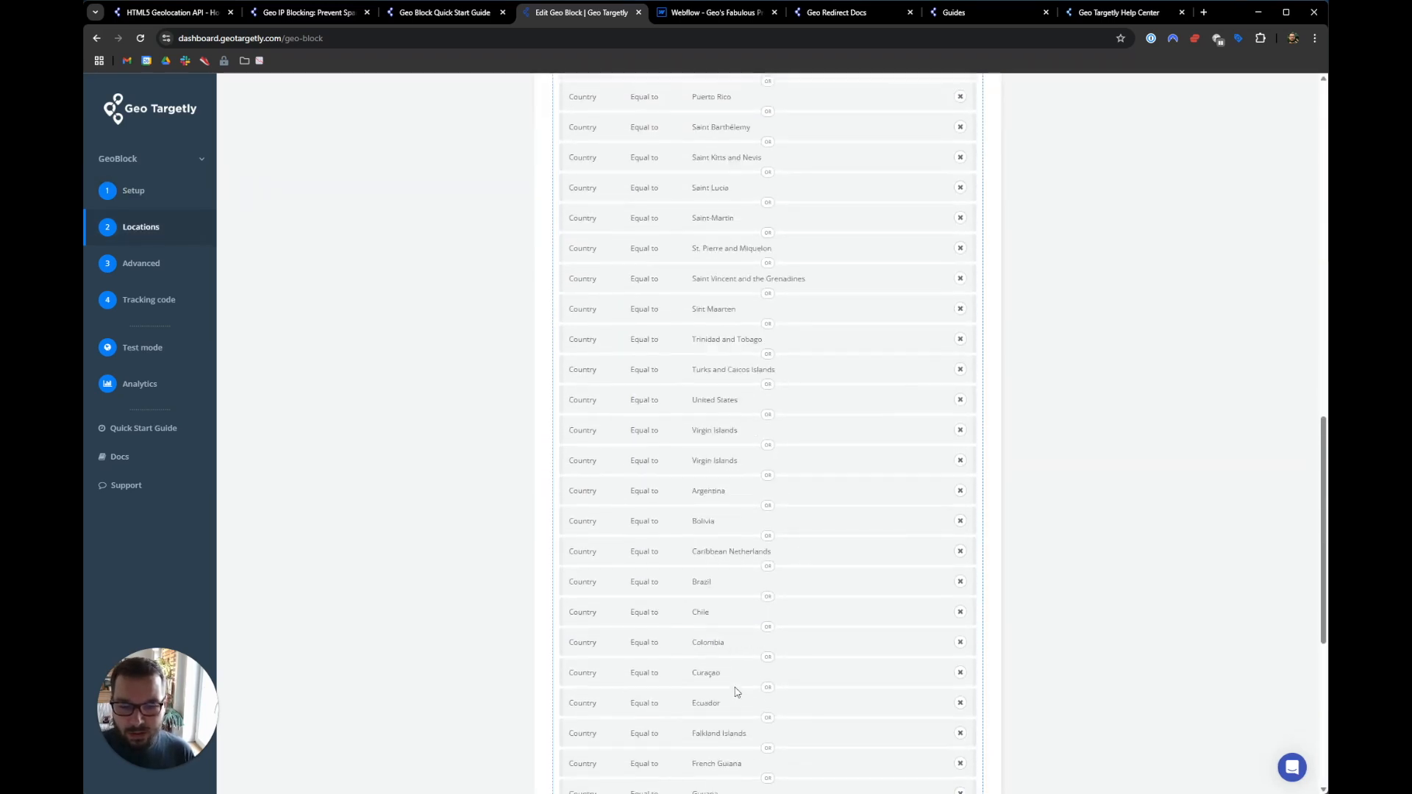
{"action": "left_click", "coordinate": [792, 764]}
{"action": "left_click", "coordinate": [790, 547]}
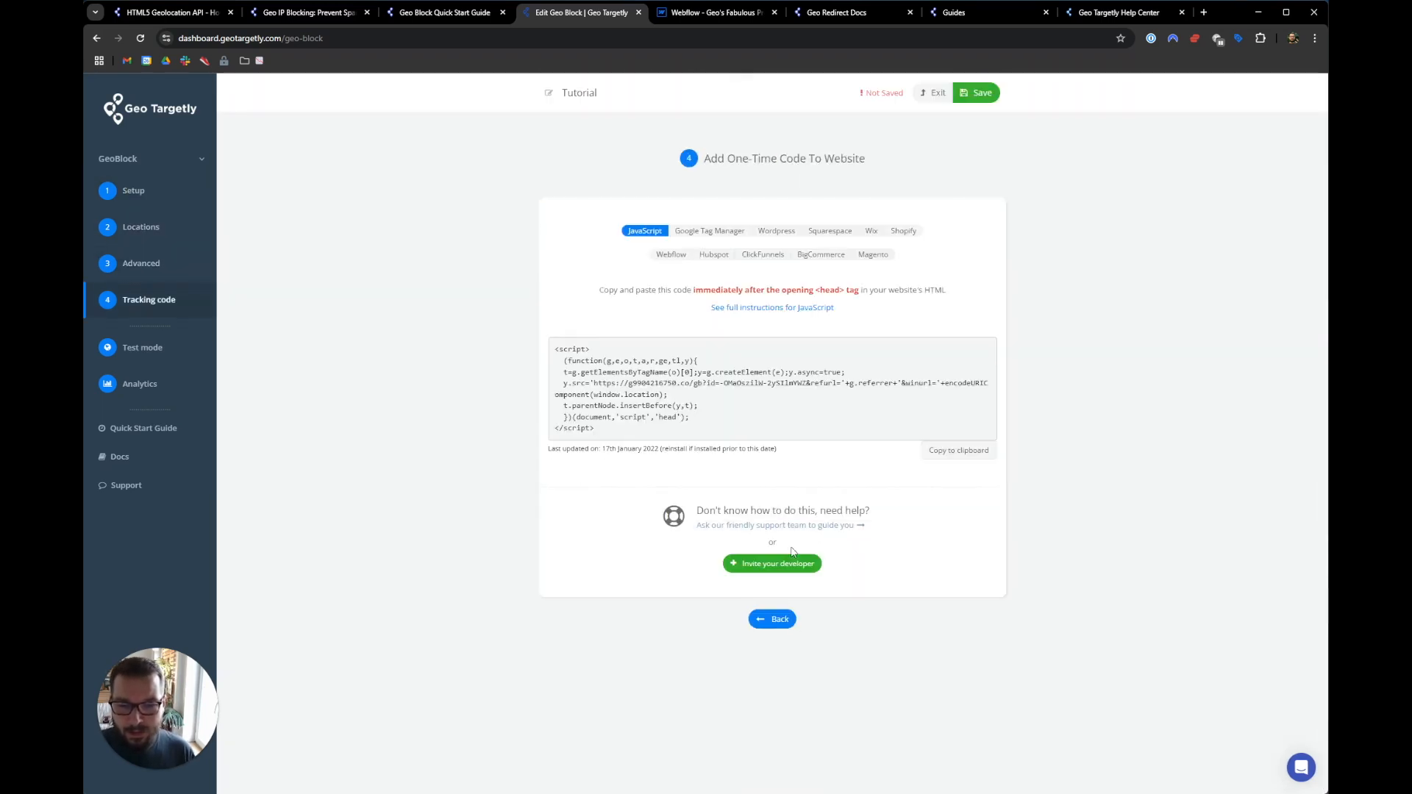
- Save the Tutorial geo block and copy its tracking code script
{"action": "left_click", "coordinate": [978, 93]}
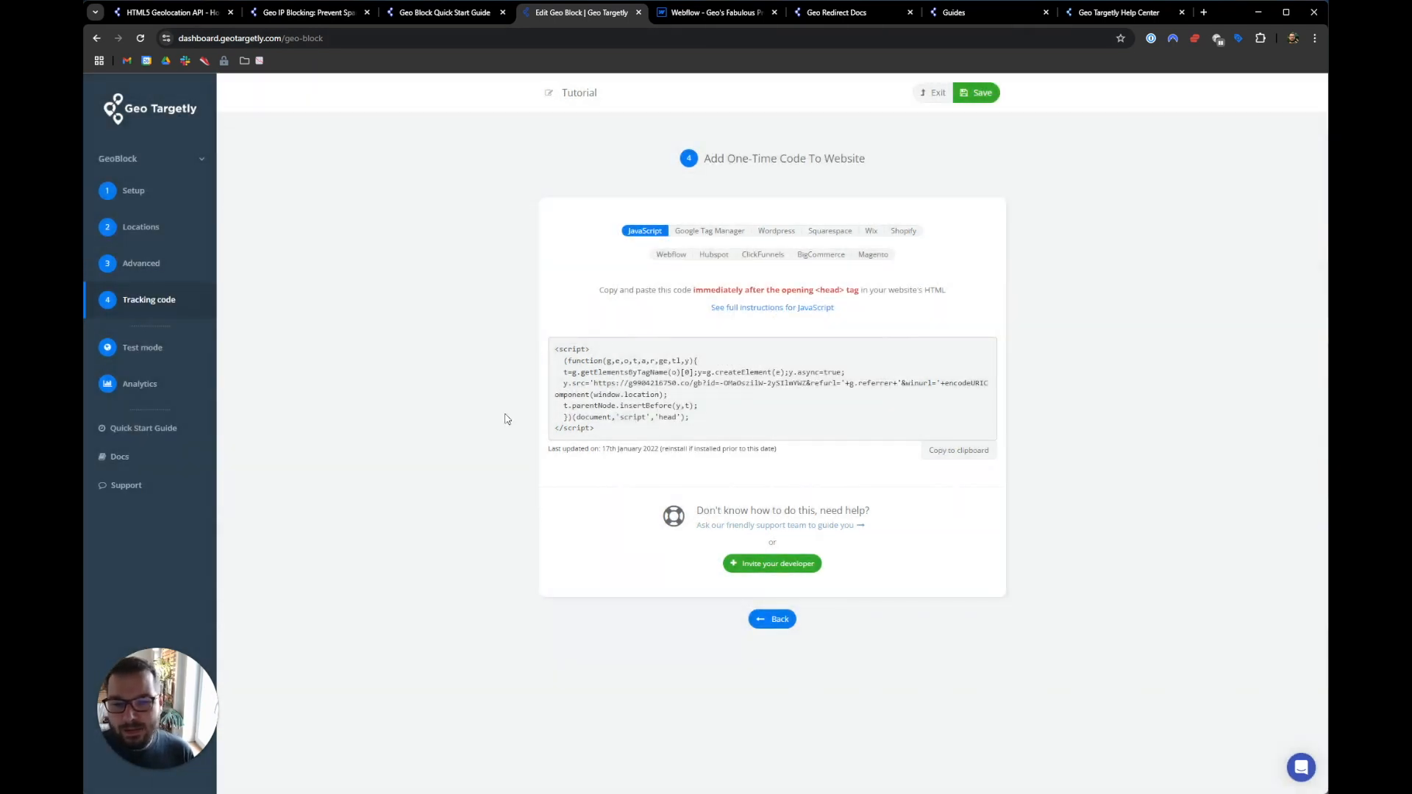
{"action": "left_click", "coordinate": [964, 456]}
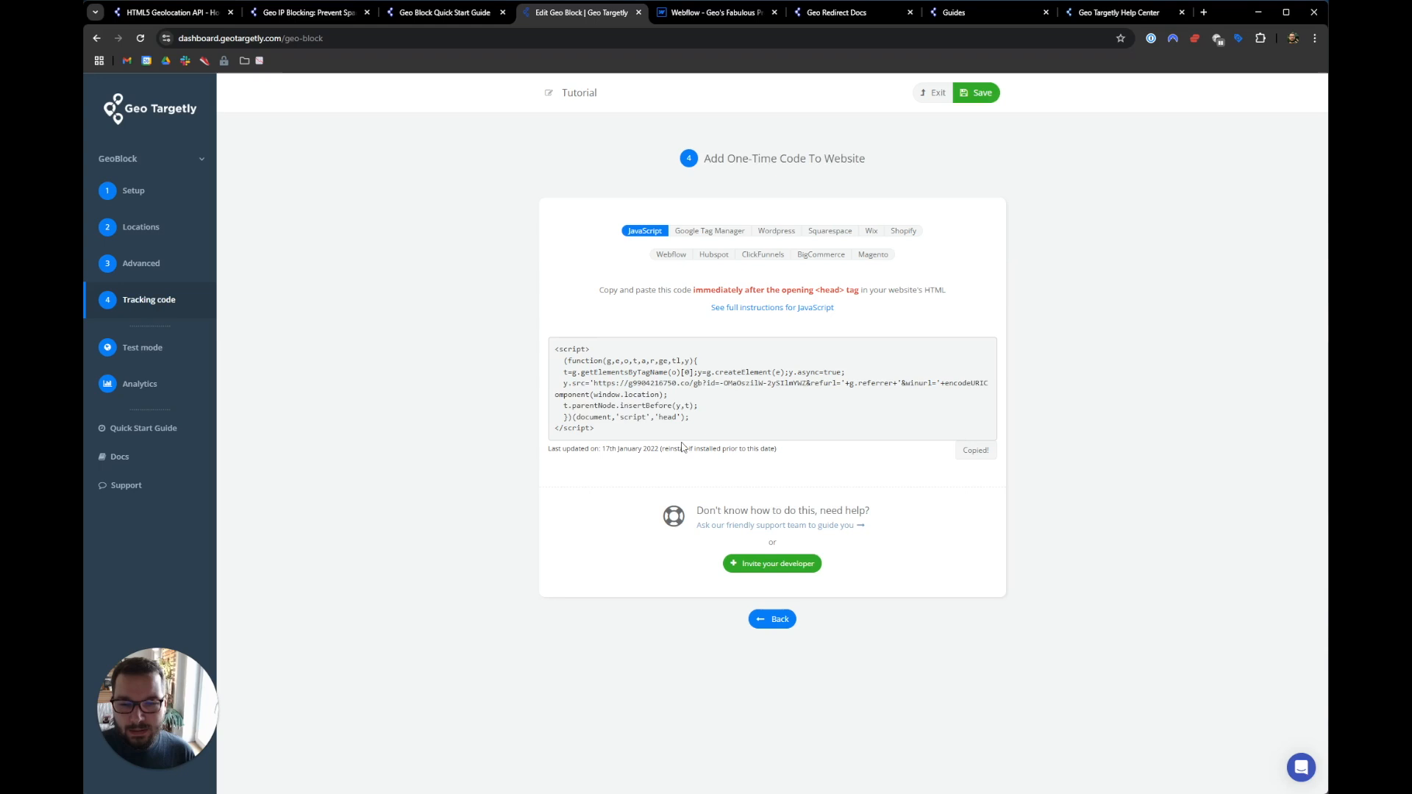
{"action": "left_click", "coordinate": [715, 14]}
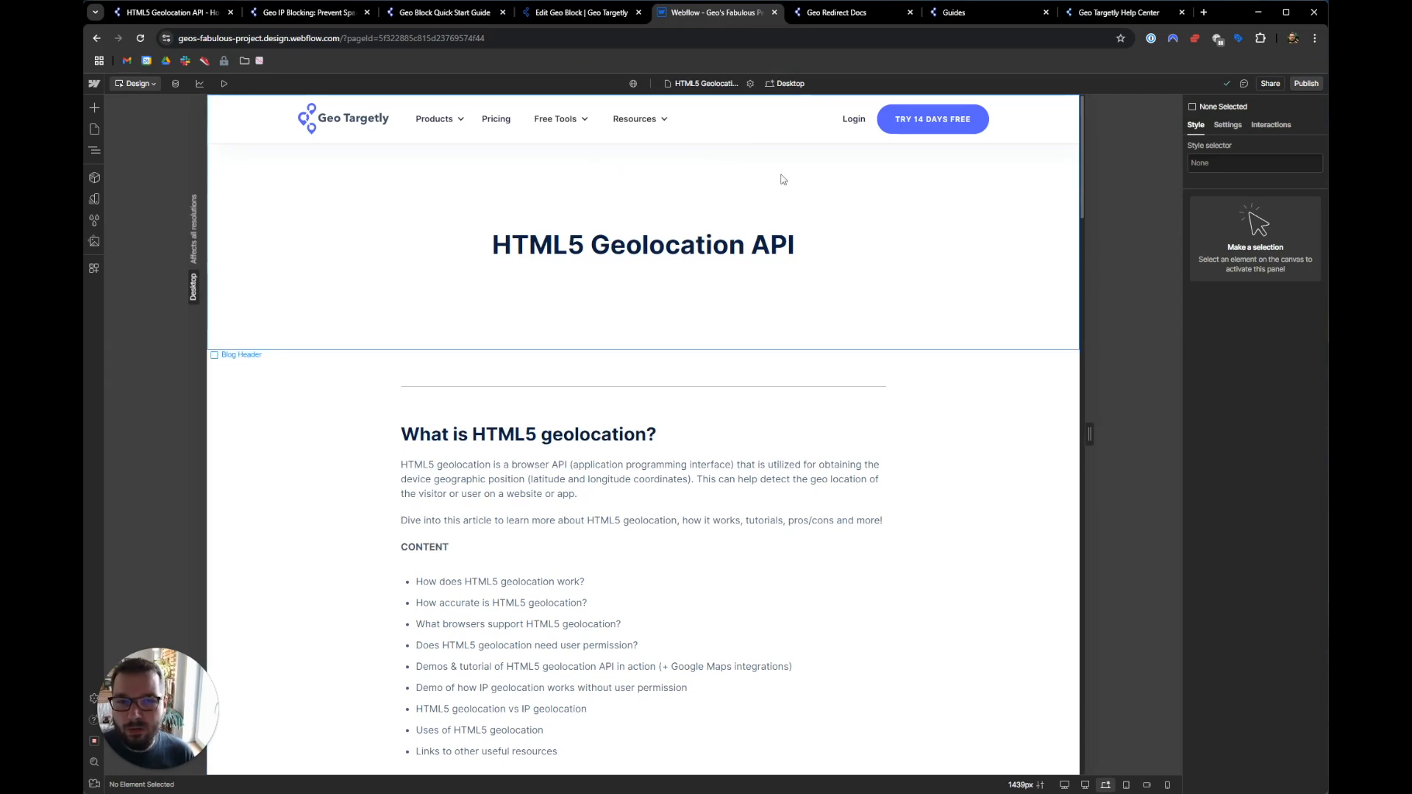
- Open the HTML5 Geolocation API page's Custom Code settings and check the head-placement instructions
{"action": "left_click", "coordinate": [750, 86]}
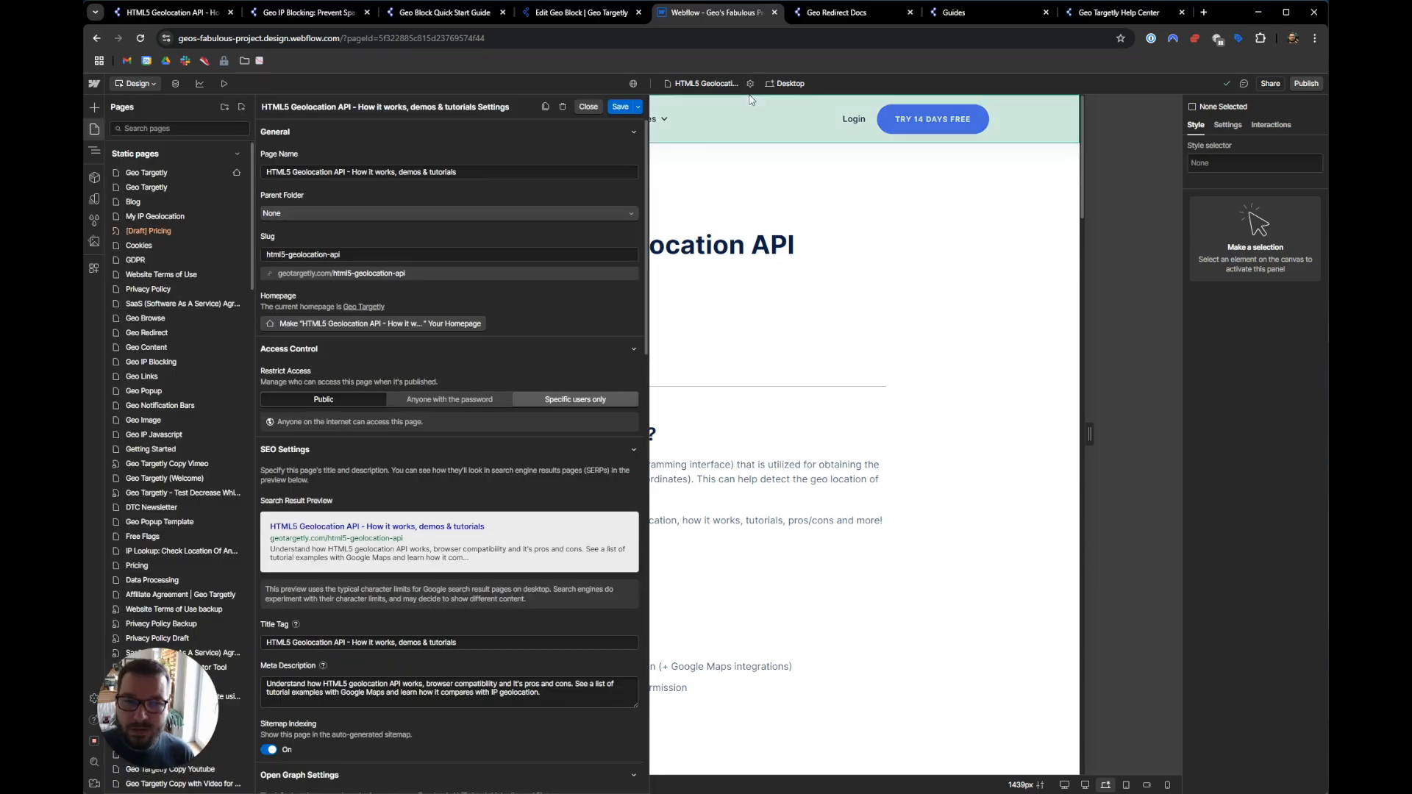
{"action": "scroll", "coordinate": [540, 332], "scroll_direction": "down", "scroll_amount": 2}
{"action": "scroll", "coordinate": [540, 333], "scroll_direction": "down", "scroll_amount": 10}
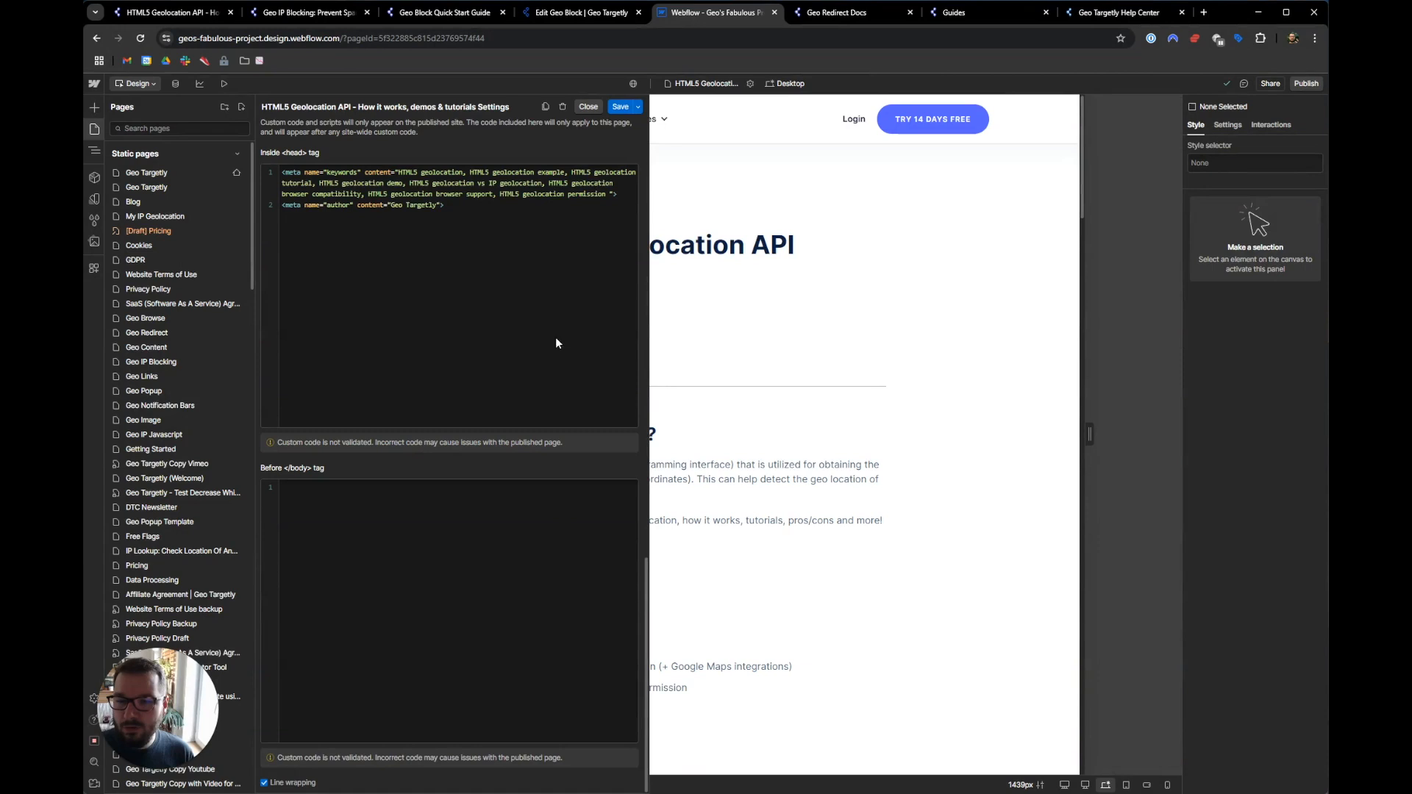
{"action": "left_click", "coordinate": [553, 20]}
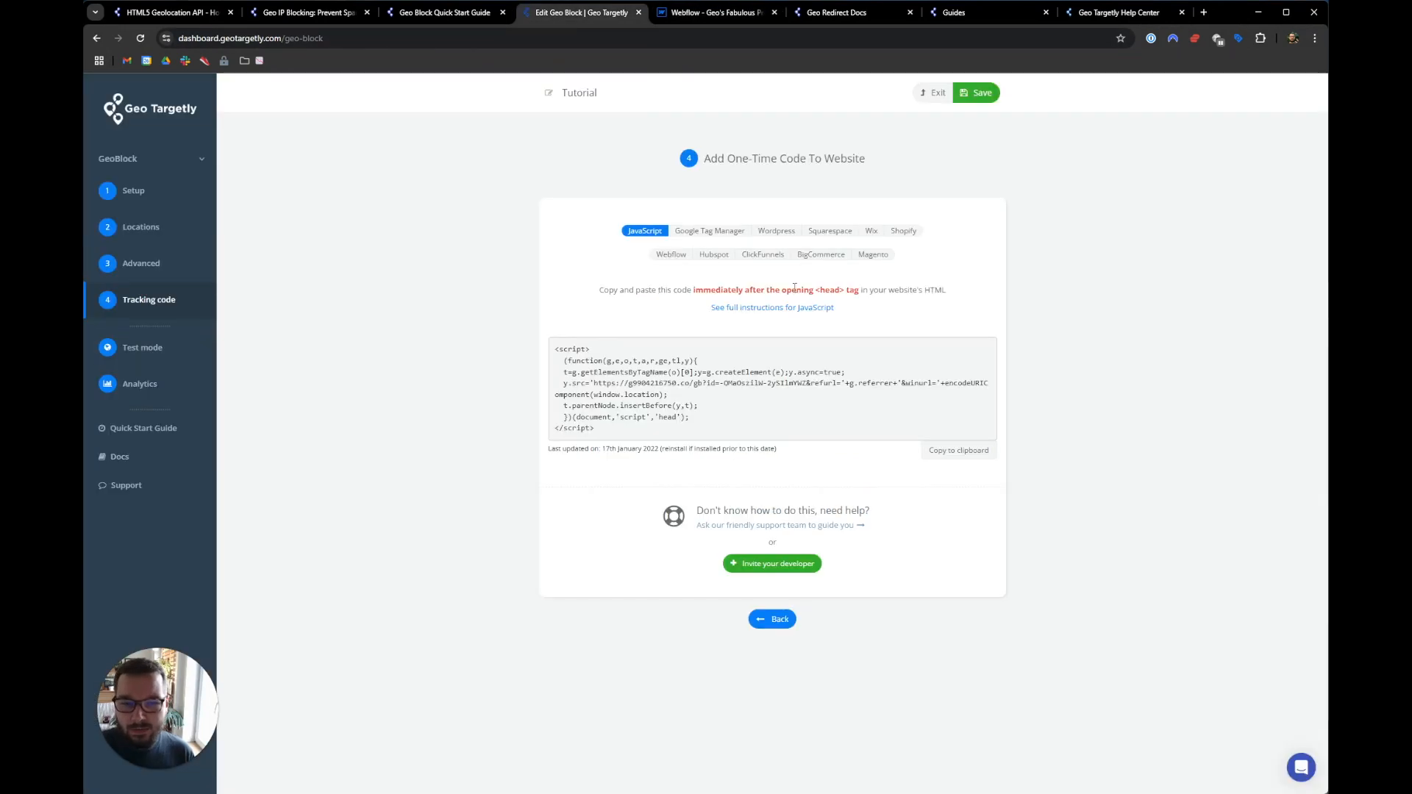
{"action": "left_click_drag", "start_coordinate": [737, 290], "coordinate": [849, 289]}
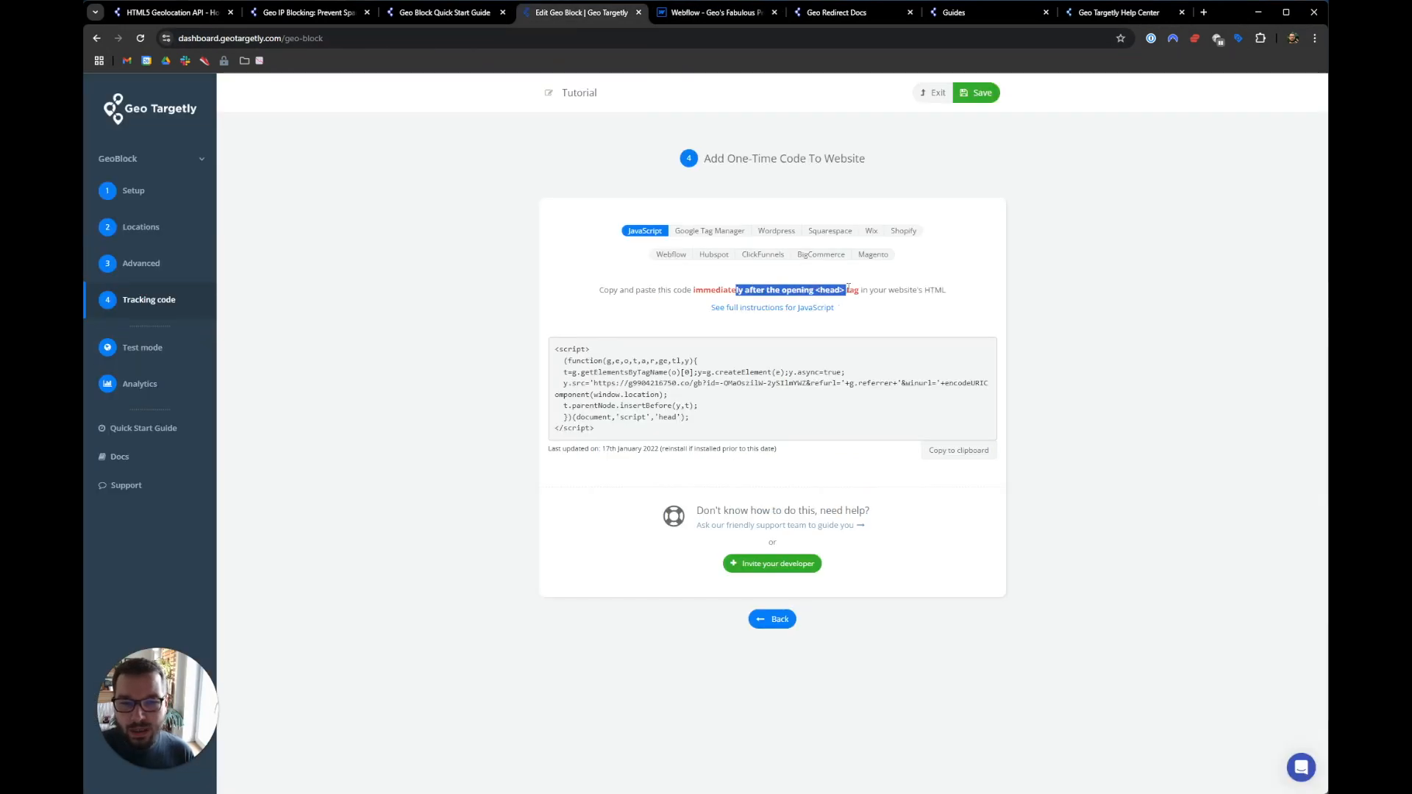
{"action": "left_click", "coordinate": [685, 14]}
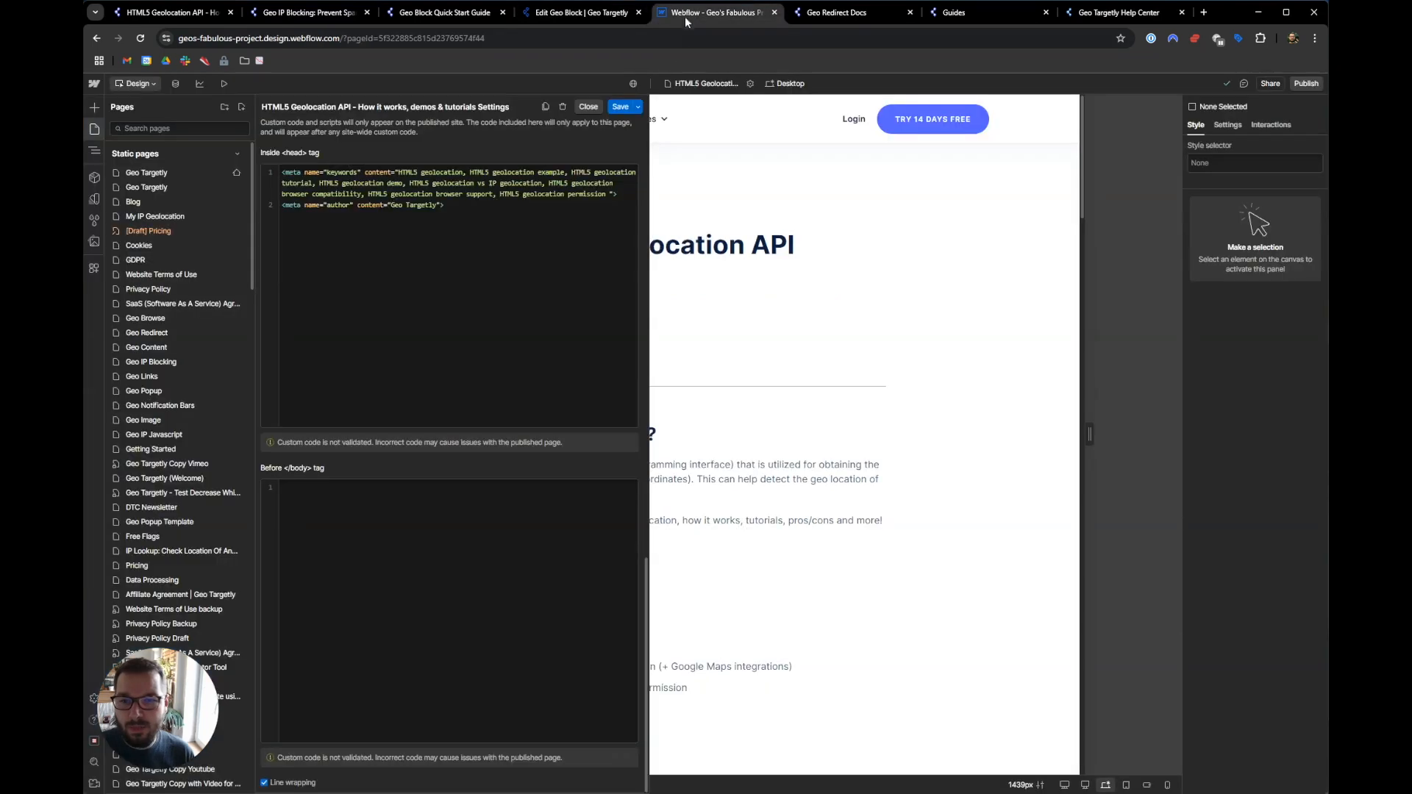
- Paste the Geo Targetly script as the first line of the head code and save
{"action": "left_click", "coordinate": [316, 172]}
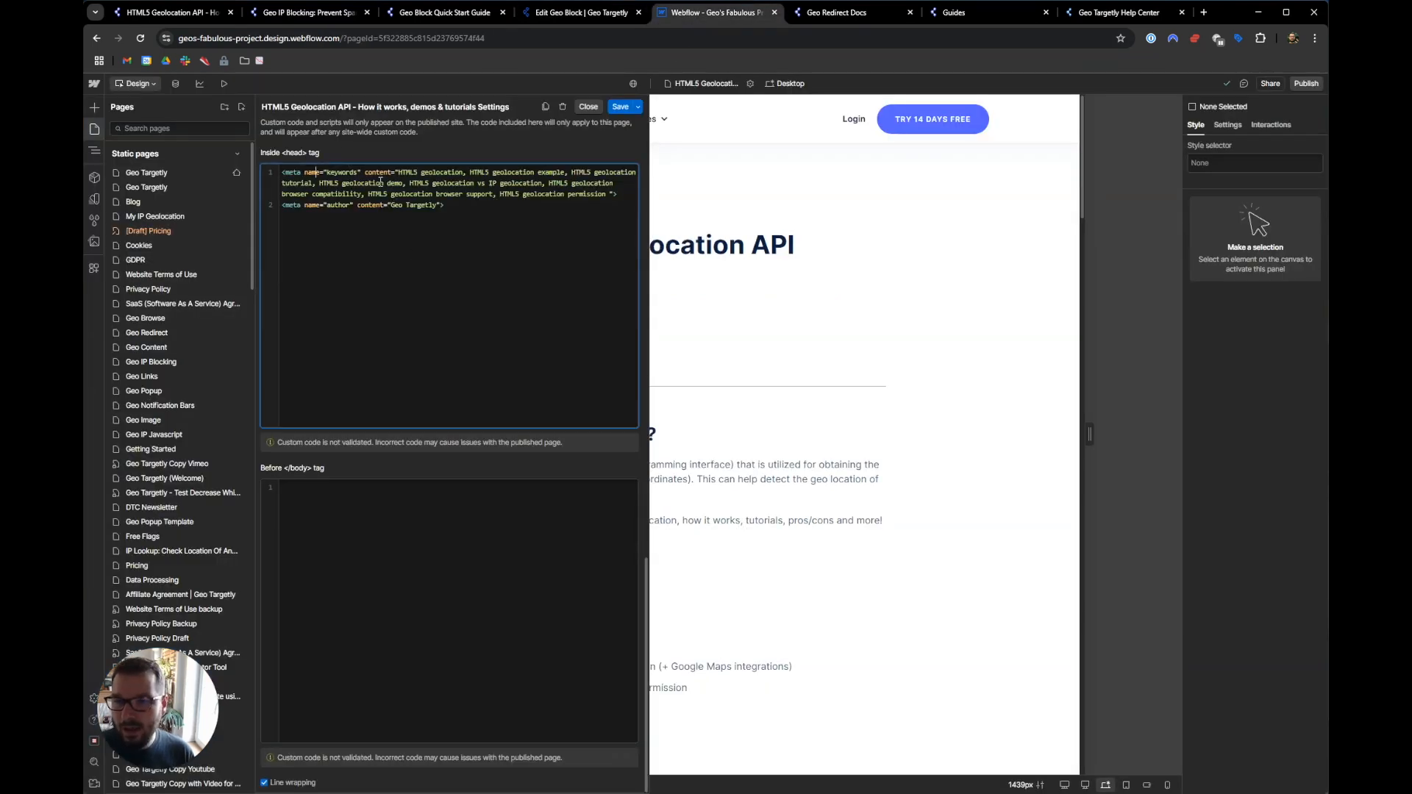
{"action": "key", "text": "Return"}
{"action": "key", "text": "Up"}
{"action": "key", "text": "ctrl+v"}
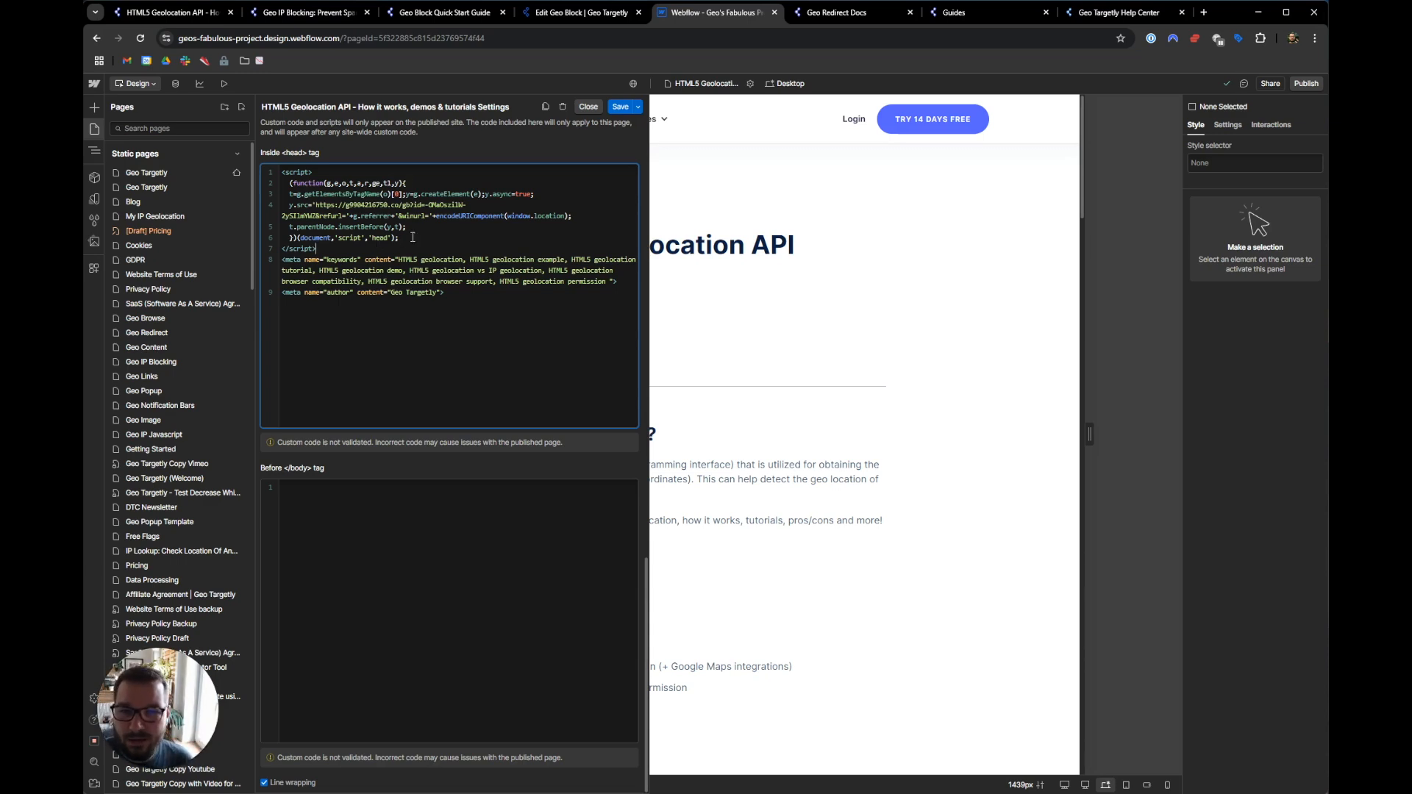
{"action": "left_click", "coordinate": [619, 108]}
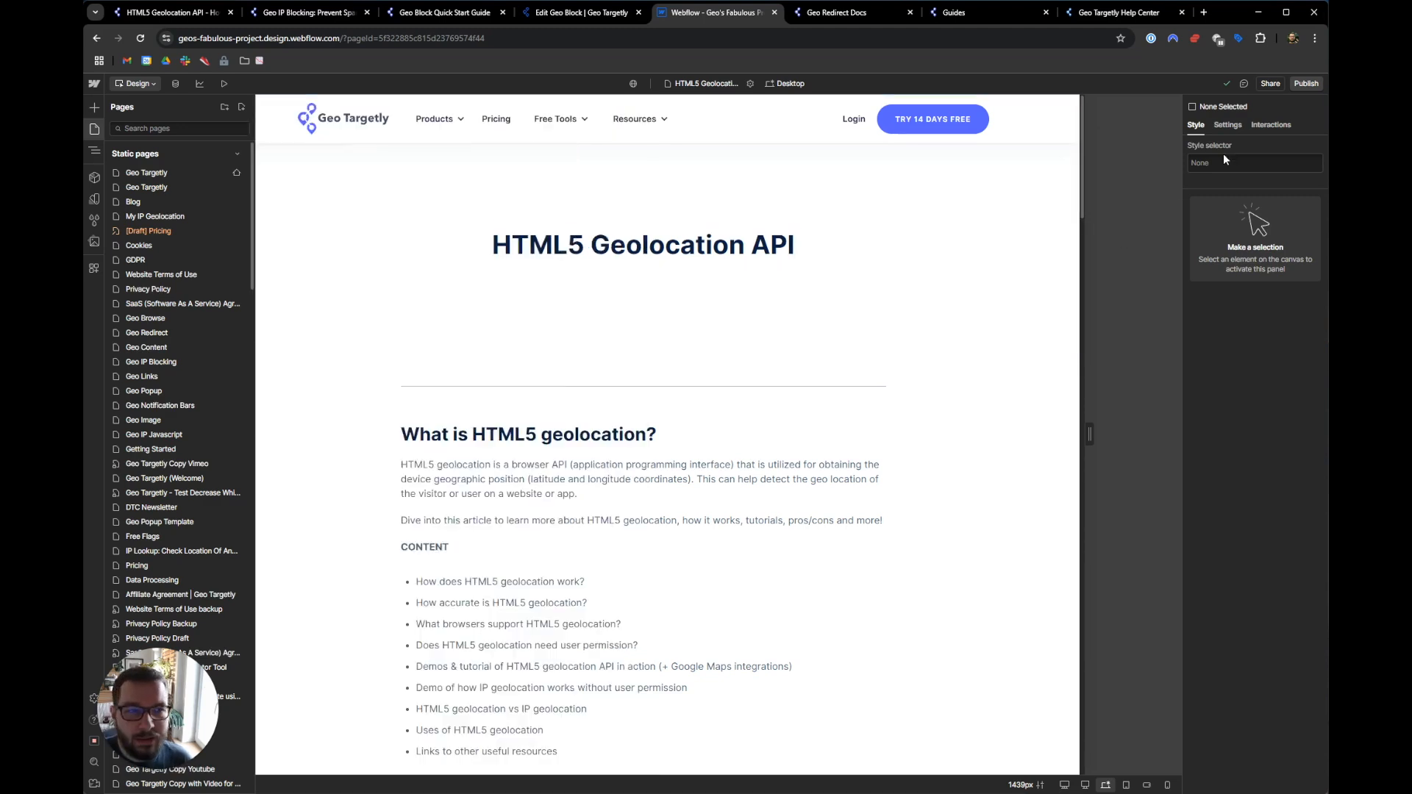
- Publish the Webflow site to selected domains, then show the Geo IP Blocking page
{"action": "left_click", "coordinate": [1303, 84]}
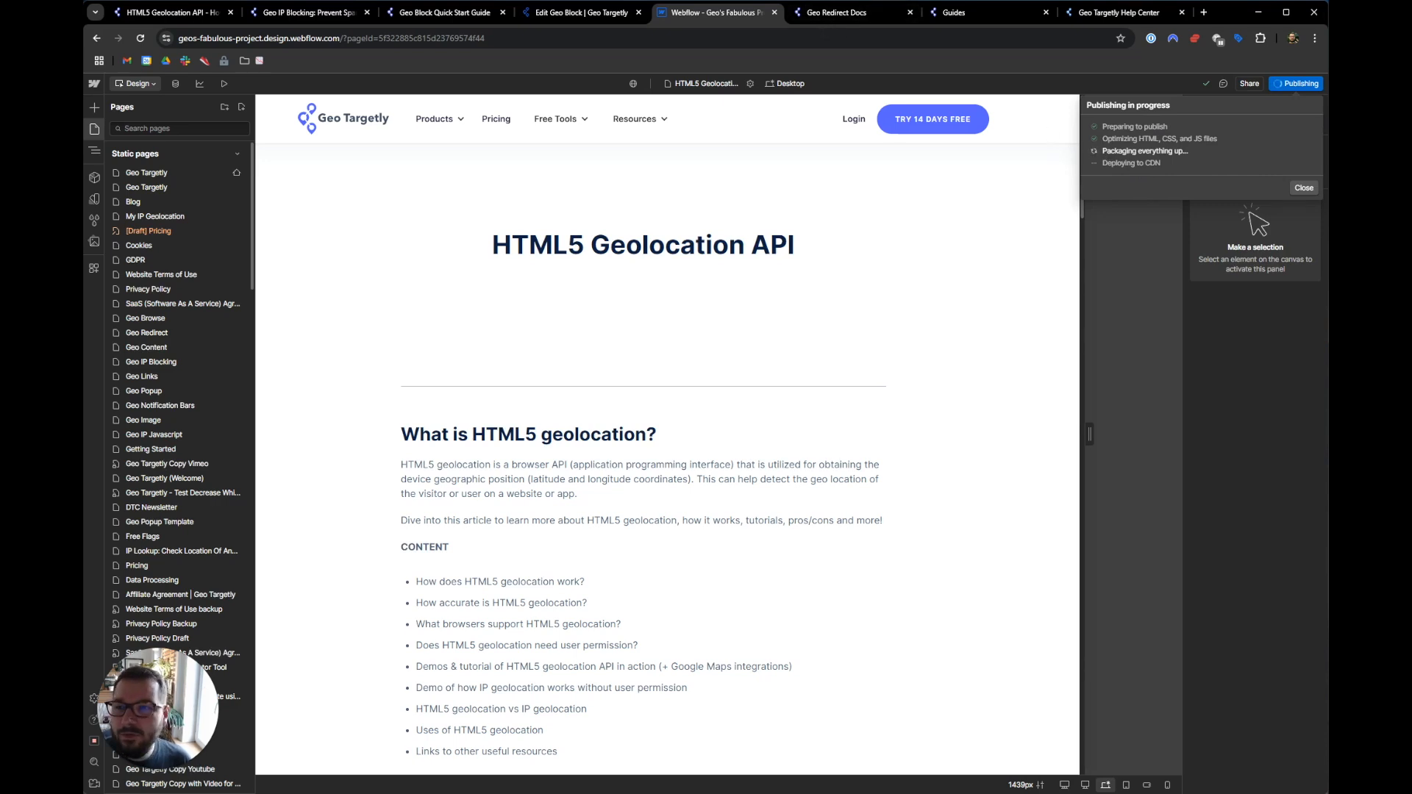
{"action": "left_click", "coordinate": [280, 13]}
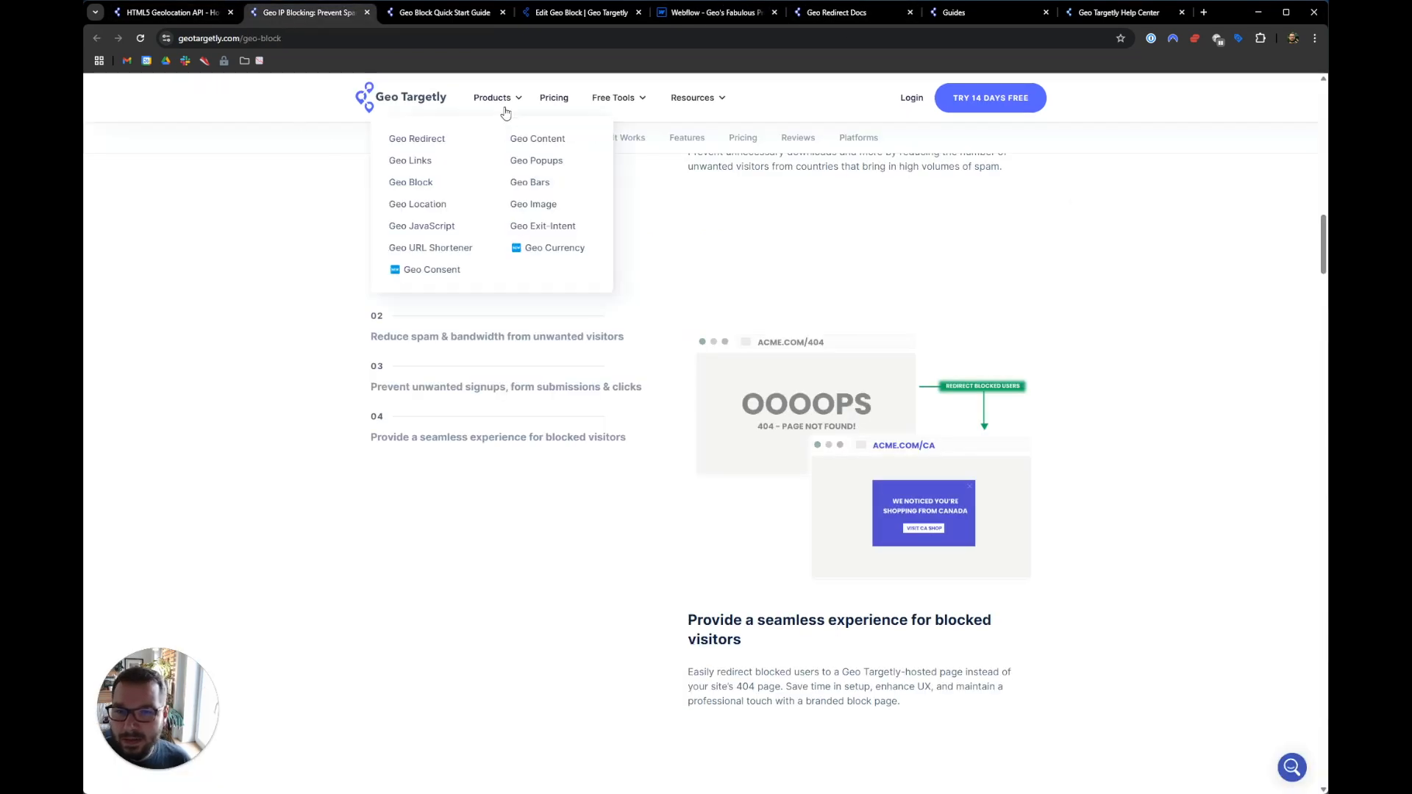
- Open the Resources > Docs product guides and documentation page
{"action": "left_click", "coordinate": [245, 40]}
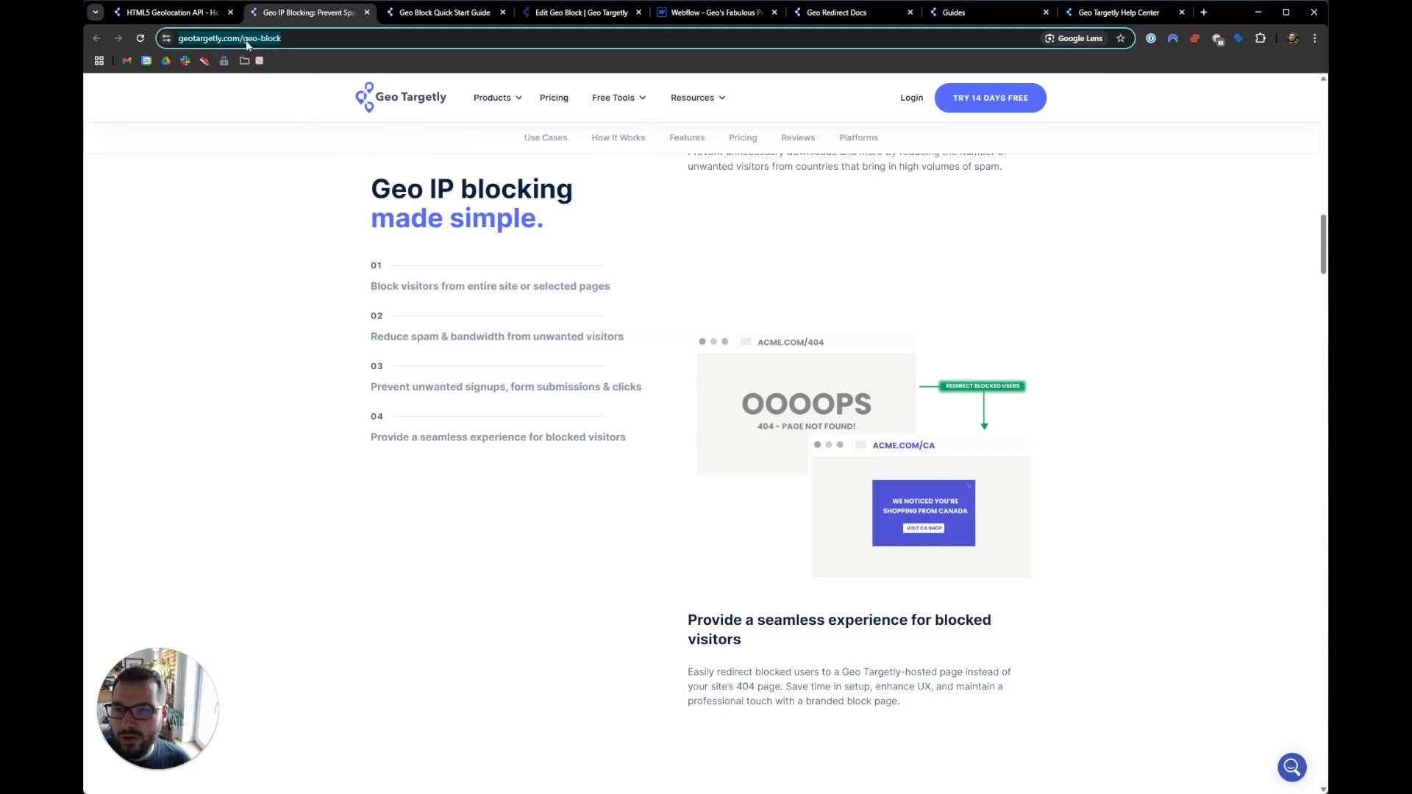
{"action": "mouse_move", "coordinate": [706, 102]}
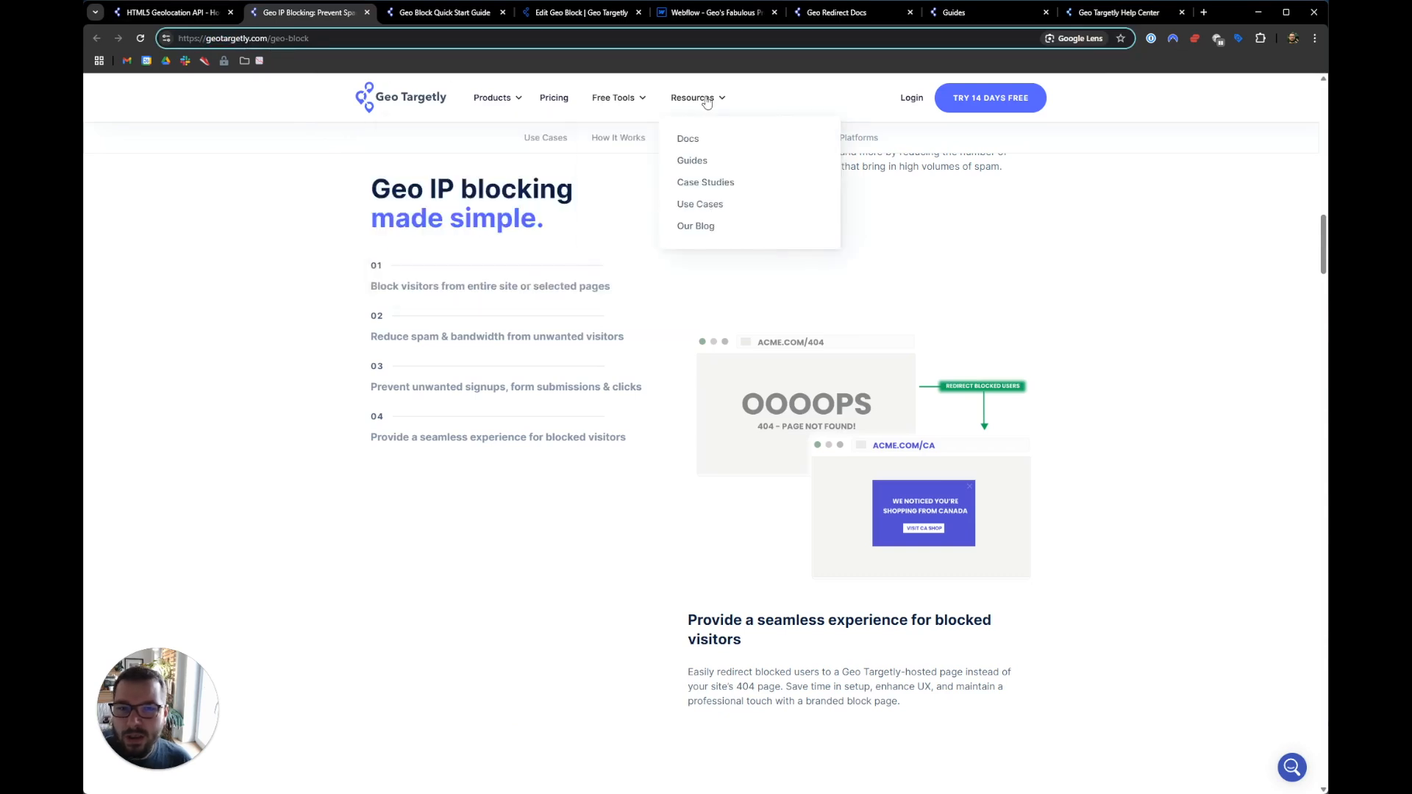
{"action": "left_click", "coordinate": [688, 141]}
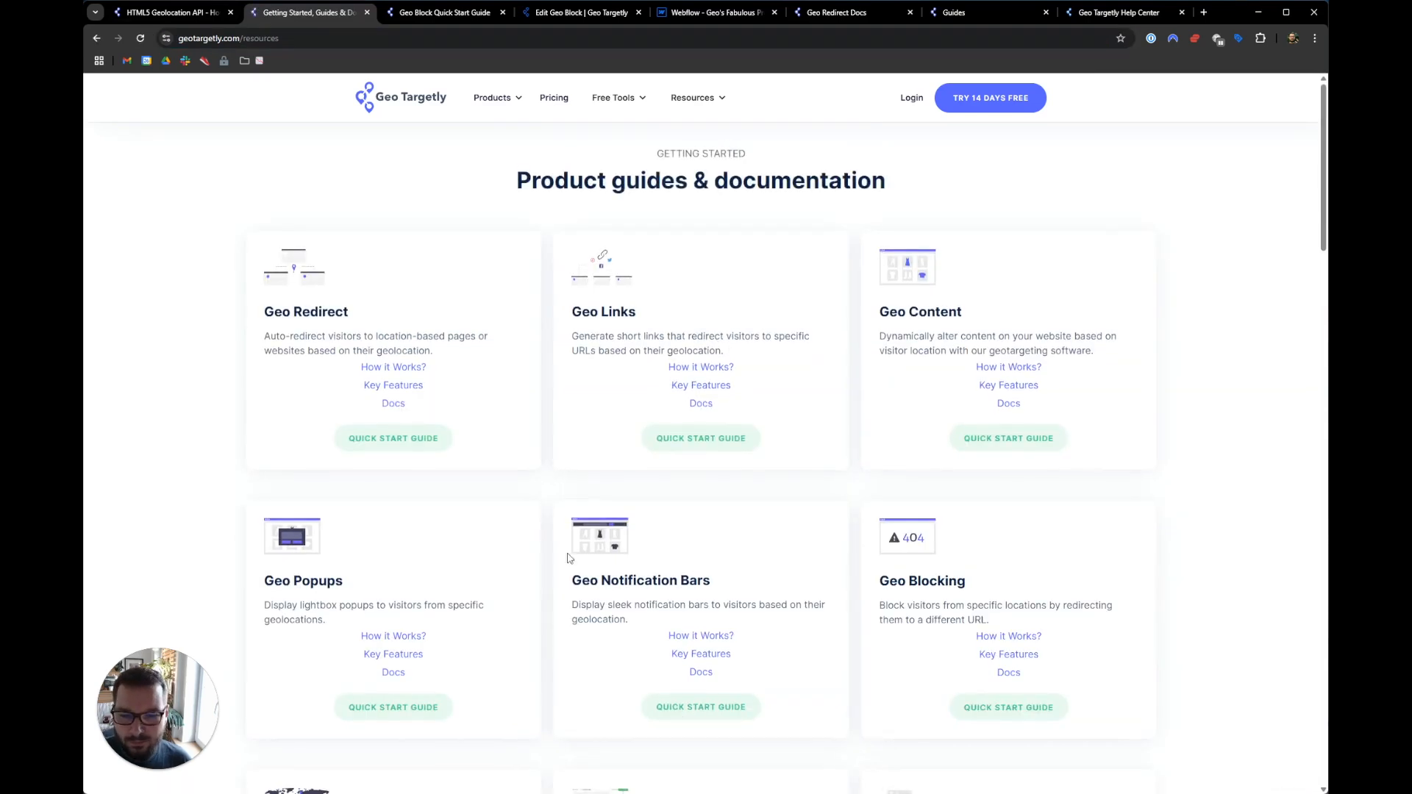
{"action": "scroll", "coordinate": [568, 558], "scroll_direction": "down", "scroll_amount": 5}
{"action": "scroll", "coordinate": [800, 284], "scroll_direction": "up", "scroll_amount": 2}
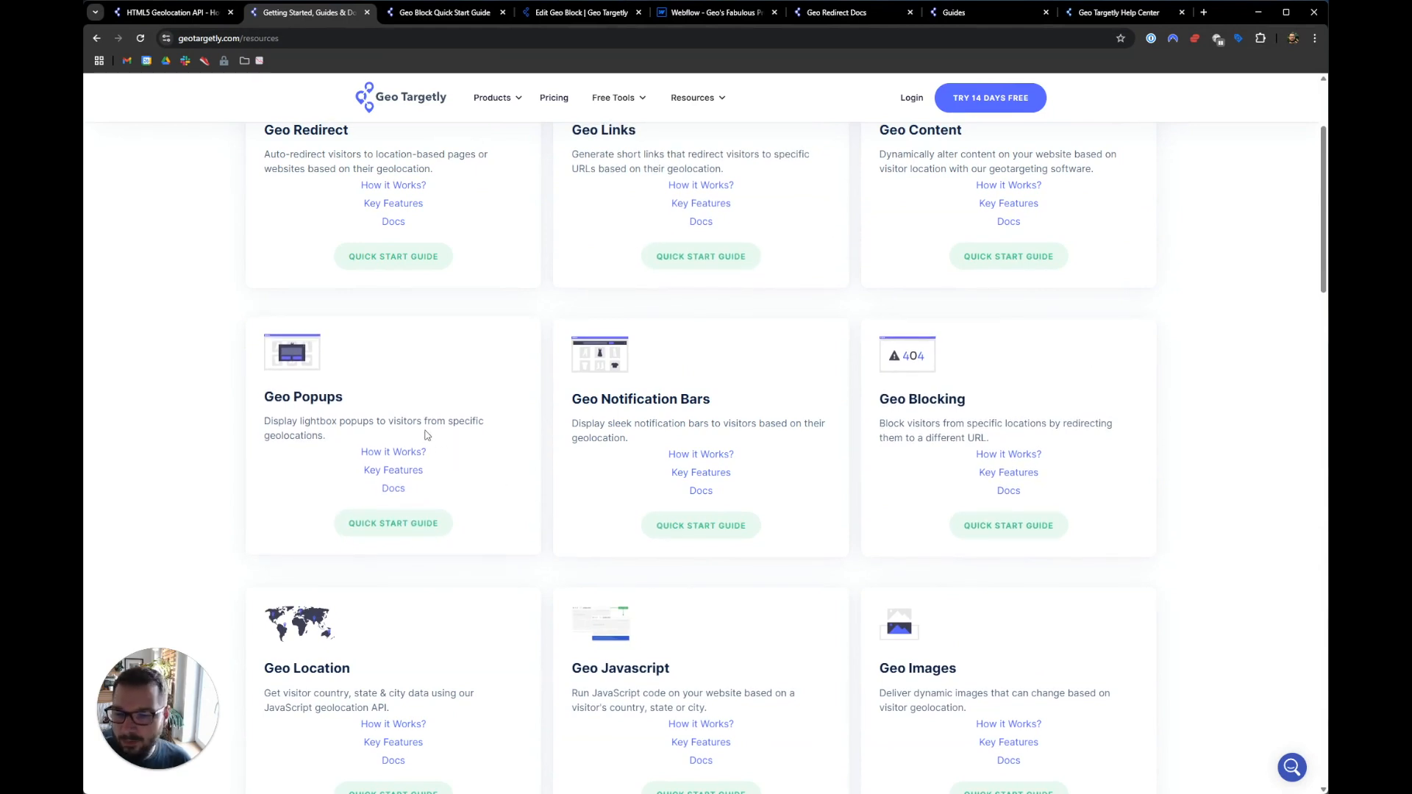
- Open the Geo Blocking docs in a new tab and the Geo Block Quick Start Guide
{"action": "left_click", "coordinate": [1007, 489]}
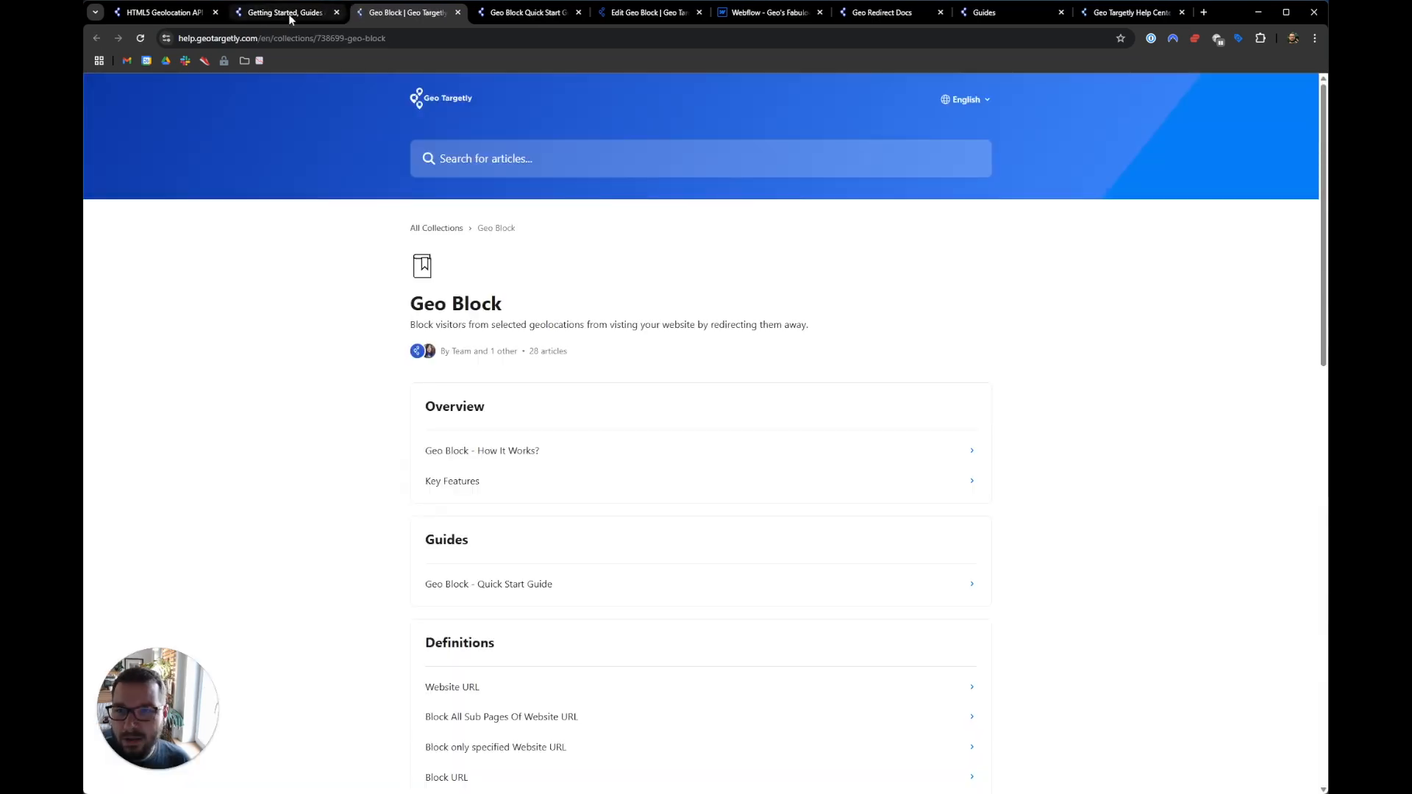
{"action": "key", "text": "ctrl+shift+Tab"}
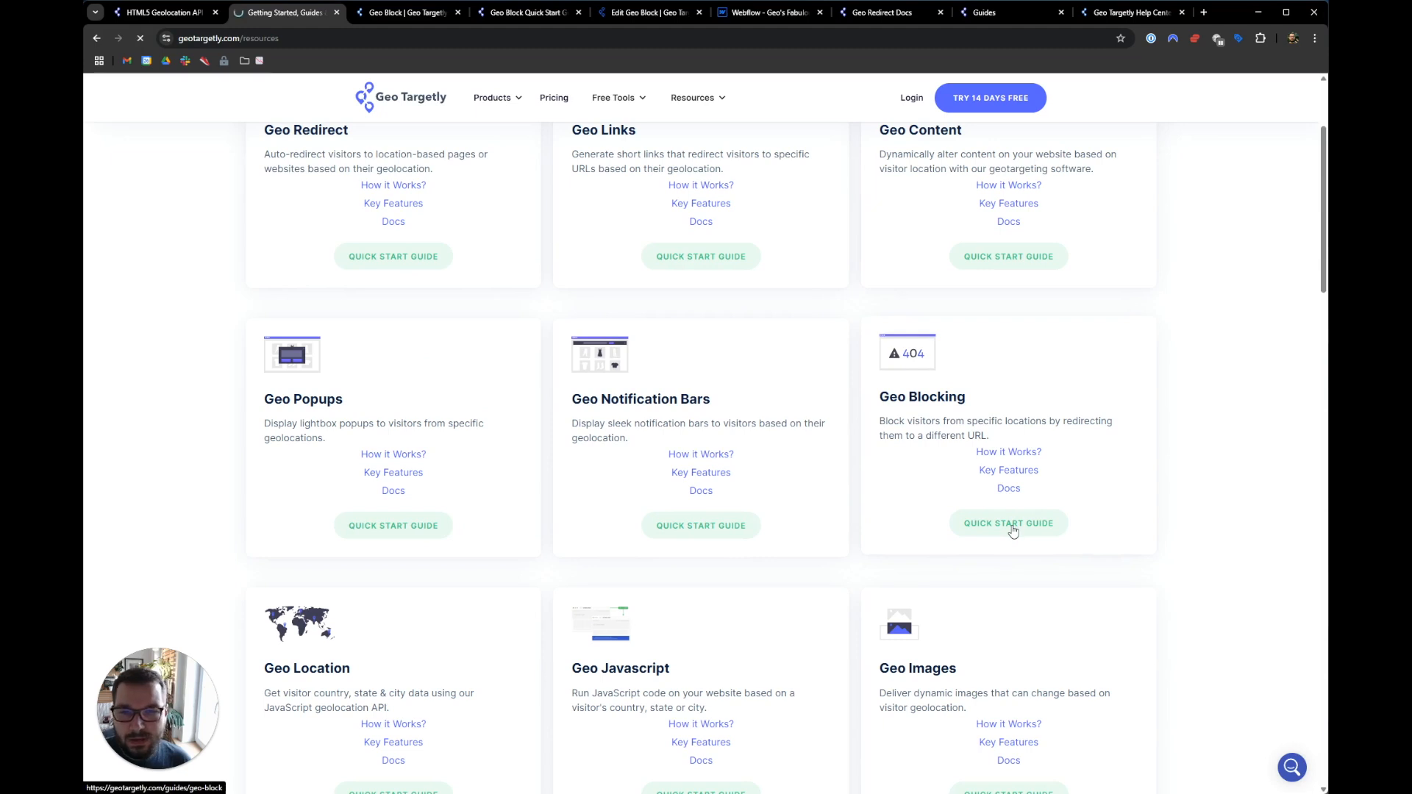
{"action": "left_click", "coordinate": [1009, 524]}
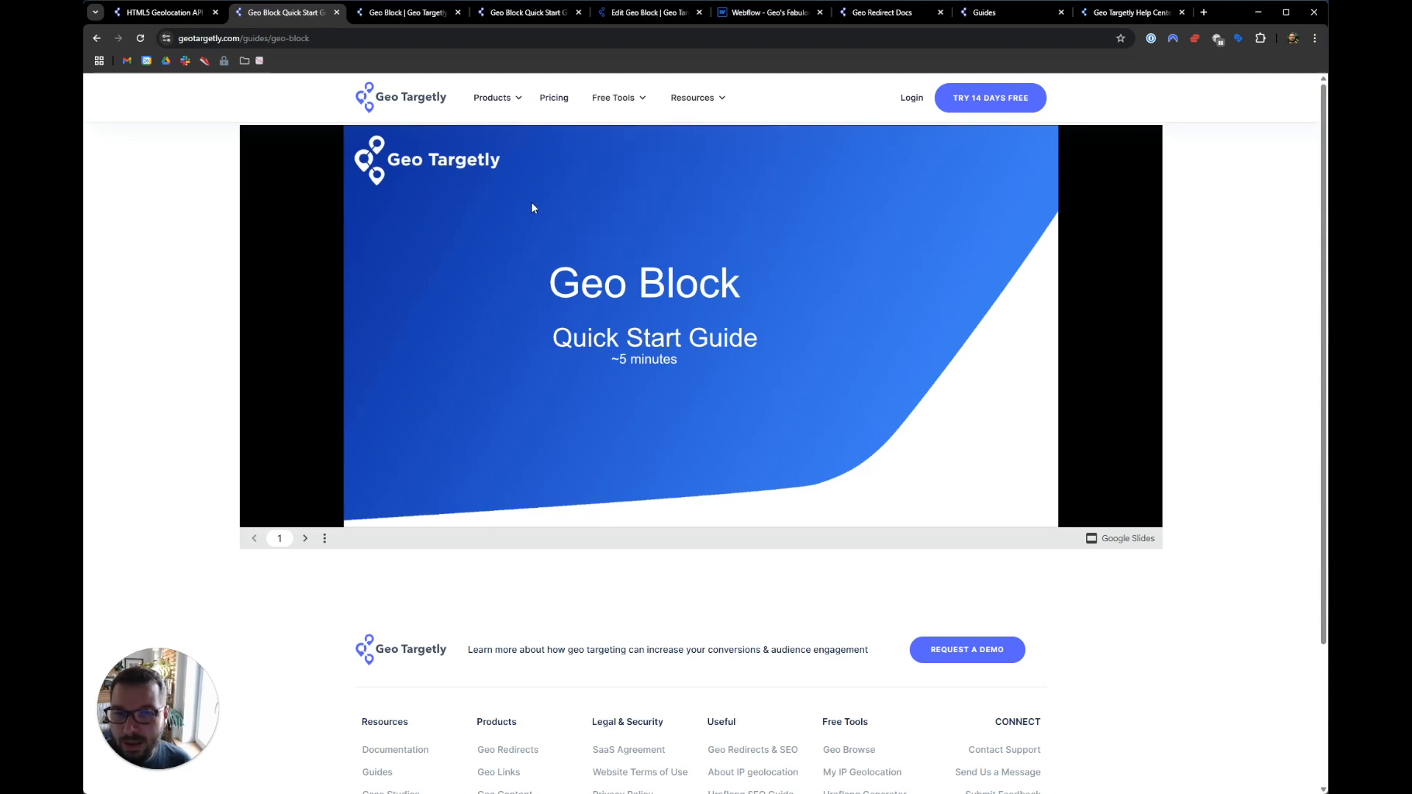
- Advance the guide three slides to the dashboard screenshot, then show the Geo Block help collection
{"action": "left_click", "coordinate": [306, 540]}
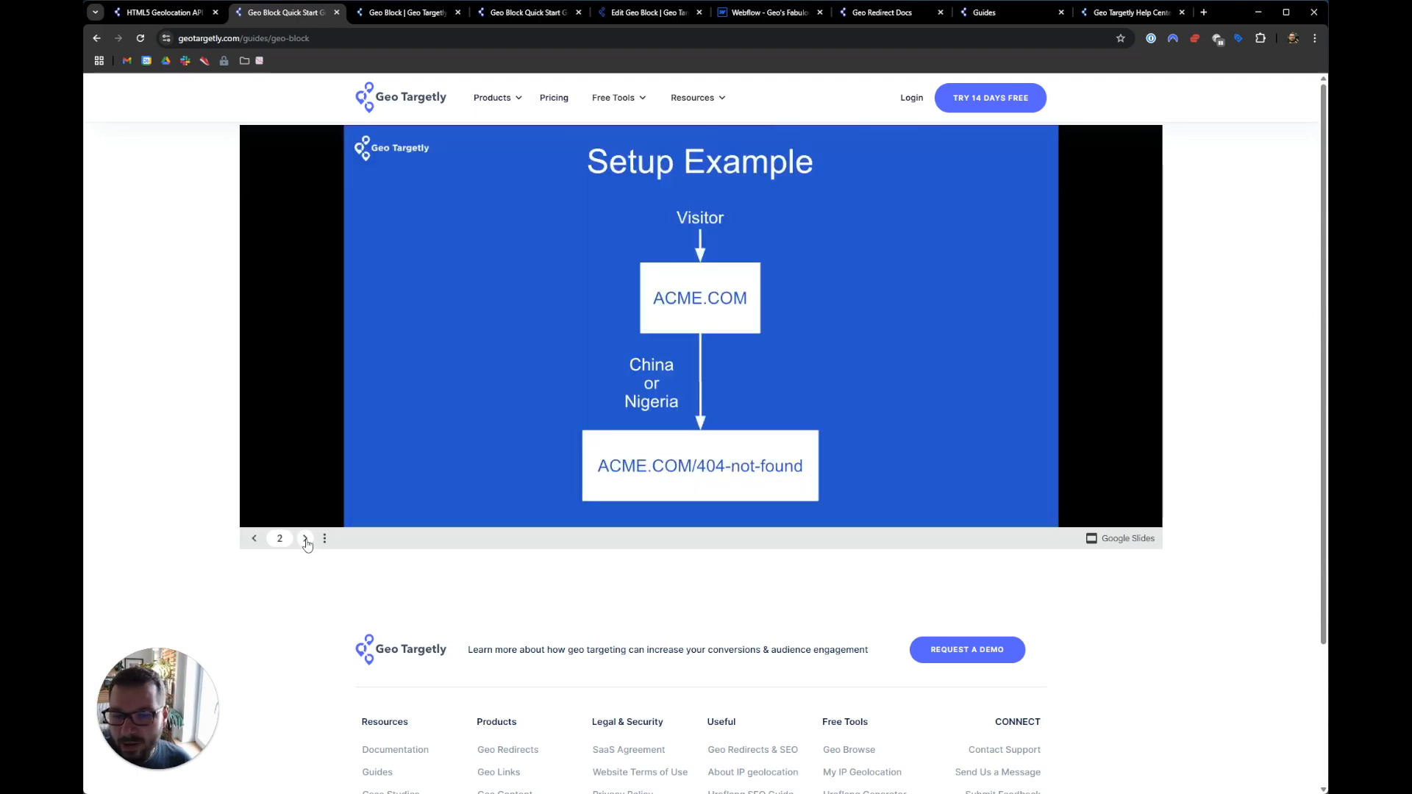
{"action": "left_click", "coordinate": [305, 540]}
{"action": "left_click", "coordinate": [305, 540]}
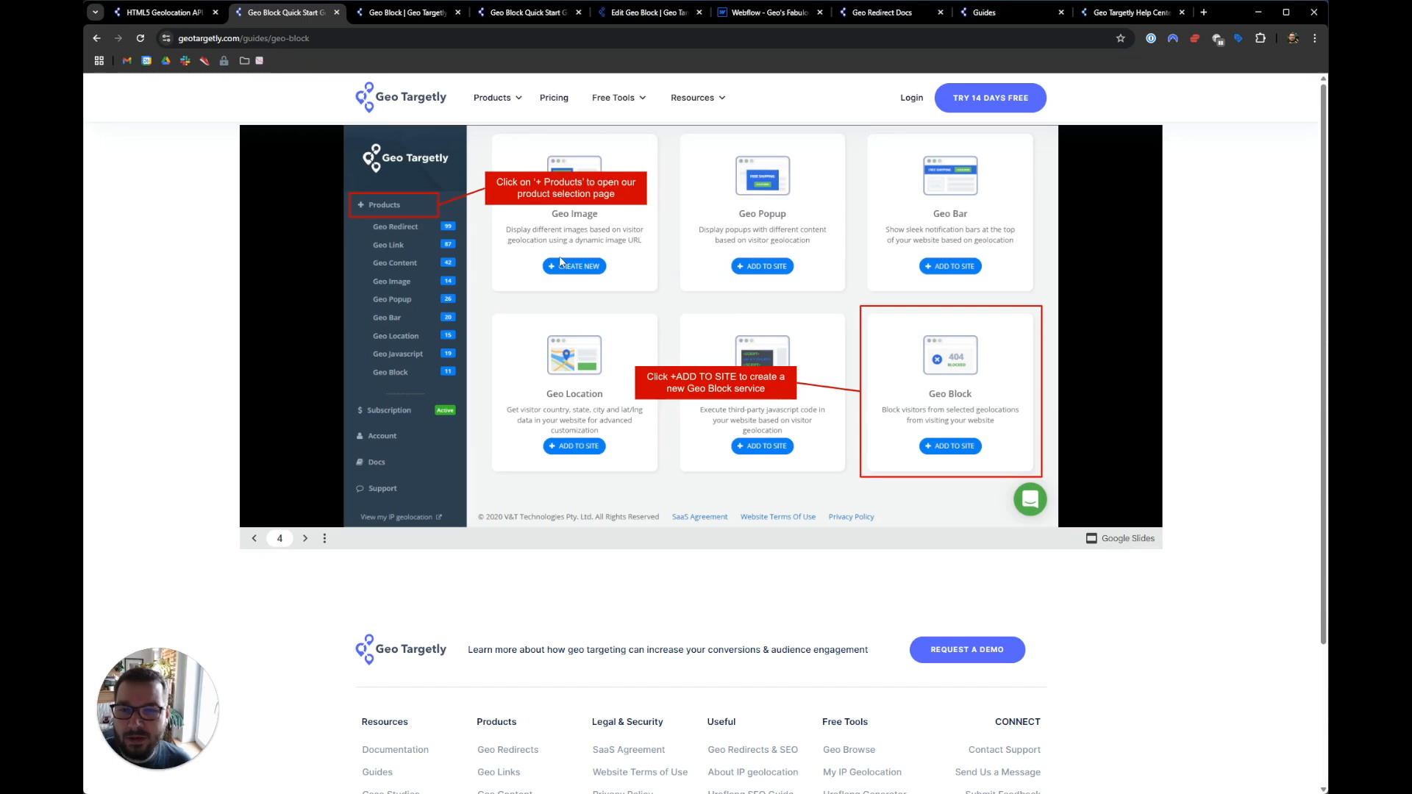
{"action": "left_click", "coordinate": [414, 15]}
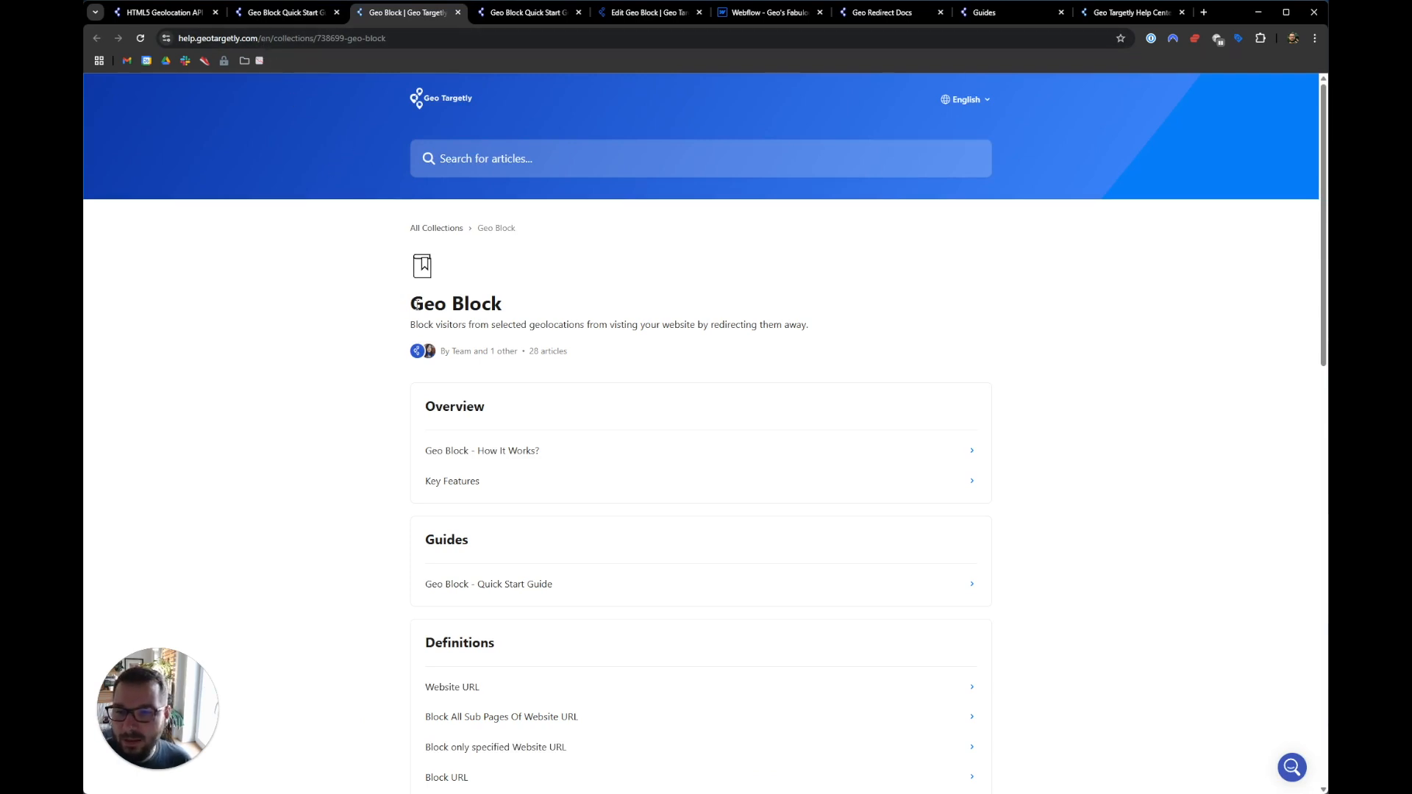
{"action": "left_click_drag", "start_coordinate": [406, 295], "coordinate": [542, 324]}
{"action": "left_click", "coordinate": [542, 324]}
{"action": "scroll", "coordinate": [542, 325], "scroll_direction": "down", "scroll_amount": 3}
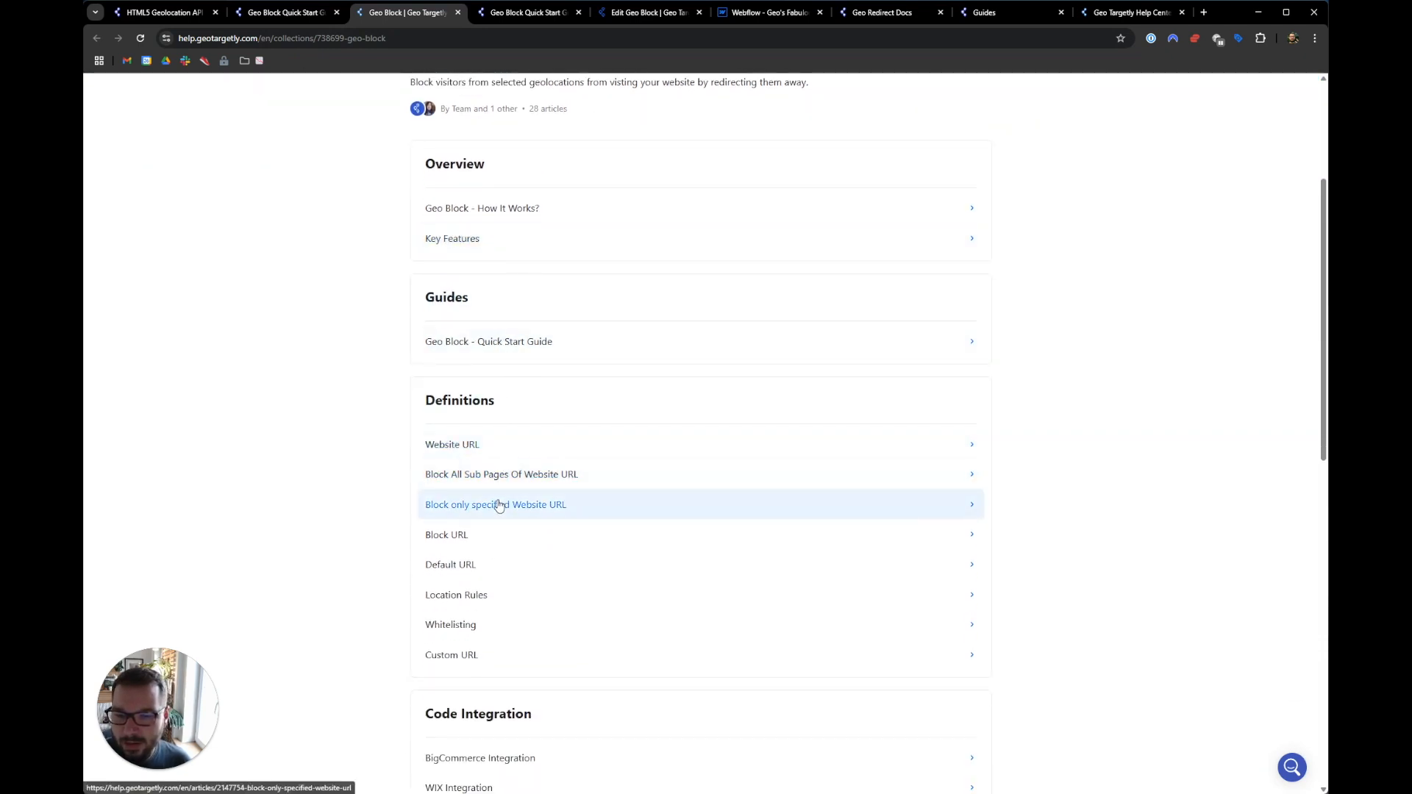
{"action": "scroll", "coordinate": [500, 500], "scroll_direction": "down", "scroll_amount": 2}
{"action": "scroll", "coordinate": [505, 378], "scroll_direction": "down", "scroll_amount": 3}
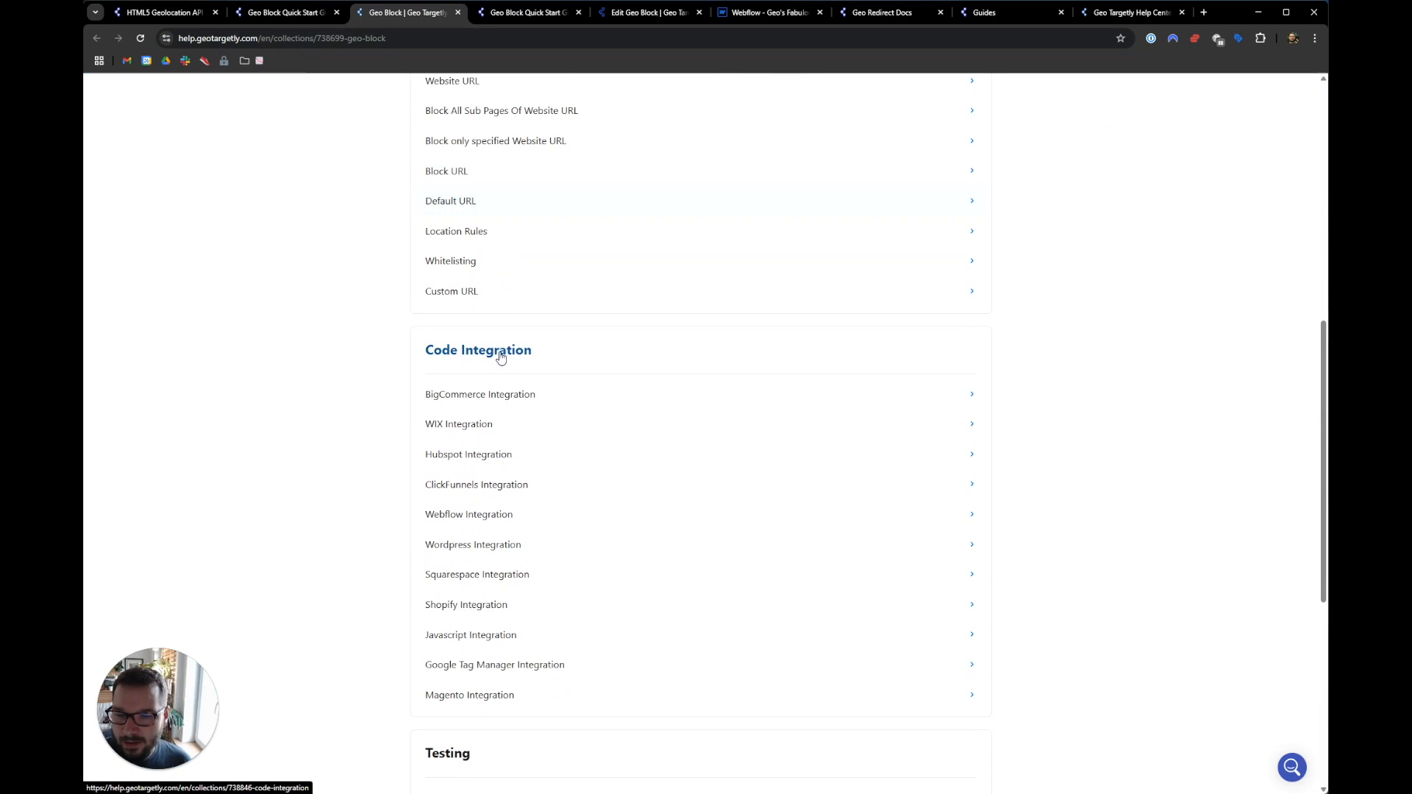
{"action": "scroll", "coordinate": [482, 660], "scroll_direction": "down", "scroll_amount": 1}
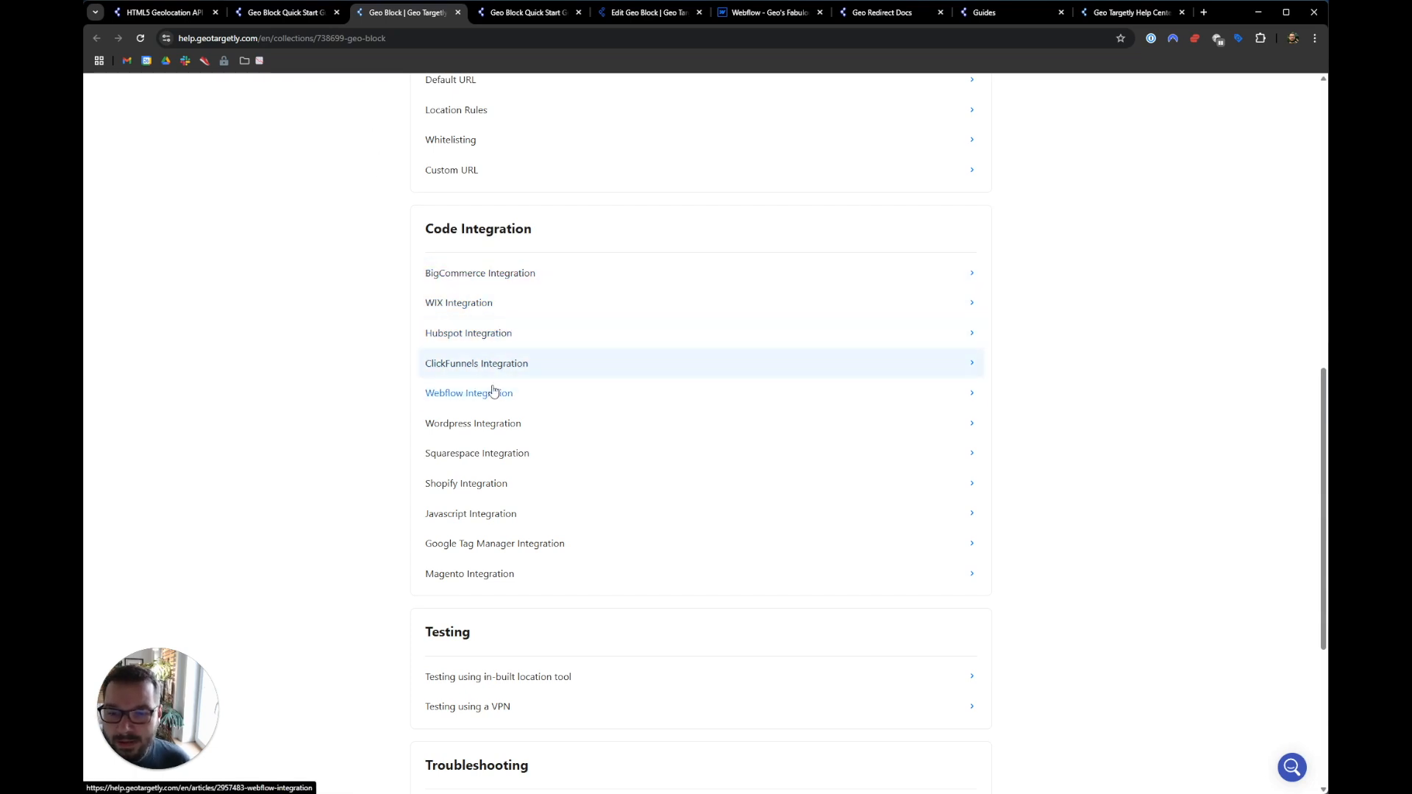
- Read the Squarespace Integration article, open the help chat, then show the Webflow Designer
{"action": "left_click", "coordinate": [481, 456]}
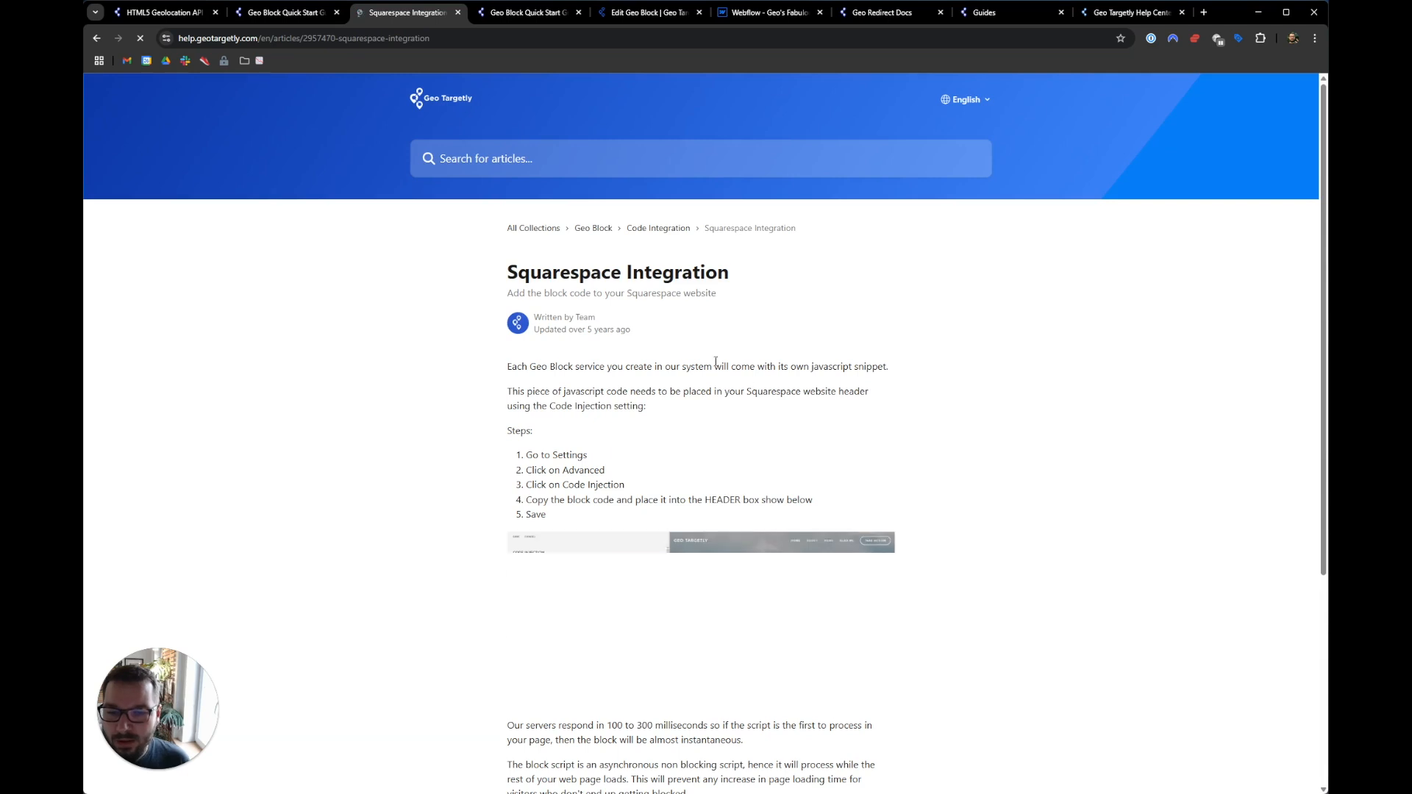
{"action": "scroll", "coordinate": [540, 423], "scroll_direction": "down", "scroll_amount": 3}
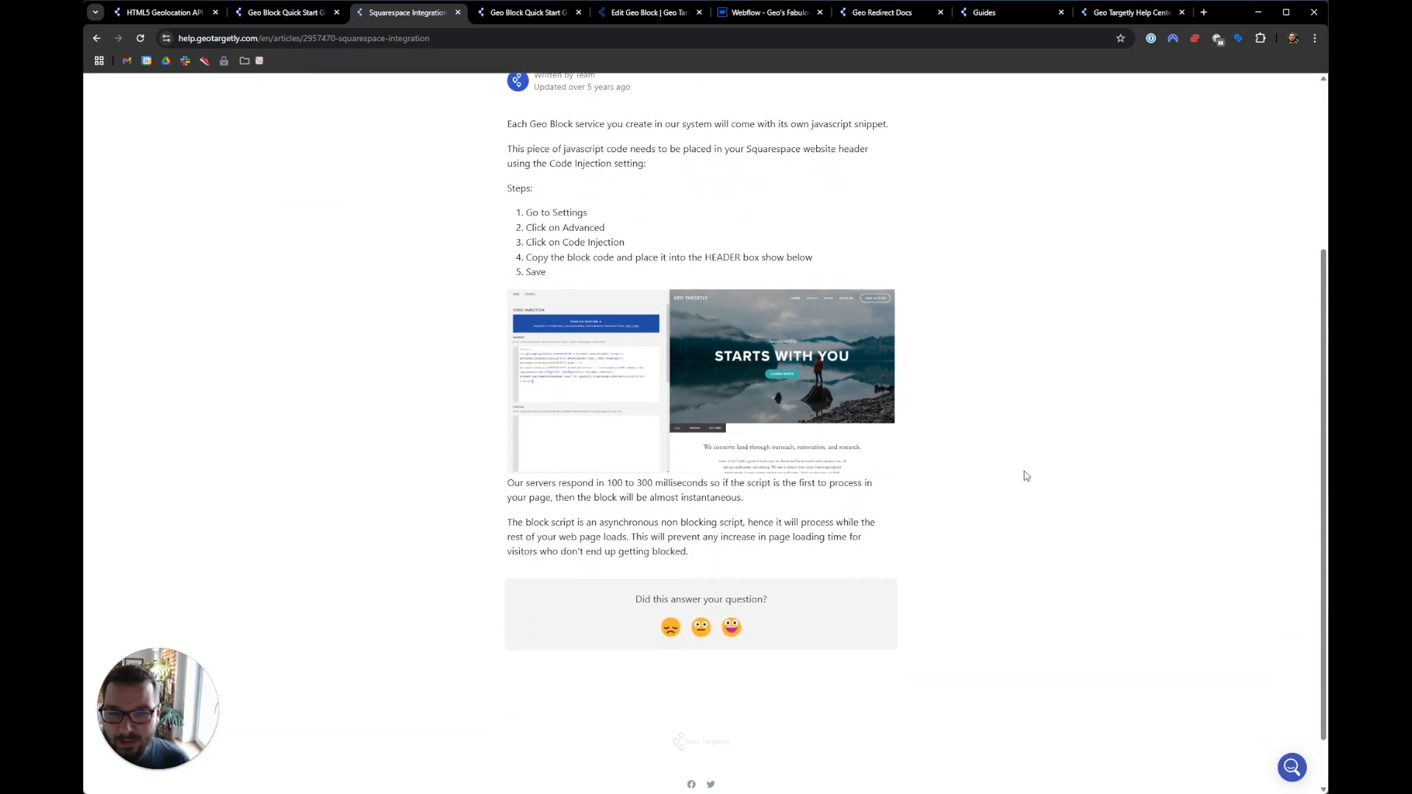
{"action": "key", "text": "alt+Left"}
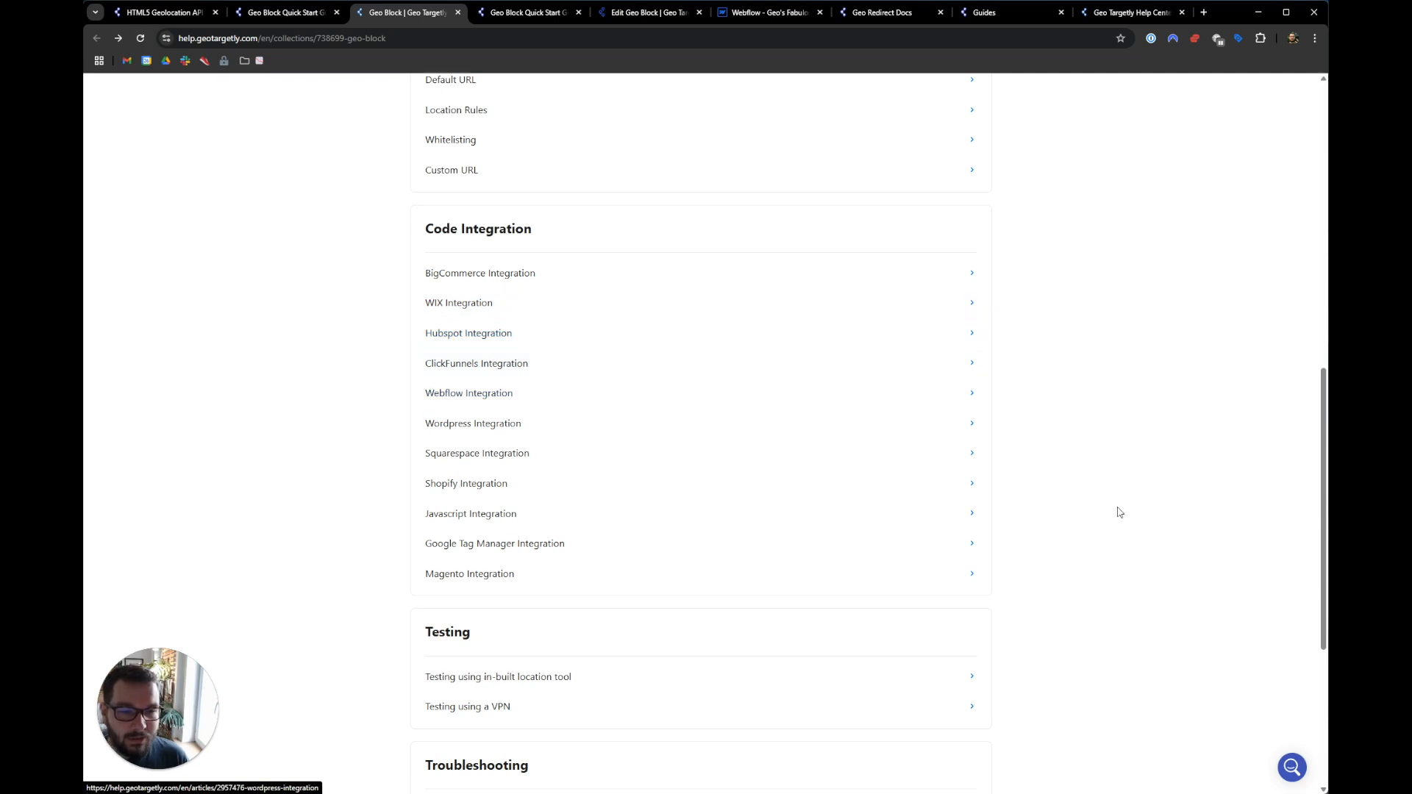
{"action": "left_click", "coordinate": [1288, 767]}
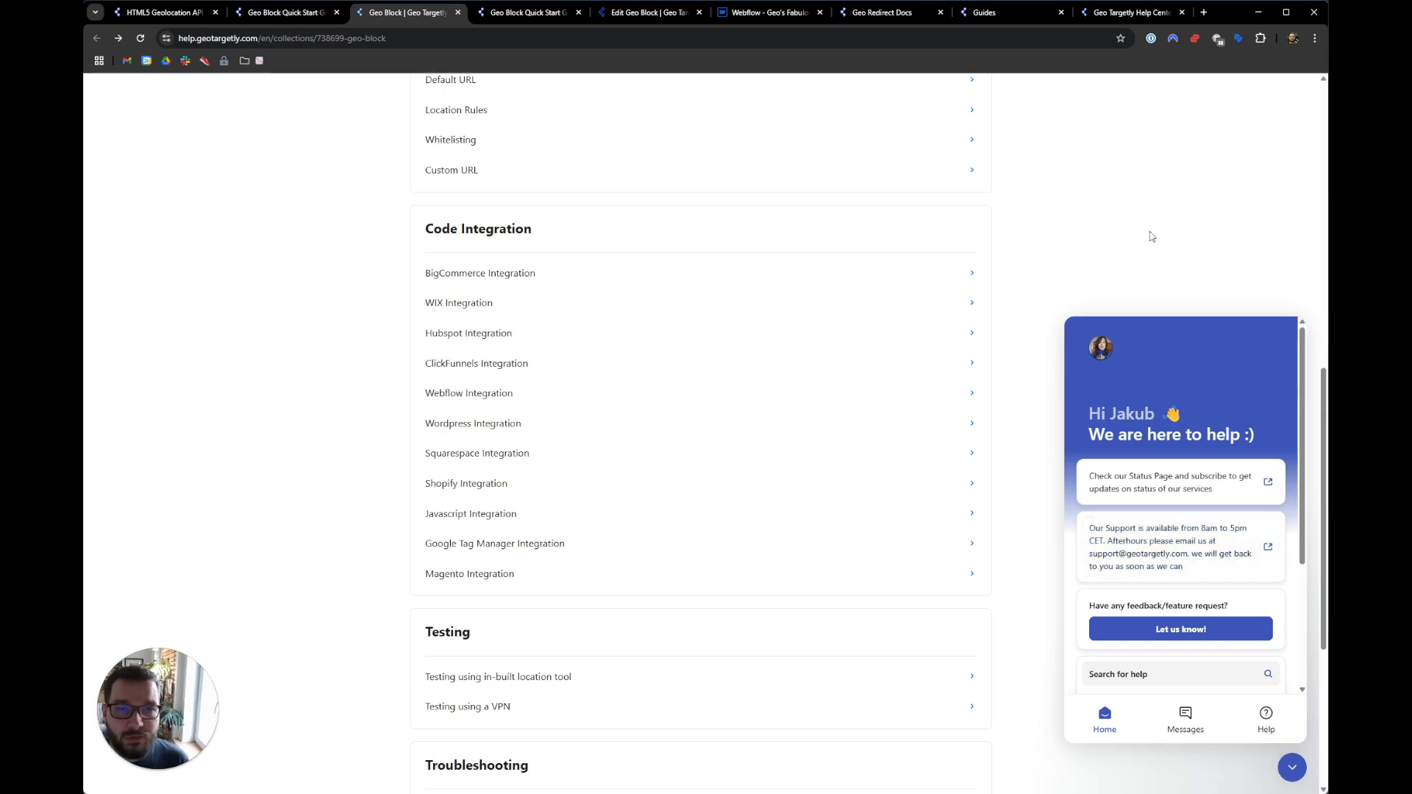
{"action": "left_click", "coordinate": [759, 15]}
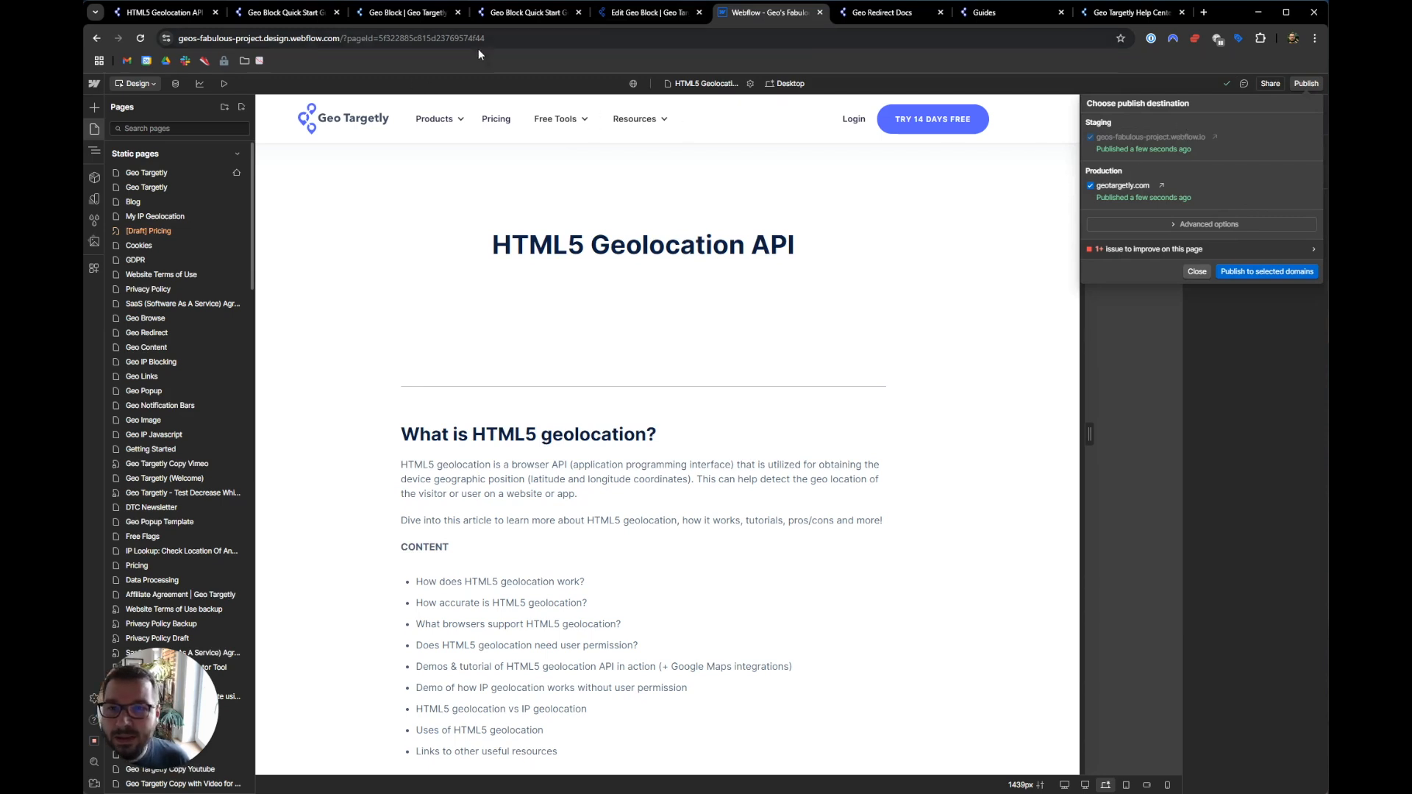
- Show the live geotargetly.com/html5-geolocation-api page in the first browser tab
{"action": "left_click", "coordinate": [161, 13]}
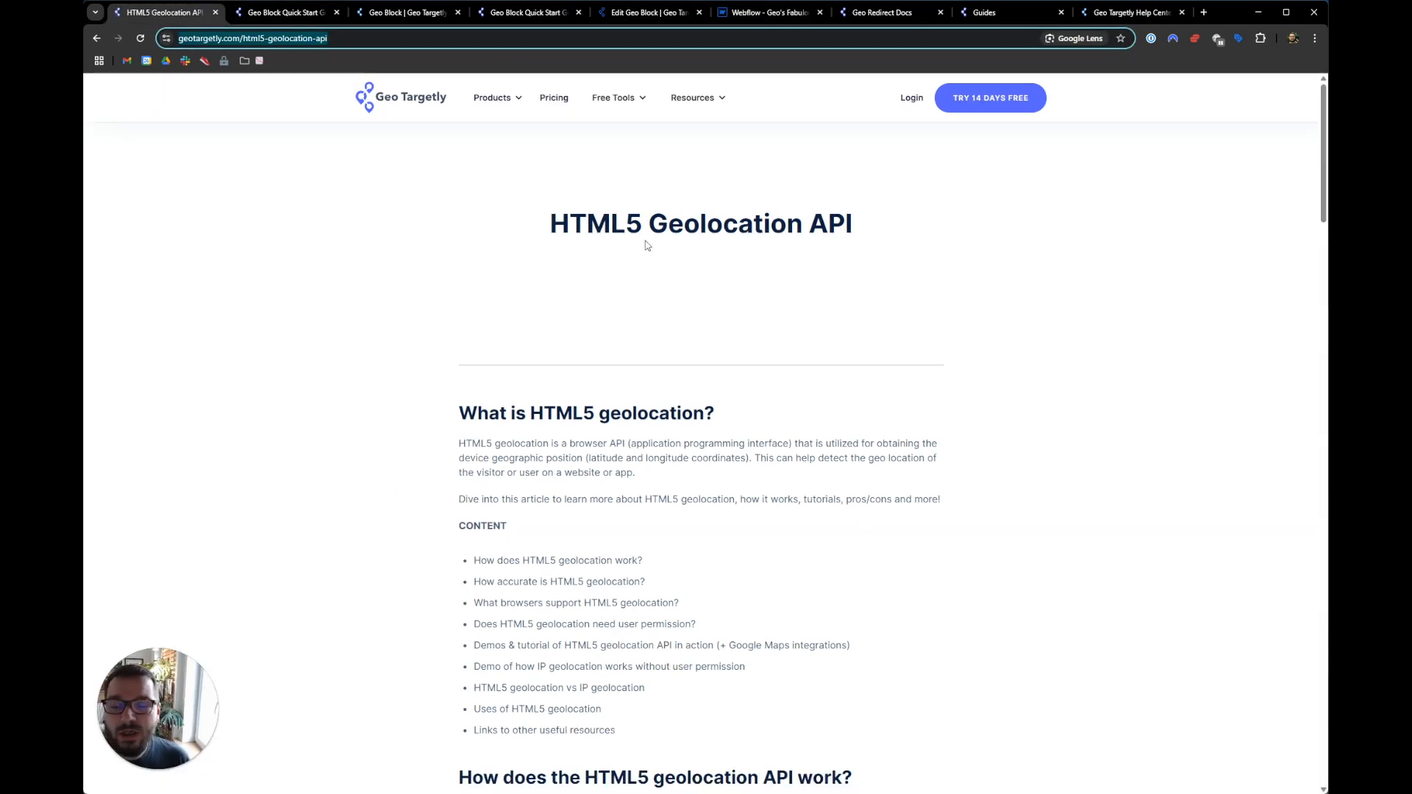
{"action": "left_click", "coordinate": [700, 247]}
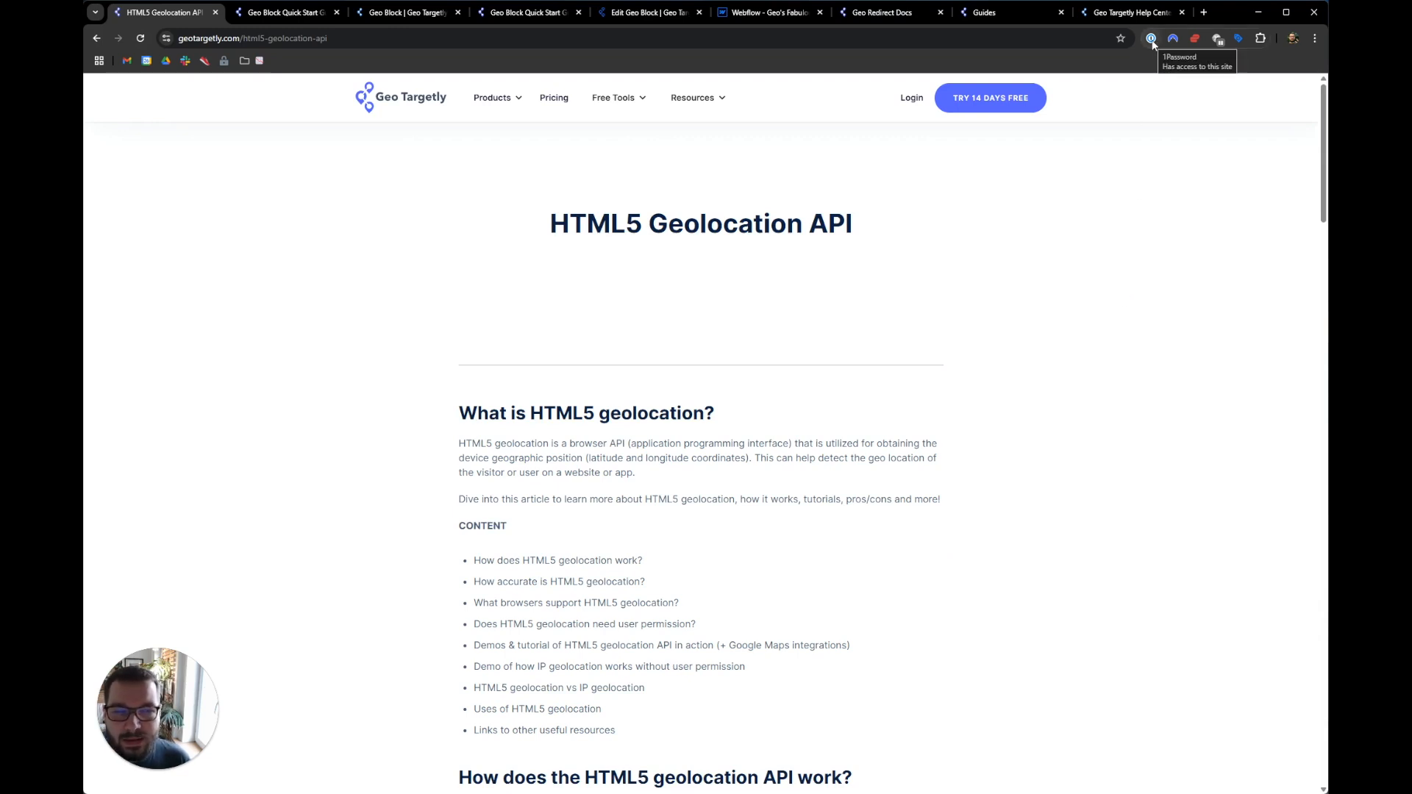
- Connect NordVPN to a United States server and reload the article to see the region block page
{"action": "left_click", "coordinate": [1173, 39]}
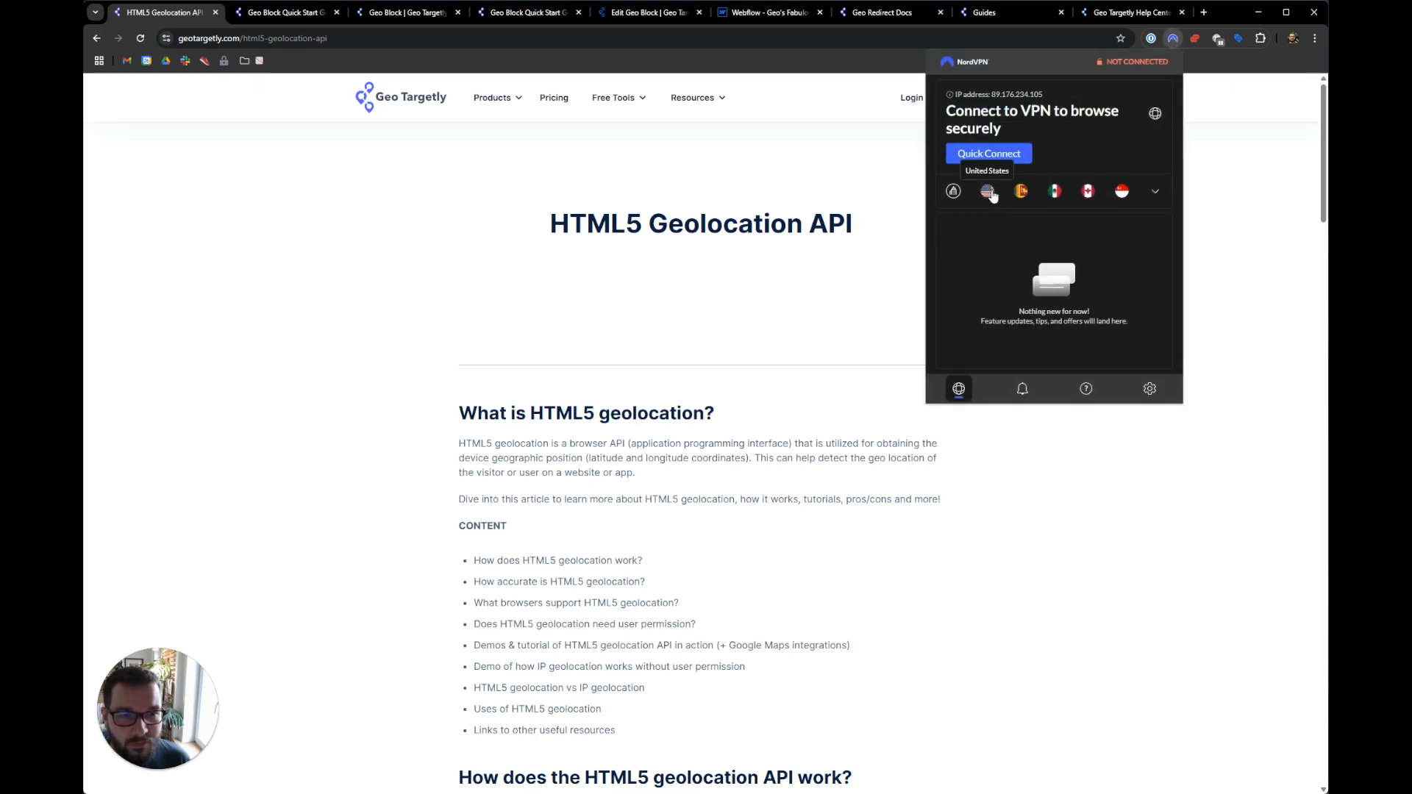
{"action": "left_click", "coordinate": [989, 191]}
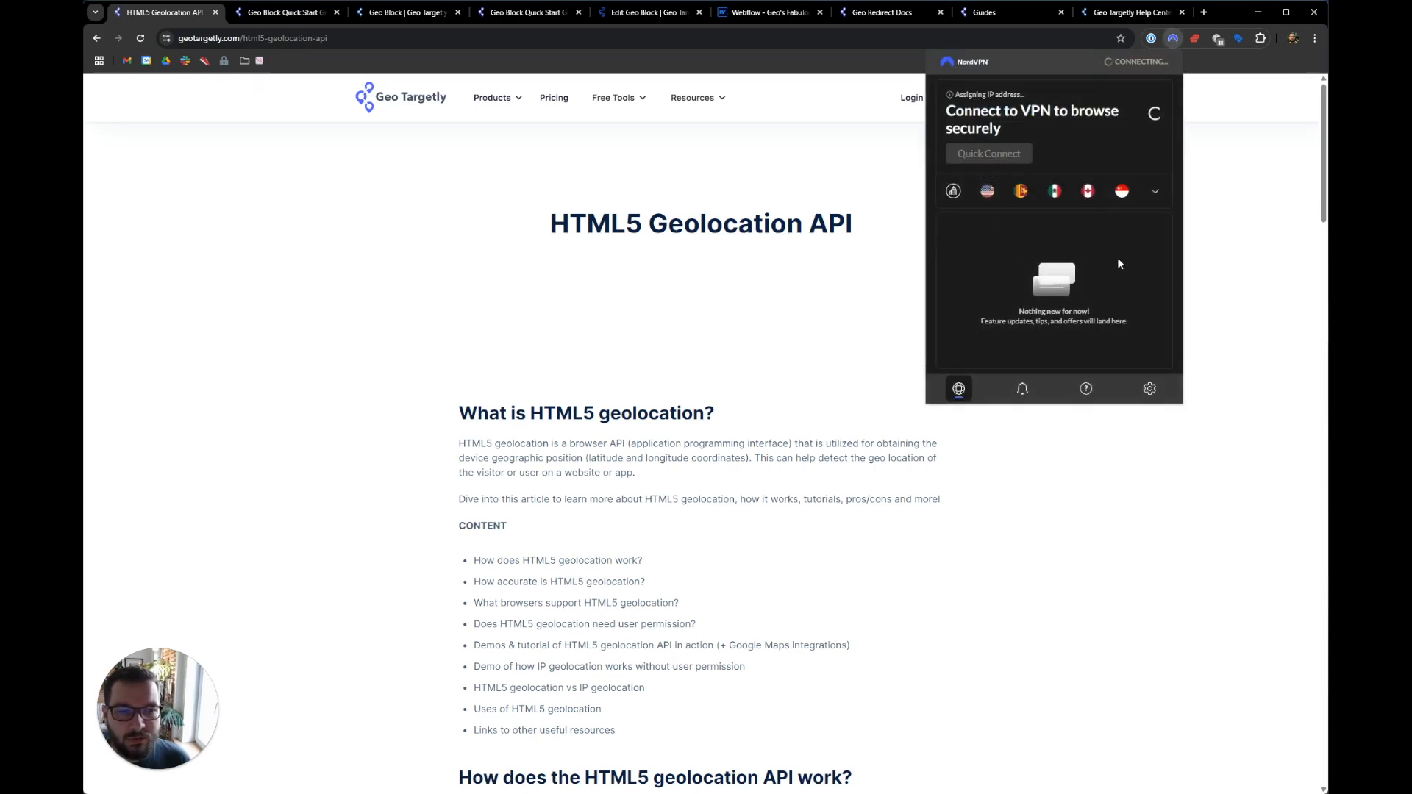
{"action": "left_click", "coordinate": [1234, 225]}
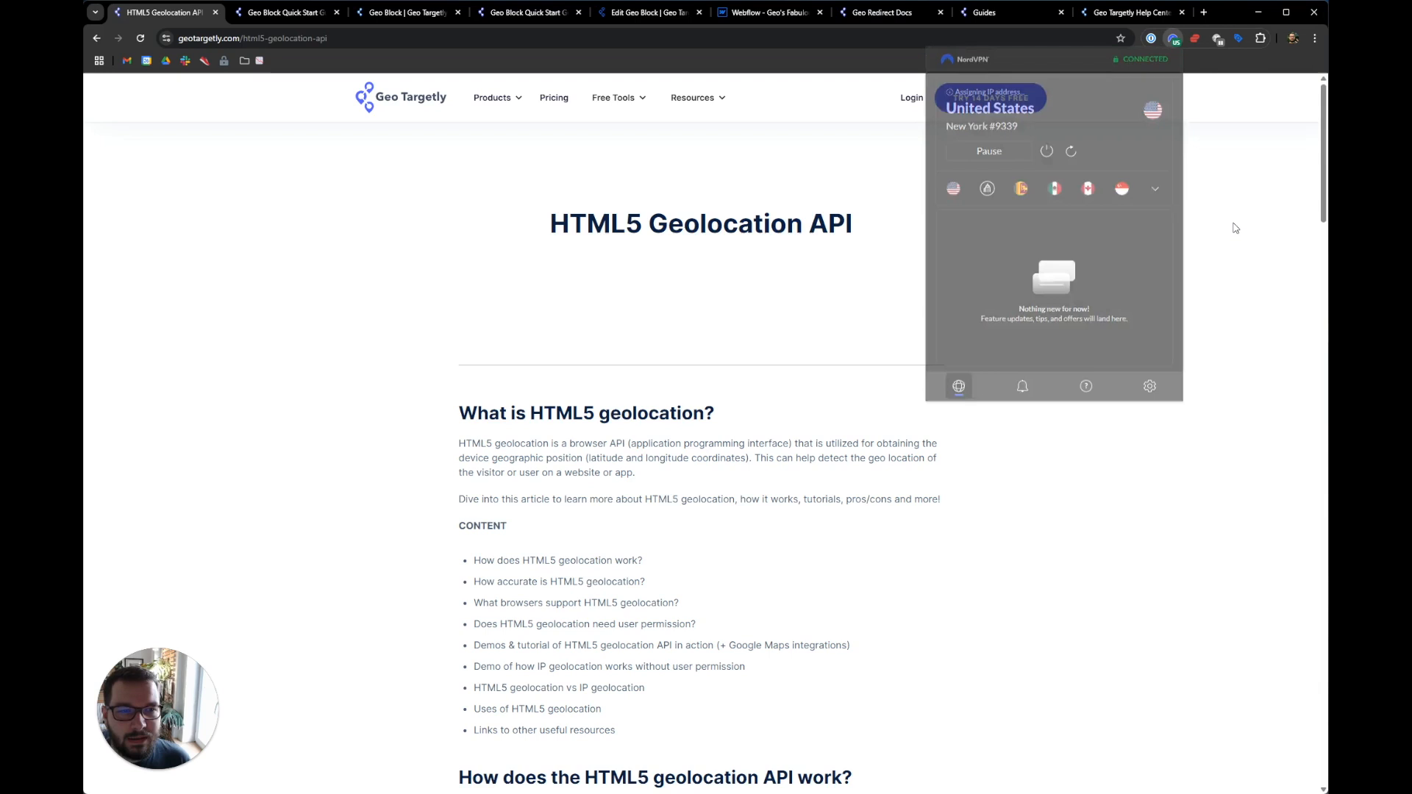
{"action": "left_click", "coordinate": [140, 37]}
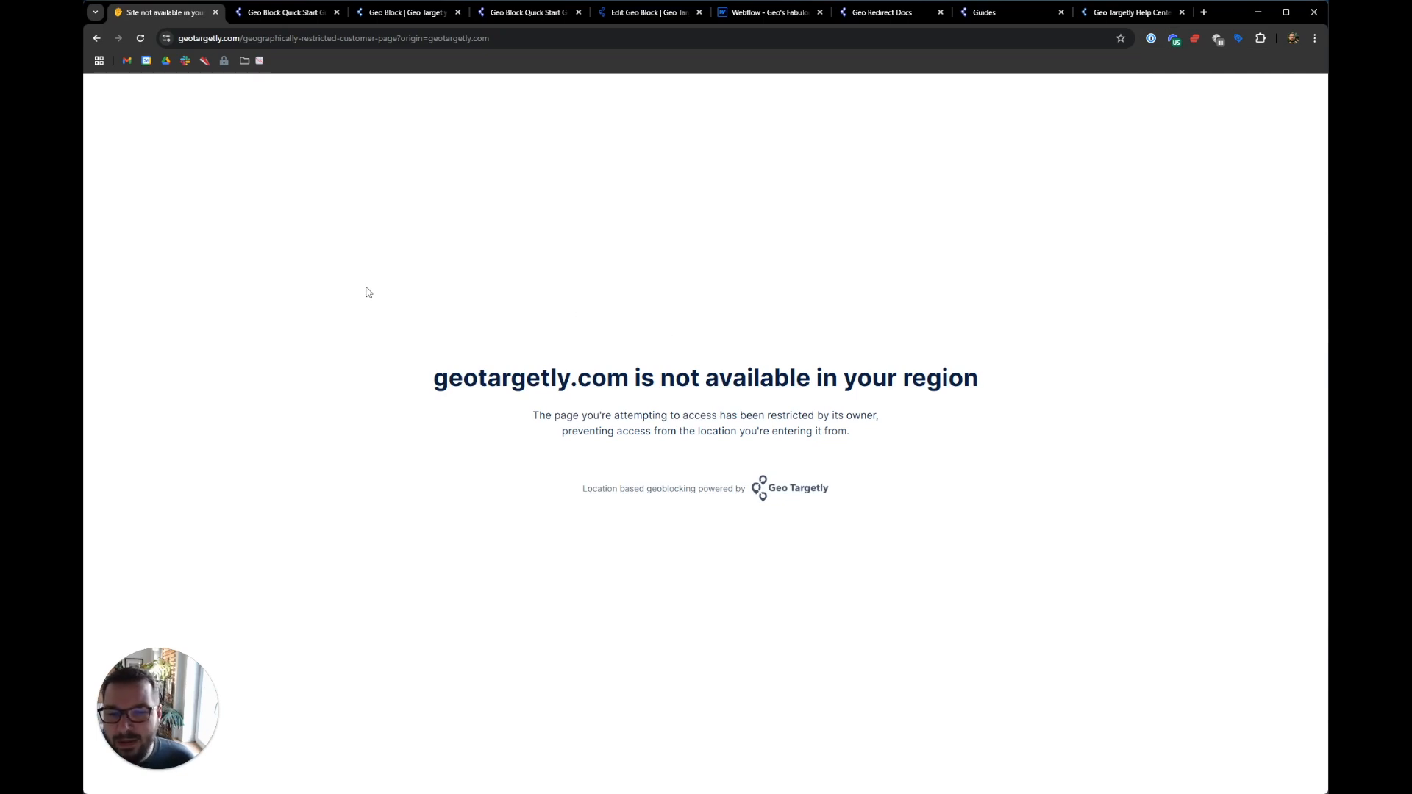
{"action": "left_click_drag", "start_coordinate": [385, 306], "coordinate": [854, 499]}
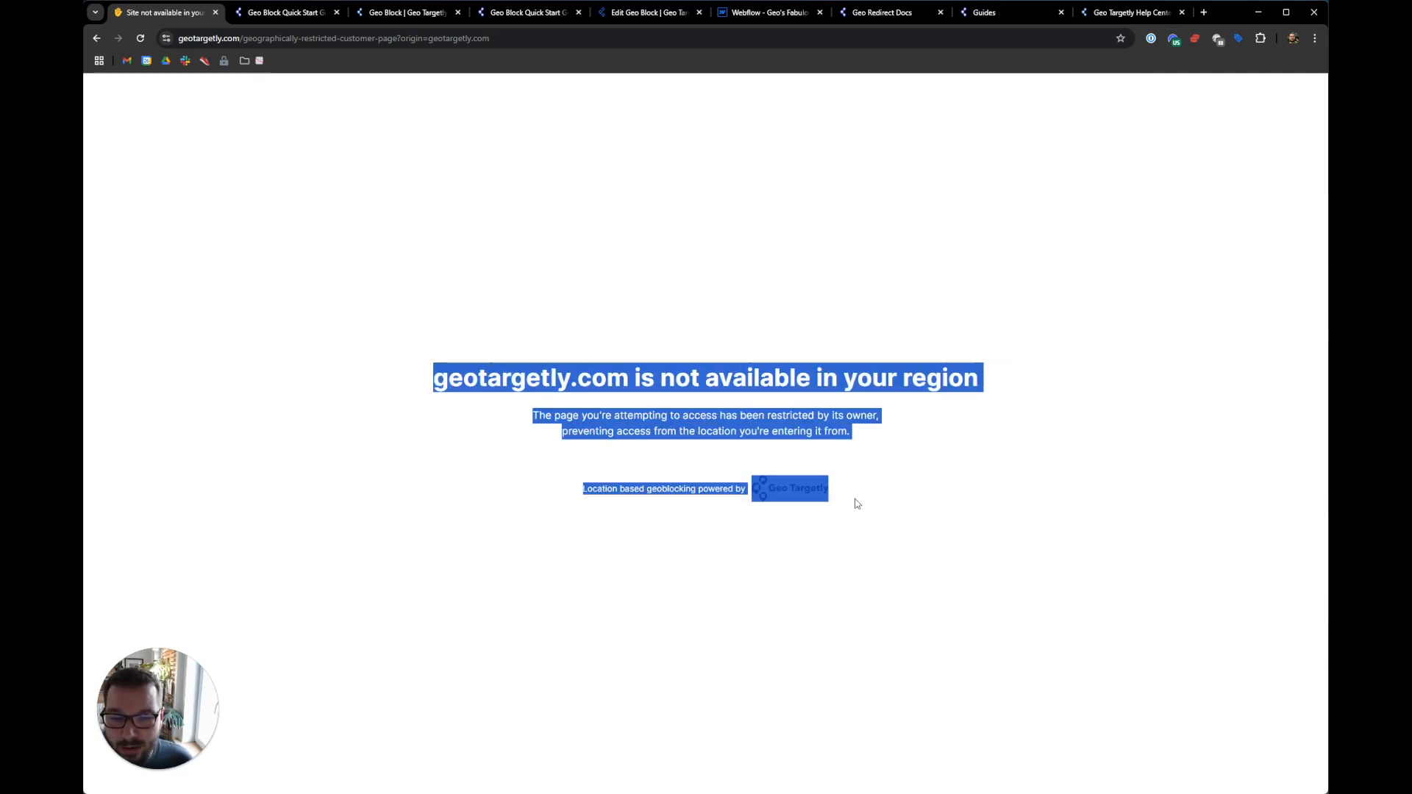
{"action": "left_click", "coordinate": [857, 505]}
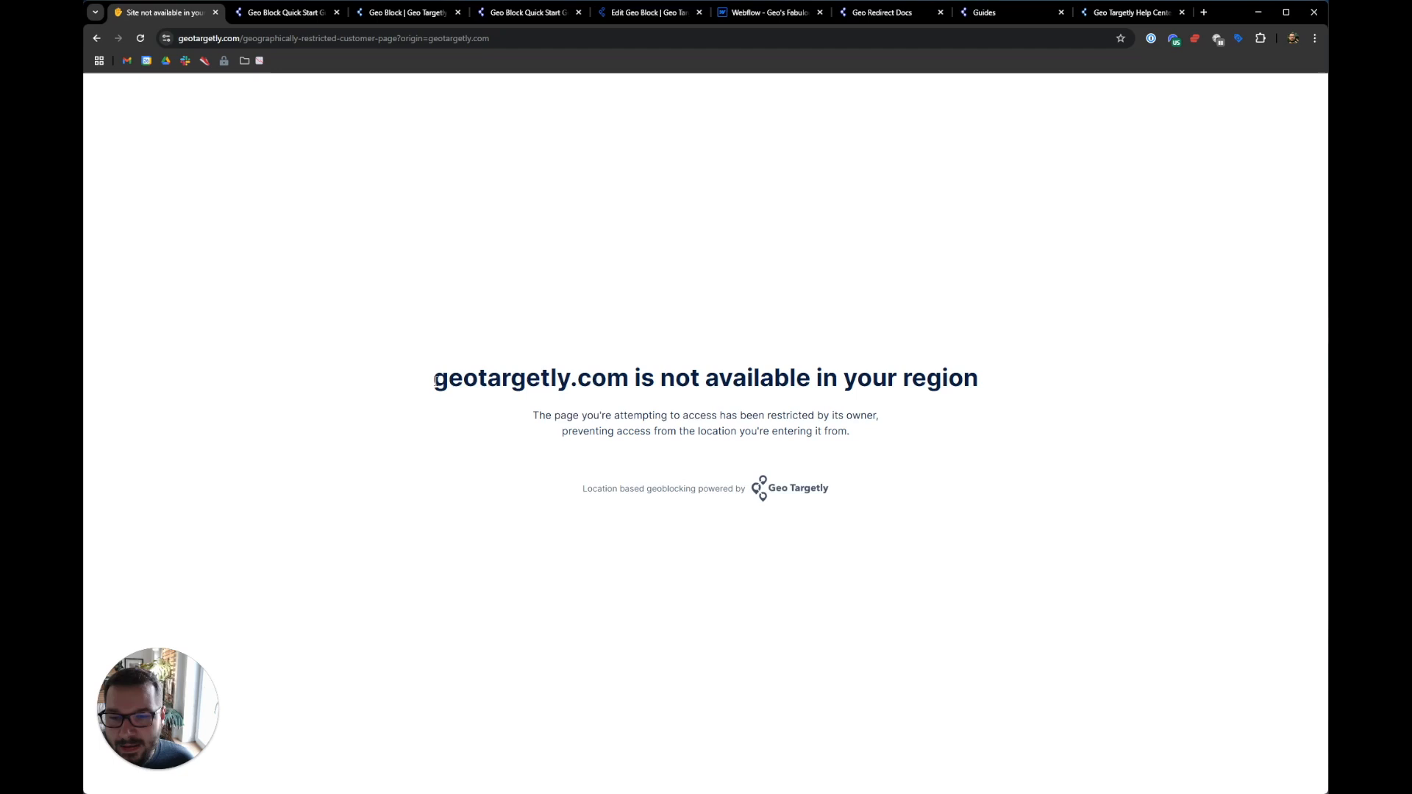
{"action": "left_click_drag", "start_coordinate": [435, 380], "coordinate": [625, 380]}
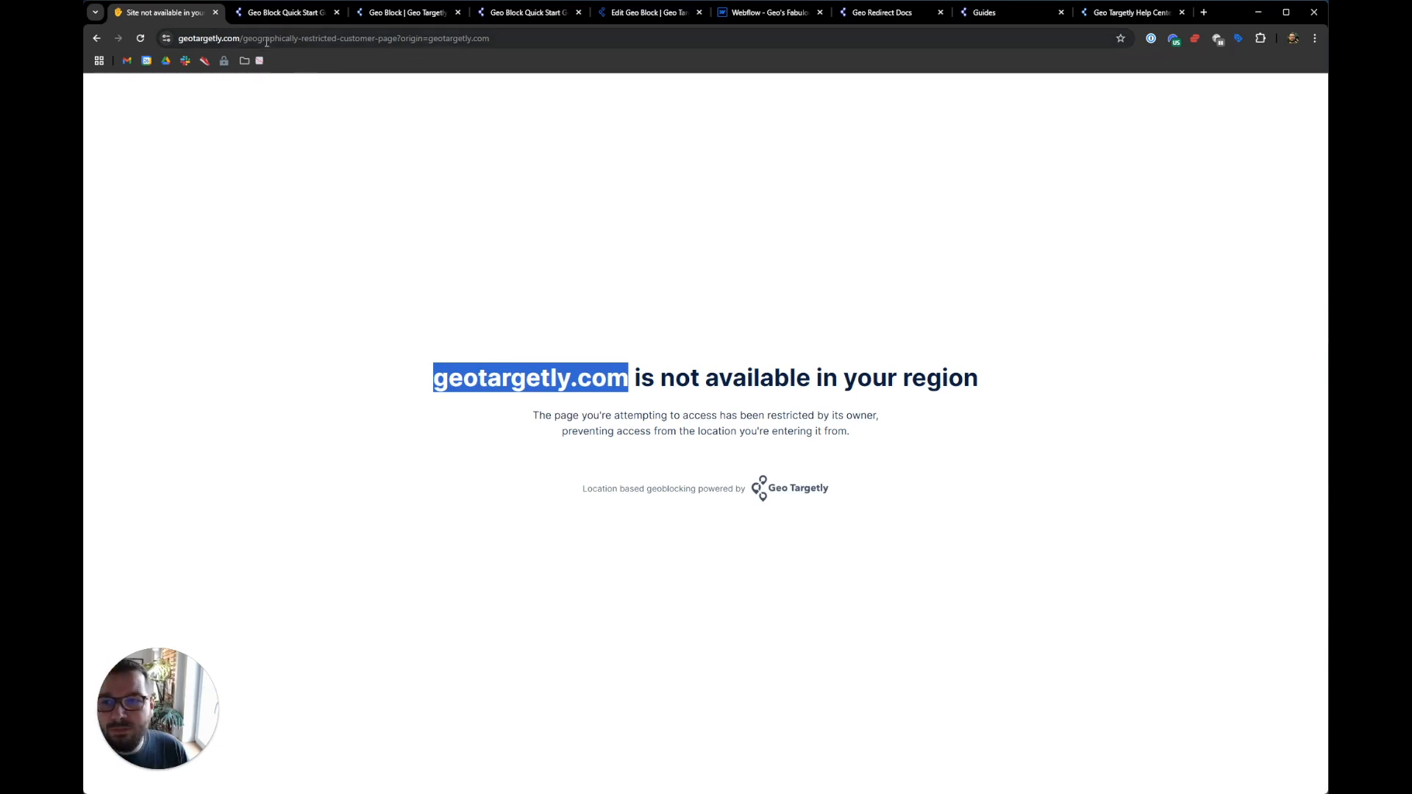
{"action": "left_click", "coordinate": [235, 39]}
{"action": "left_click", "coordinate": [259, 38]}
{"action": "left_click_drag", "start_coordinate": [266, 38], "coordinate": [178, 39]}
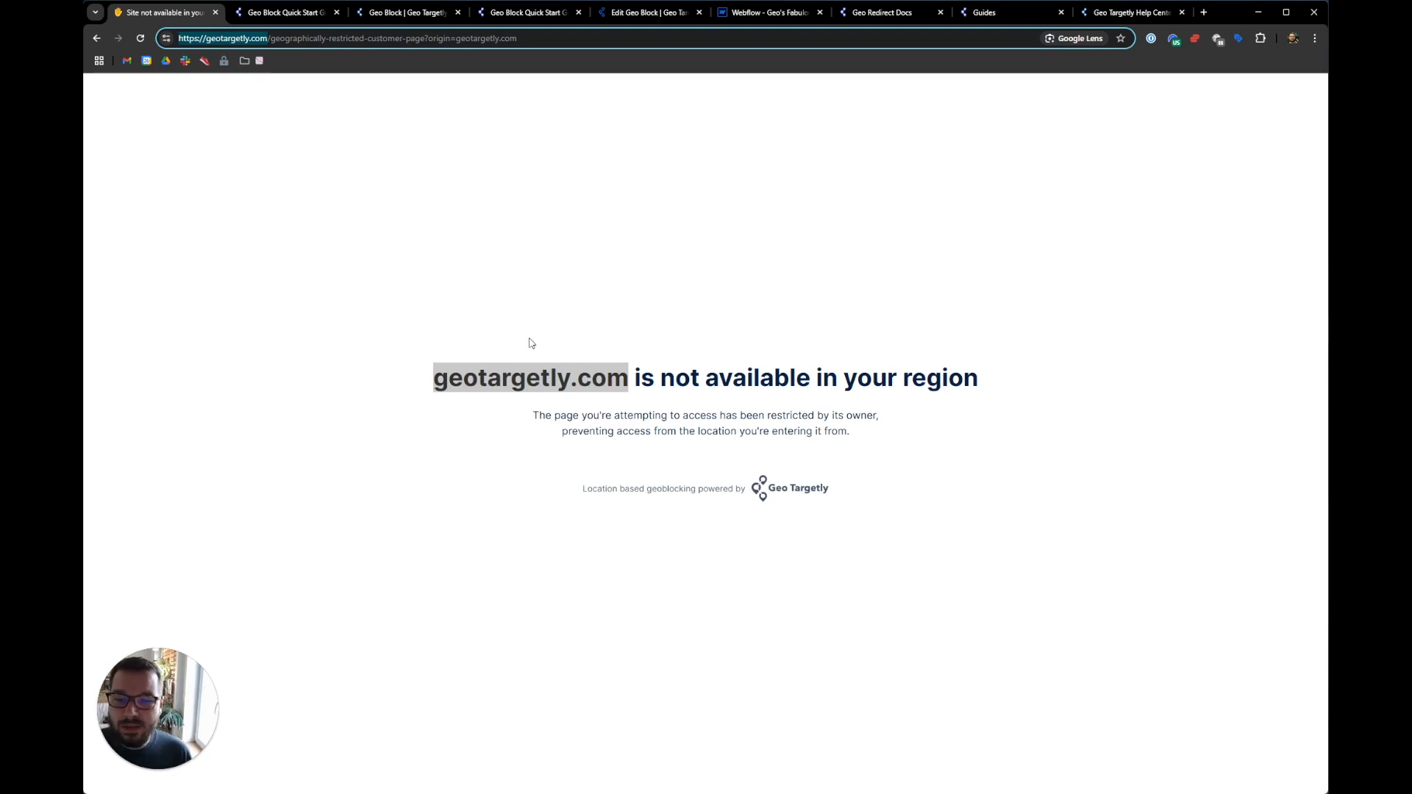
{"action": "left_click", "coordinate": [500, 344]}
{"action": "left_click", "coordinate": [450, 373]}
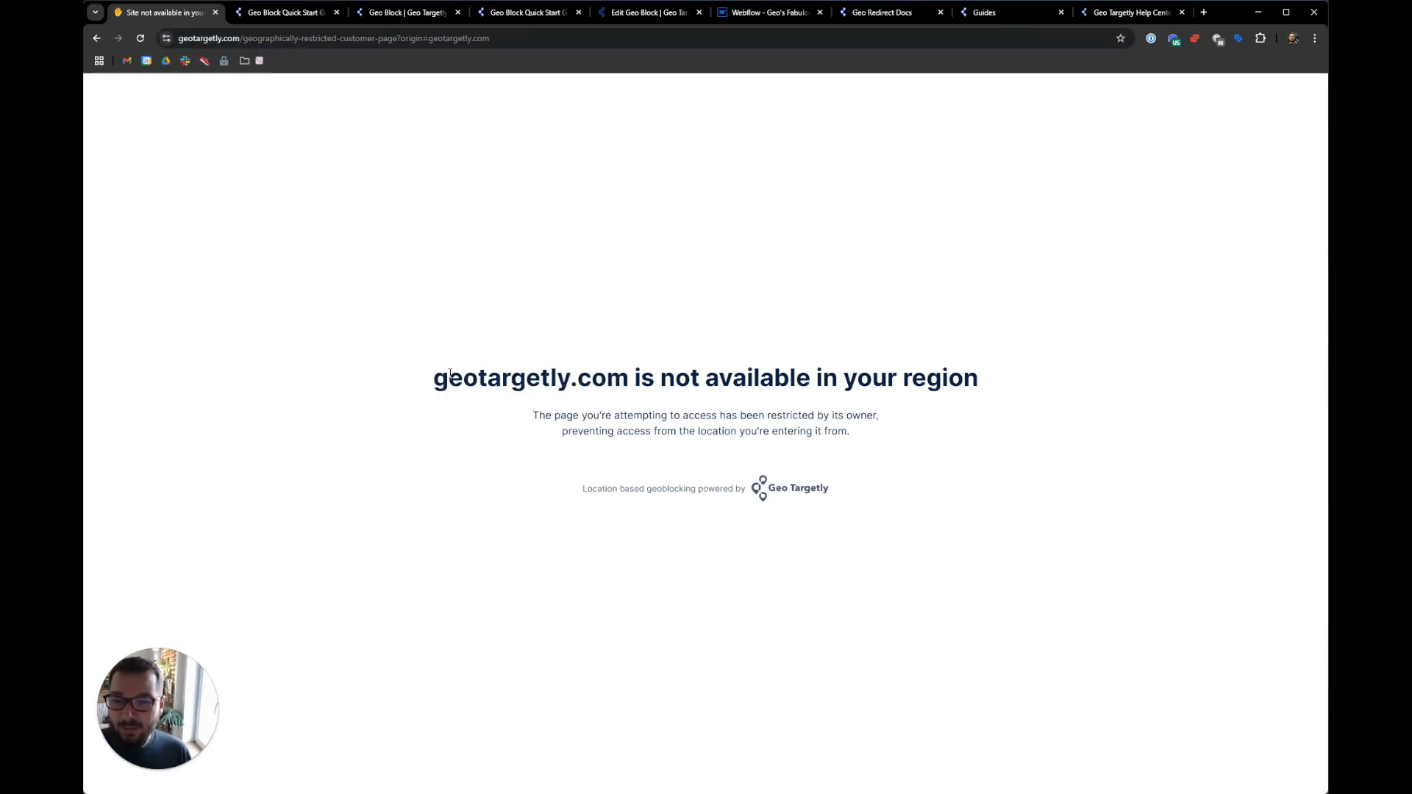
{"action": "left_click_drag", "start_coordinate": [444, 377], "coordinate": [628, 378]}
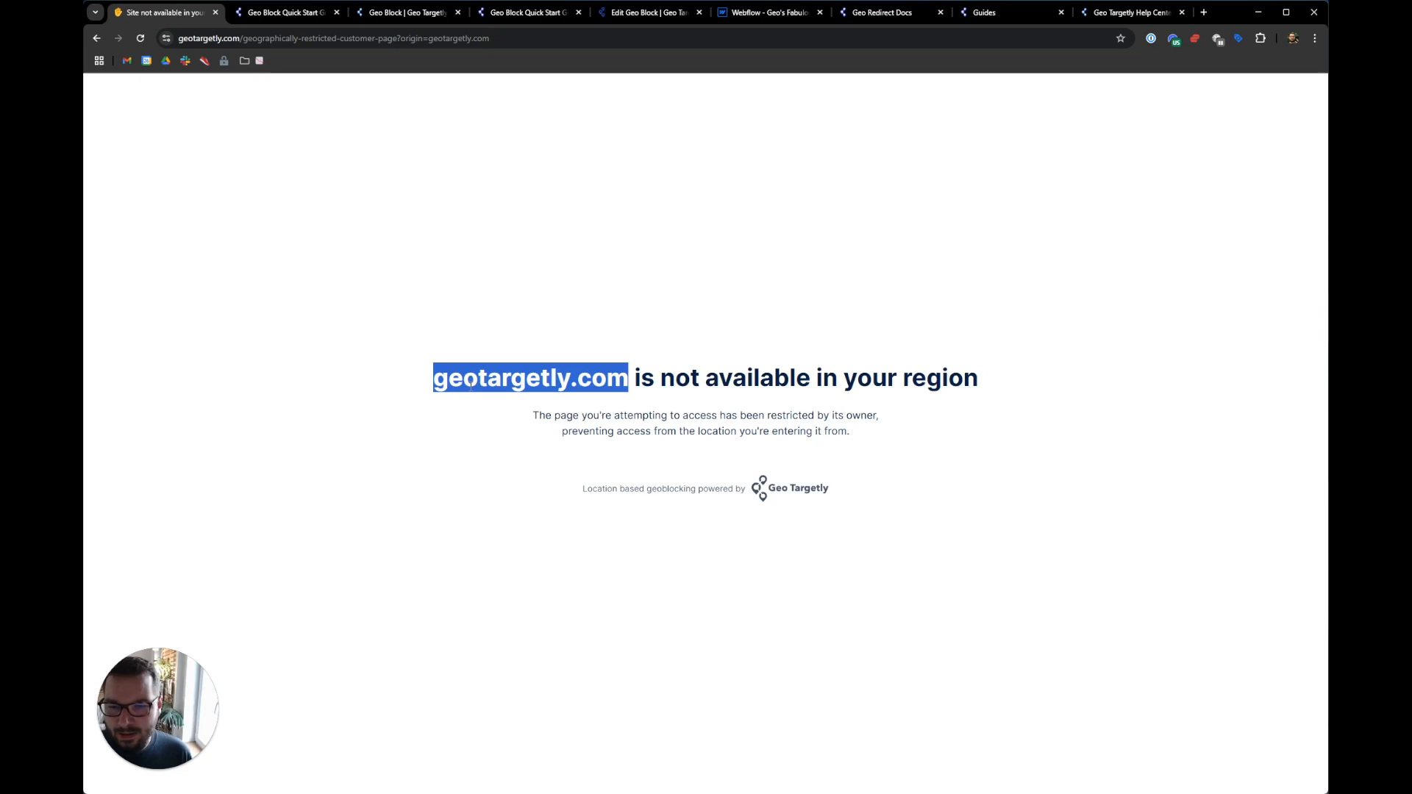
{"action": "left_click", "coordinate": [548, 293]}
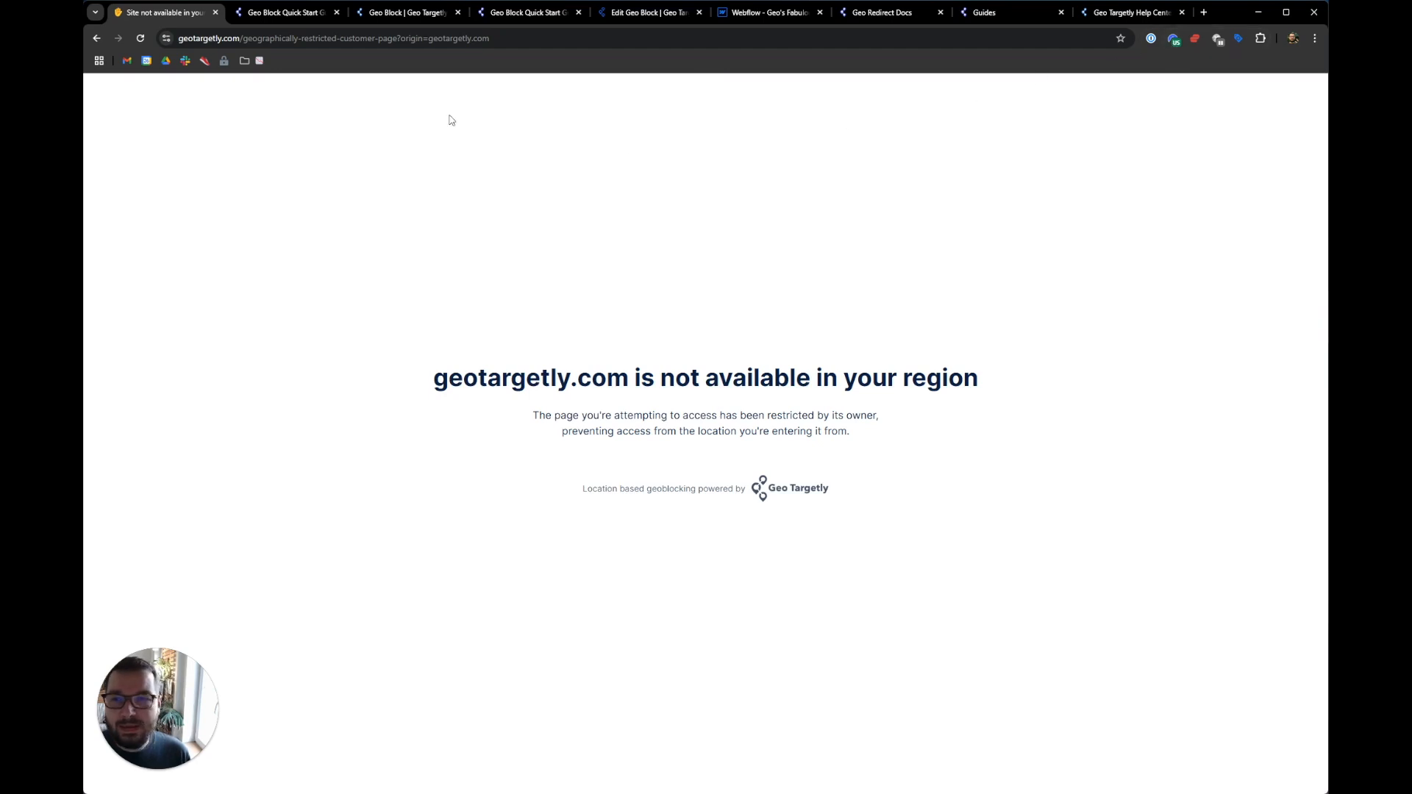
- Open the Test mode step, follow 'Click here' to the IP lookup, and select the detected IP address
{"action": "left_click", "coordinate": [630, 17]}
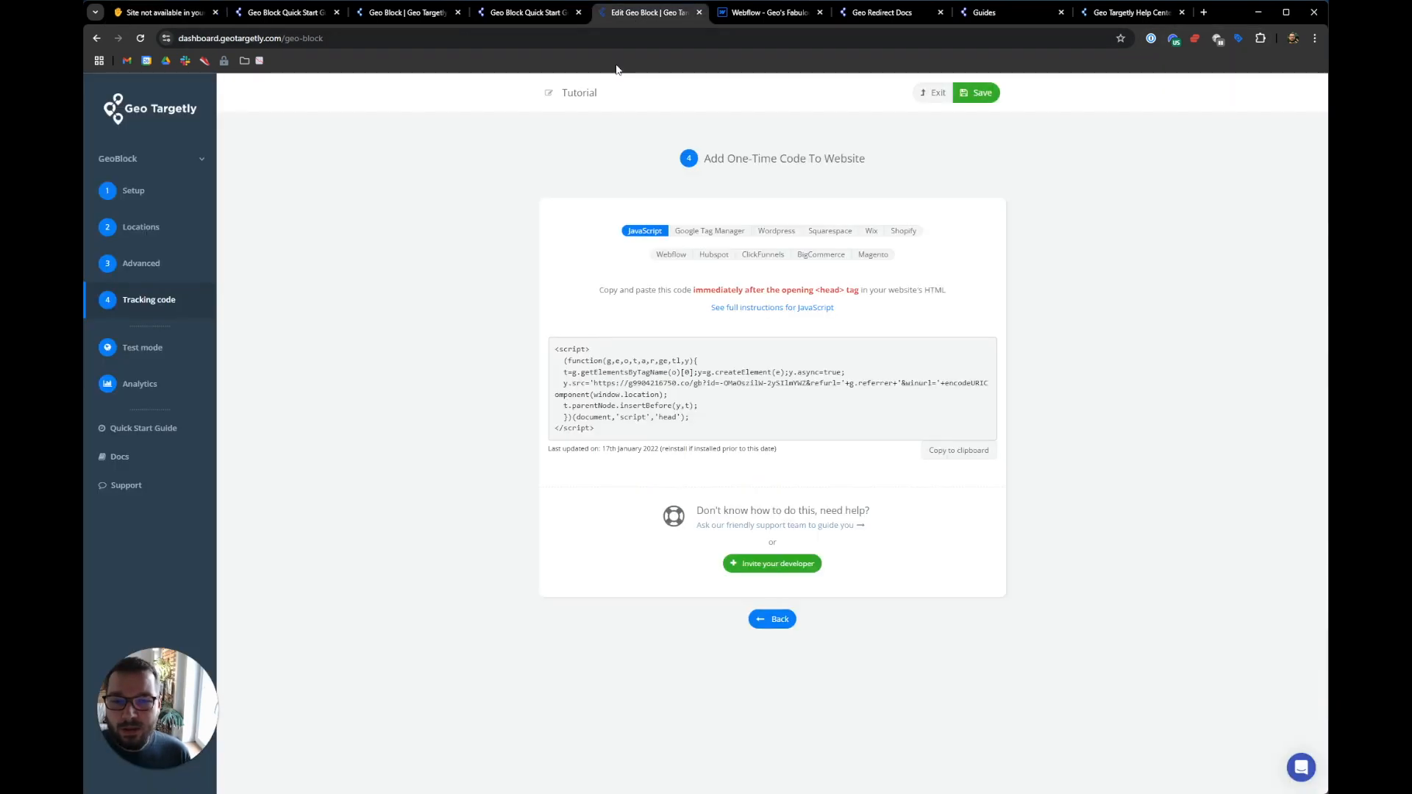
{"action": "left_click", "coordinate": [142, 350]}
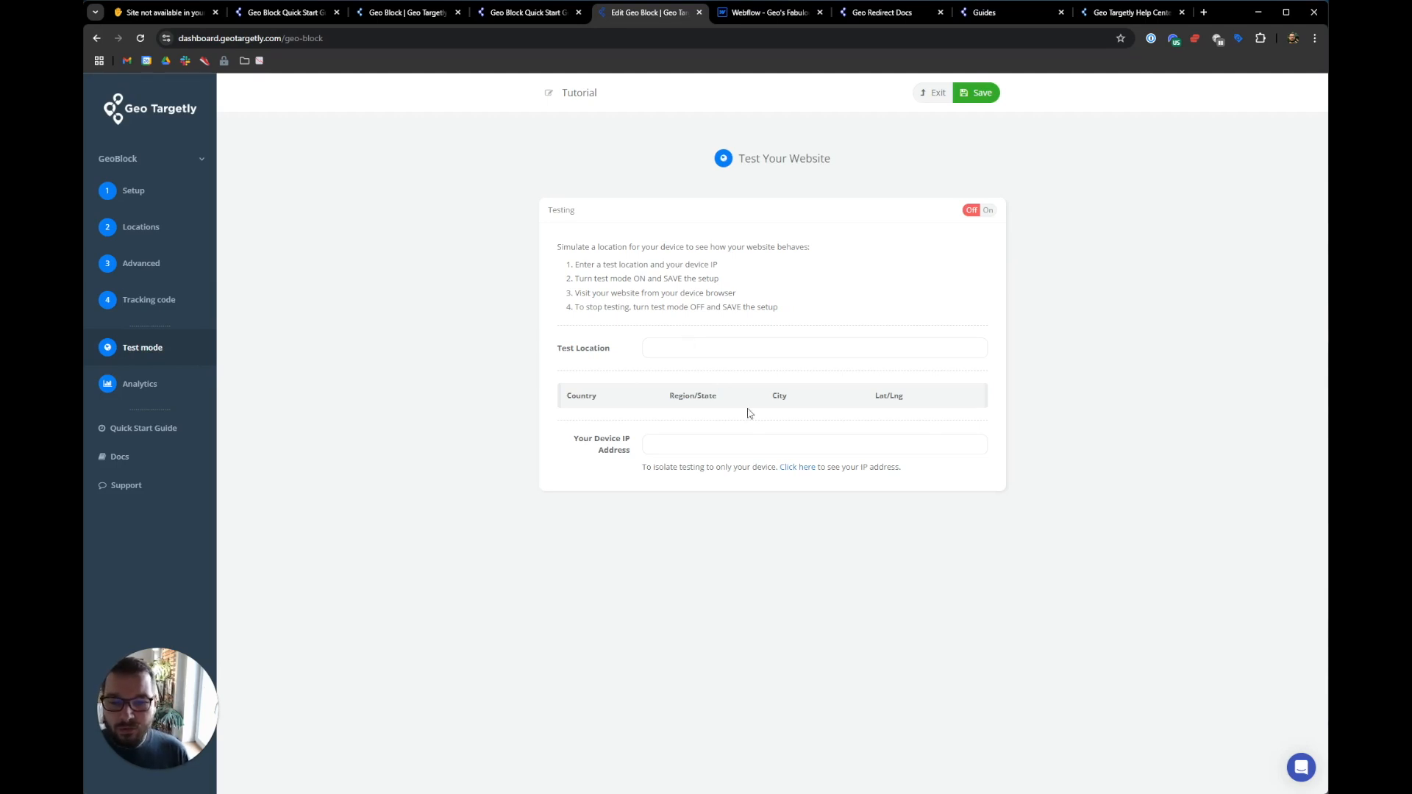
{"action": "left_click", "coordinate": [798, 470]}
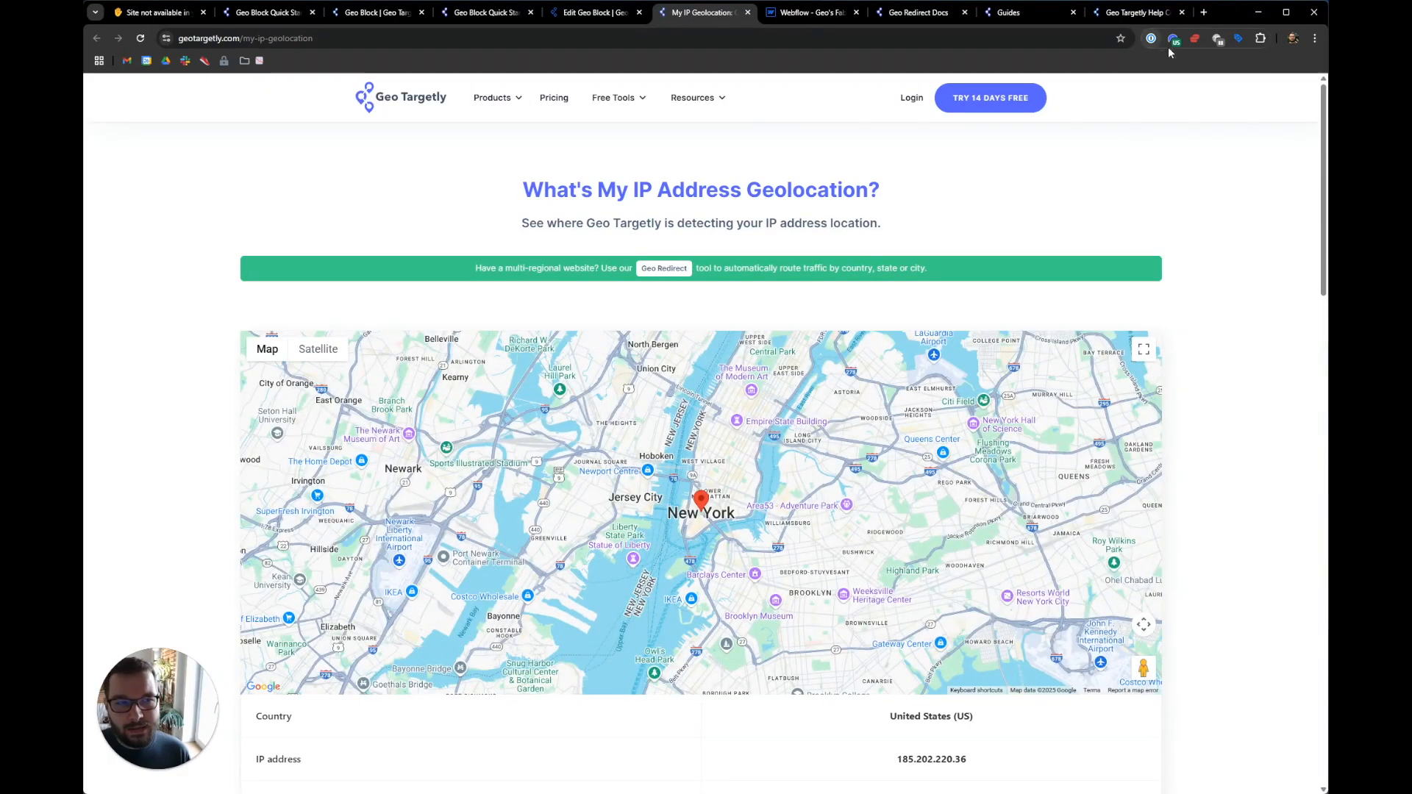
{"action": "scroll", "coordinate": [1281, 493], "scroll_direction": "down", "scroll_amount": 2}
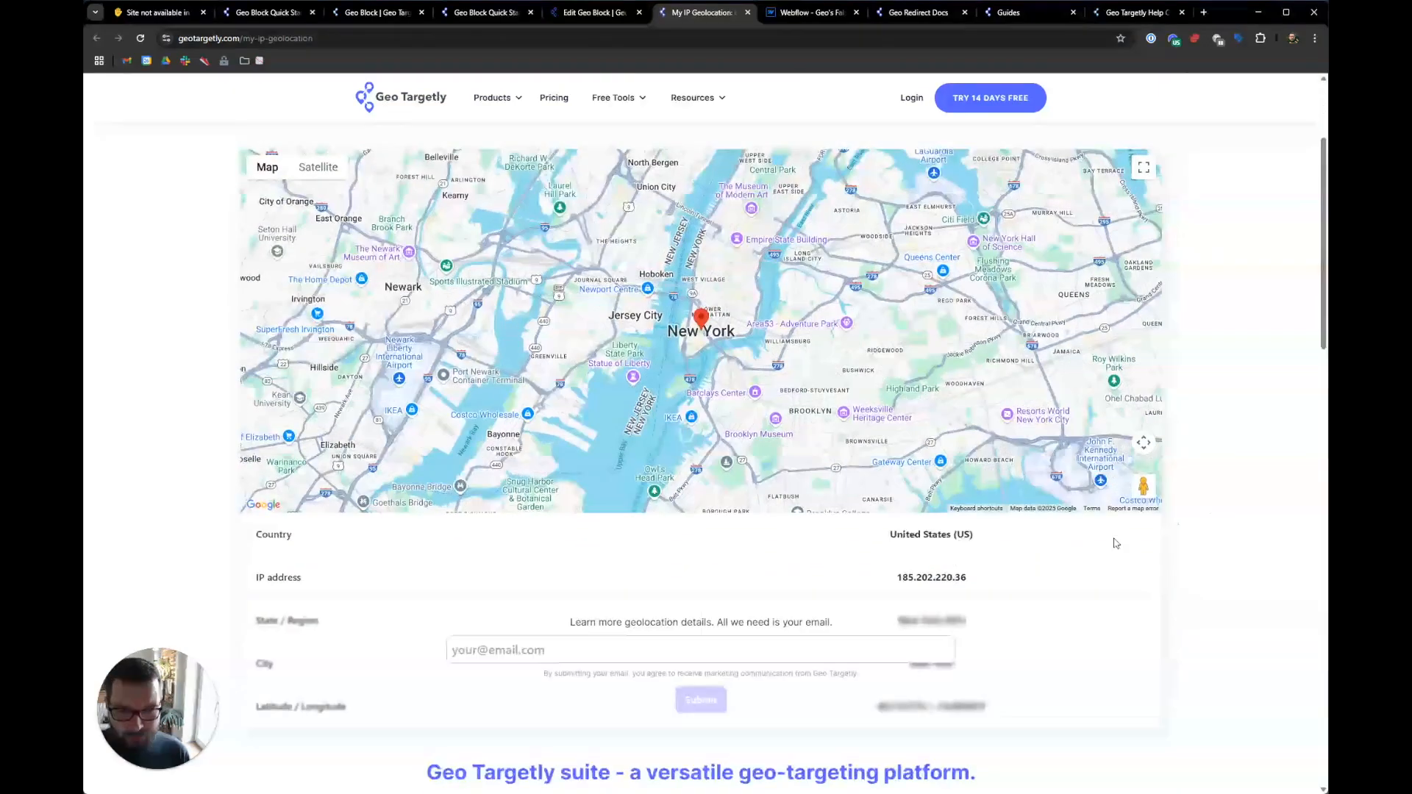
{"action": "double_click", "coordinate": [957, 569]}
{"action": "key", "text": "ctrl+c"}
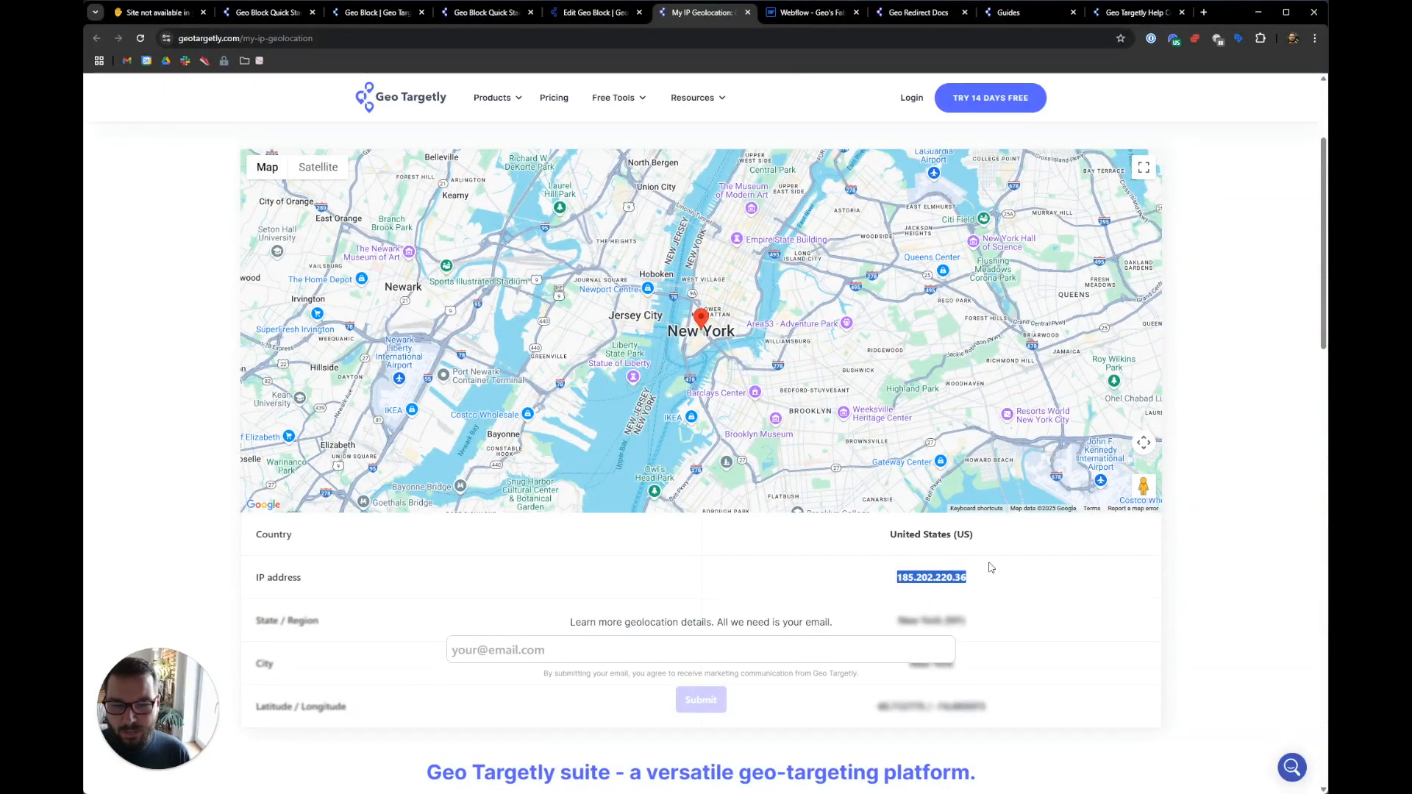
{"action": "left_click", "coordinate": [257, 14]}
{"action": "left_click", "coordinate": [585, 13]}
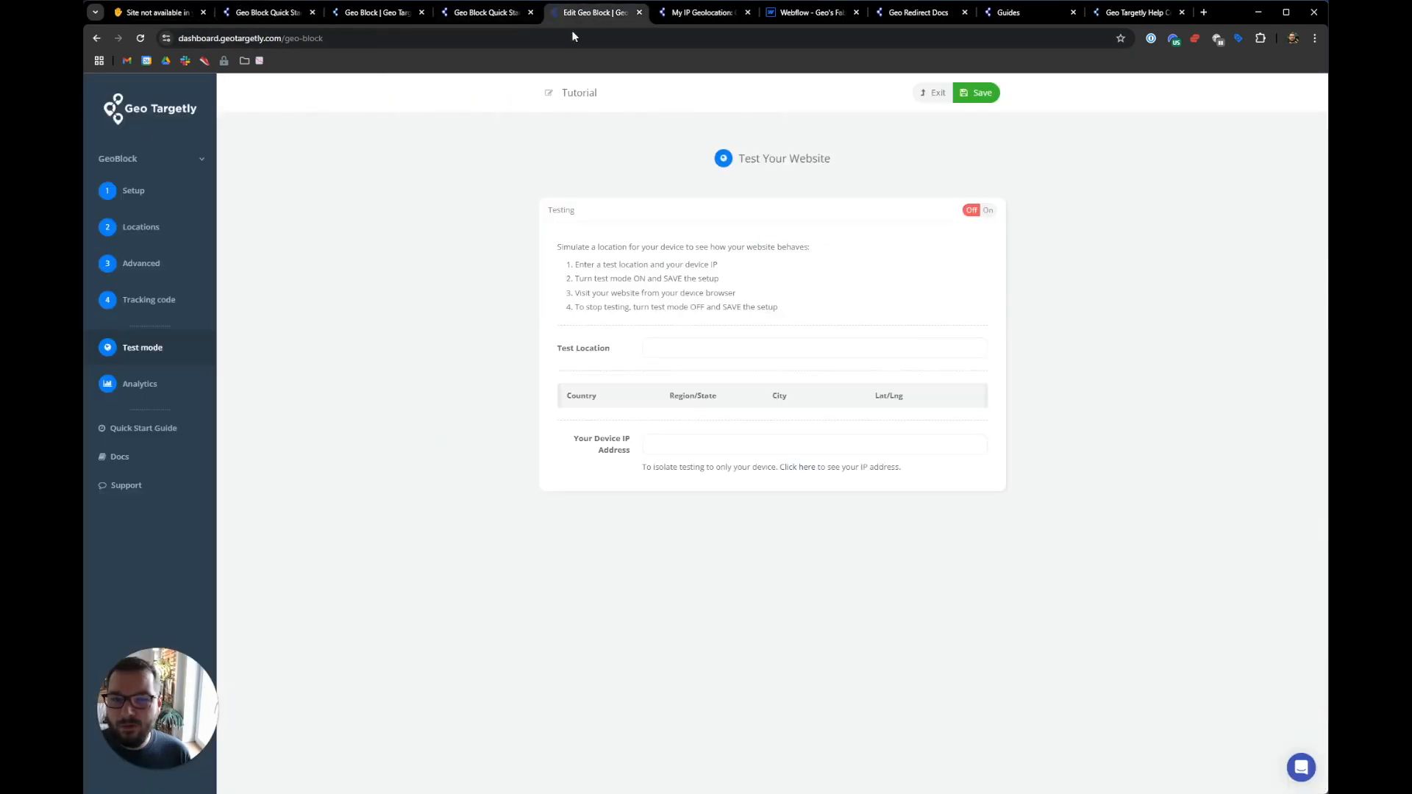
- Paste the device IP address and choose Venezuela as the test location
{"action": "left_click", "coordinate": [691, 443]}
{"action": "key", "text": "ctrl+v"}
{"action": "left_click", "coordinate": [739, 355]}
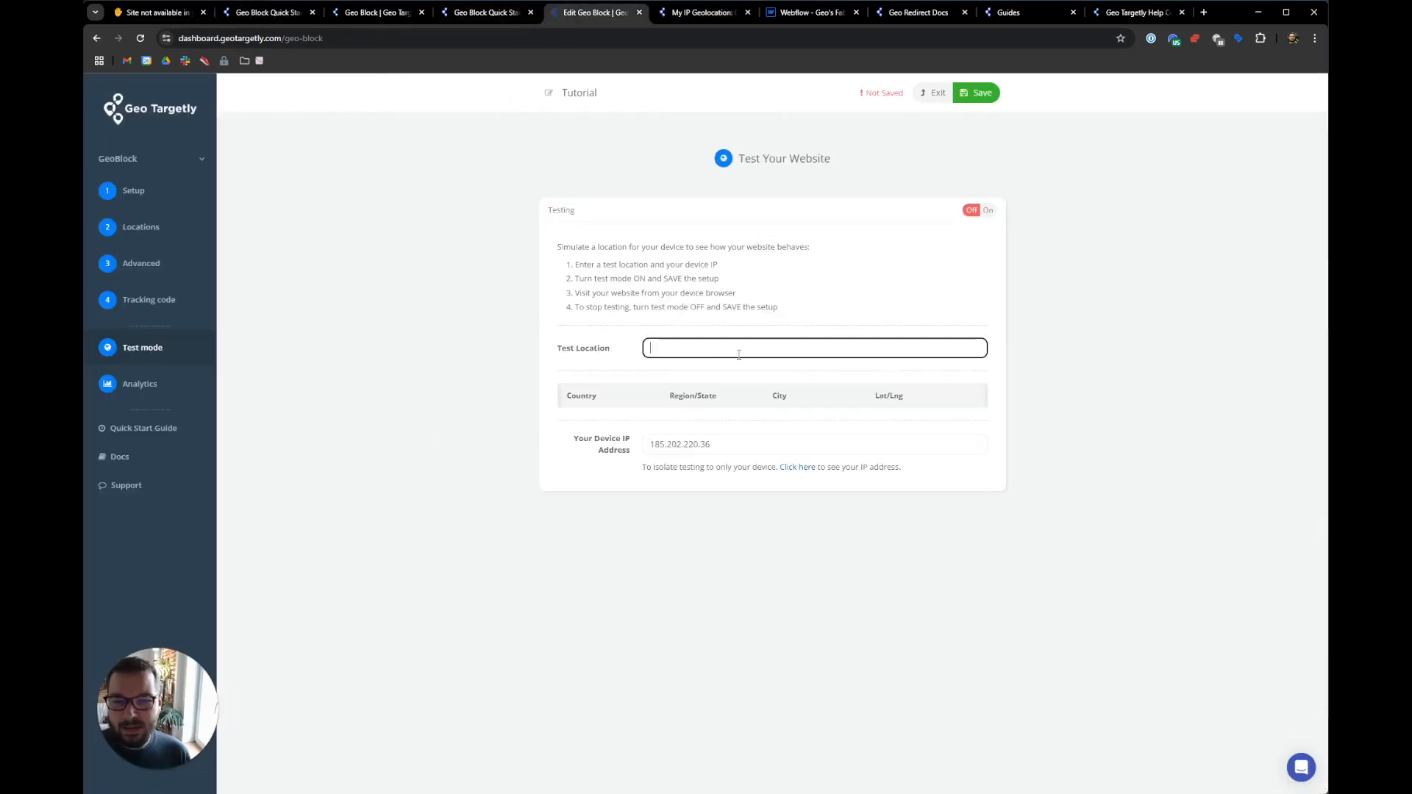
{"action": "type", "text": "Venez"}
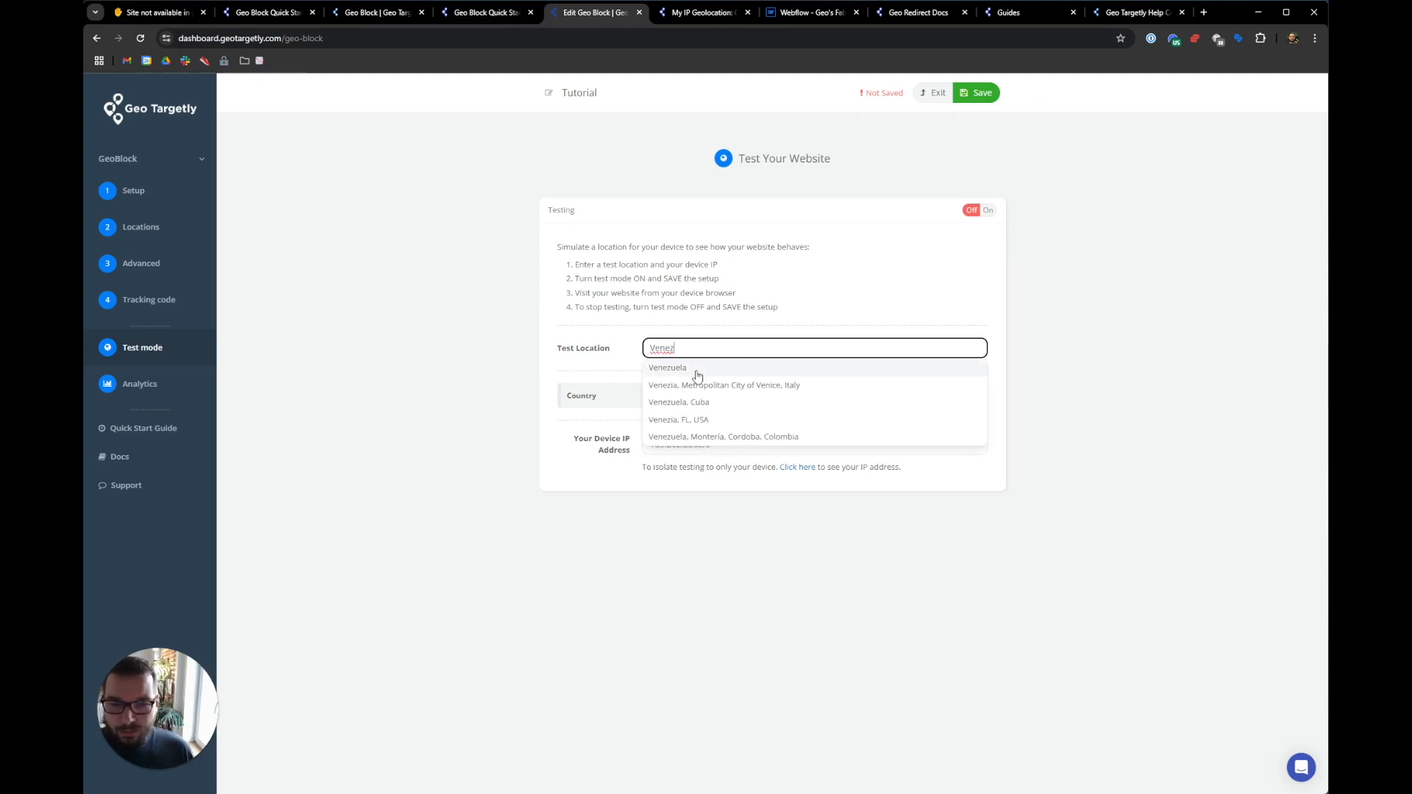
{"action": "left_click", "coordinate": [690, 370]}
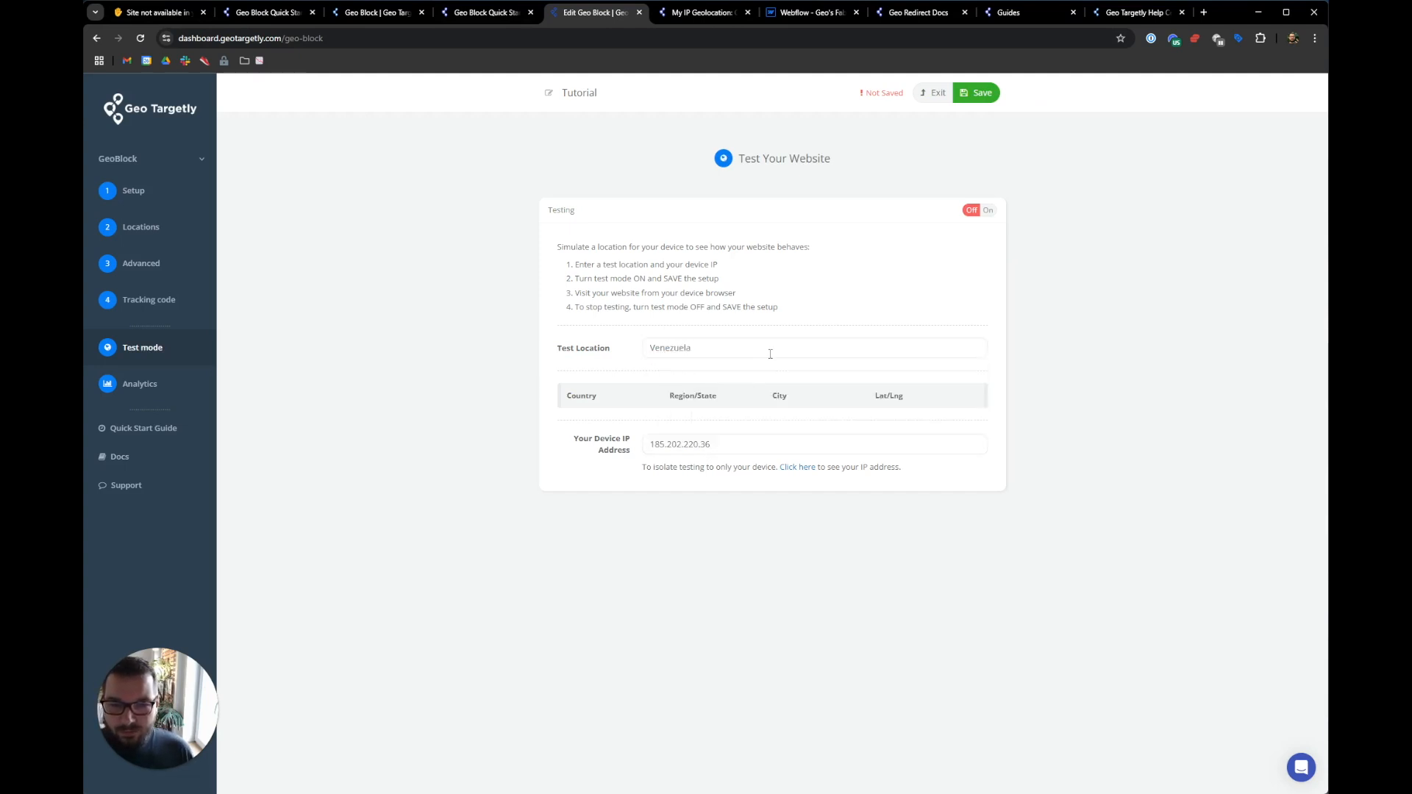
- Switch Testing to On and save the test mode setup
{"action": "left_click", "coordinate": [990, 214]}
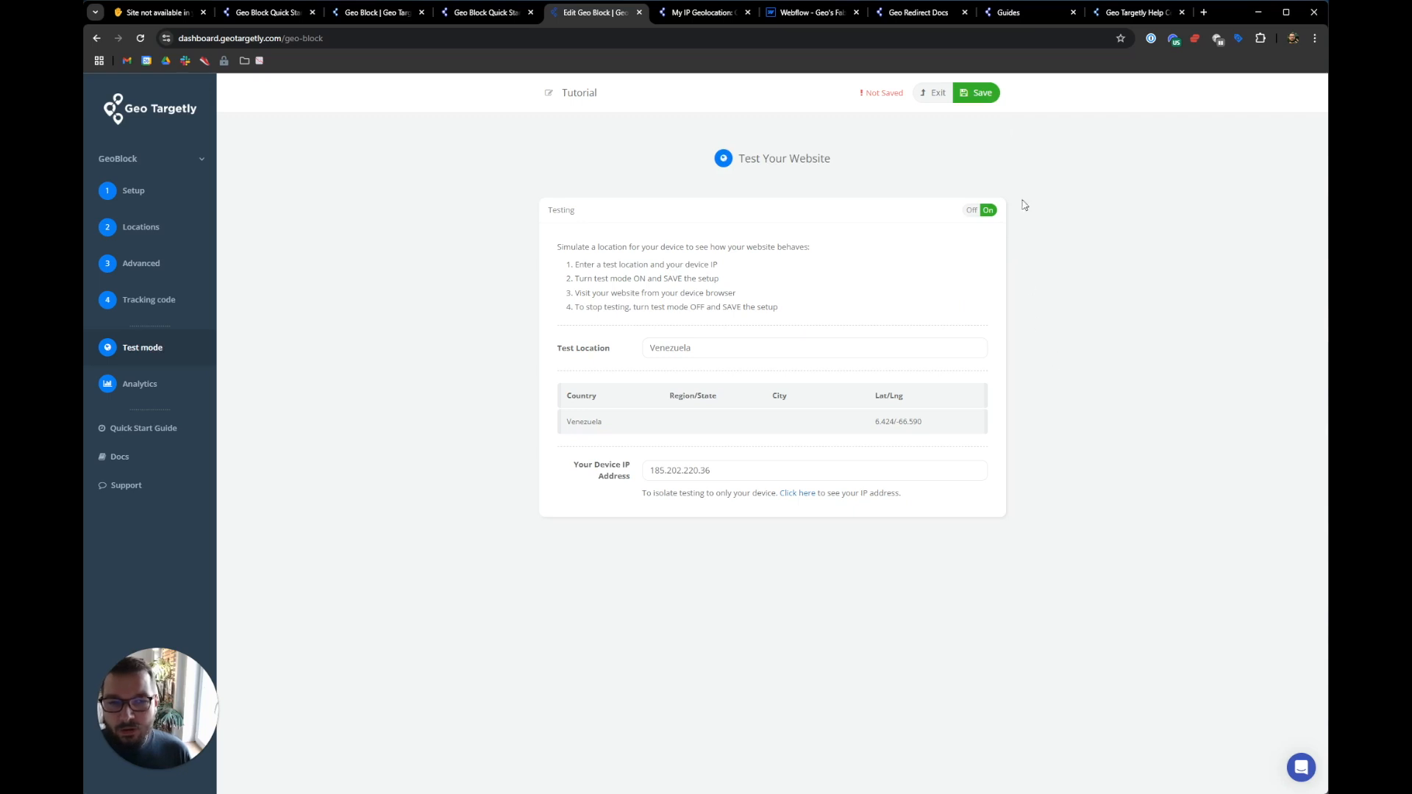
{"action": "left_click", "coordinate": [985, 96]}
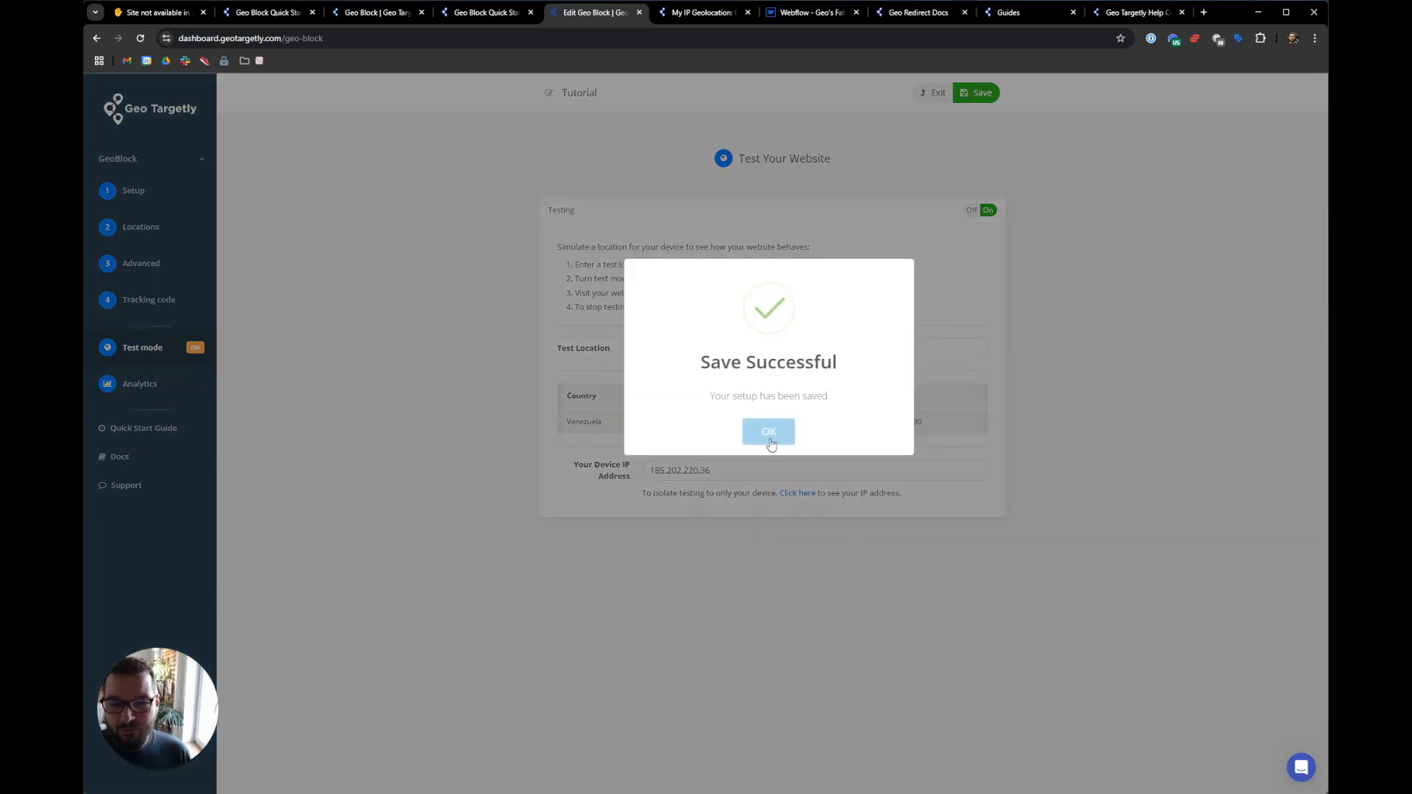
{"action": "left_click", "coordinate": [769, 434]}
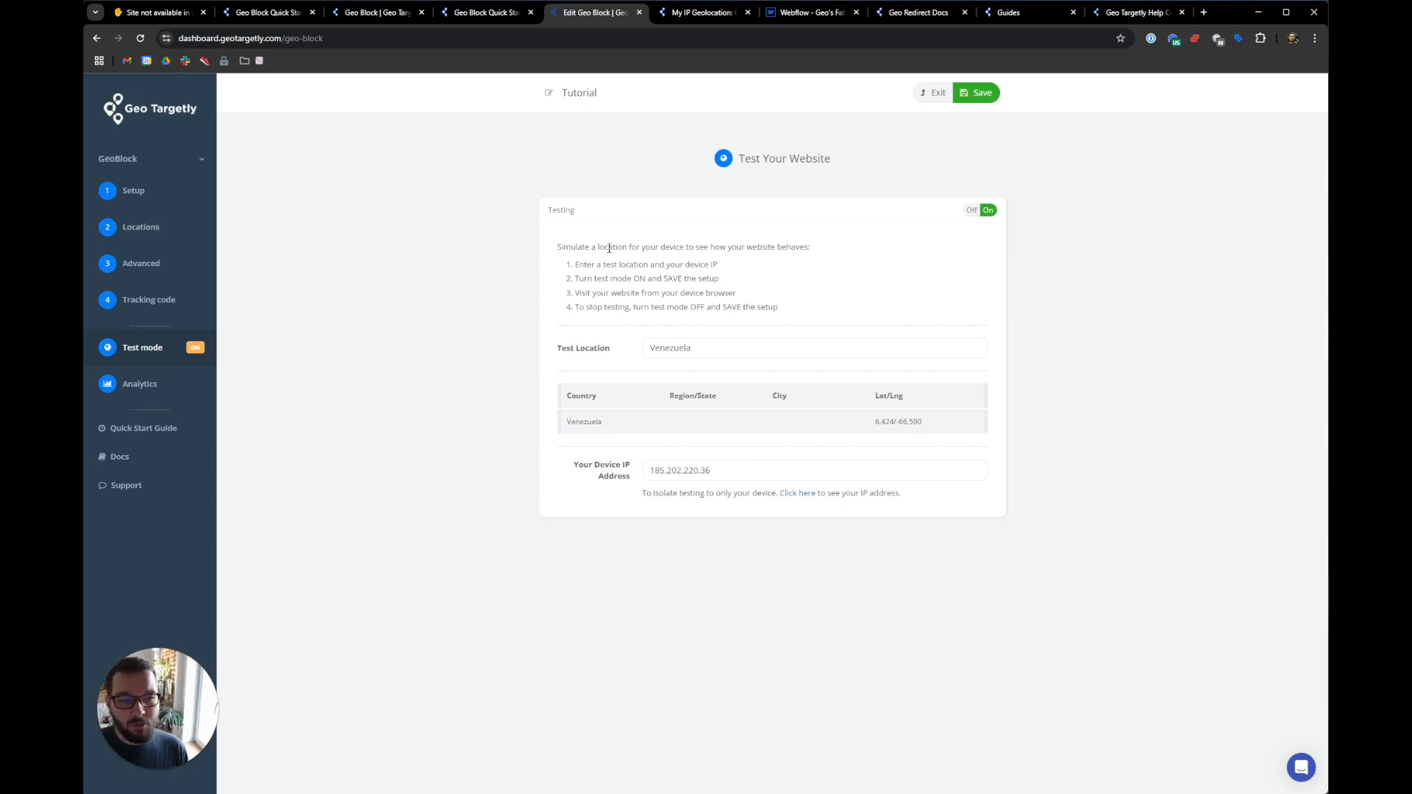
{"action": "left_click", "coordinate": [363, 13]}
{"action": "left_click", "coordinate": [318, 15]}
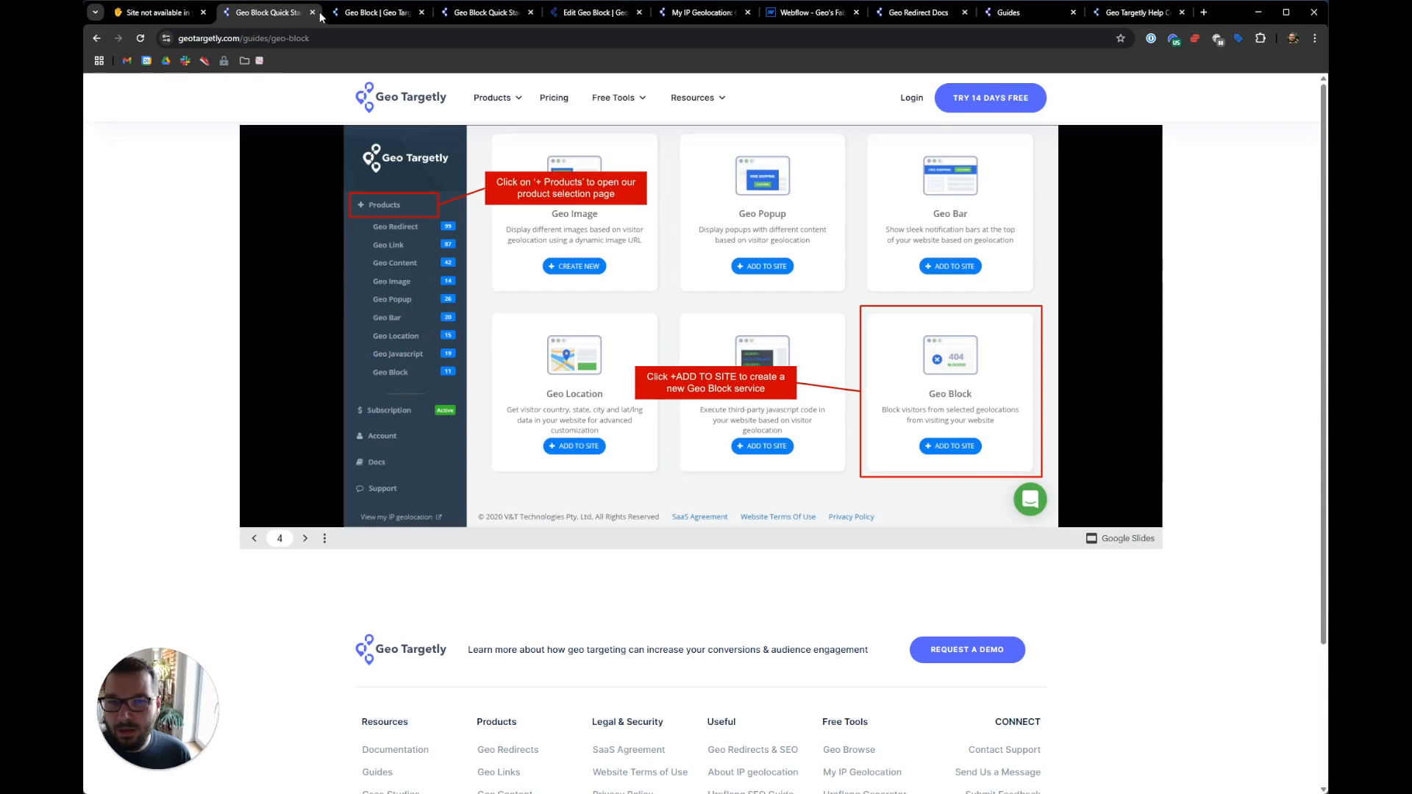
- From the geotargetly.com homepage footer, open HTML5 Geolocation and confirm it shows the region block page
{"action": "left_click", "coordinate": [388, 111]}
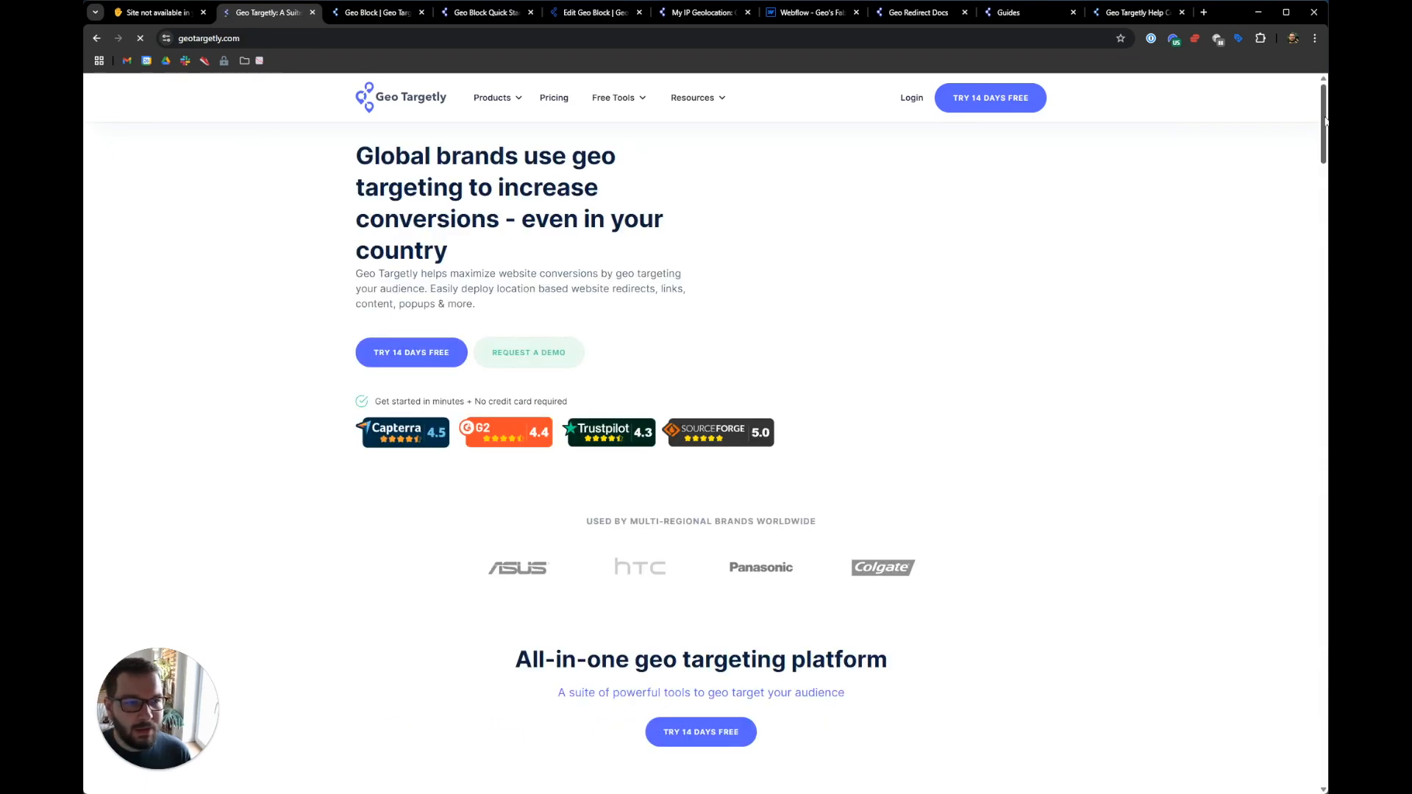
{"action": "scroll", "coordinate": [1307, 479], "scroll_direction": "down", "scroll_amount": 10}
{"action": "left_click_drag", "start_coordinate": [1307, 479], "coordinate": [1305, 772]}
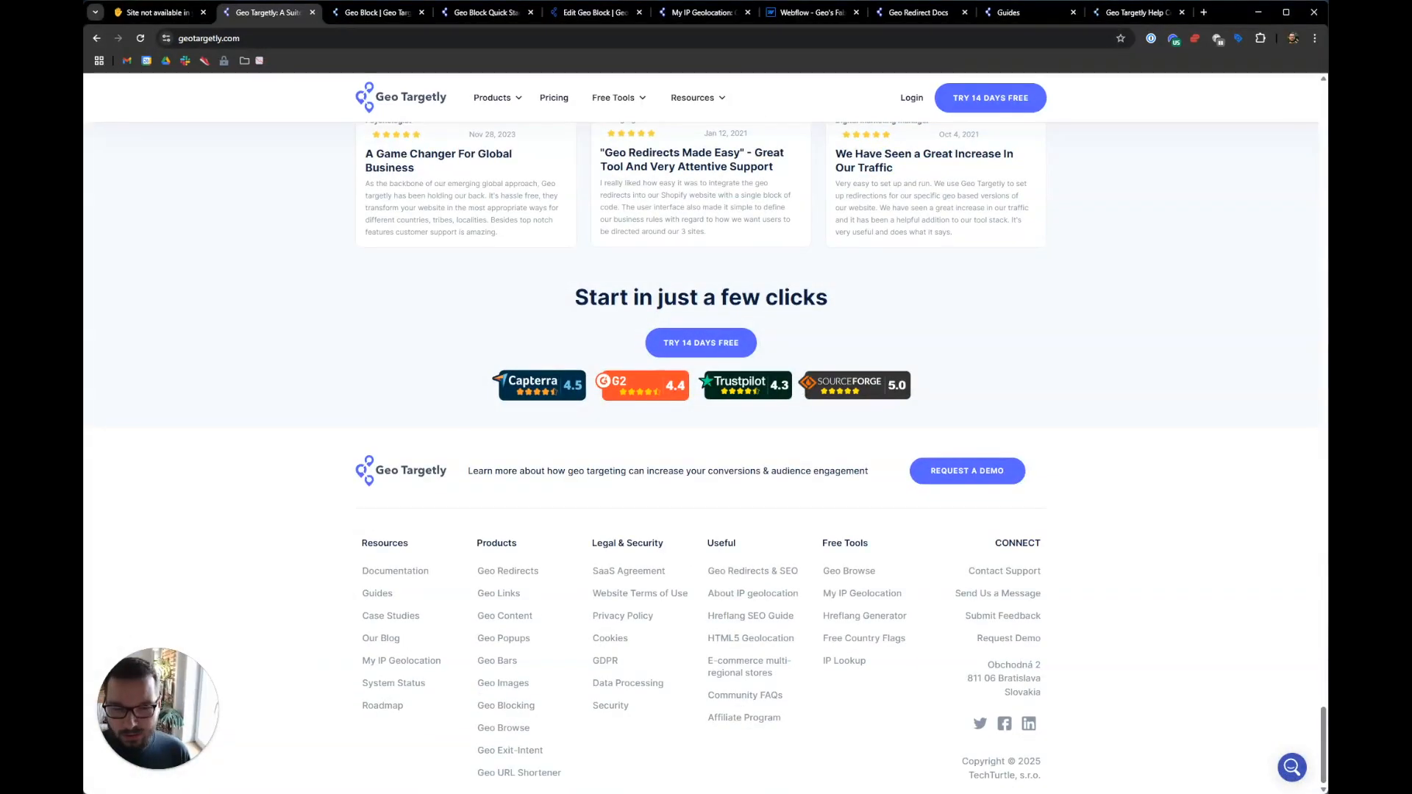
{"action": "left_click", "coordinate": [738, 641]}
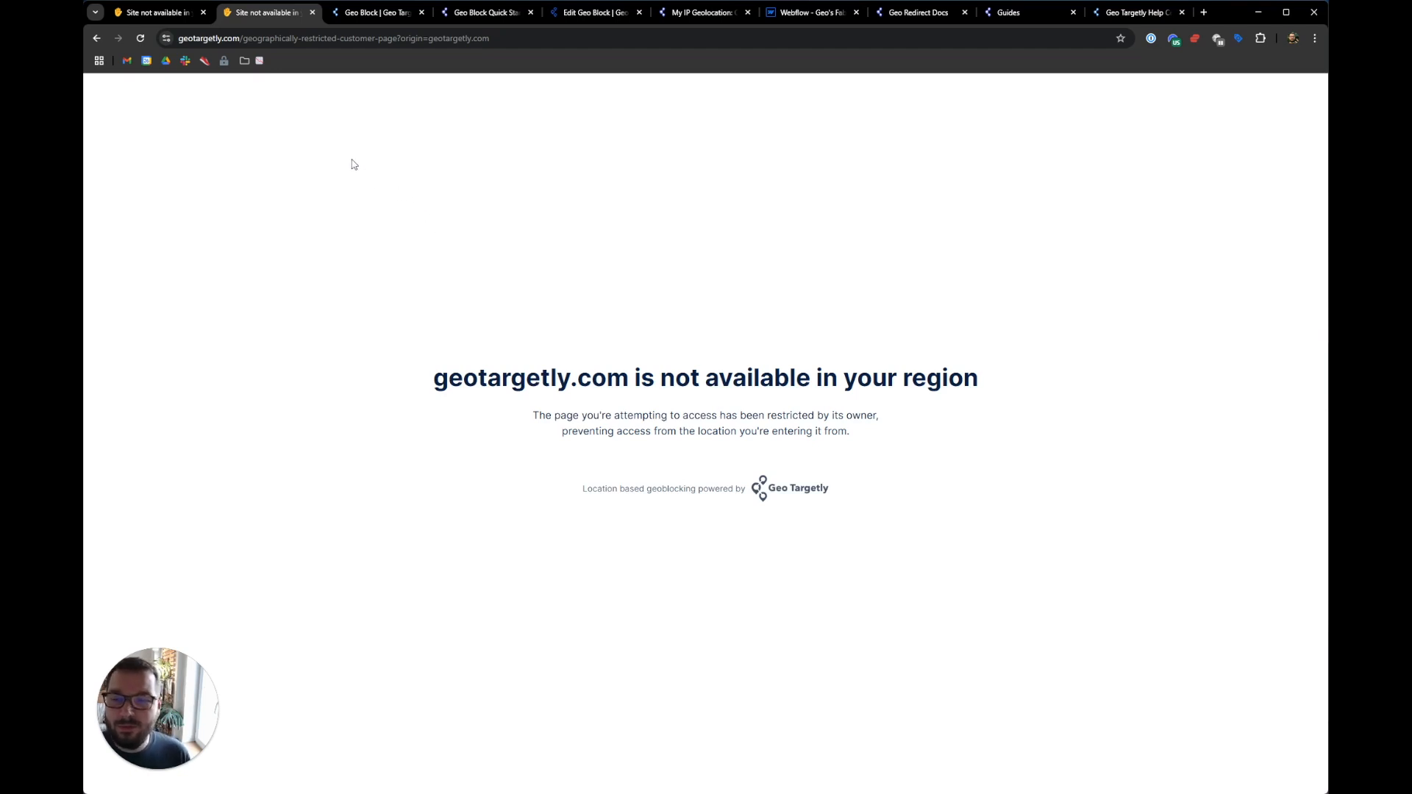
{"action": "left_click", "coordinate": [581, 18]}
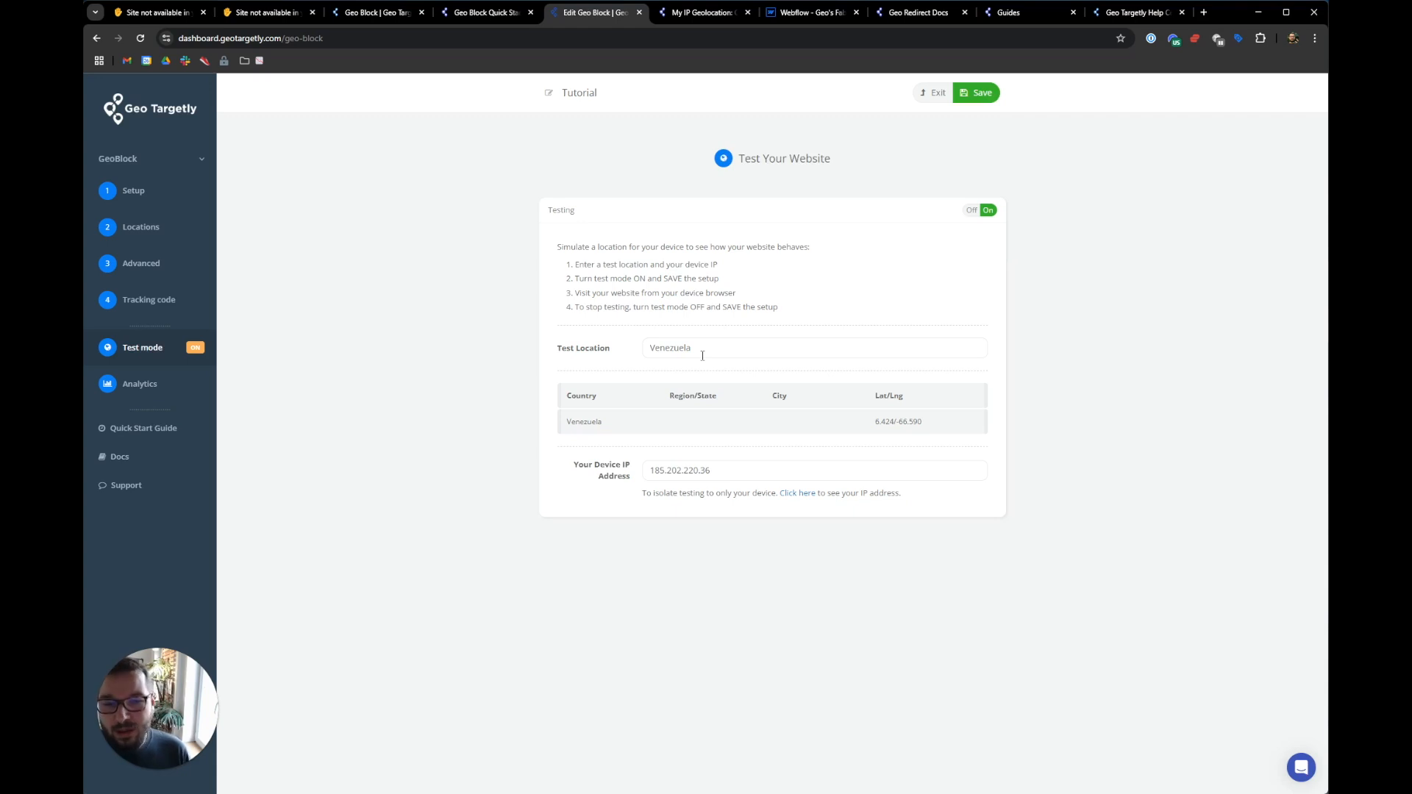
- Copy the Device IP and add it to the Advanced settings IP whitelist
{"action": "triple_click", "coordinate": [698, 471]}
{"action": "key", "text": "ctrl+c"}
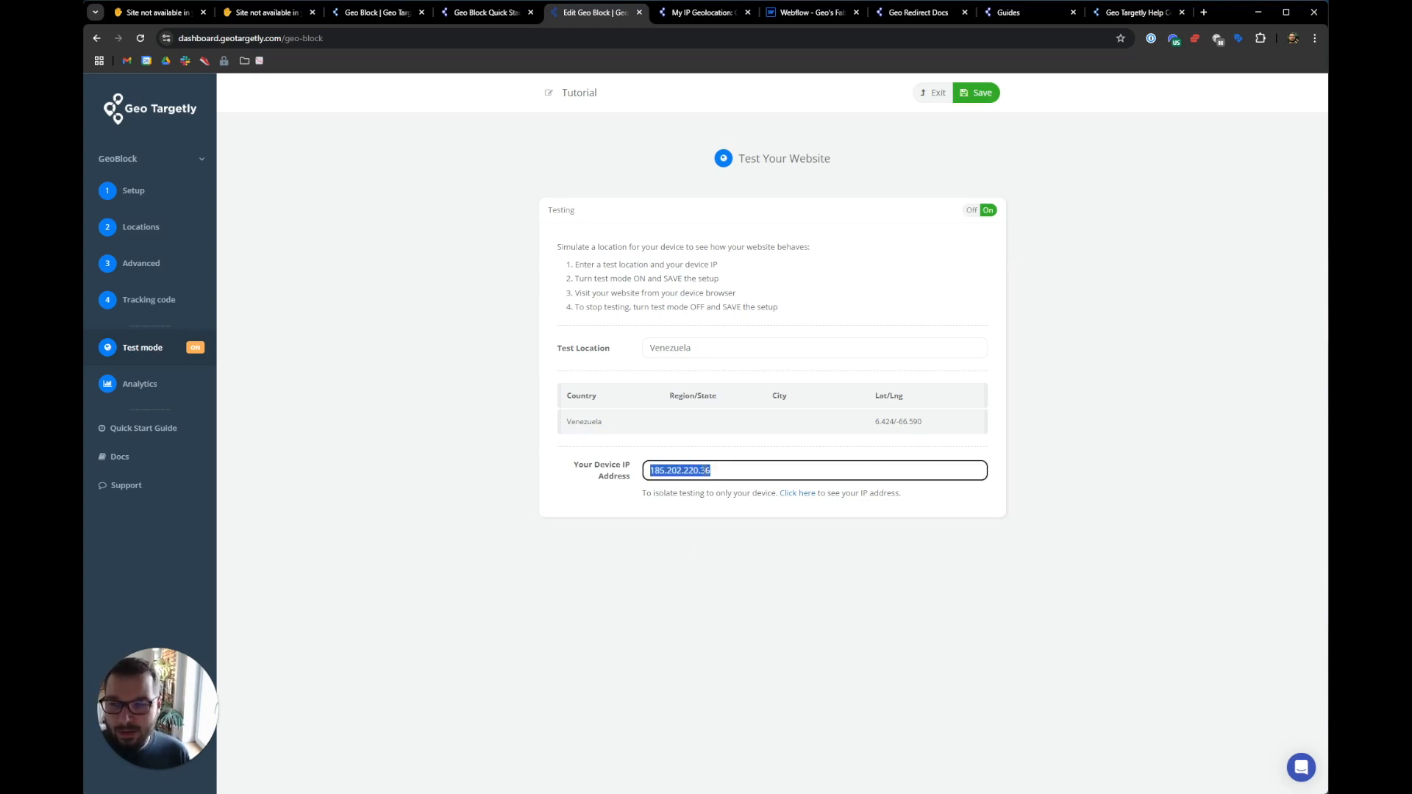
{"action": "left_click", "coordinate": [163, 271]}
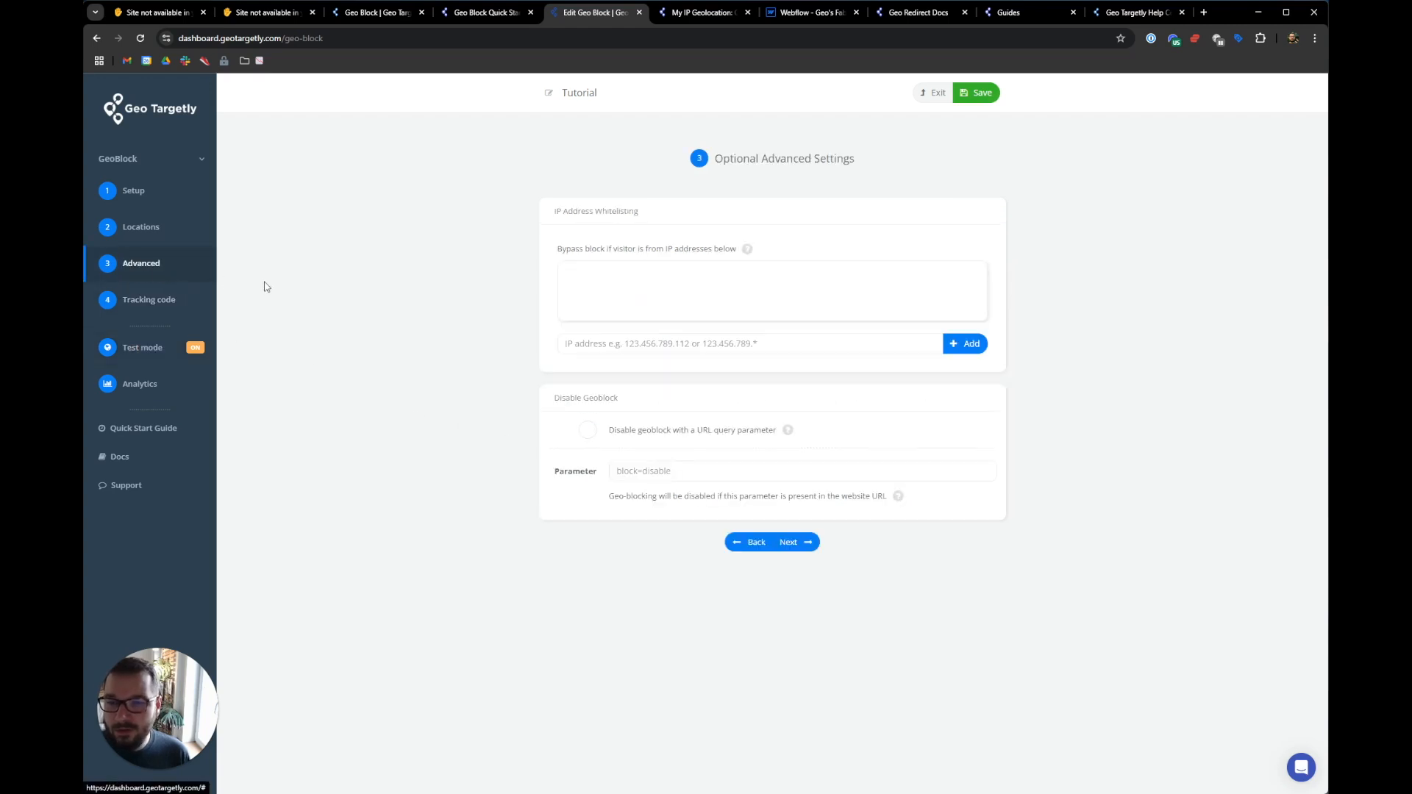
{"action": "left_click", "coordinate": [637, 344]}
{"action": "key", "text": "ctrl+v"}
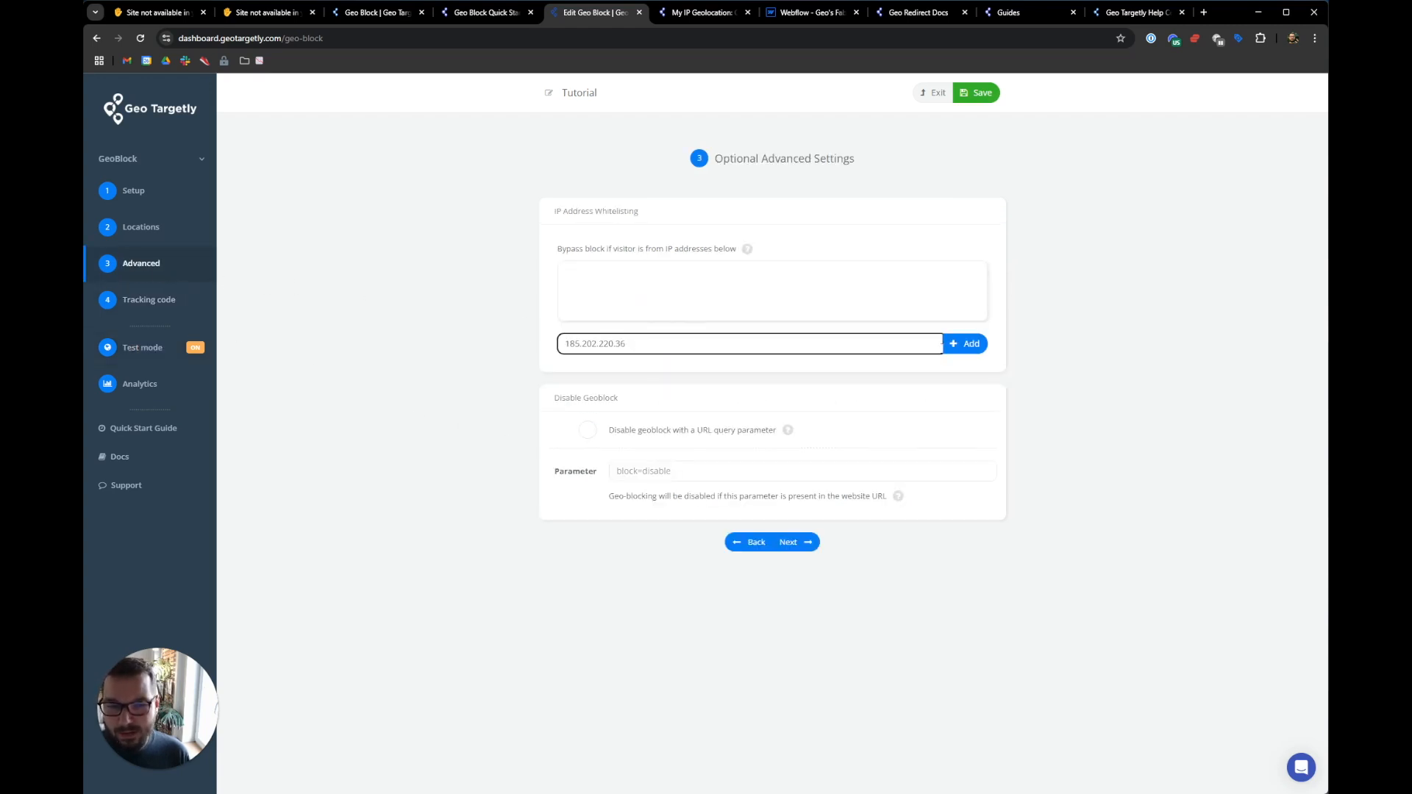
{"action": "left_click", "coordinate": [962, 344]}
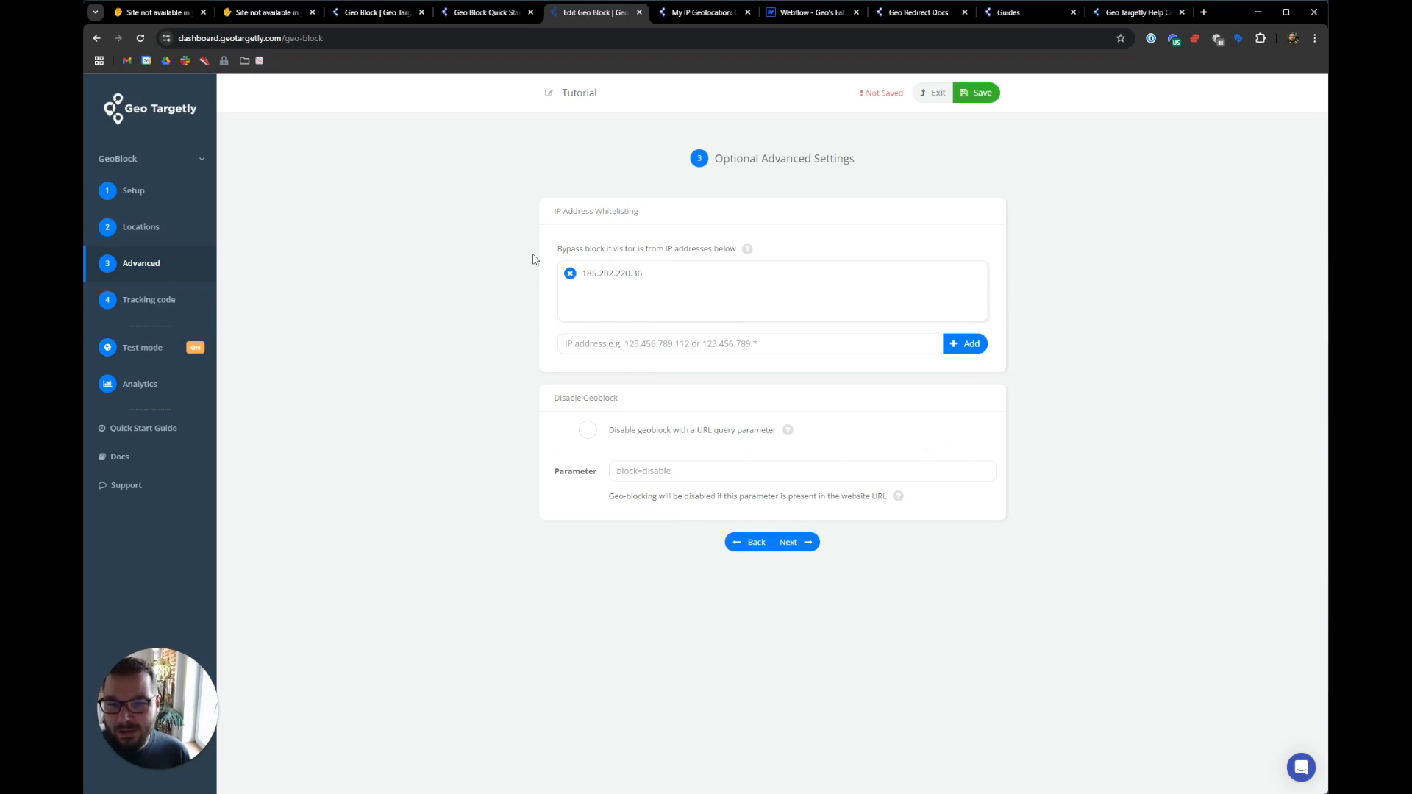
{"action": "left_click", "coordinate": [203, 228]}
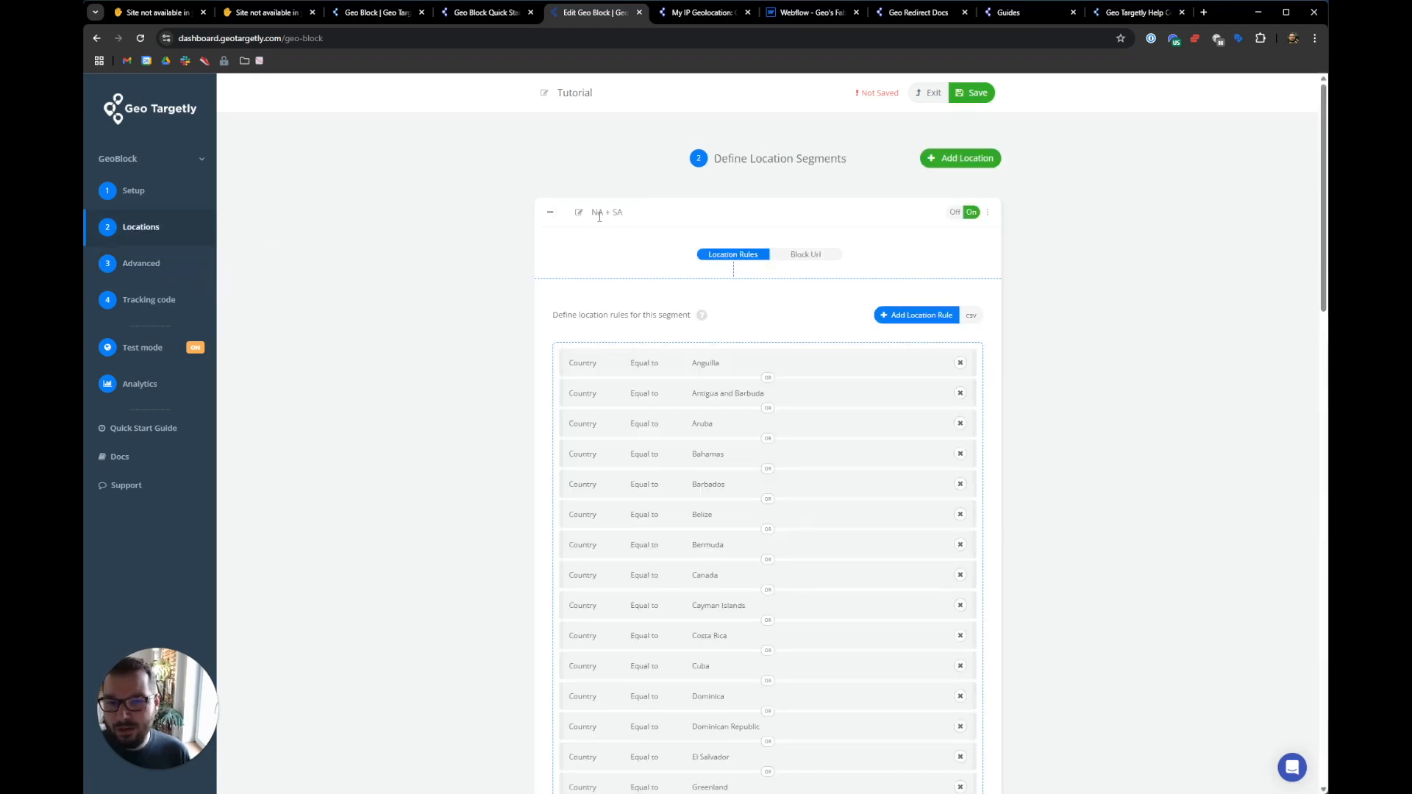
{"action": "left_click", "coordinate": [186, 271]}
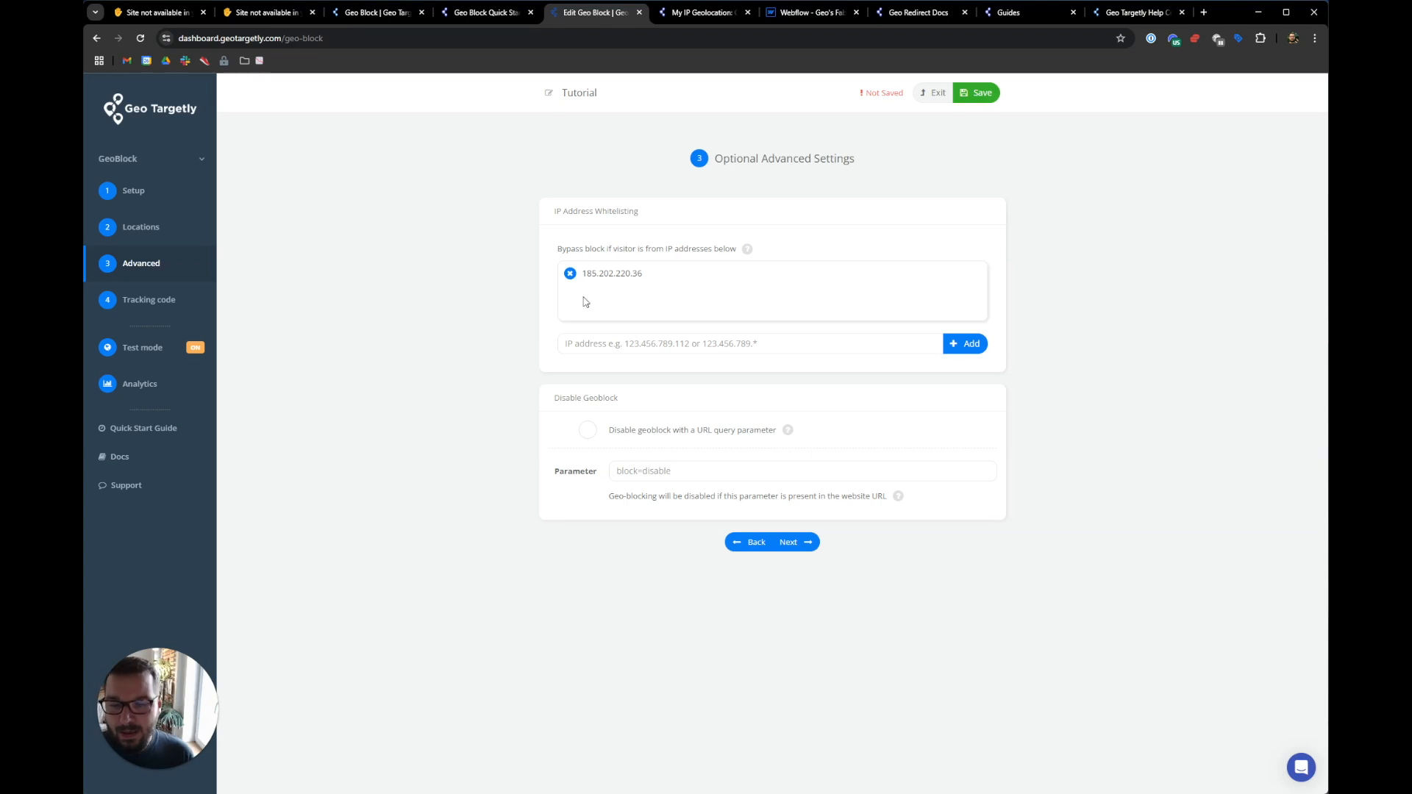
- Turn on 'Disable geoblock with a URL query parameter', set it to block=off, and save
{"action": "left_click_drag", "start_coordinate": [554, 398], "coordinate": [630, 400]}
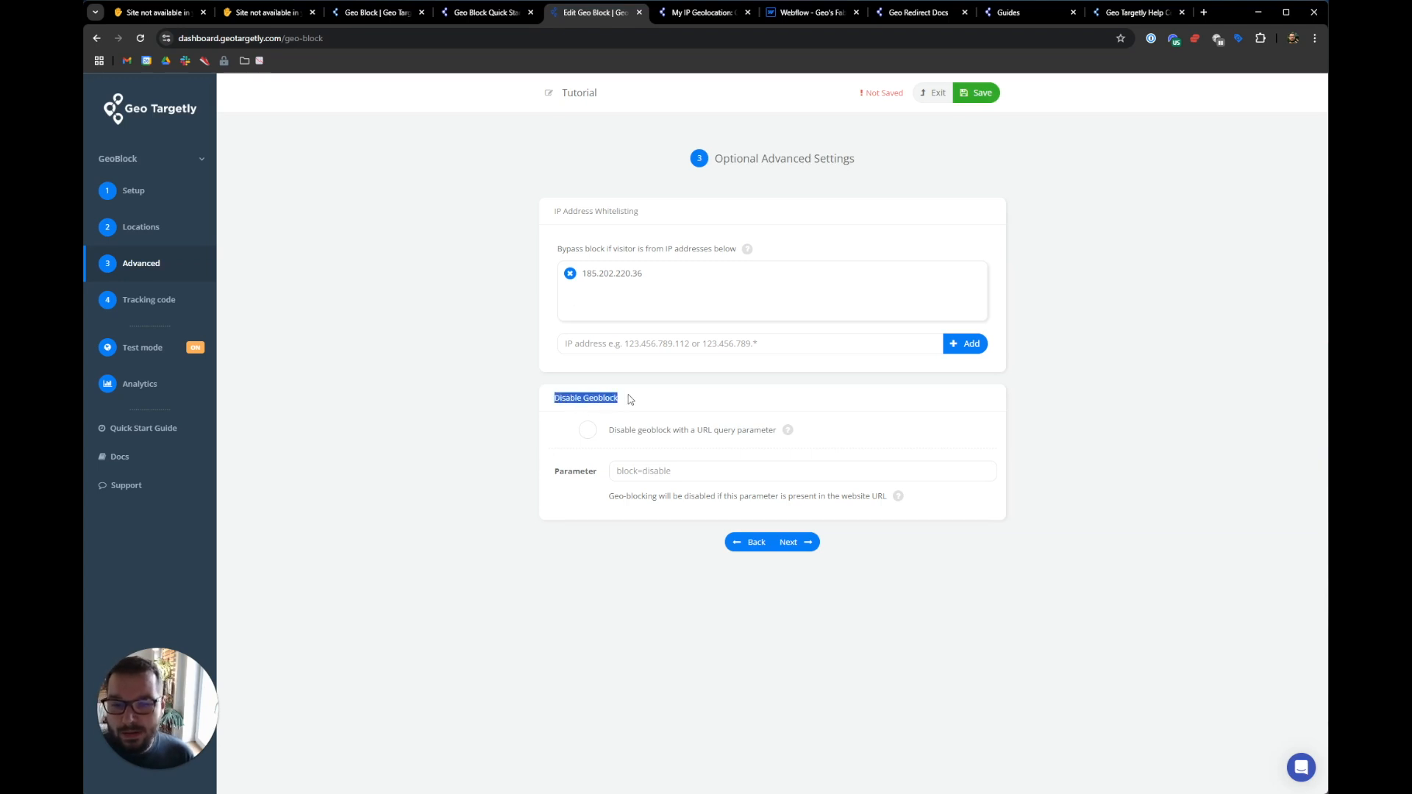
{"action": "left_click", "coordinate": [629, 400]}
{"action": "left_click", "coordinate": [587, 431]}
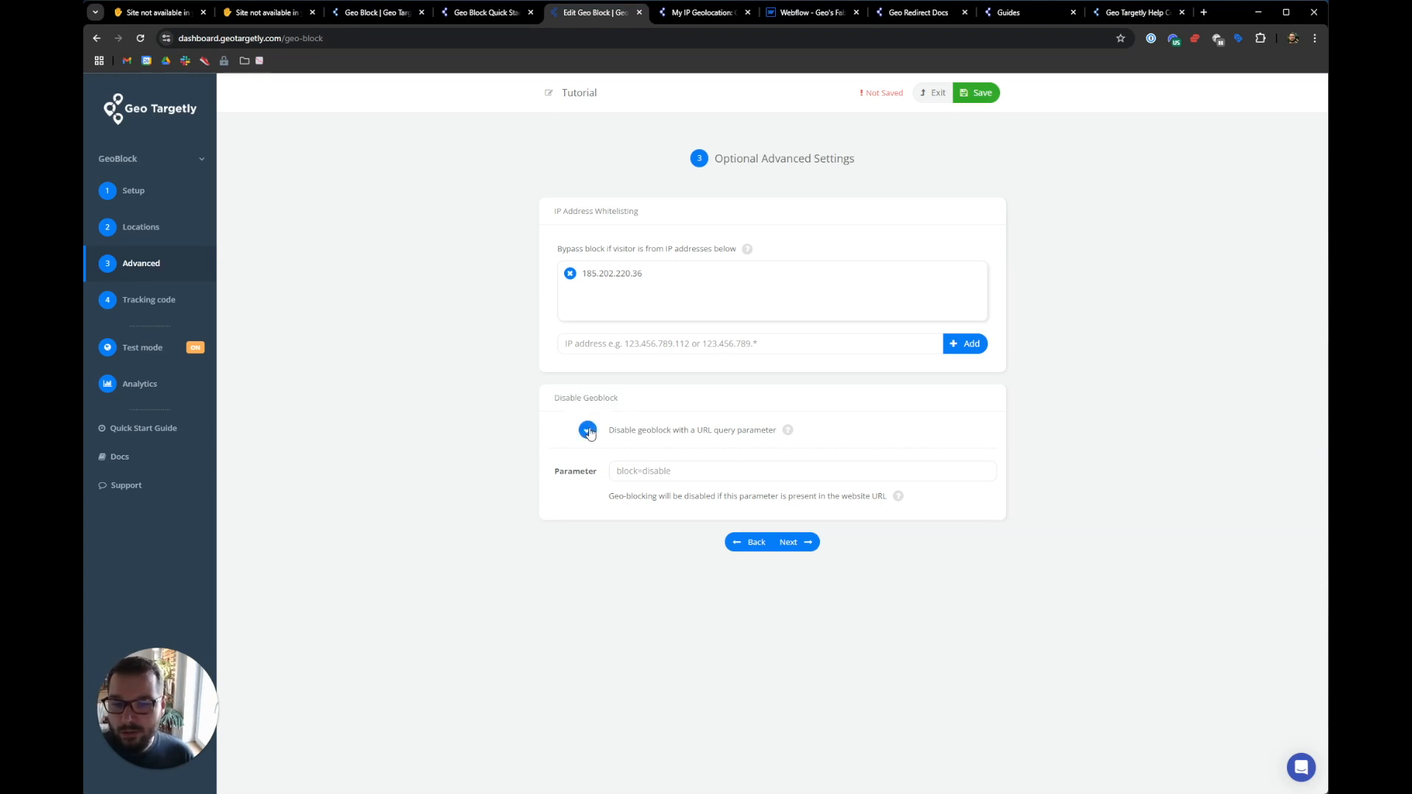
{"action": "left_click", "coordinate": [655, 472]}
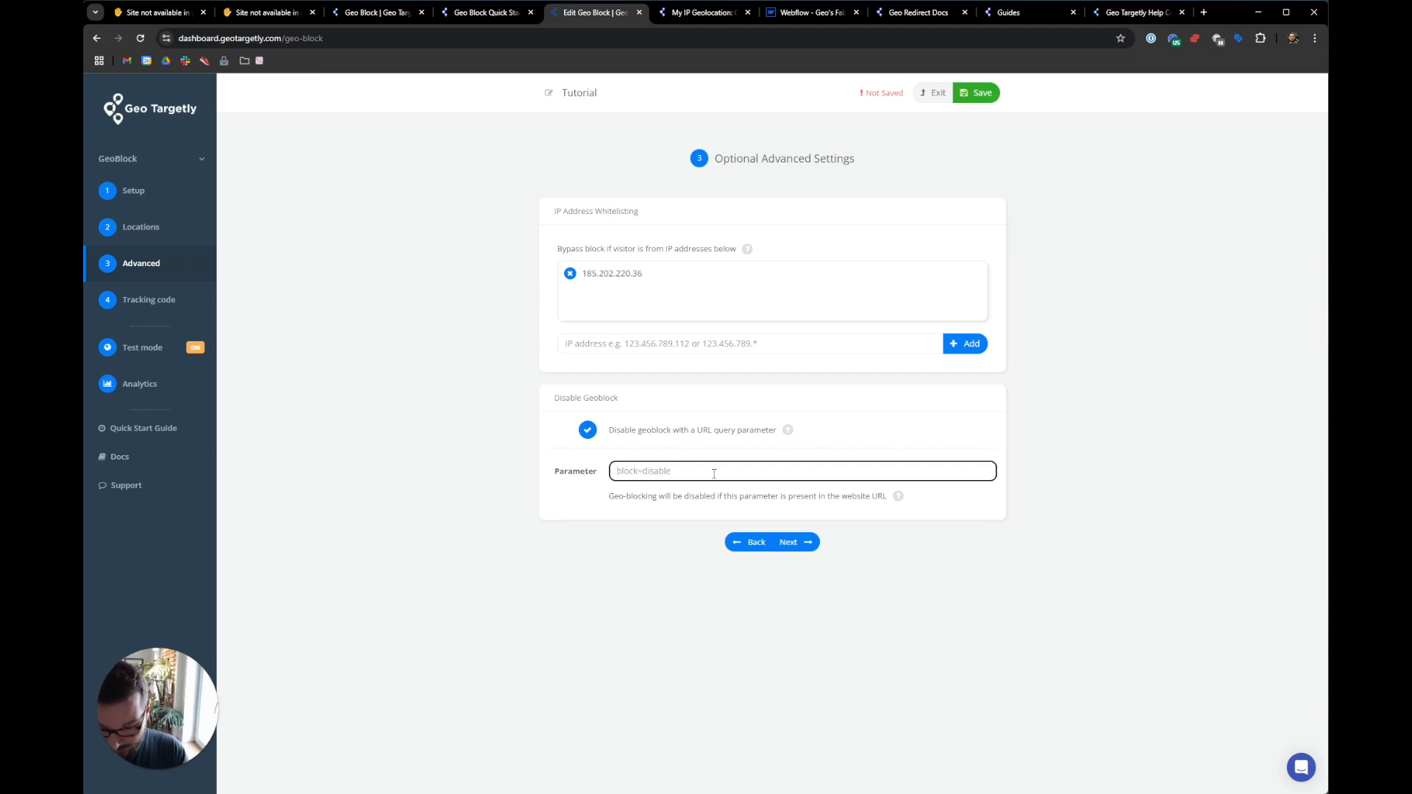
{"action": "type", "text": "block=disable"}
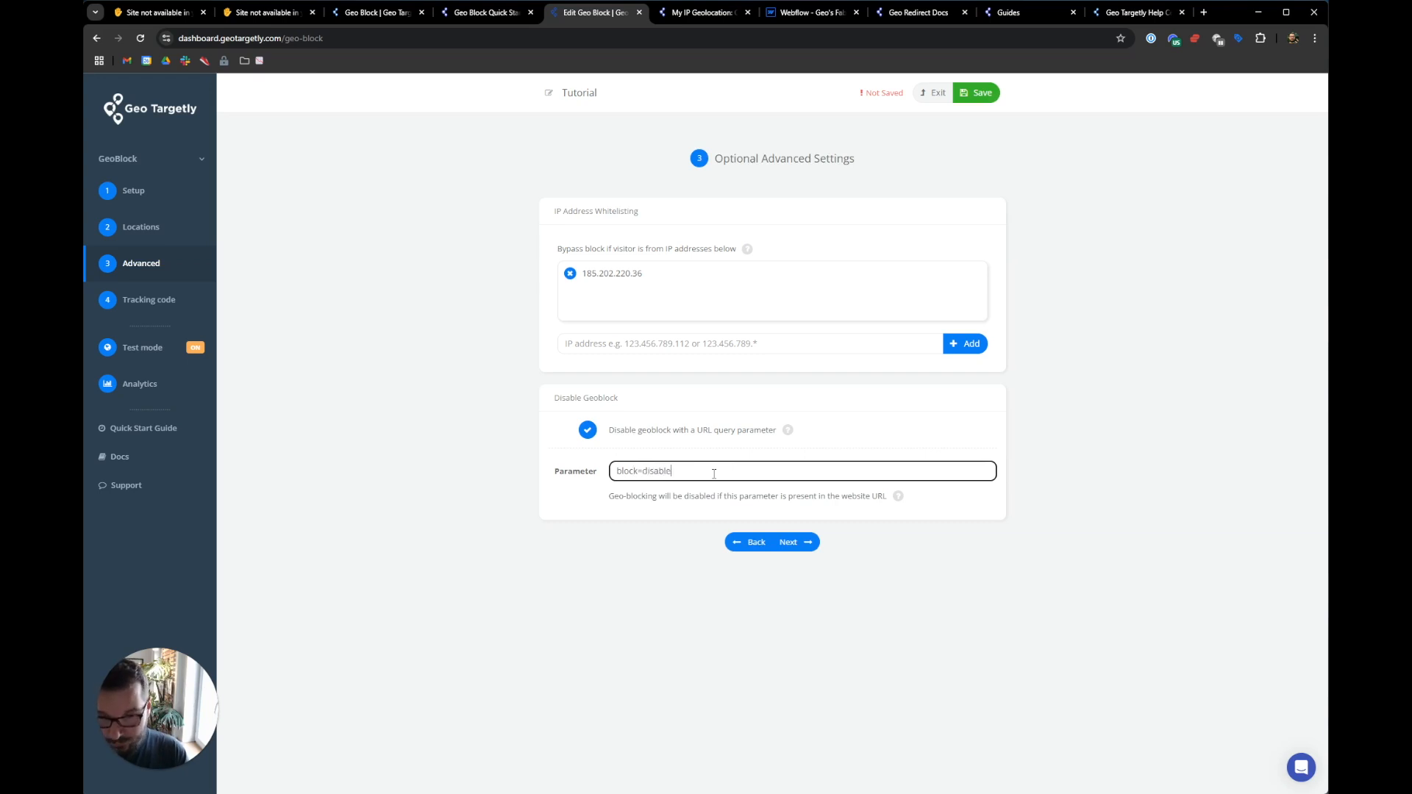
{"action": "key", "text": "ctrl+shift+Left"}
{"action": "type", "text": "ock=off"}
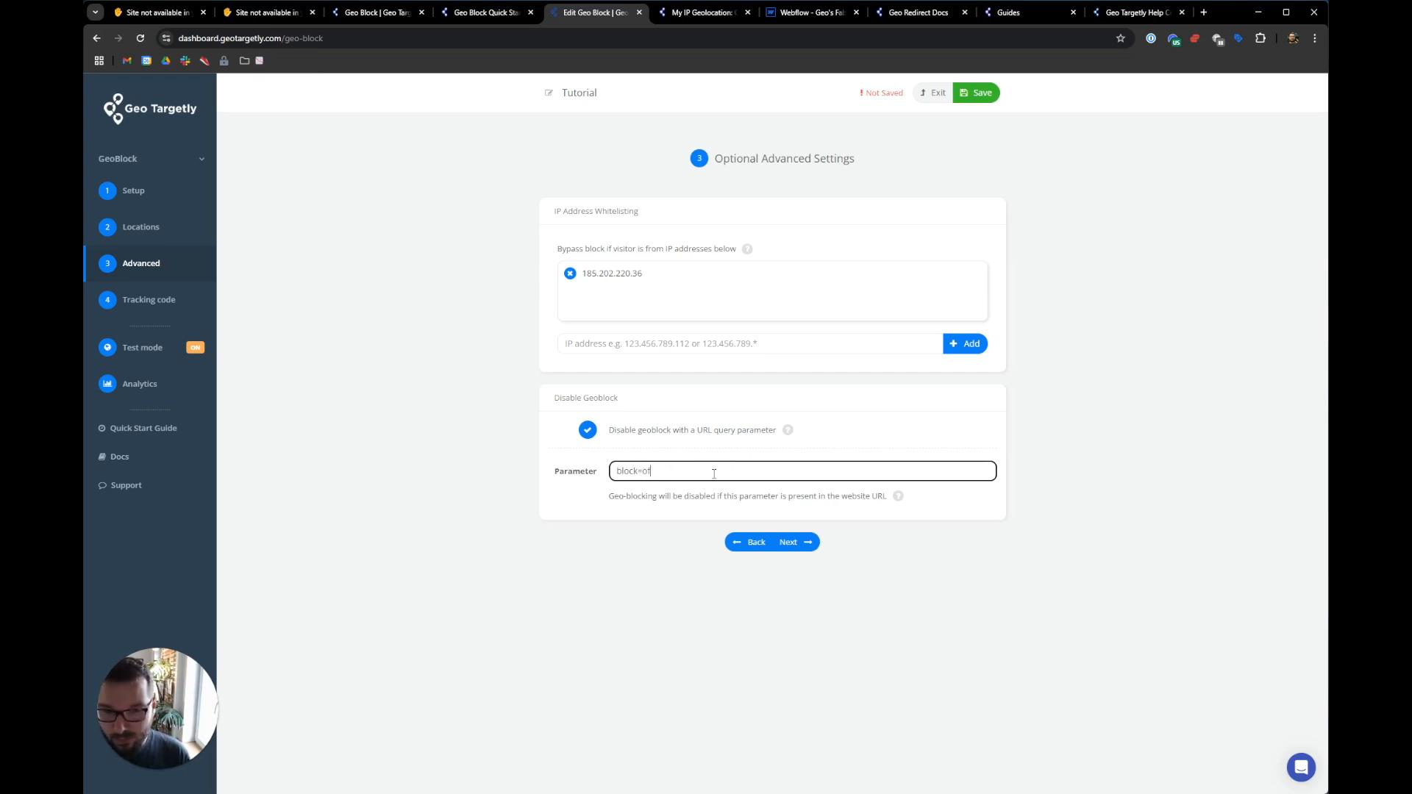
{"action": "left_click", "coordinate": [978, 93]}
{"action": "left_click", "coordinate": [781, 427]}
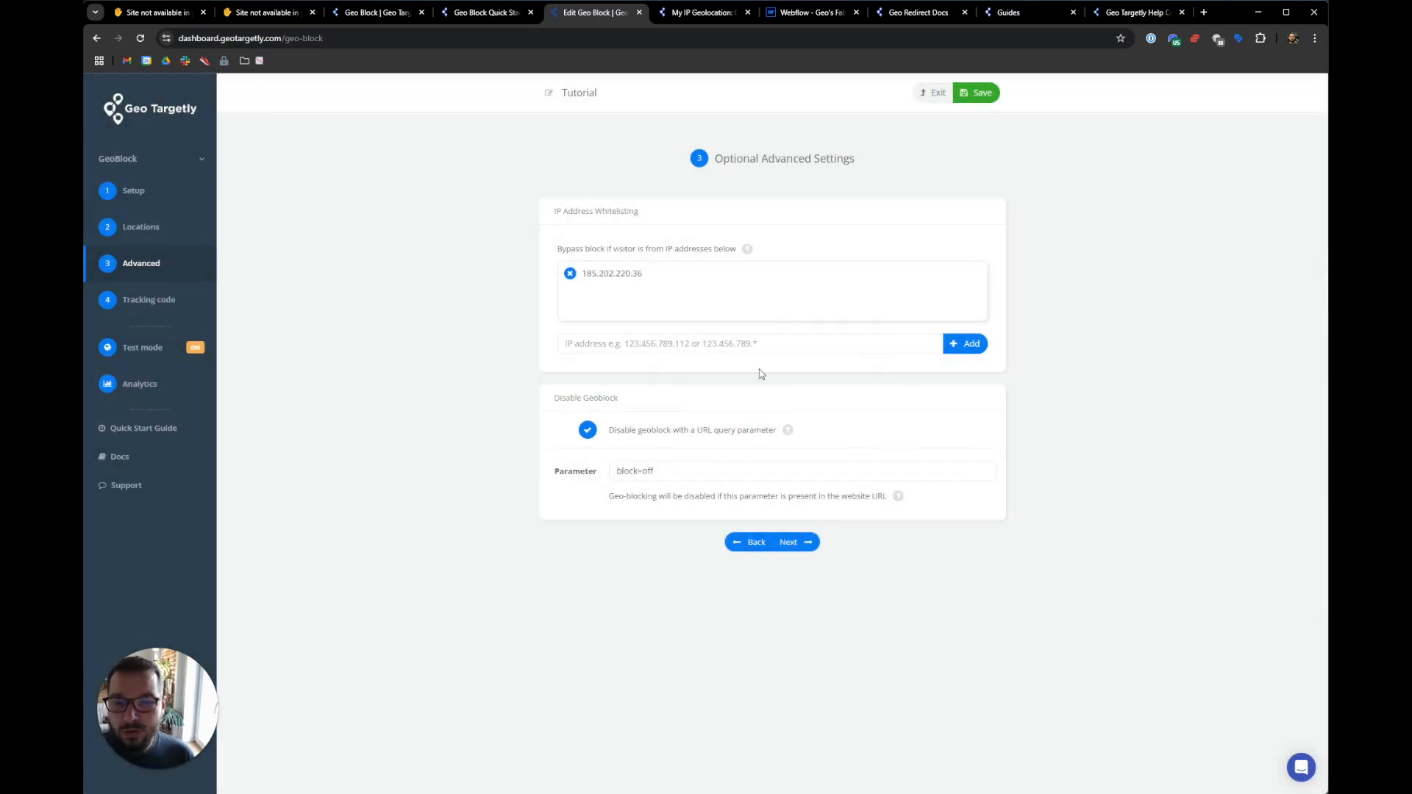
{"action": "left_click", "coordinate": [809, 13]}
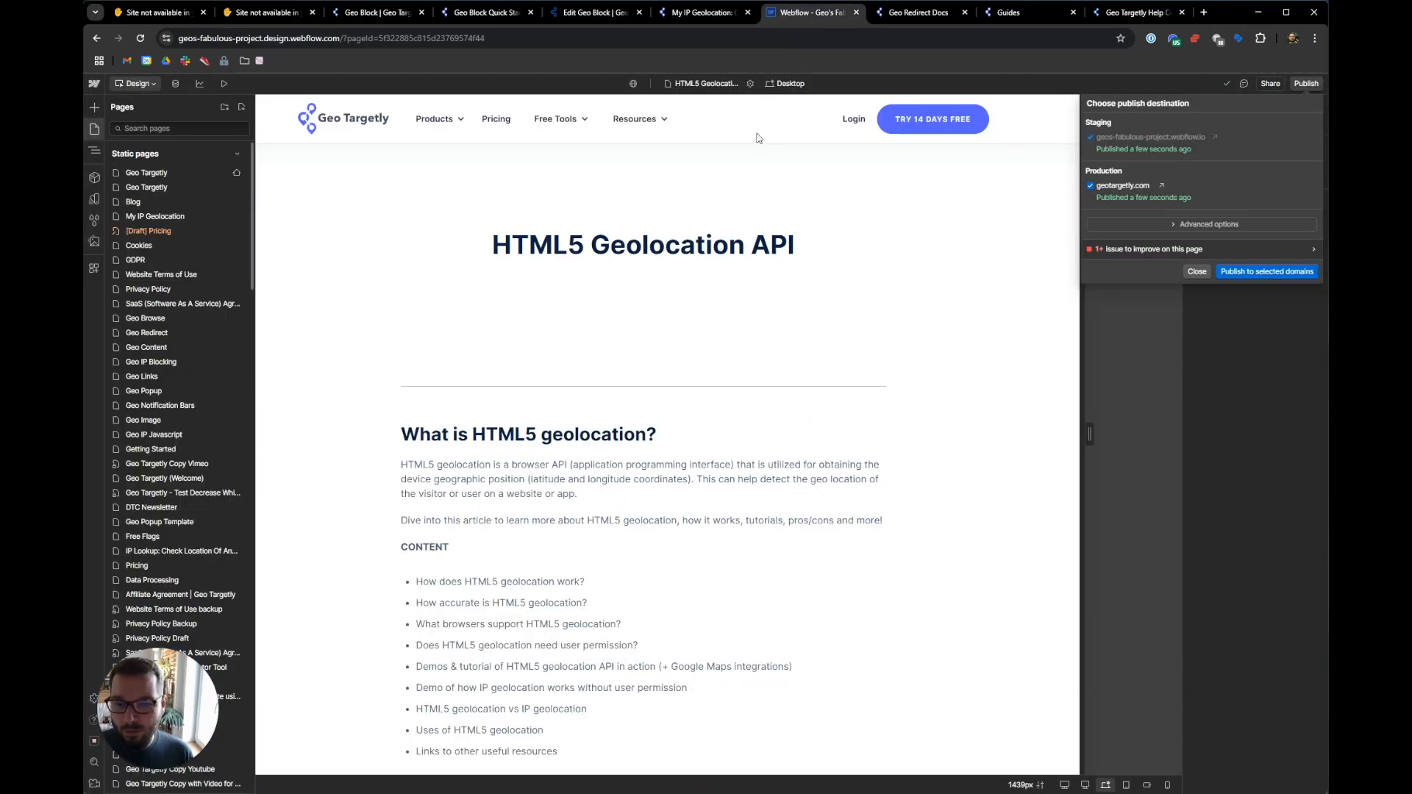
- Check the Geo Targetly script in the HTML5 Geolocation page's Custom Code settings in Webflow
{"action": "left_click", "coordinate": [750, 83]}
{"action": "scroll", "coordinate": [545, 294], "scroll_direction": "down", "scroll_amount": 15}
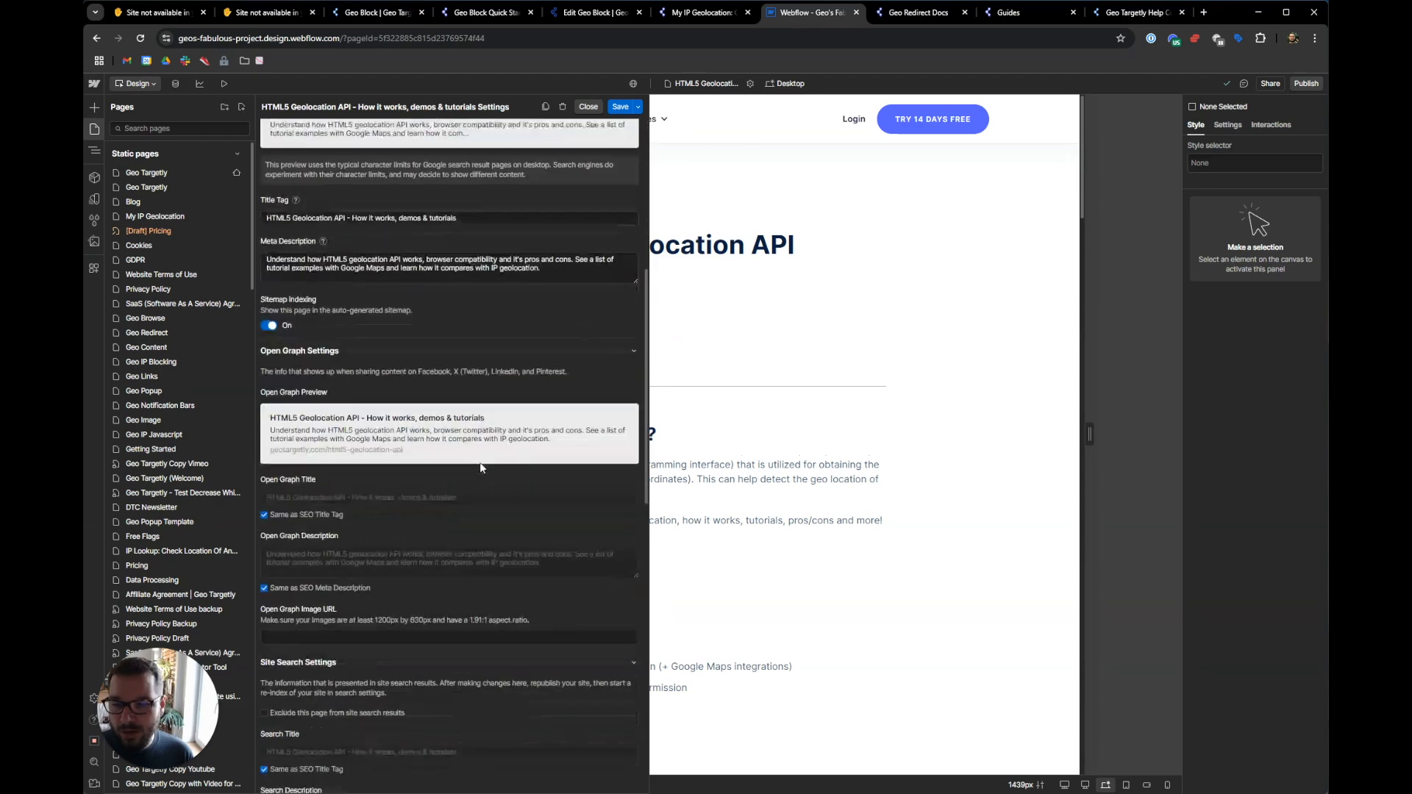
{"action": "scroll", "coordinate": [412, 339], "scroll_direction": "up", "scroll_amount": 3}
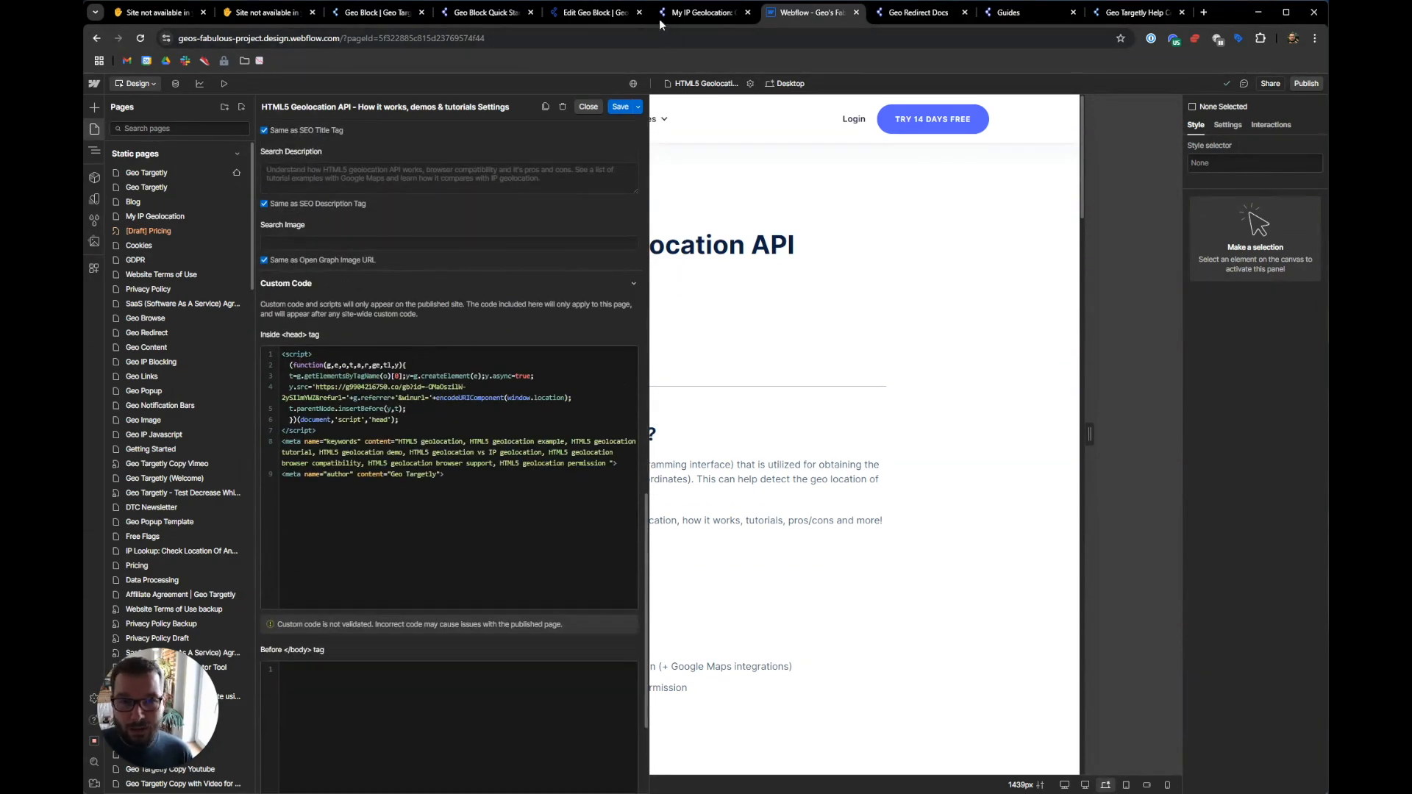
{"action": "left_click", "coordinate": [603, 13]}
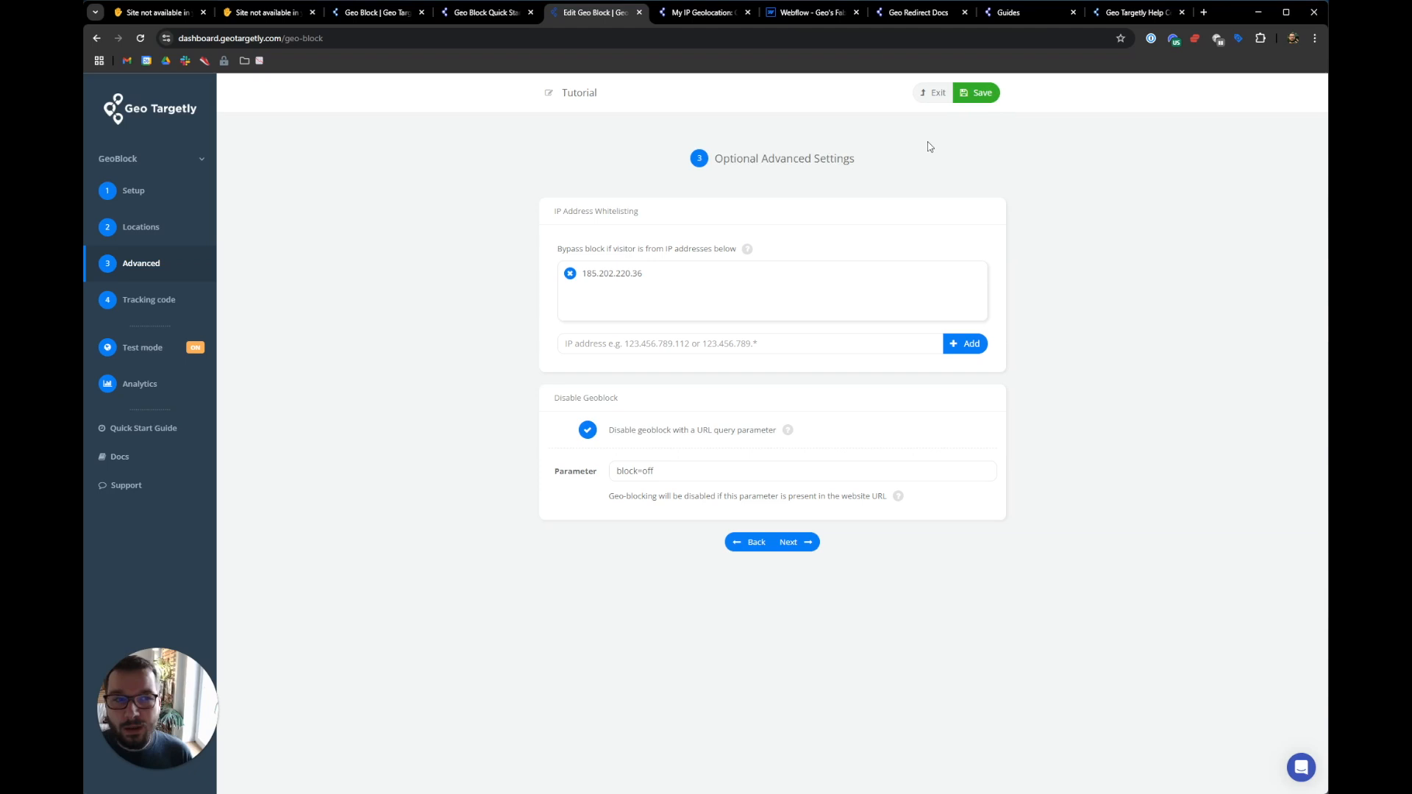
- Go back to the homepage, open the HTML5 Geolocation article, and confirm NordVPN is connected
{"action": "left_click", "coordinate": [145, 349]}
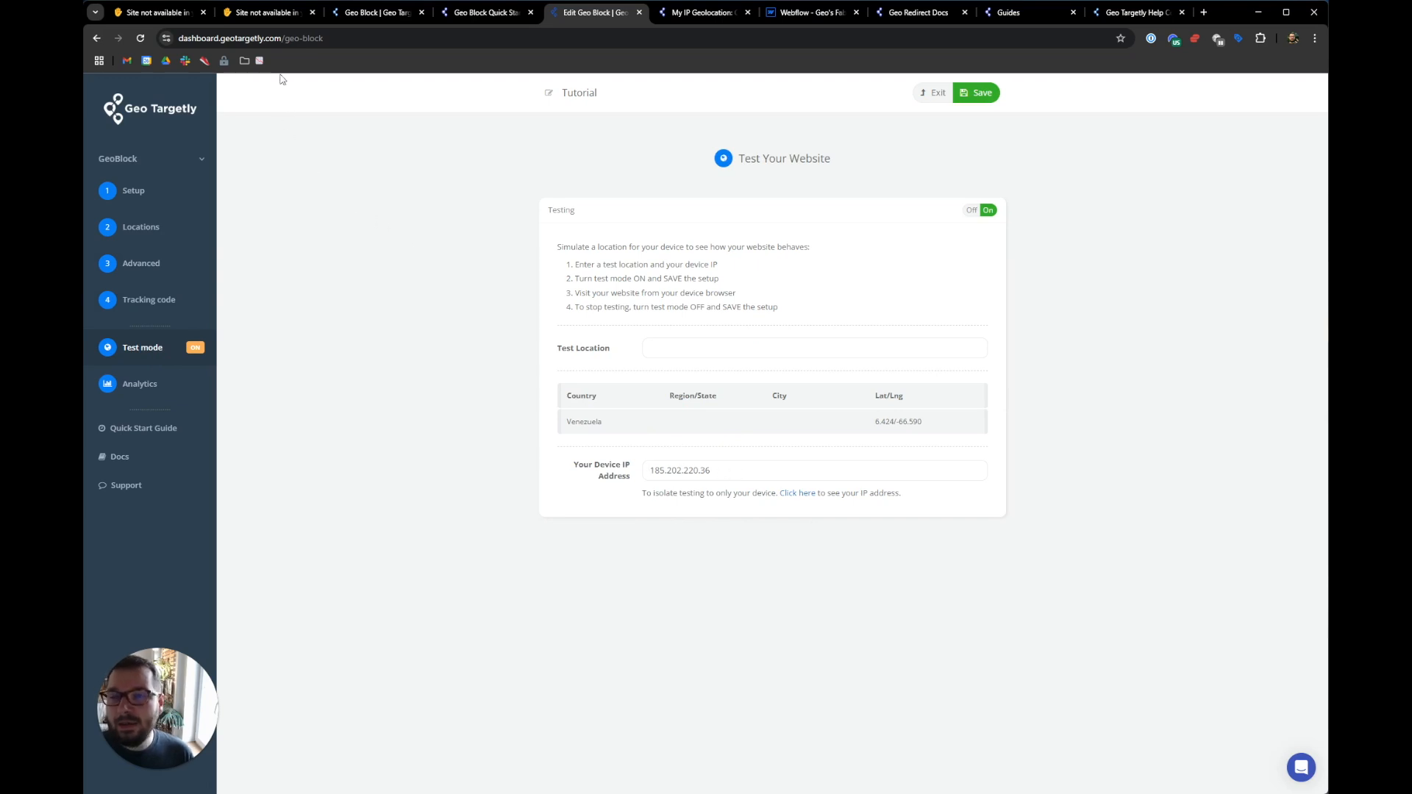
{"action": "left_click", "coordinate": [360, 13]}
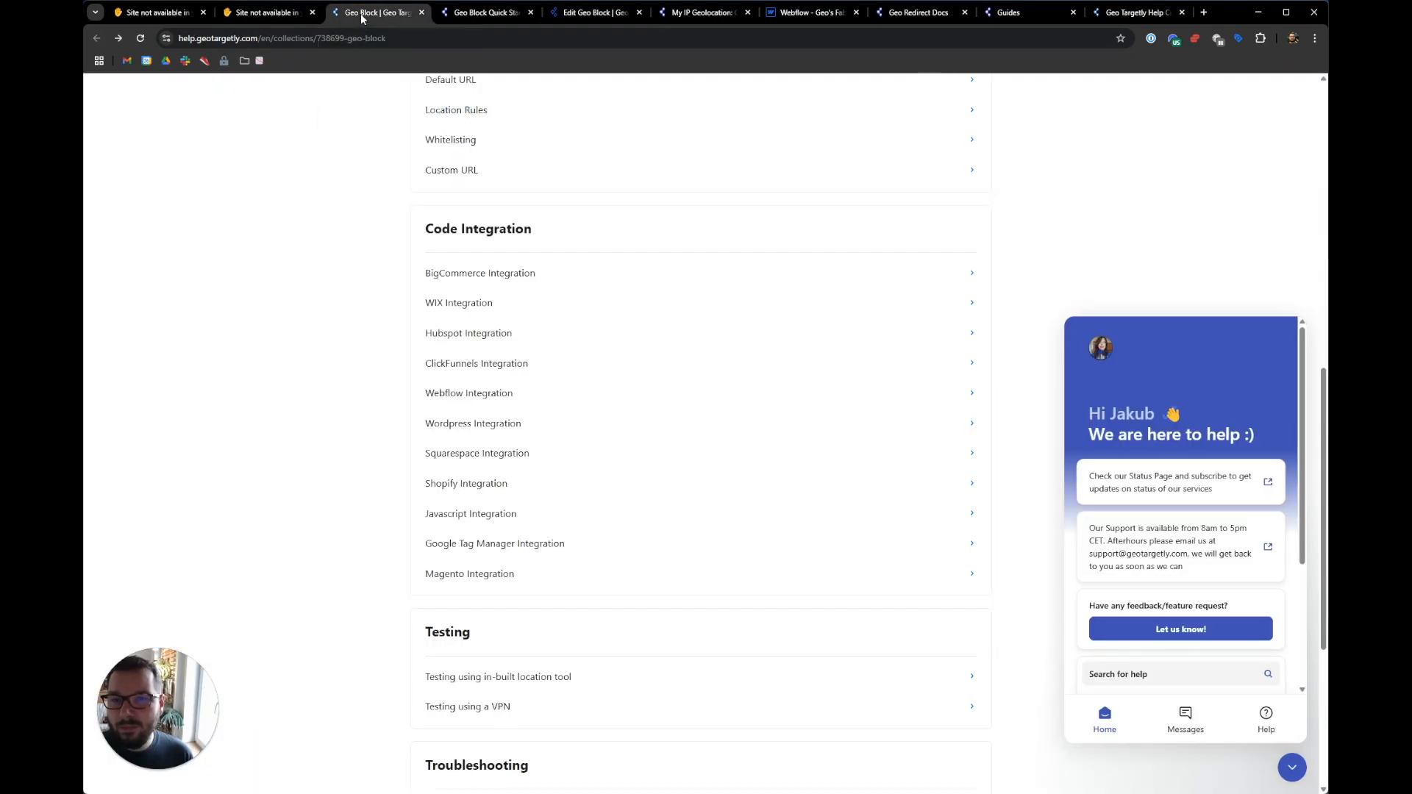
{"action": "left_click", "coordinate": [239, 15]}
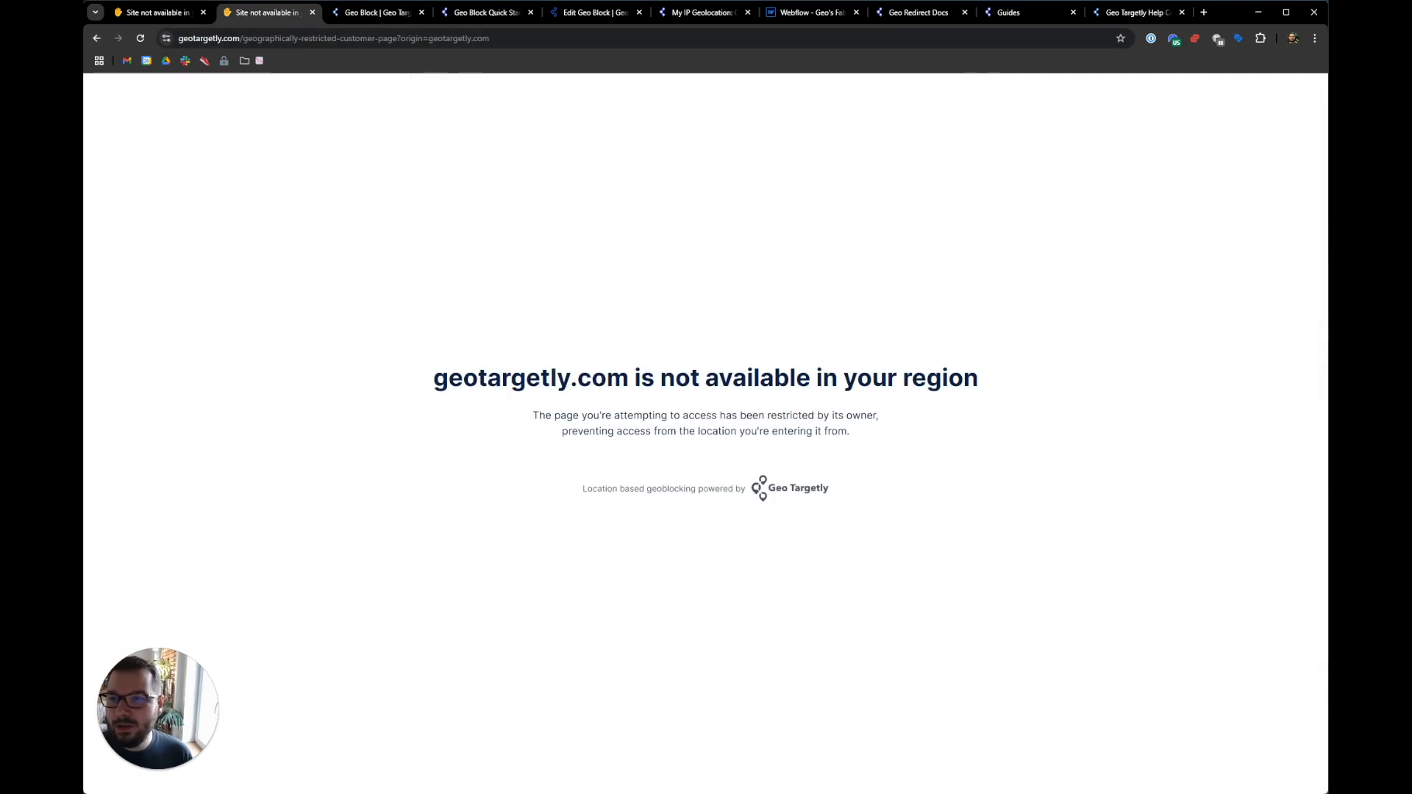
{"action": "left_click_drag", "start_coordinate": [84, 38], "coordinate": [86, 38]}
{"action": "right_click", "coordinate": [98, 38]}
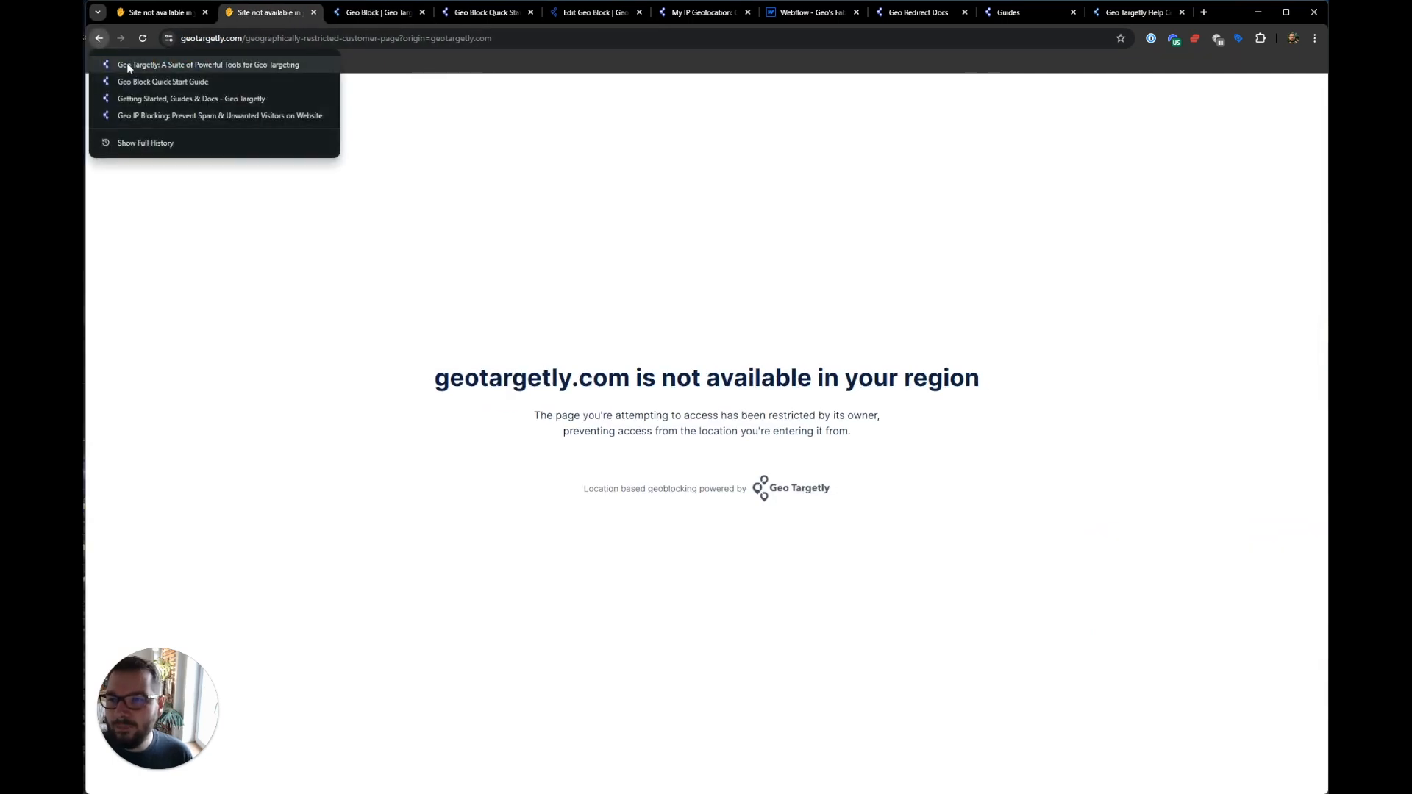
{"action": "left_click", "coordinate": [126, 62]}
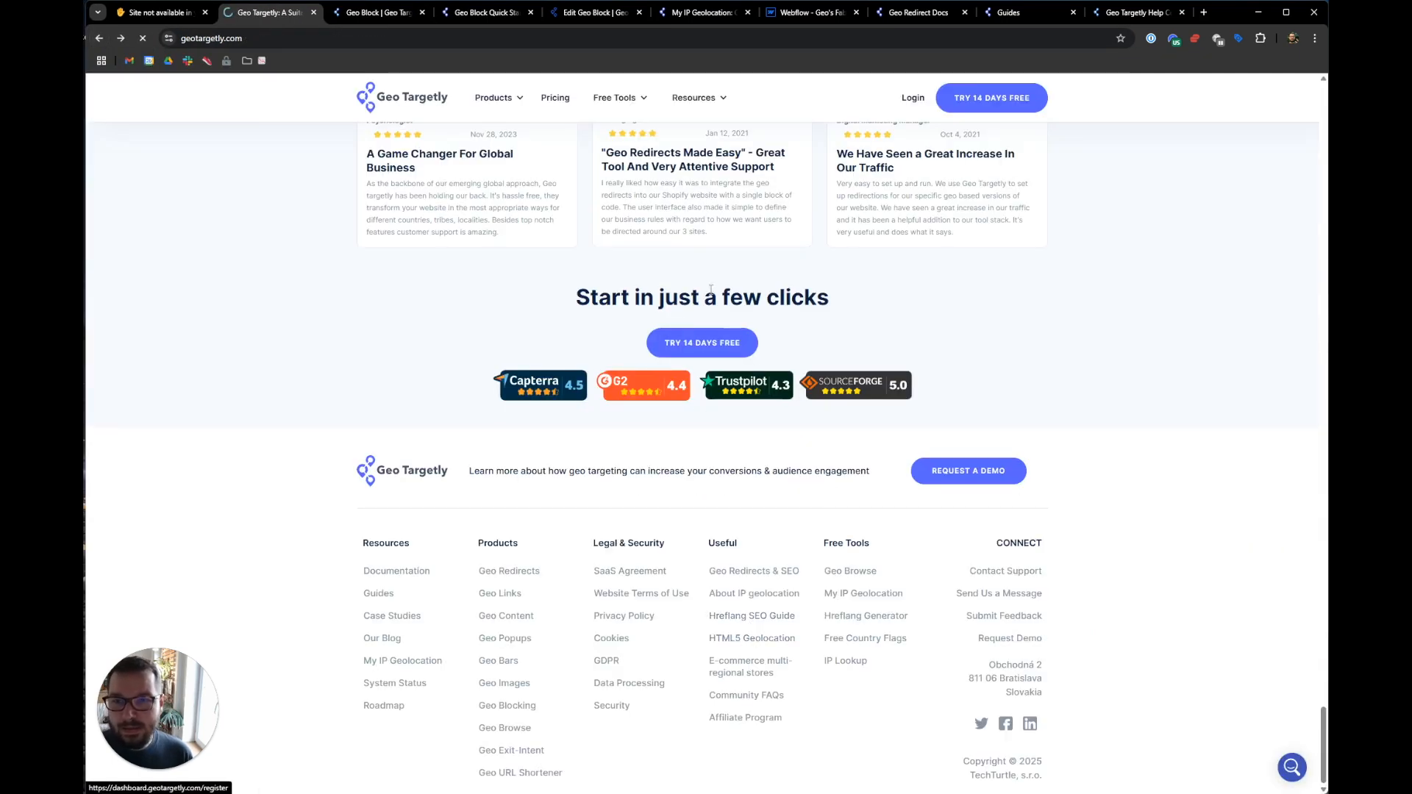
{"action": "left_click", "coordinate": [752, 639]}
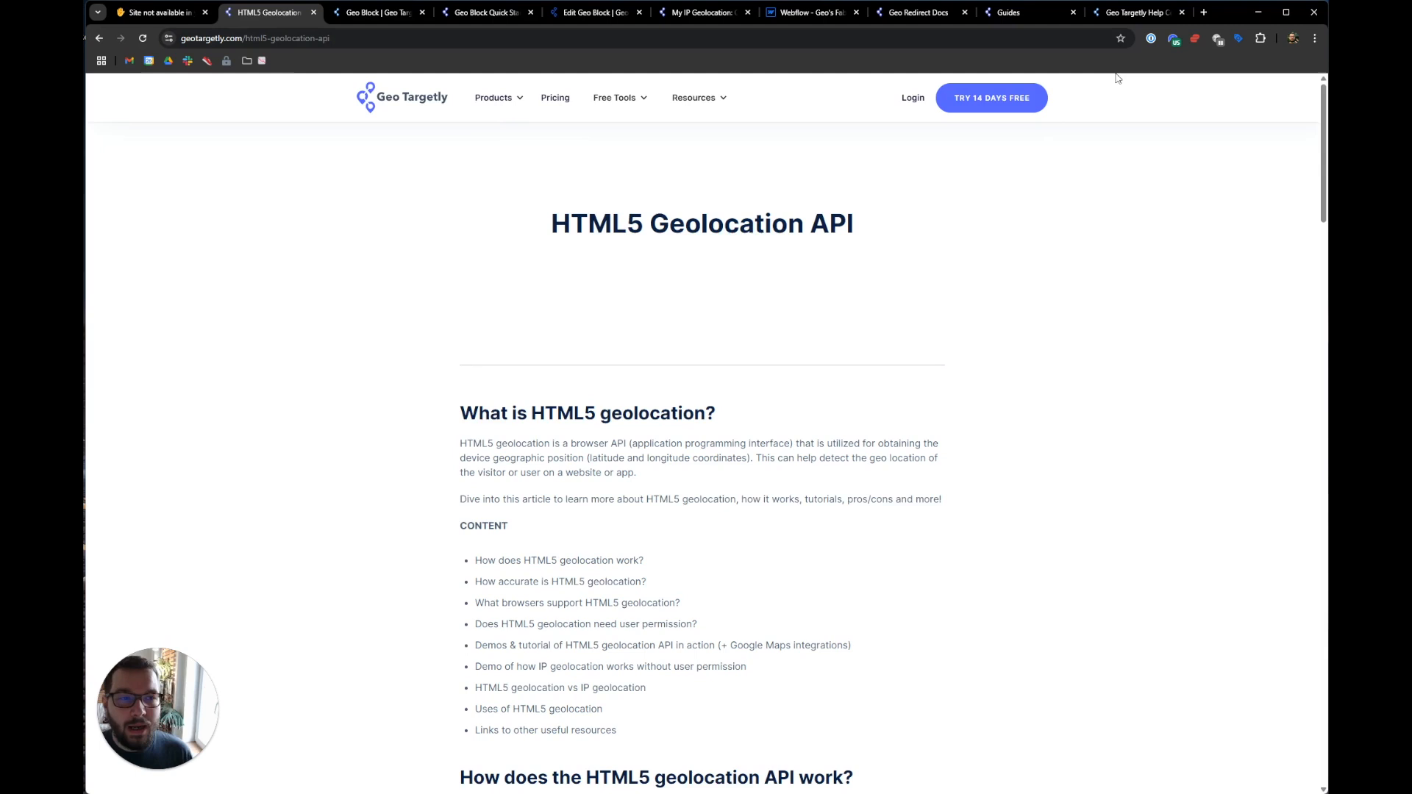
{"action": "left_click", "coordinate": [1175, 38]}
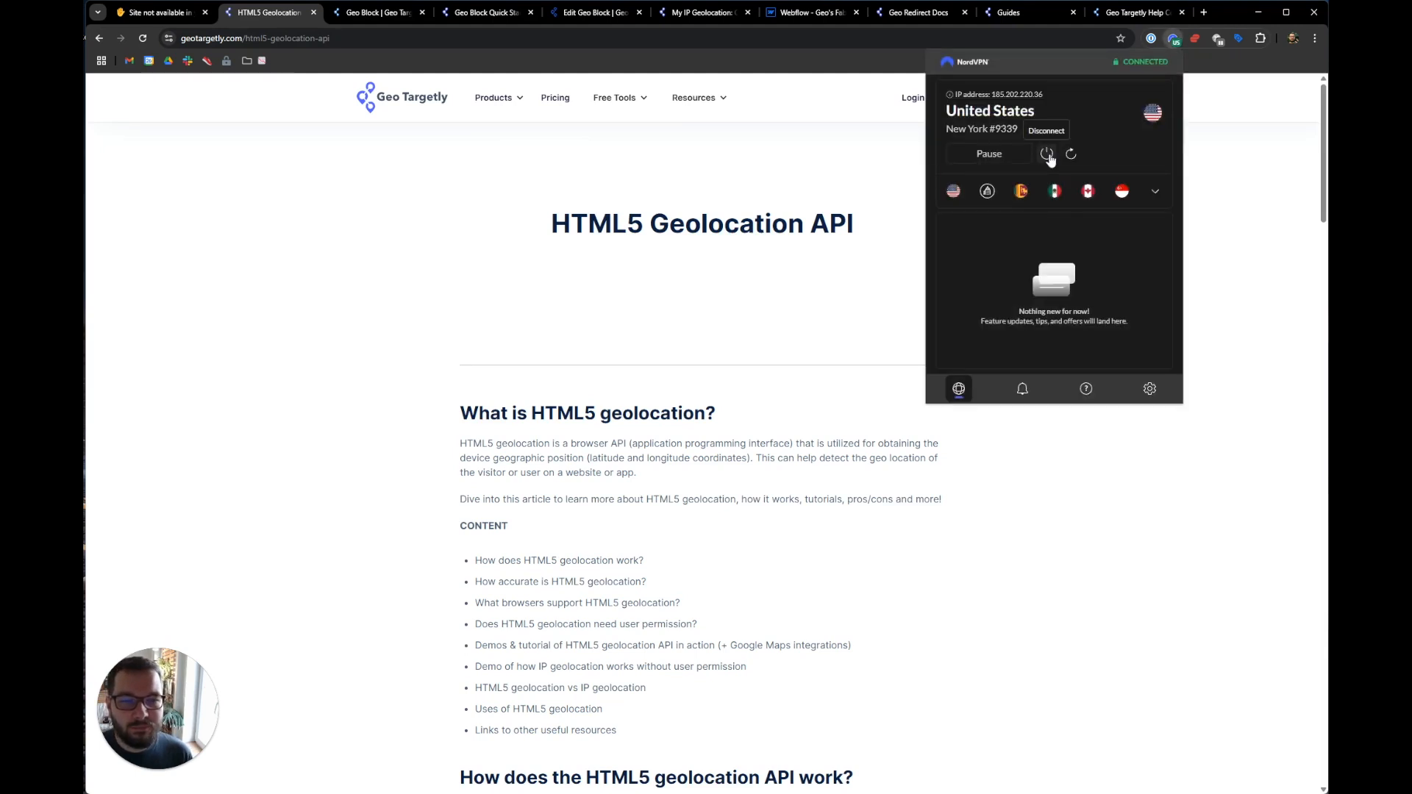
{"action": "left_click", "coordinate": [375, 12]}
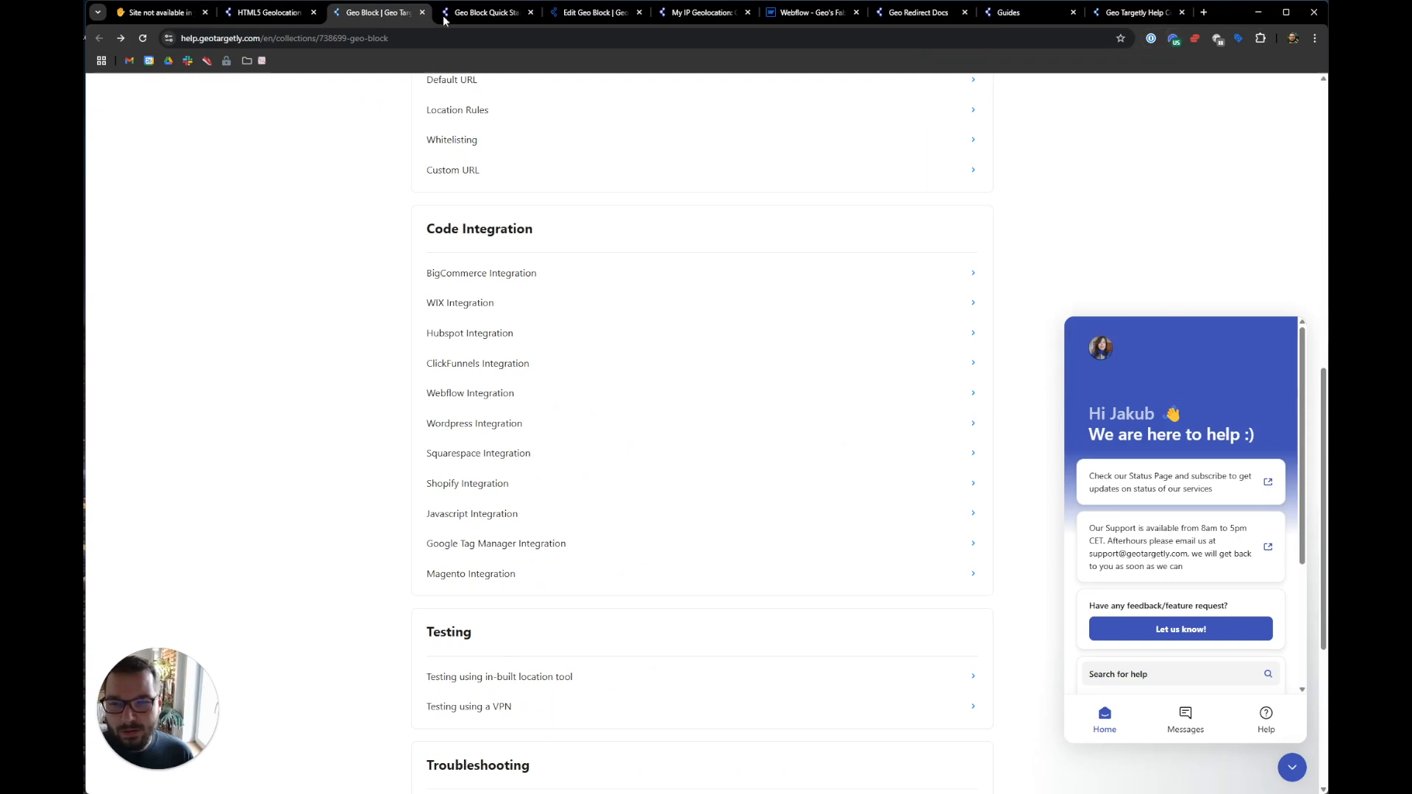
- Switch the Tutorial block's Testing toggle to Off and save the setup
{"action": "left_click", "coordinate": [596, 13]}
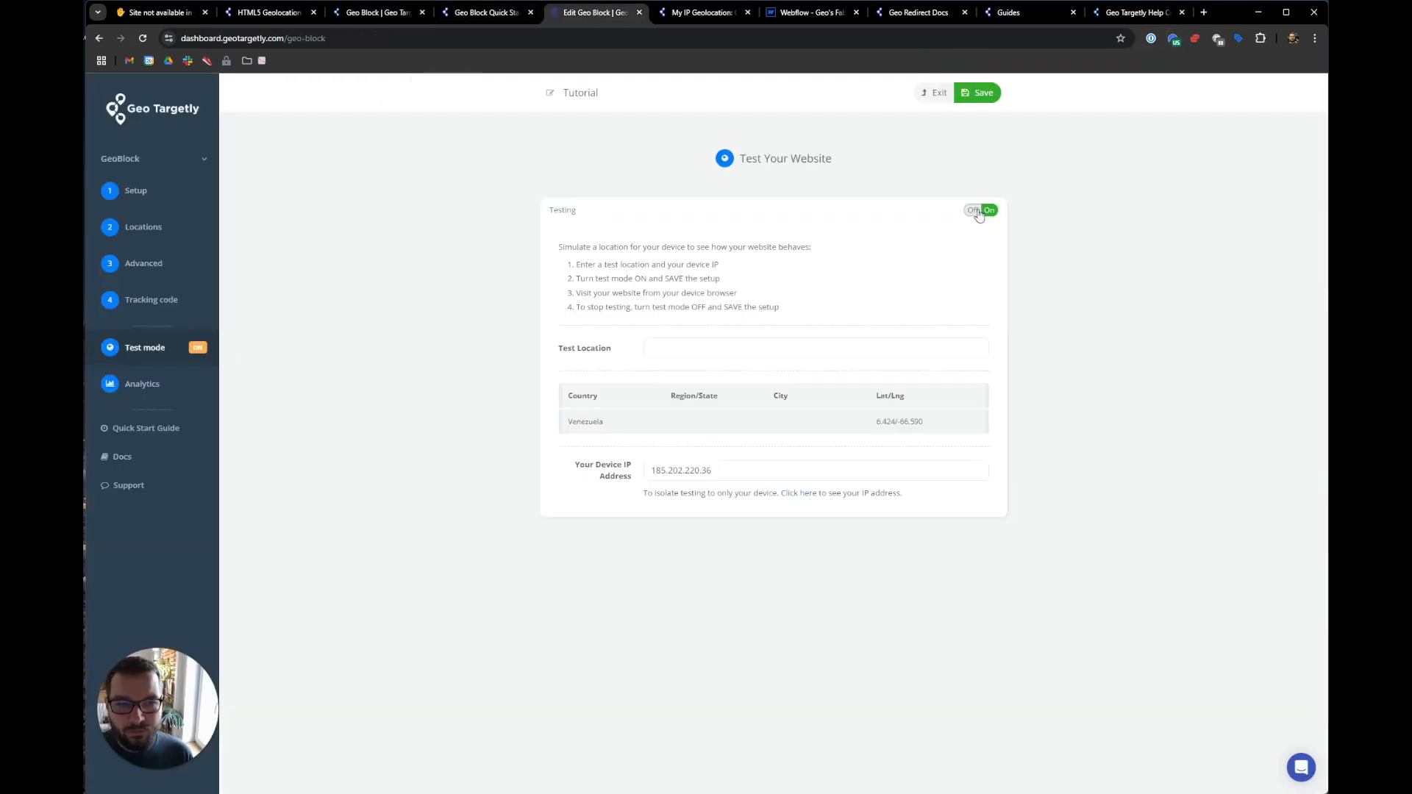
{"action": "left_click", "coordinate": [979, 214]}
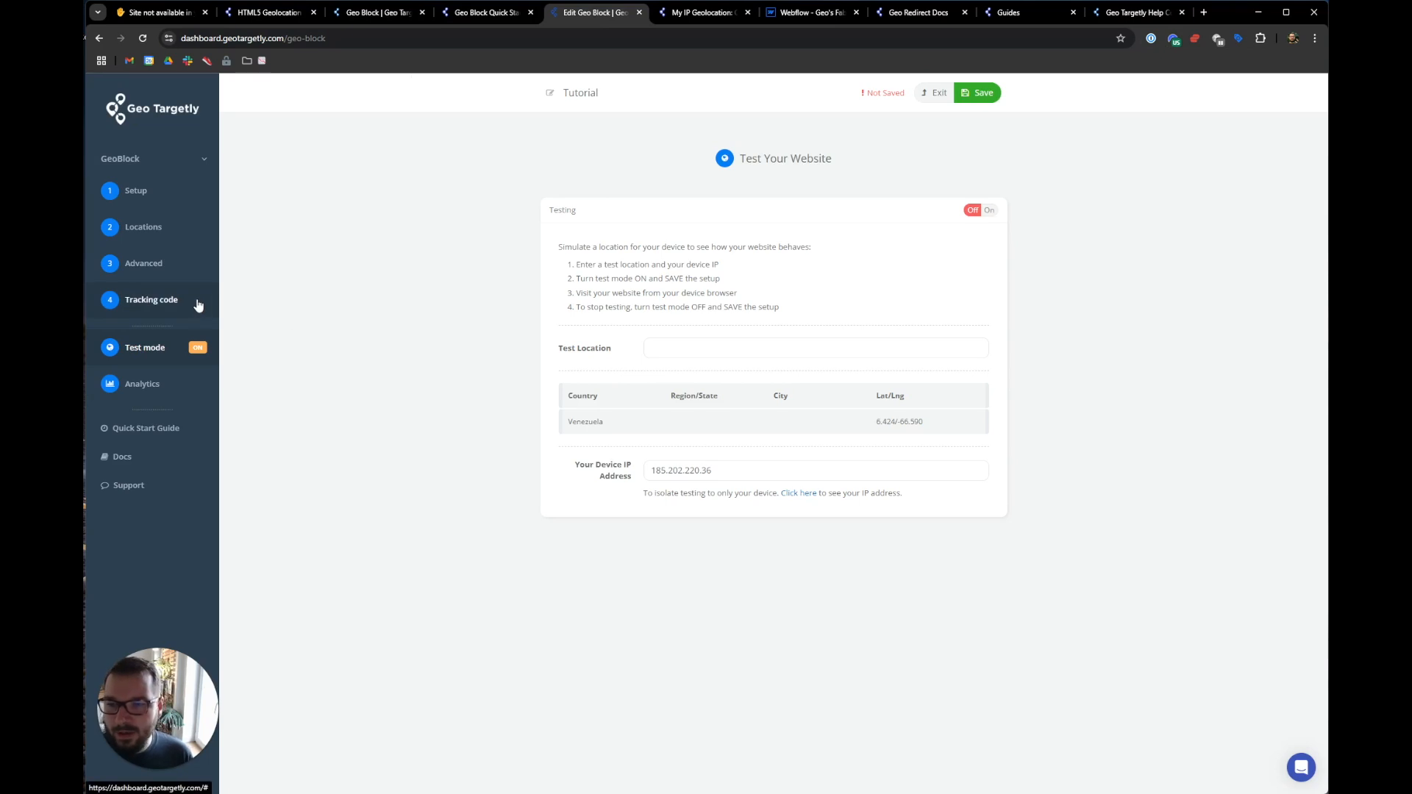
{"action": "left_click", "coordinate": [147, 265]}
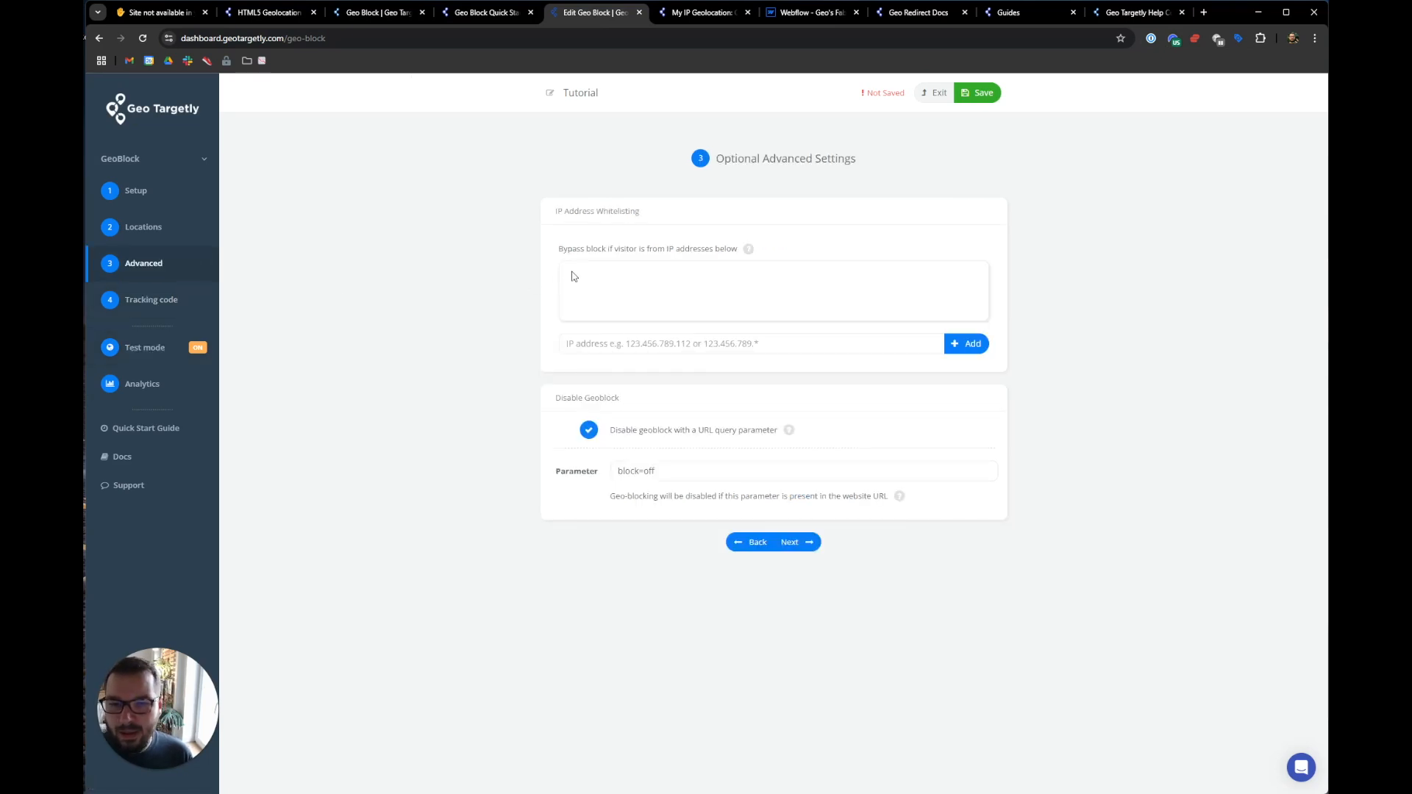
{"action": "left_click", "coordinate": [978, 92]}
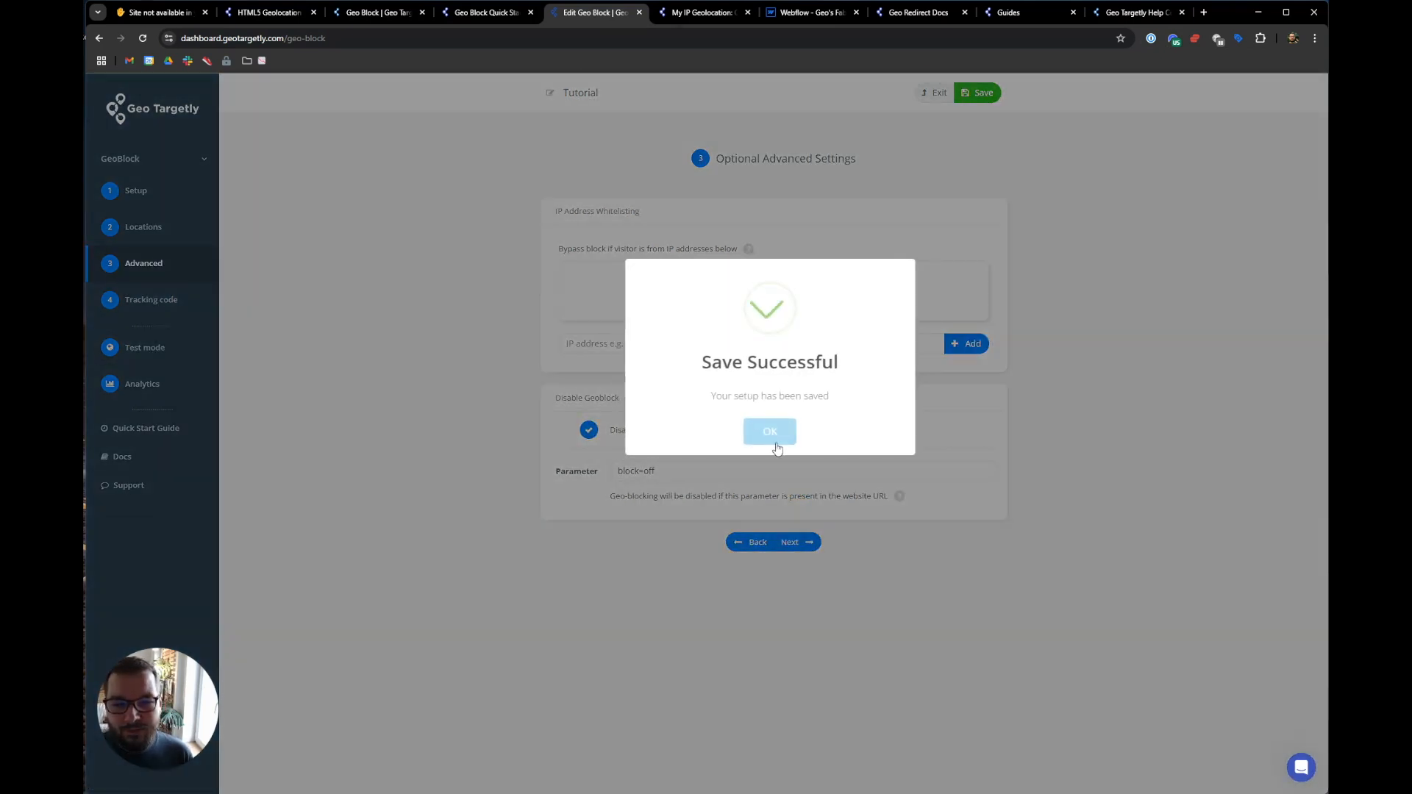
{"action": "left_click", "coordinate": [767, 431]}
{"action": "left_click", "coordinate": [274, 13]}
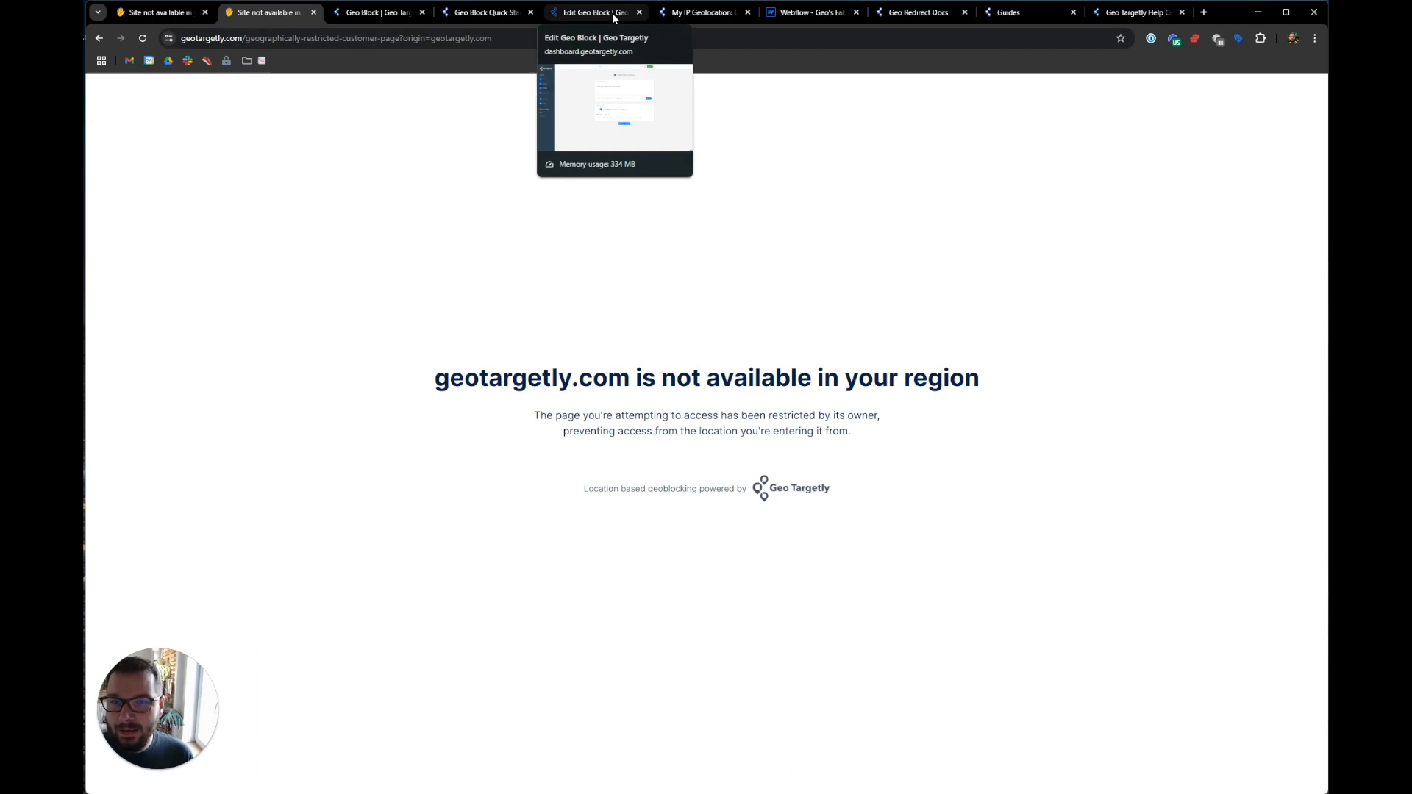
- Go back to the Geo Targetly homepage and copy the HTML5 Geolocation link address
{"action": "right_click", "coordinate": [100, 36]}
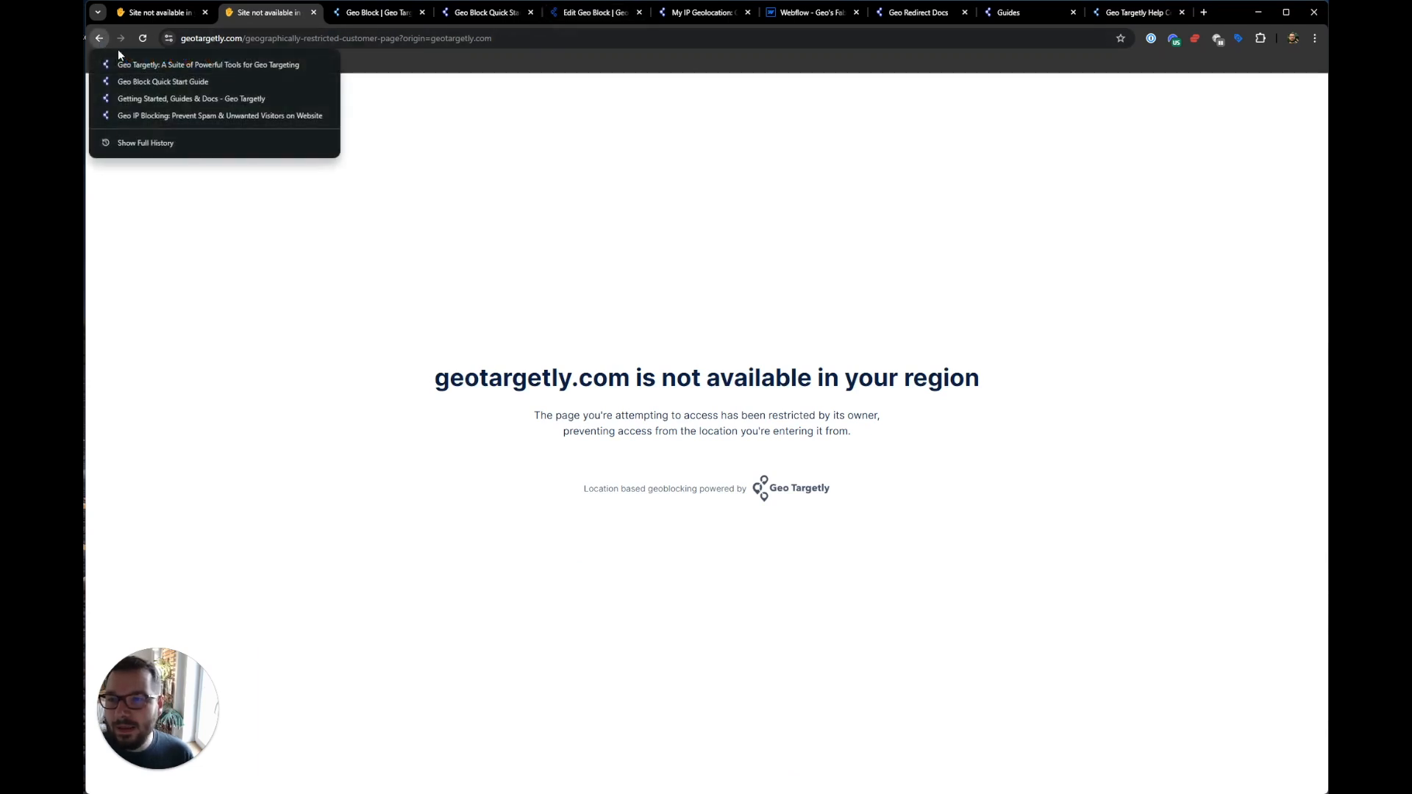
{"action": "left_click", "coordinate": [130, 61]}
{"action": "left_click", "coordinate": [300, 40]}
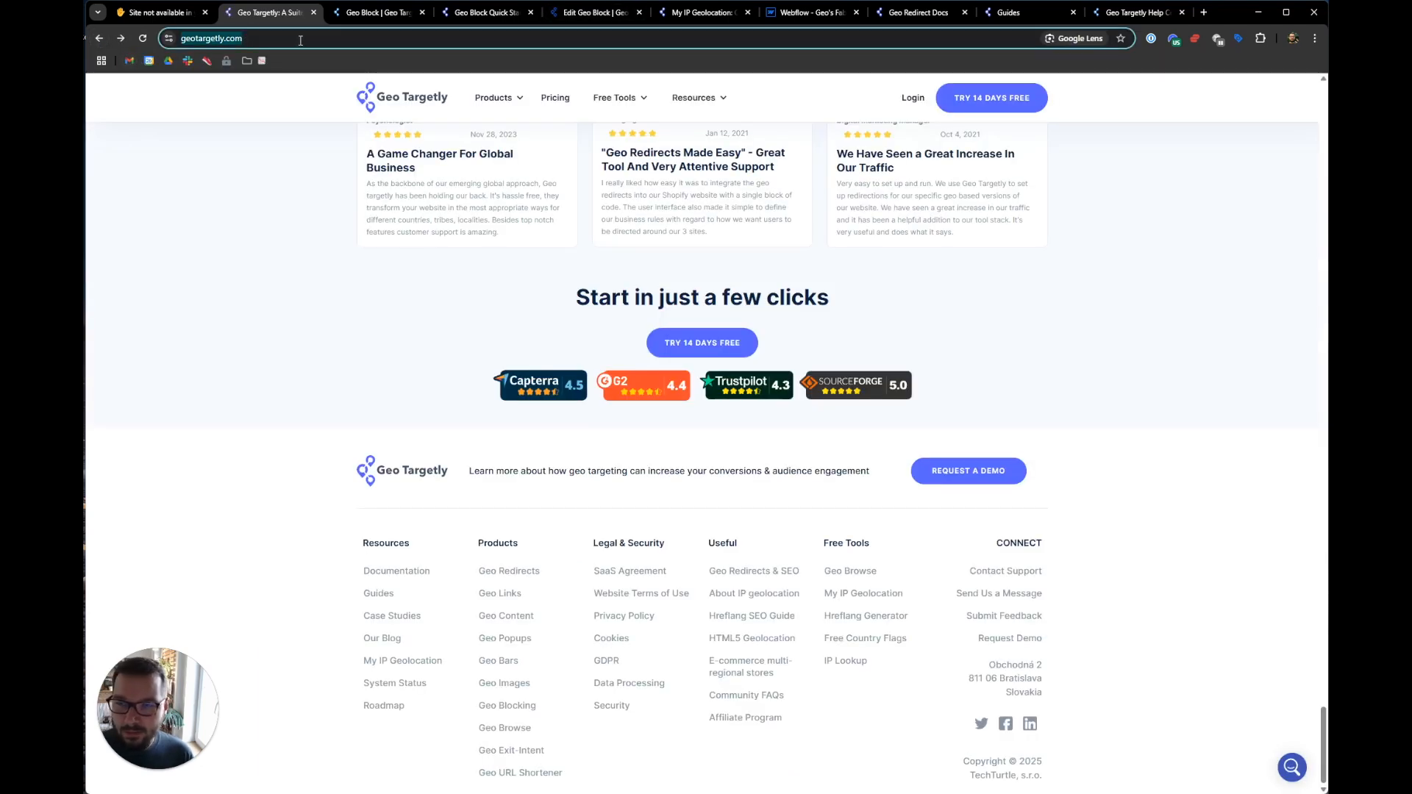
{"action": "right_click", "coordinate": [724, 633]}
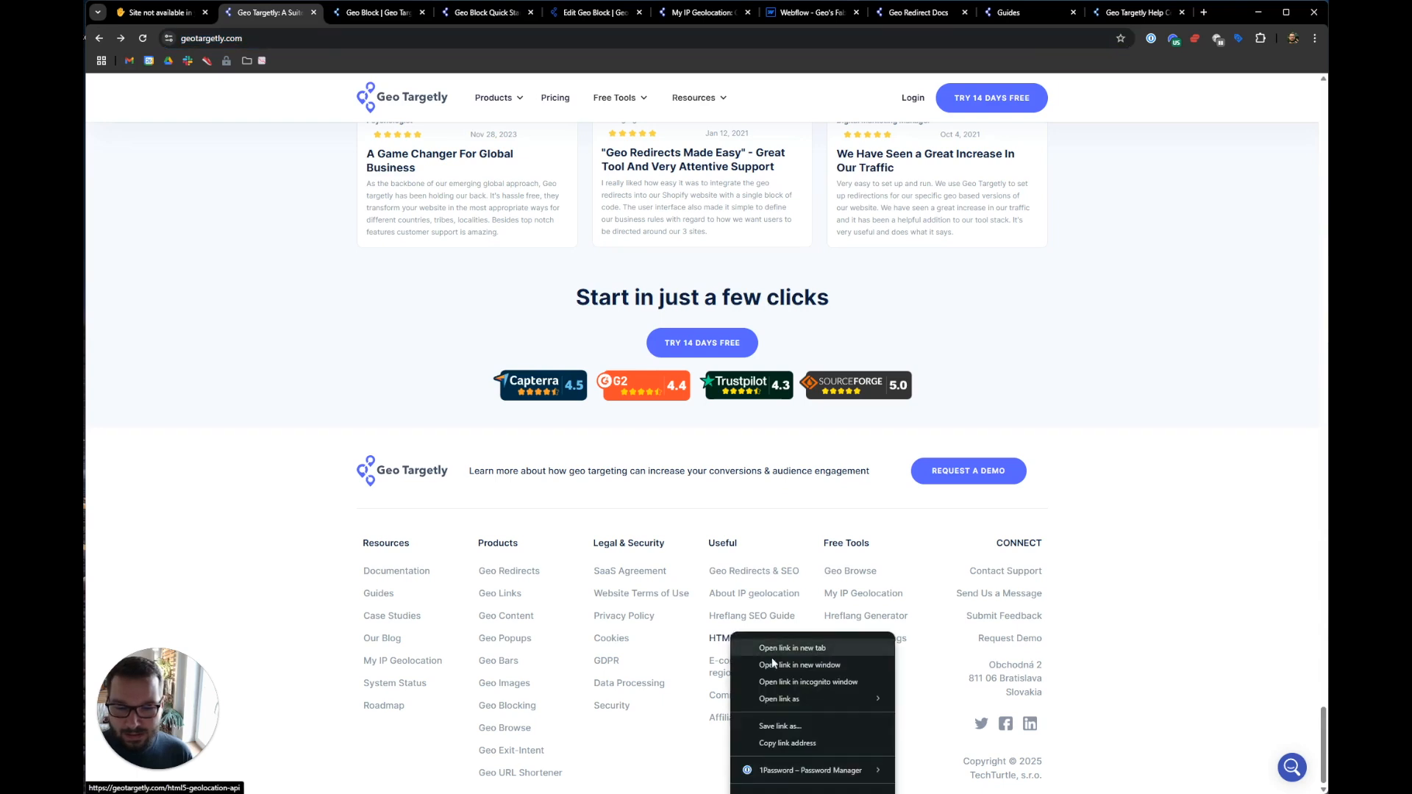
{"action": "left_click", "coordinate": [802, 741]}
- Load the HTML5 Geolocation link with ?block=off appended so it bypasses the block
{"action": "left_click", "coordinate": [458, 37]}
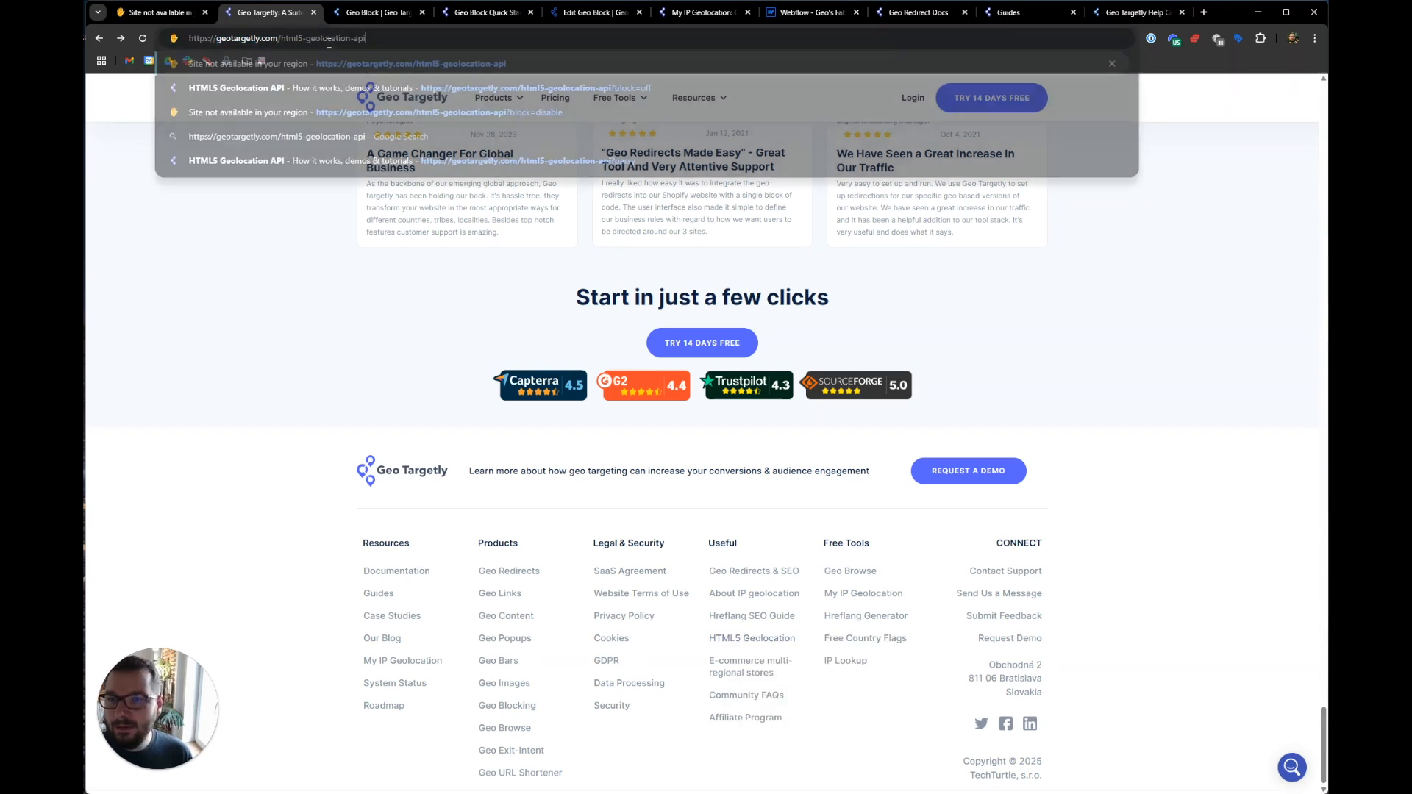
{"action": "key", "text": "ctrl+v"}
{"action": "type", "text": "?"}
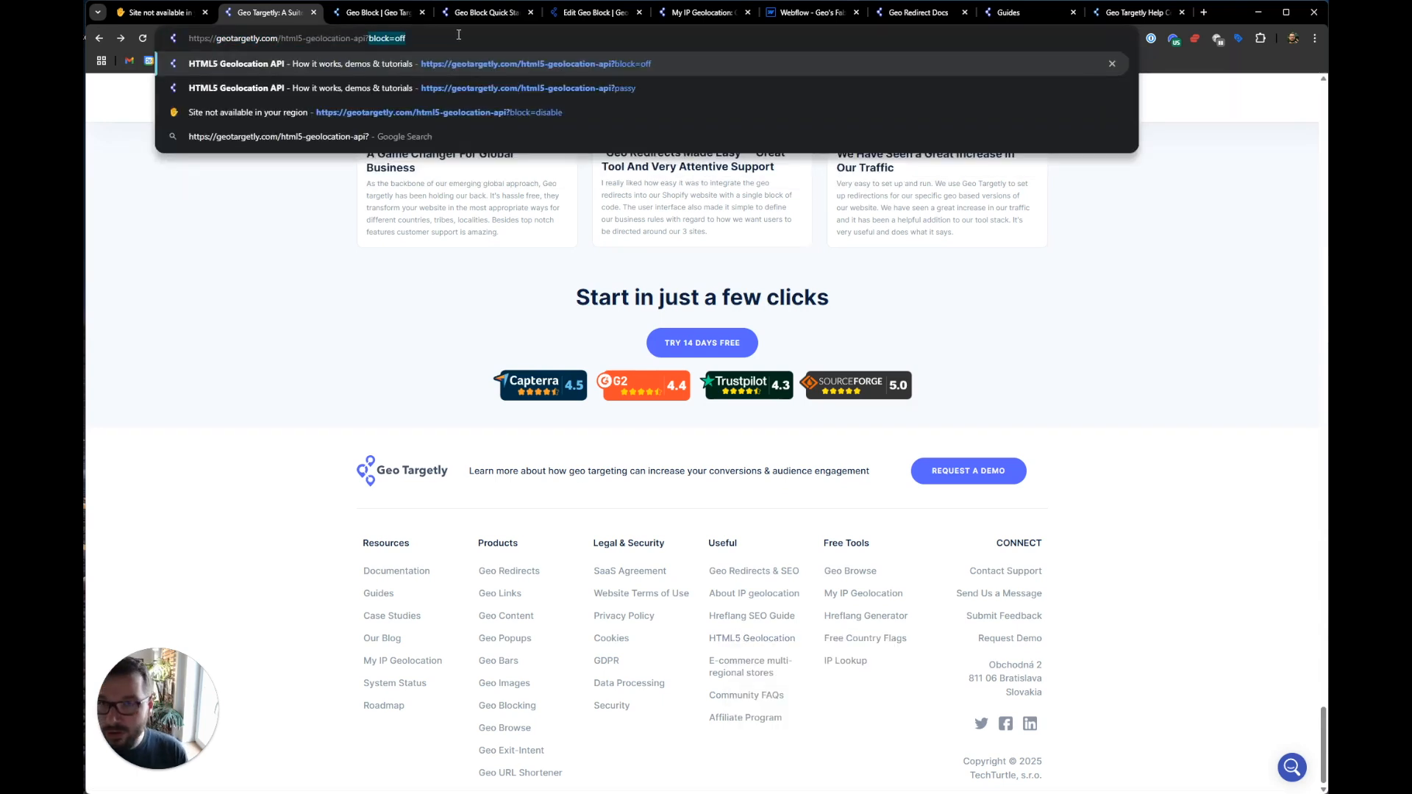
{"action": "key", "text": "Right"}
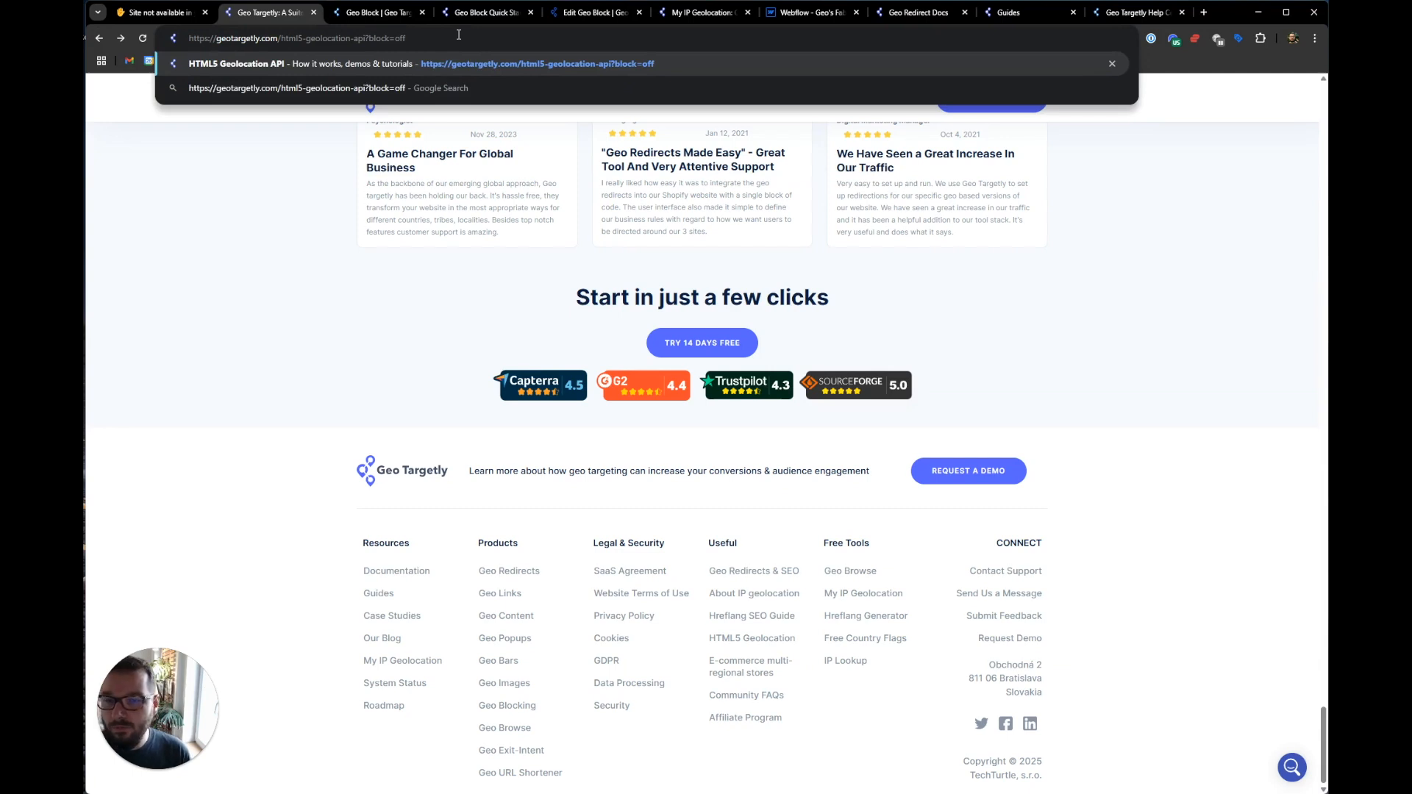
{"action": "key", "text": "Return"}
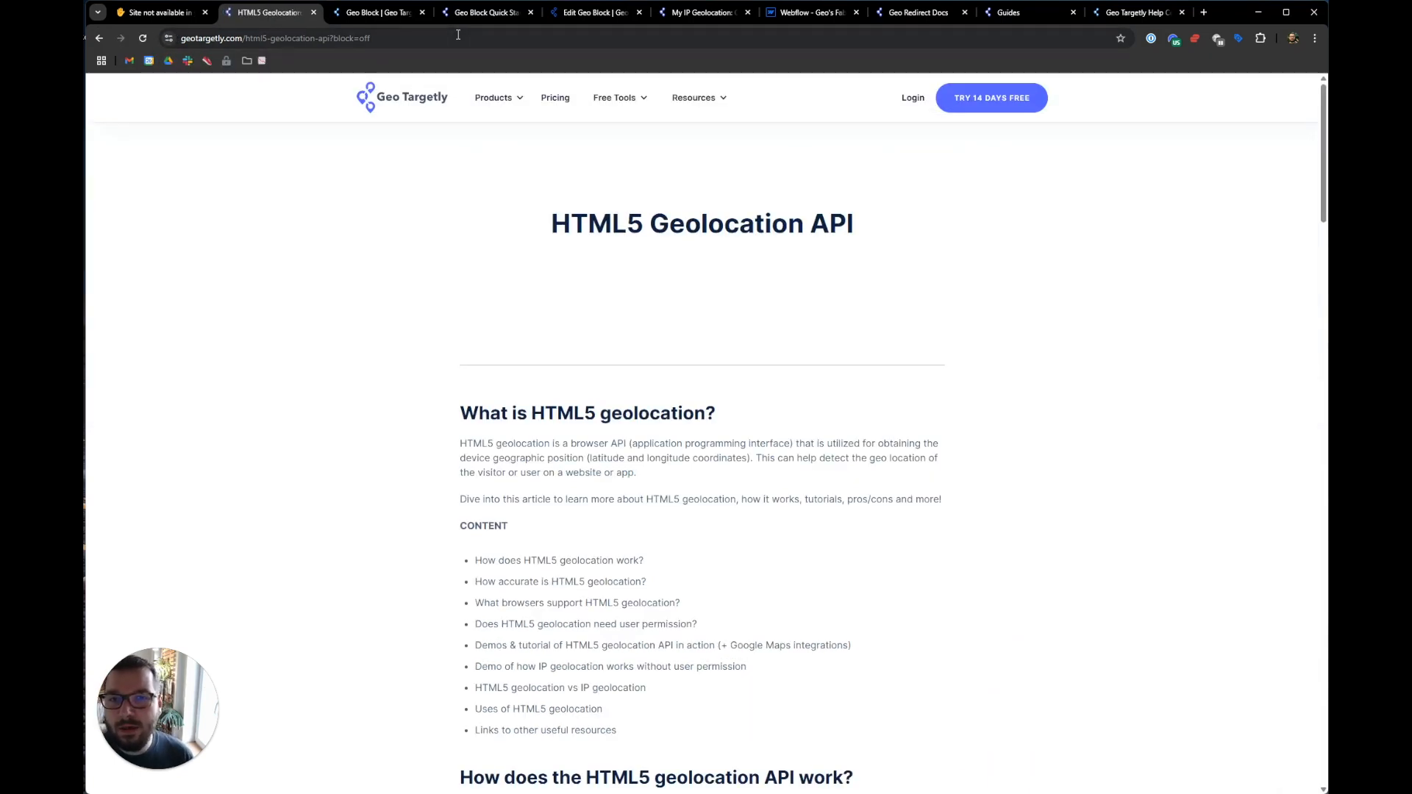
{"action": "left_click", "coordinate": [570, 12]}
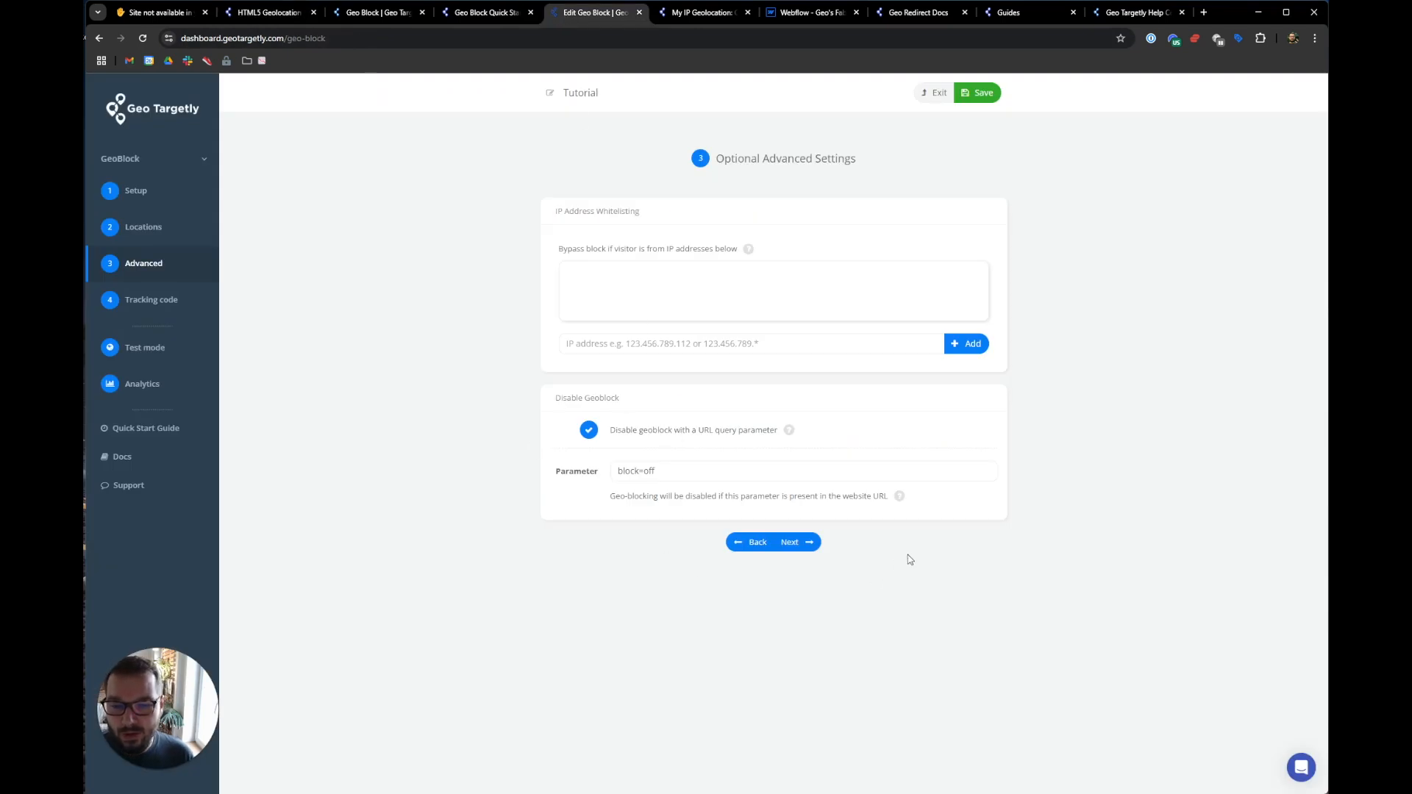
- Turn off 'Disable geoblock with a URL query parameter' and save the geo block
{"action": "left_click", "coordinate": [593, 432]}
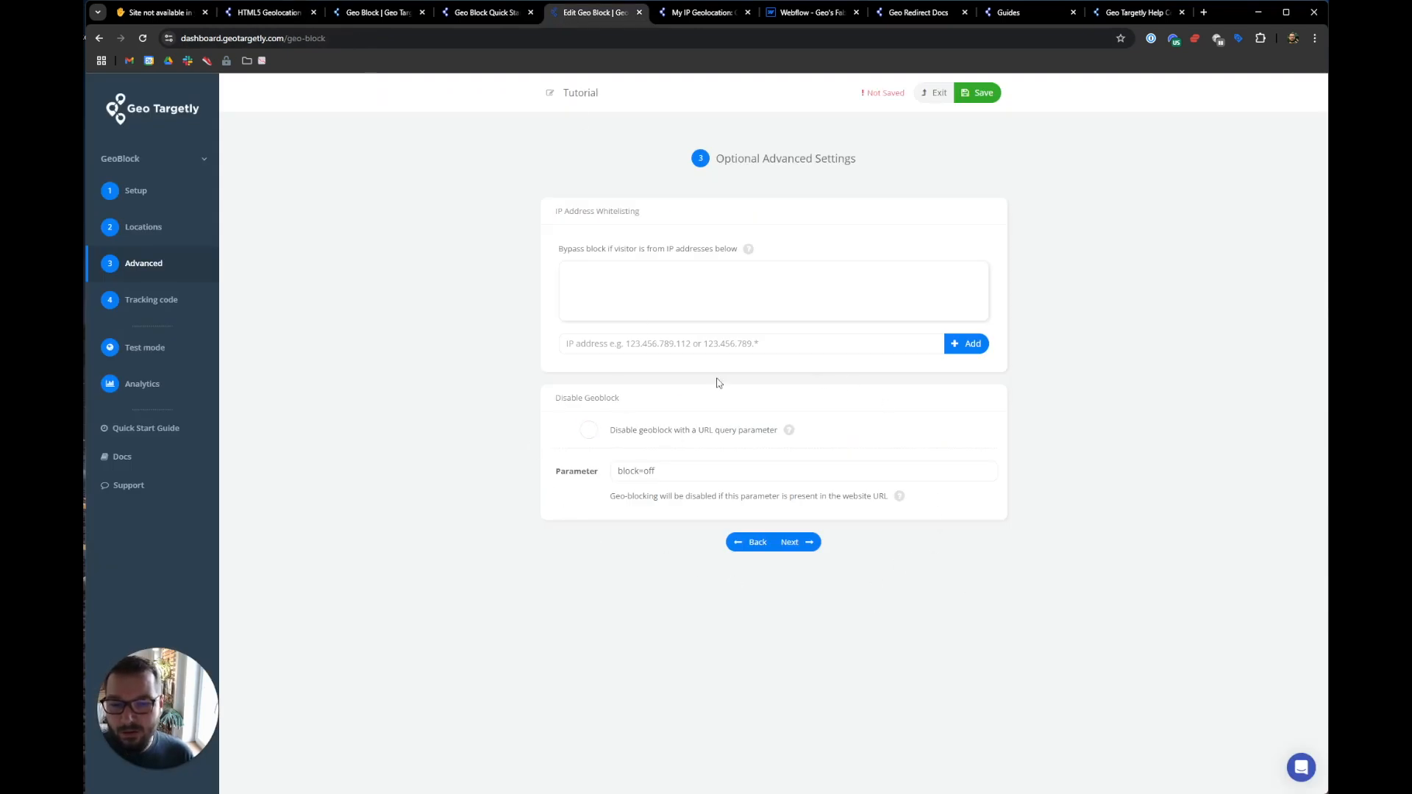
{"action": "left_click", "coordinate": [978, 93]}
{"action": "left_click", "coordinate": [769, 431]}
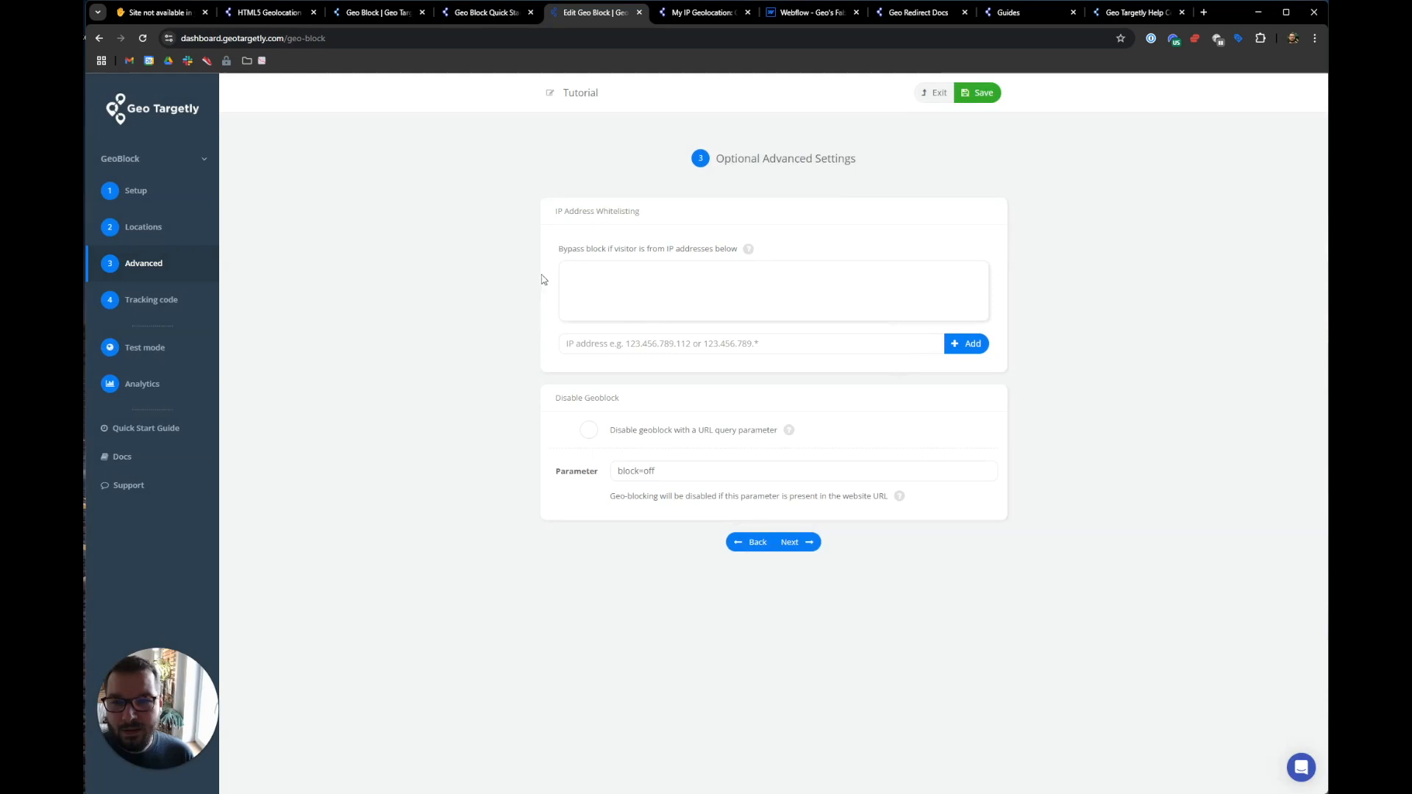
- Reload the block=off HTML5 Geolocation page to confirm it is now region-blocked
{"action": "left_click", "coordinate": [272, 16]}
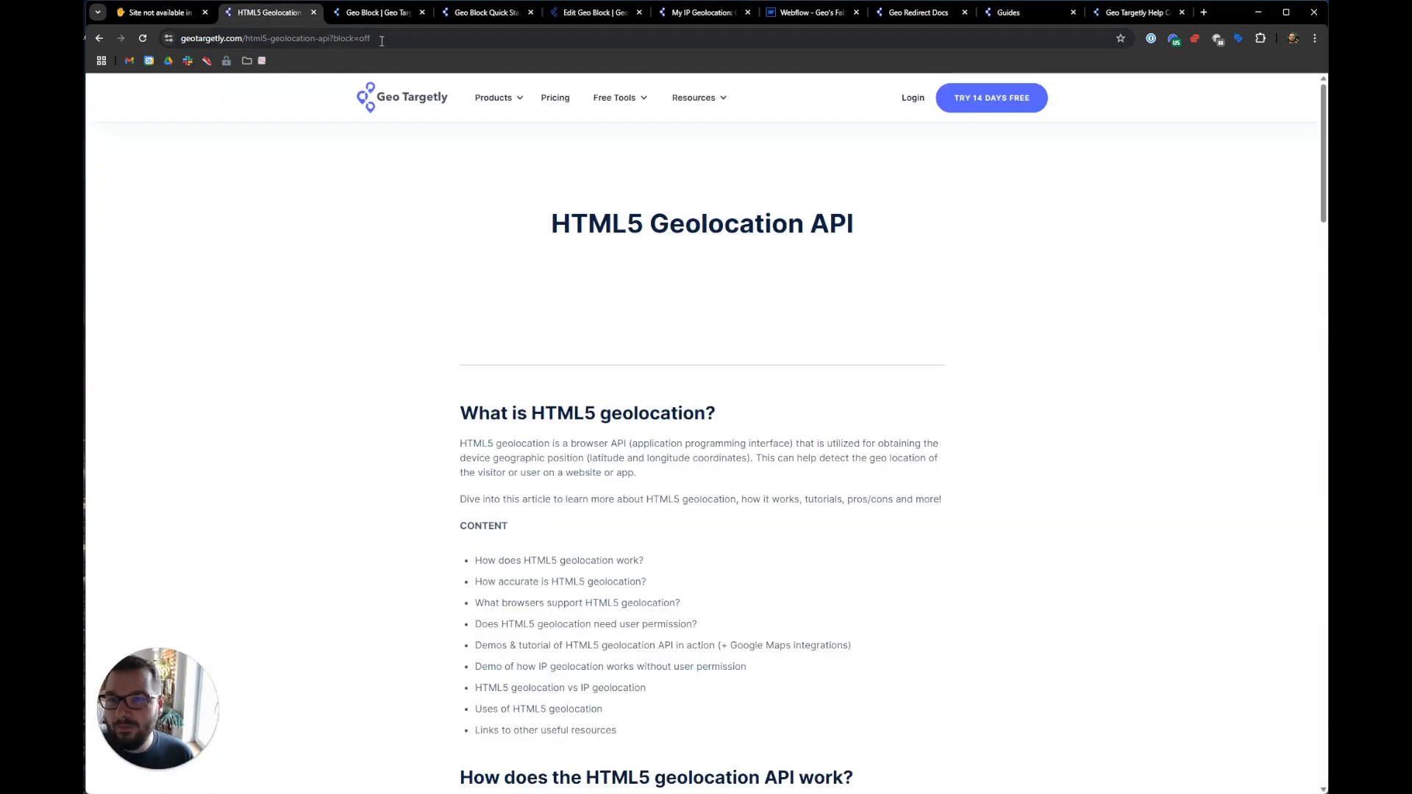
{"action": "left_click", "coordinate": [144, 39]}
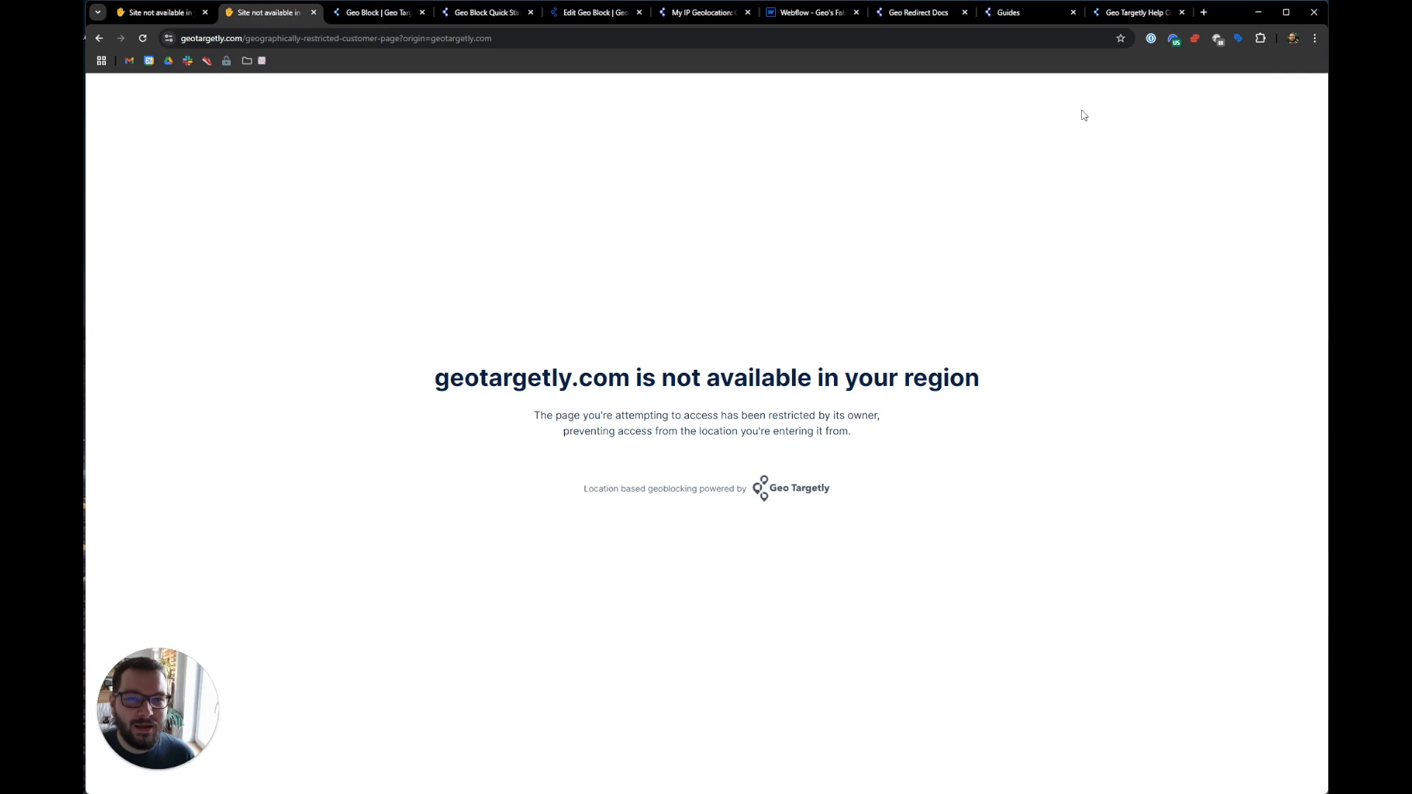
{"action": "mouse_move", "coordinate": [825, 18]}
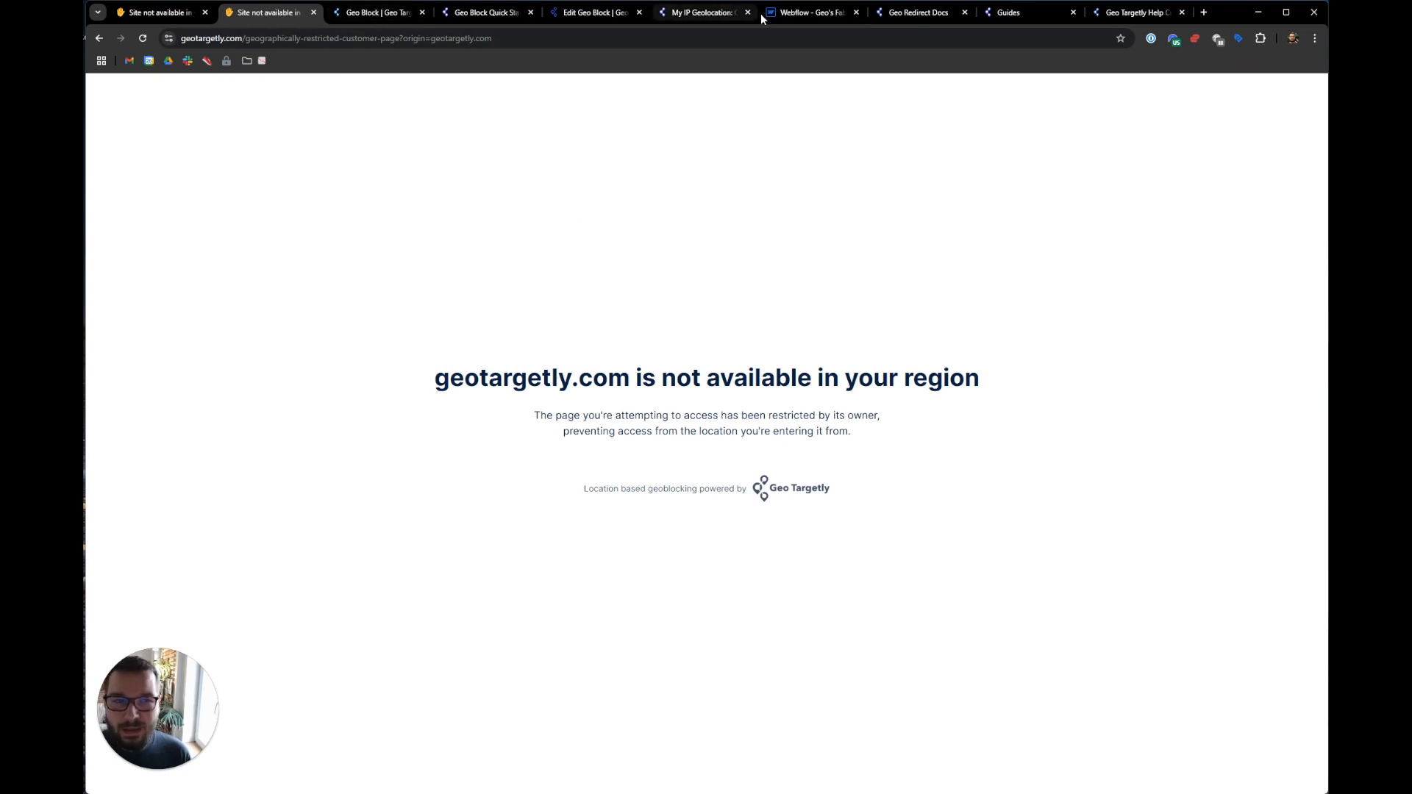
- Disconnect the NordVPN connection
{"action": "left_click", "coordinate": [1173, 38]}
{"action": "left_click", "coordinate": [1049, 157]}
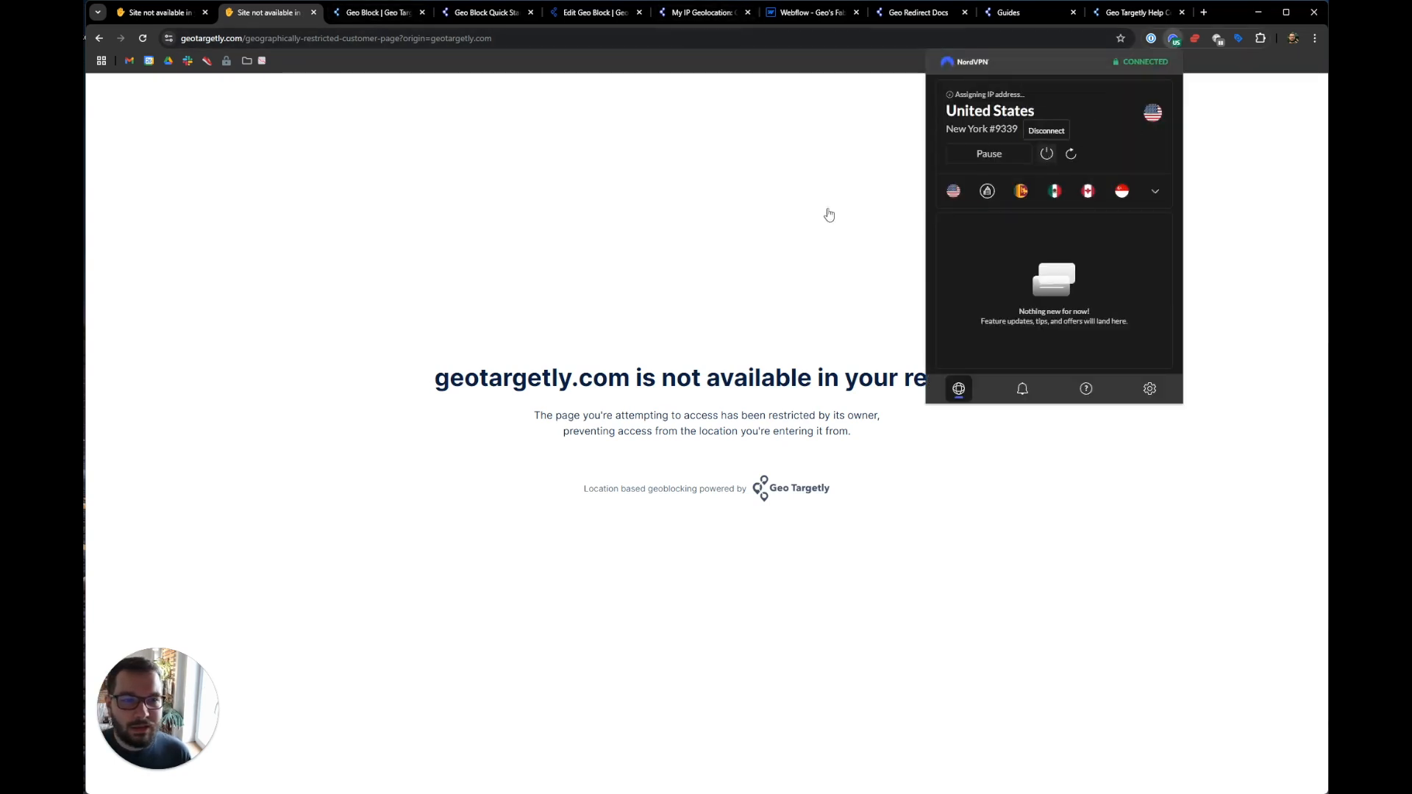
{"action": "left_click", "coordinate": [684, 214]}
- Go back to the Geo Targetly homepage, reopen the HTML5 Geolocation article, and inspect it in DevTools
{"action": "left_click", "coordinate": [358, 14]}
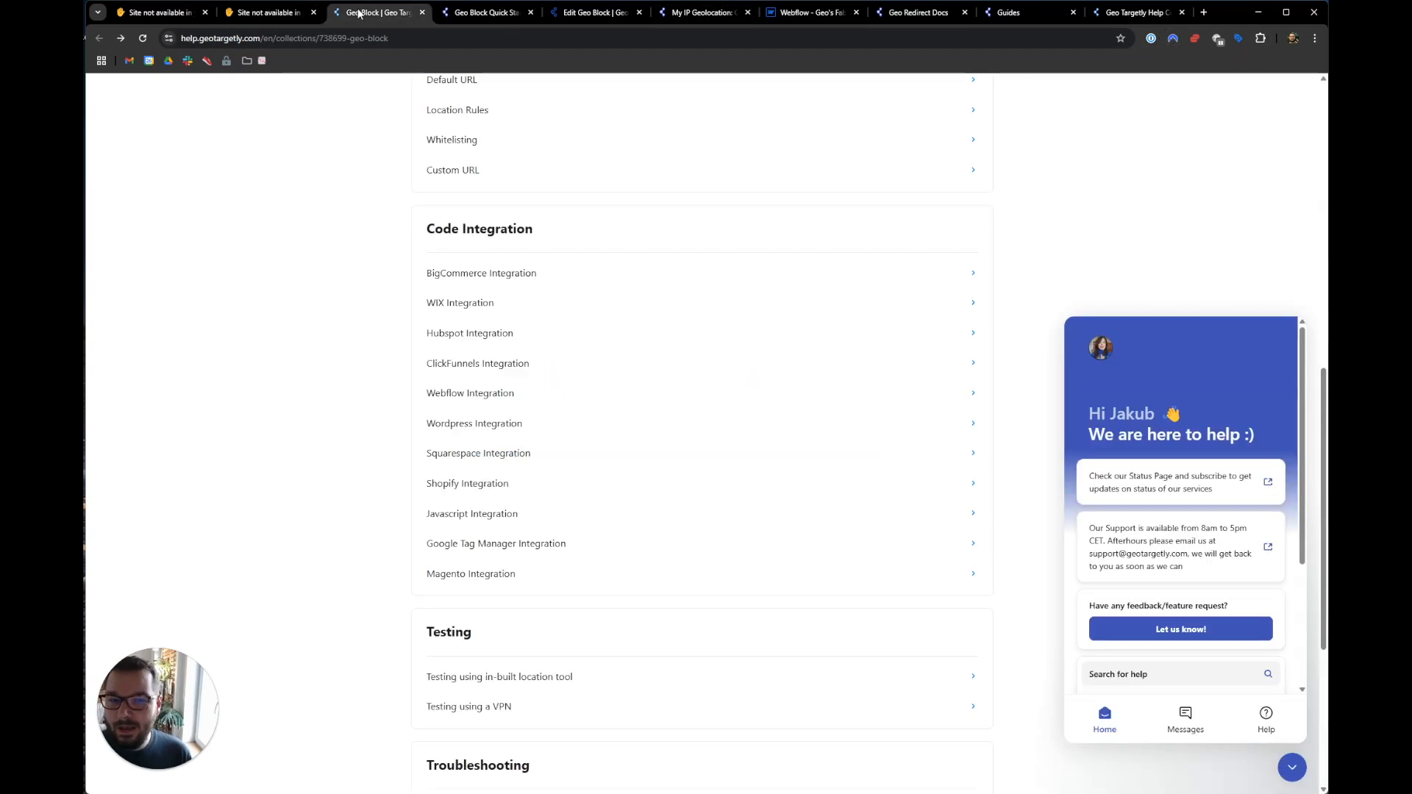
{"action": "left_click", "coordinate": [272, 13]}
{"action": "right_click", "coordinate": [99, 38]}
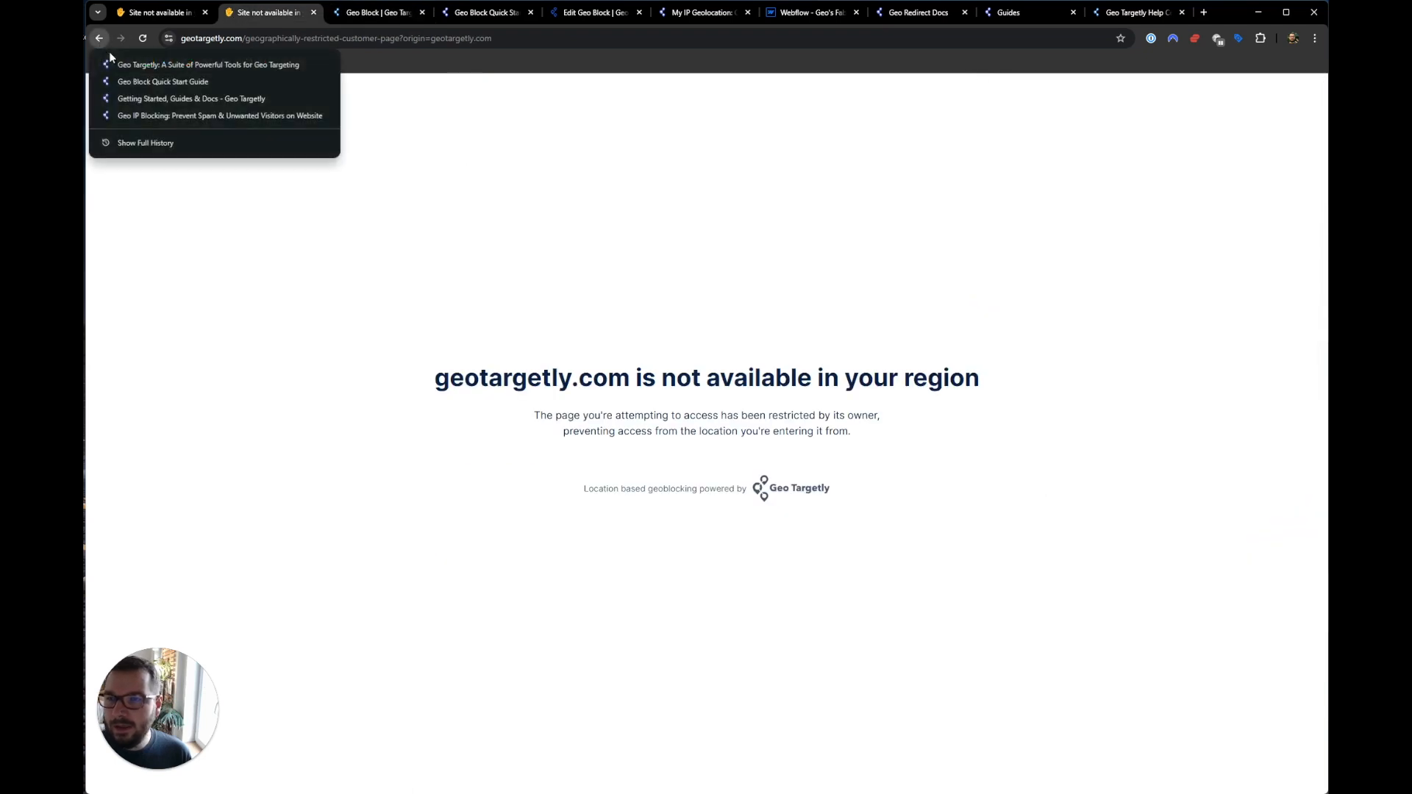
{"action": "left_click", "coordinate": [161, 63]}
{"action": "left_click", "coordinate": [751, 639]}
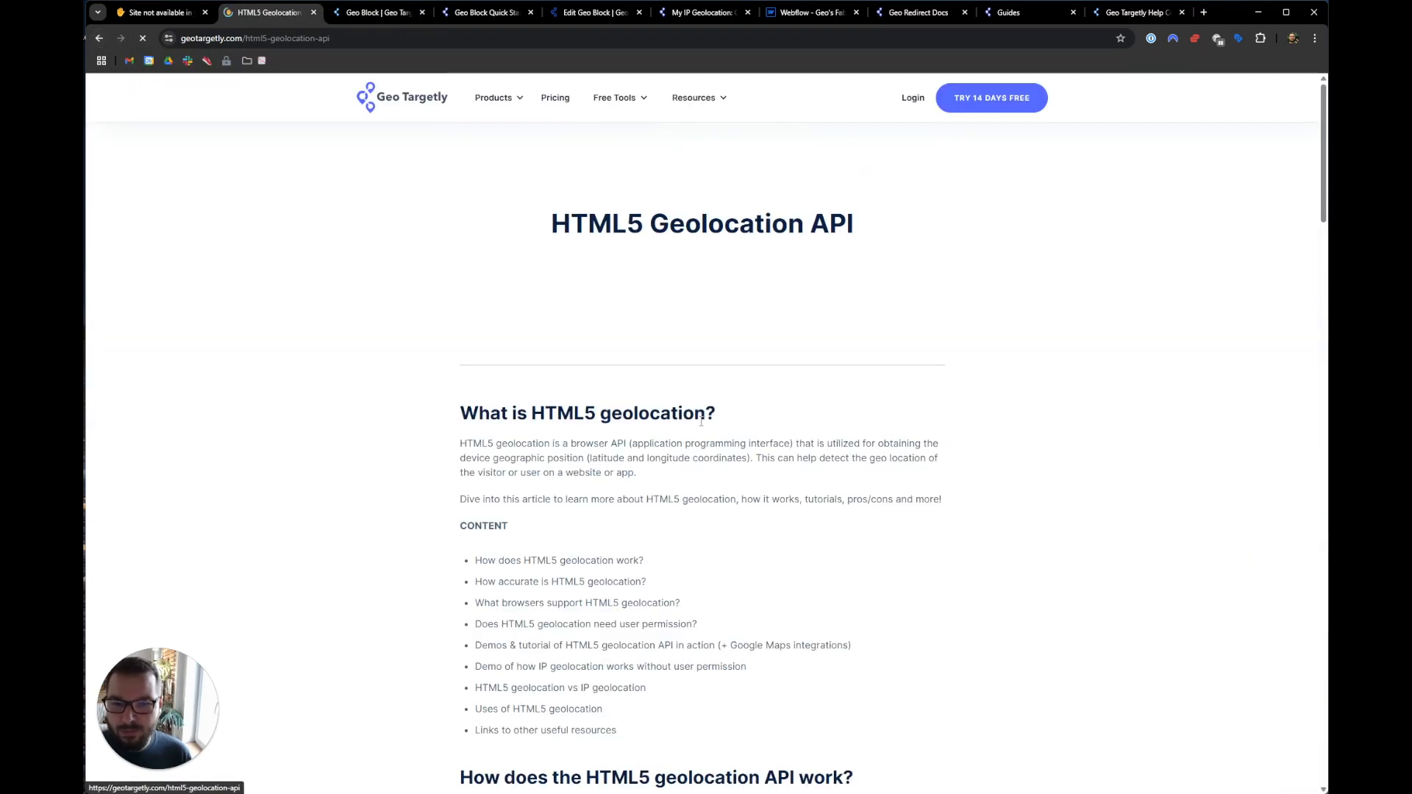
{"action": "right_click", "coordinate": [625, 305]}
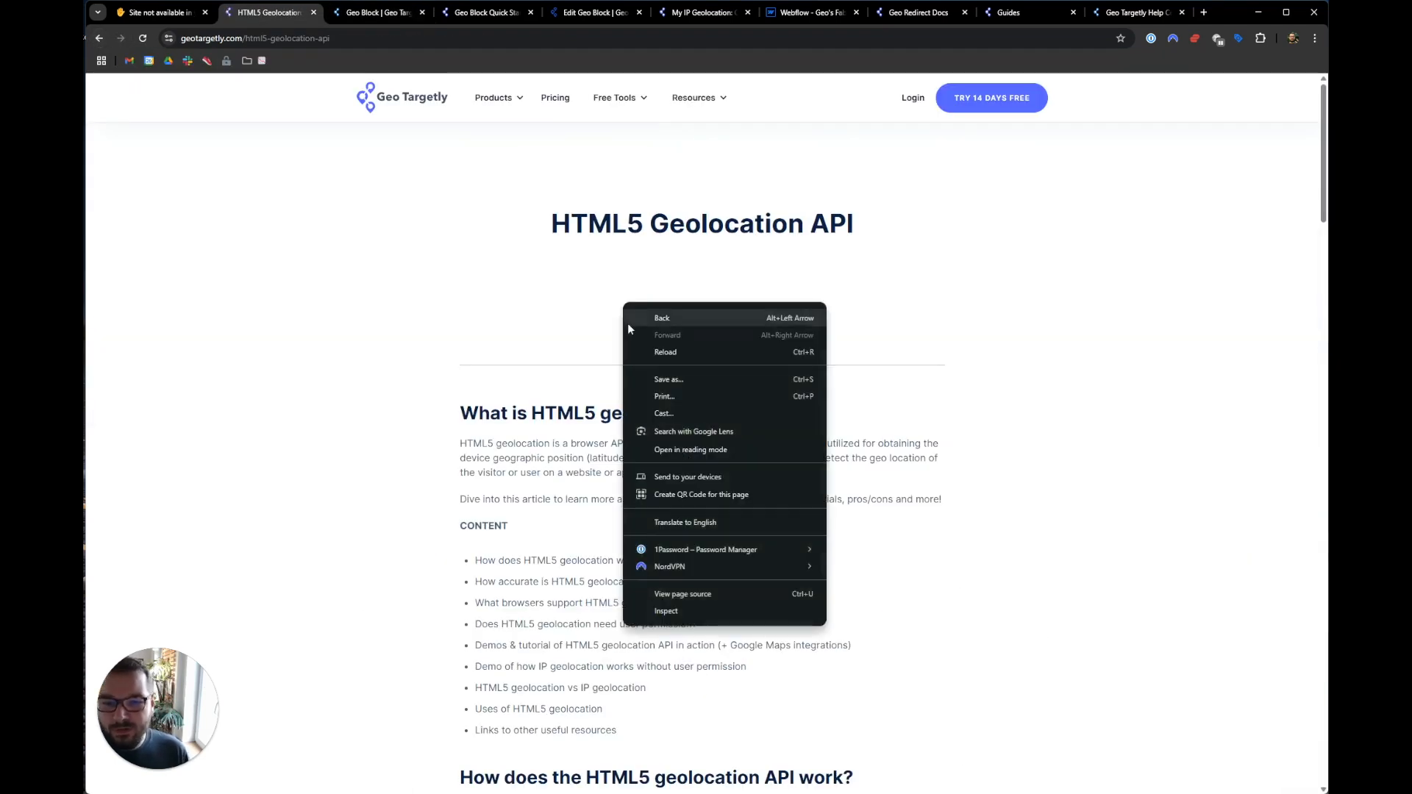
{"action": "left_click", "coordinate": [683, 613]}
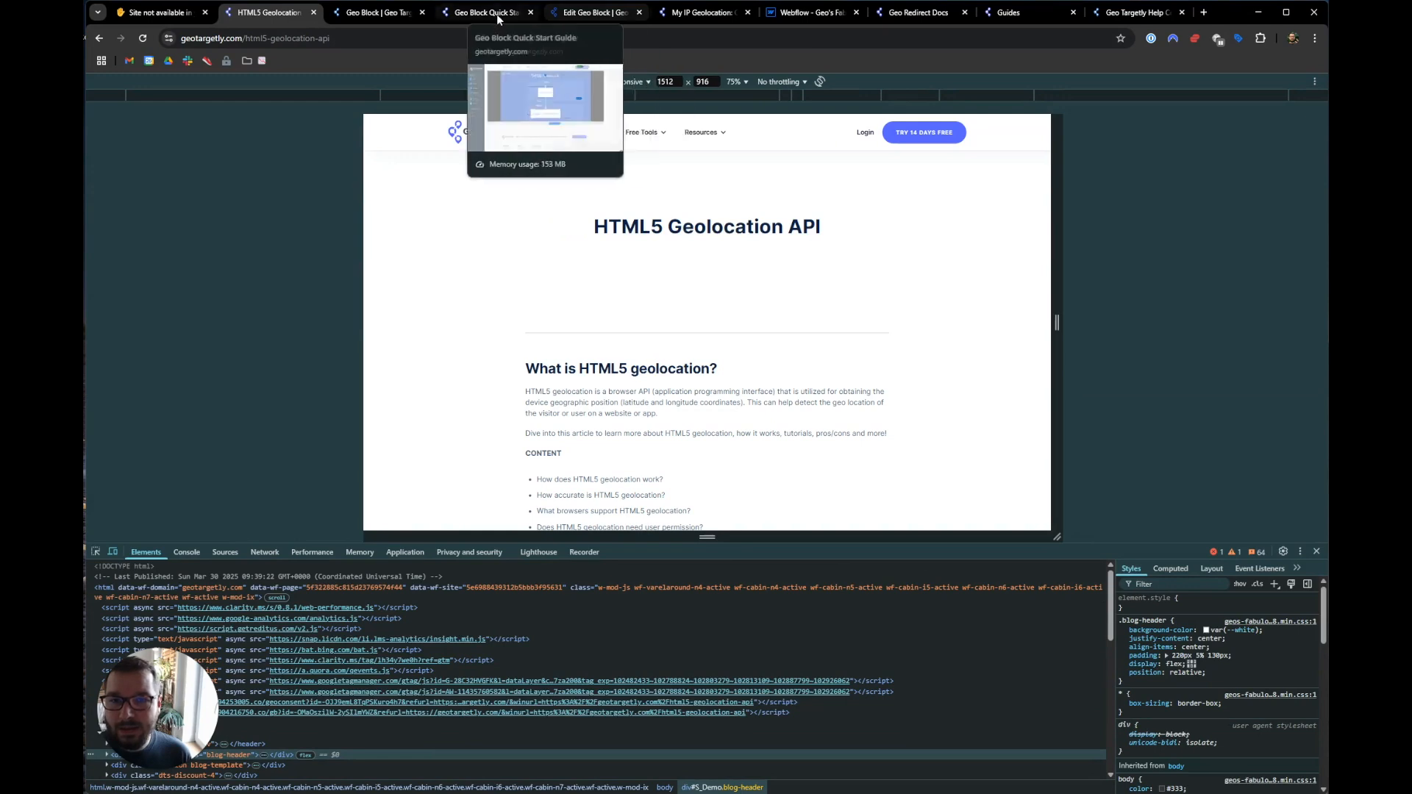
- Open the geo block's tracking code step and look over the script URL
{"action": "left_click", "coordinate": [617, 13]}
{"action": "left_click", "coordinate": [177, 304]}
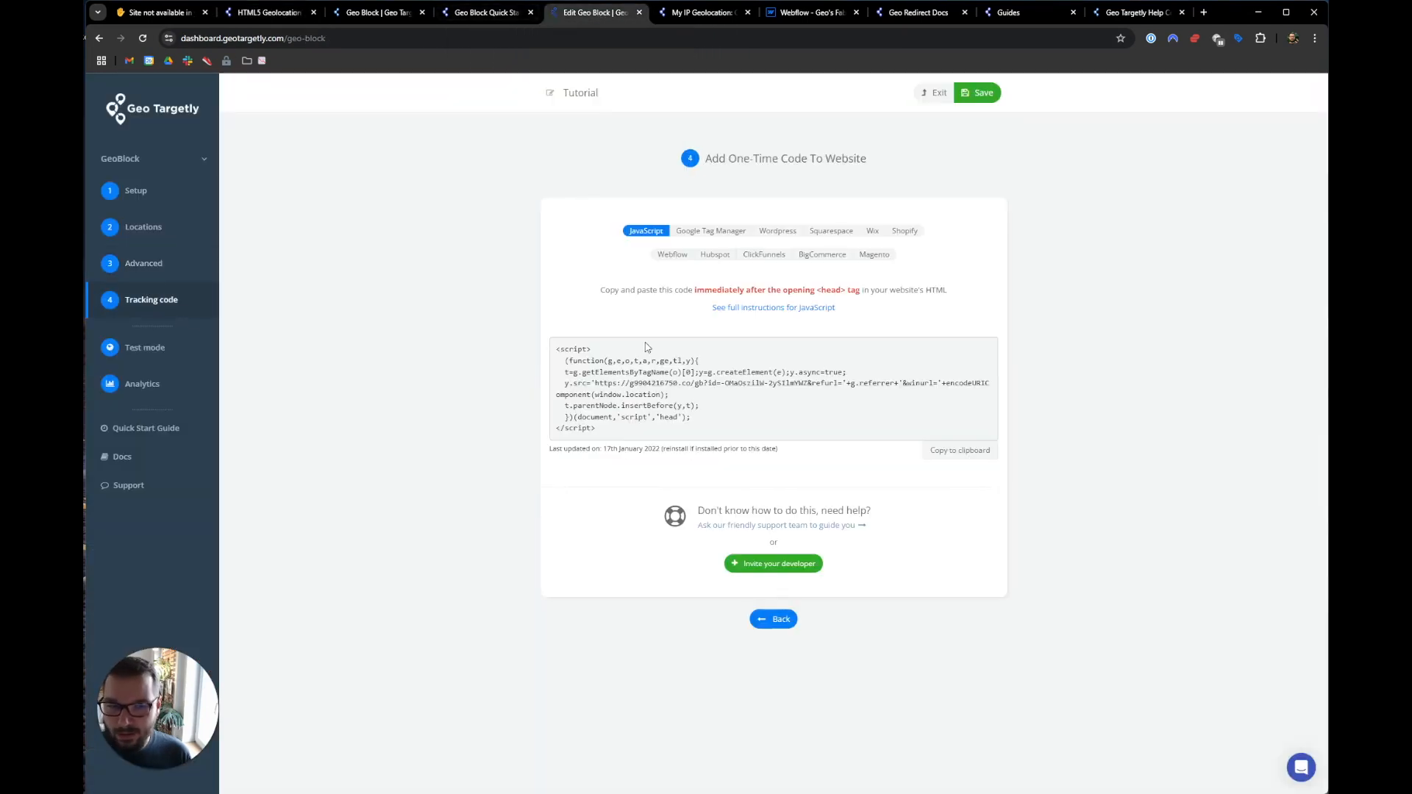
{"action": "left_click_drag", "start_coordinate": [633, 383], "coordinate": [719, 383]}
{"action": "left_click", "coordinate": [697, 383]}
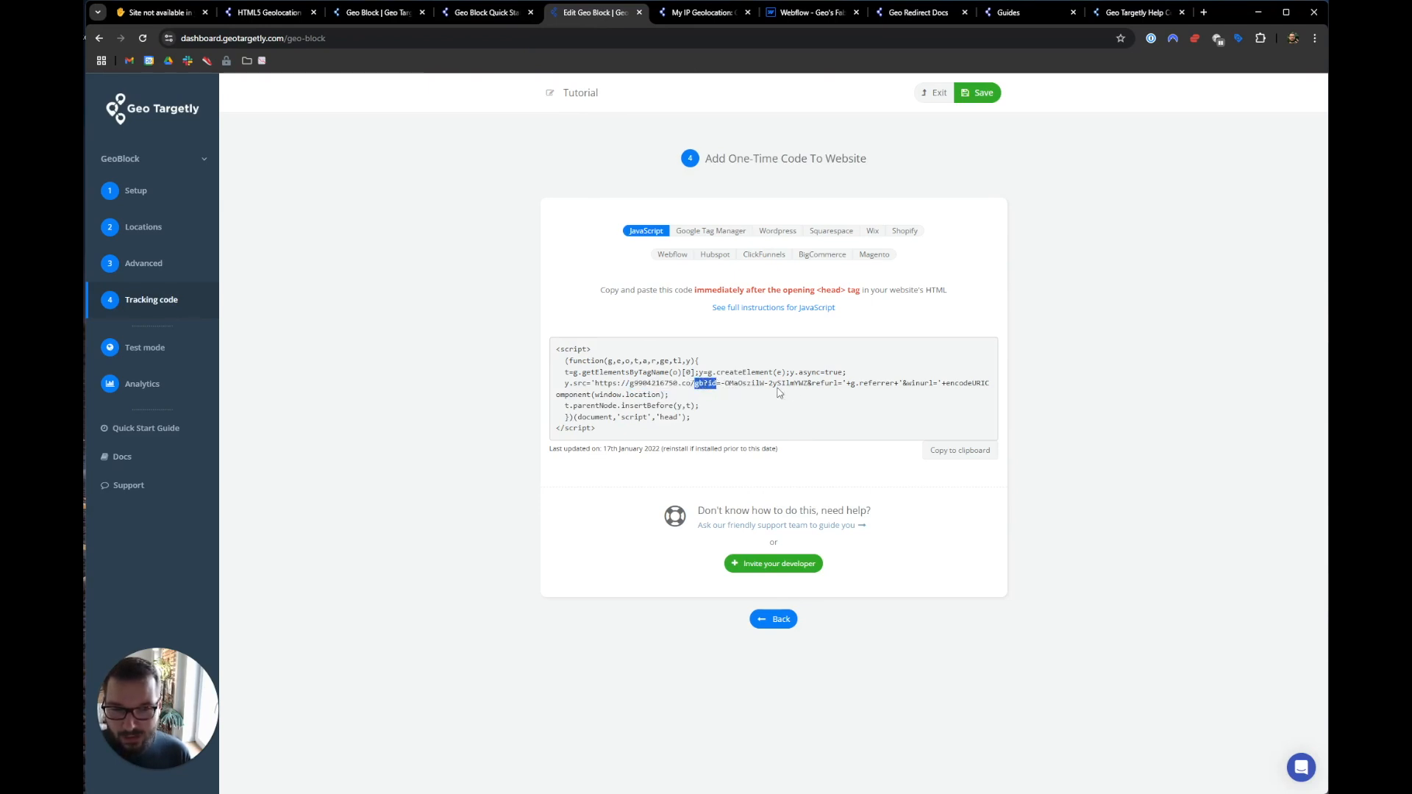
{"action": "left_click", "coordinate": [493, 13]}
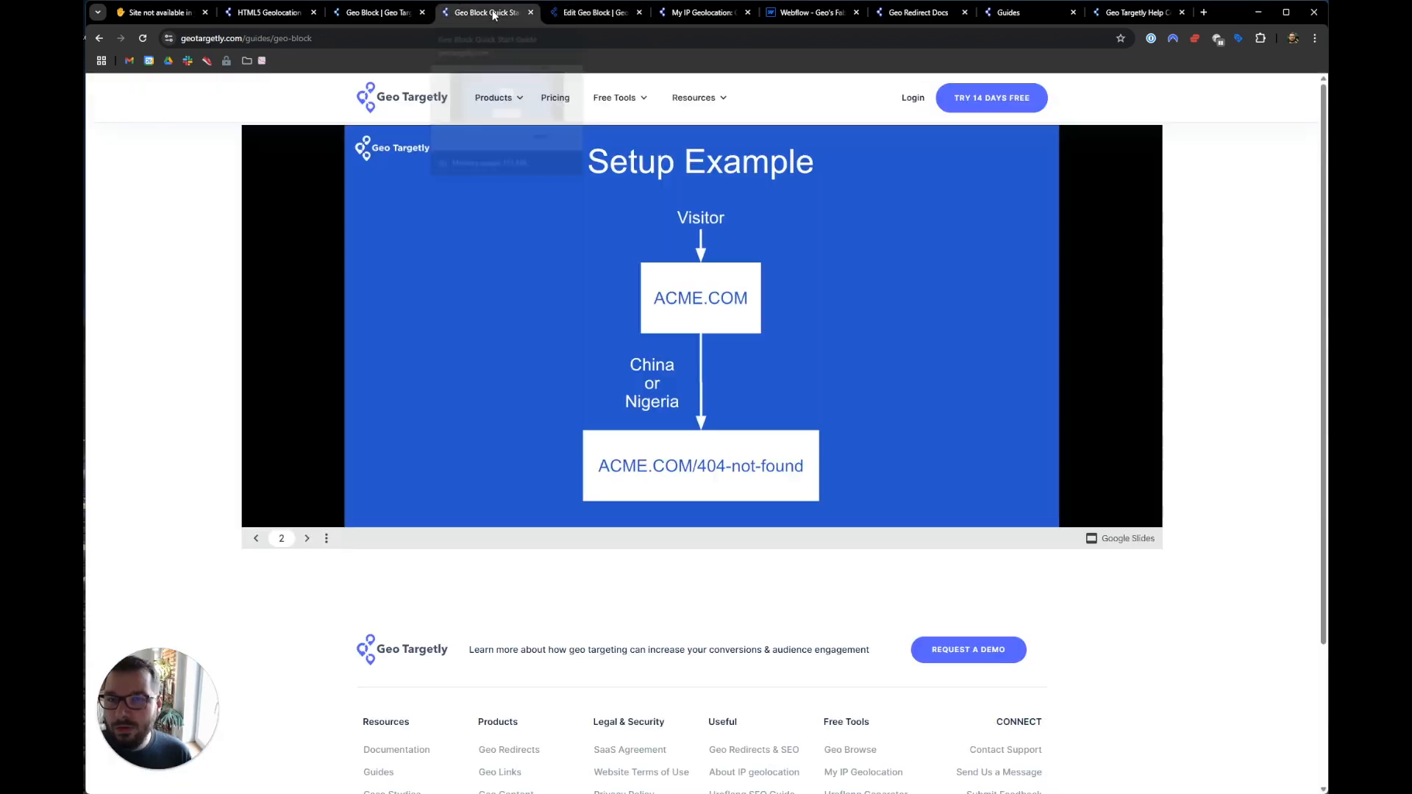
{"action": "left_click", "coordinate": [376, 13]}
- Filter the HTML5 page's network log by gb?id, reload, and check that request's headers
{"action": "left_click", "coordinate": [300, 14]}
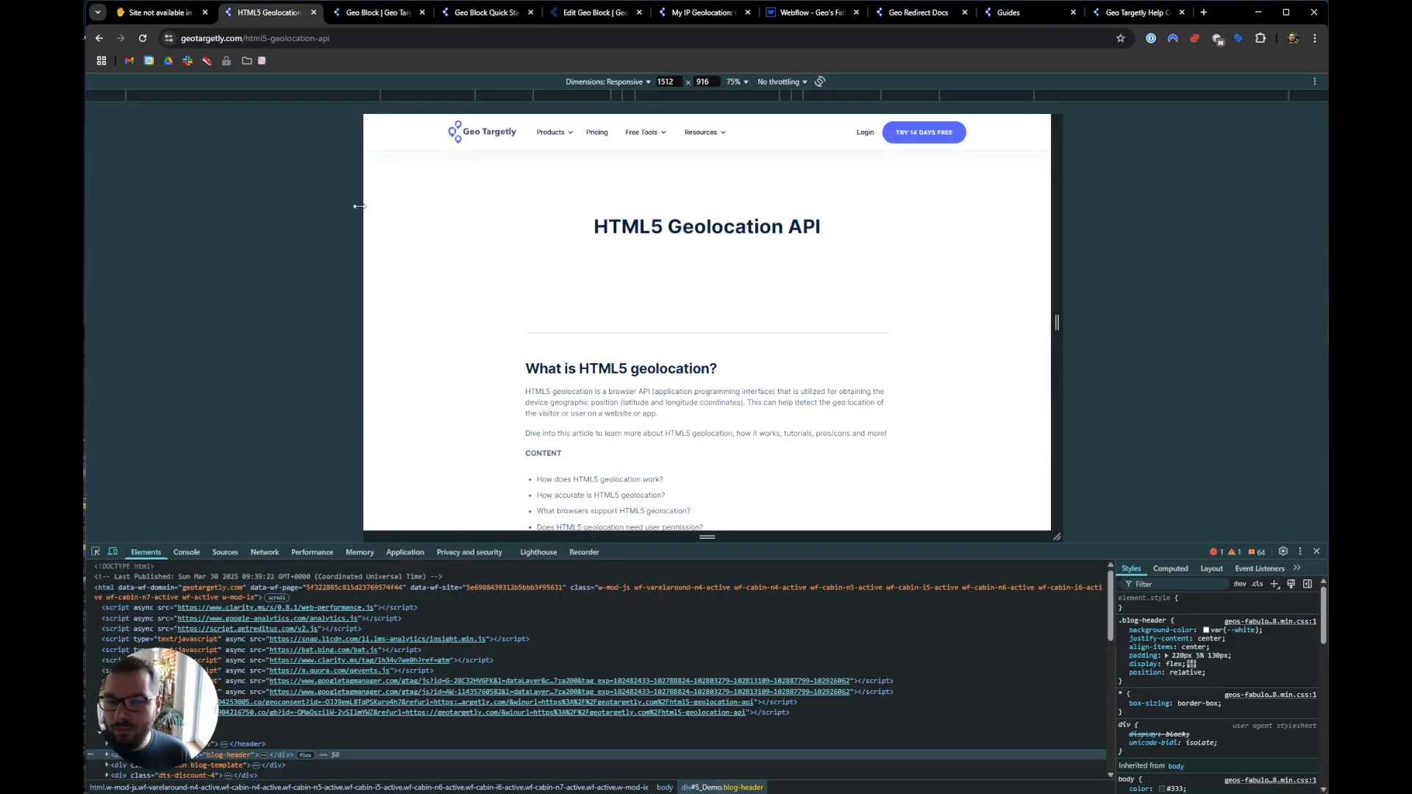
{"action": "type", "text": "b"}
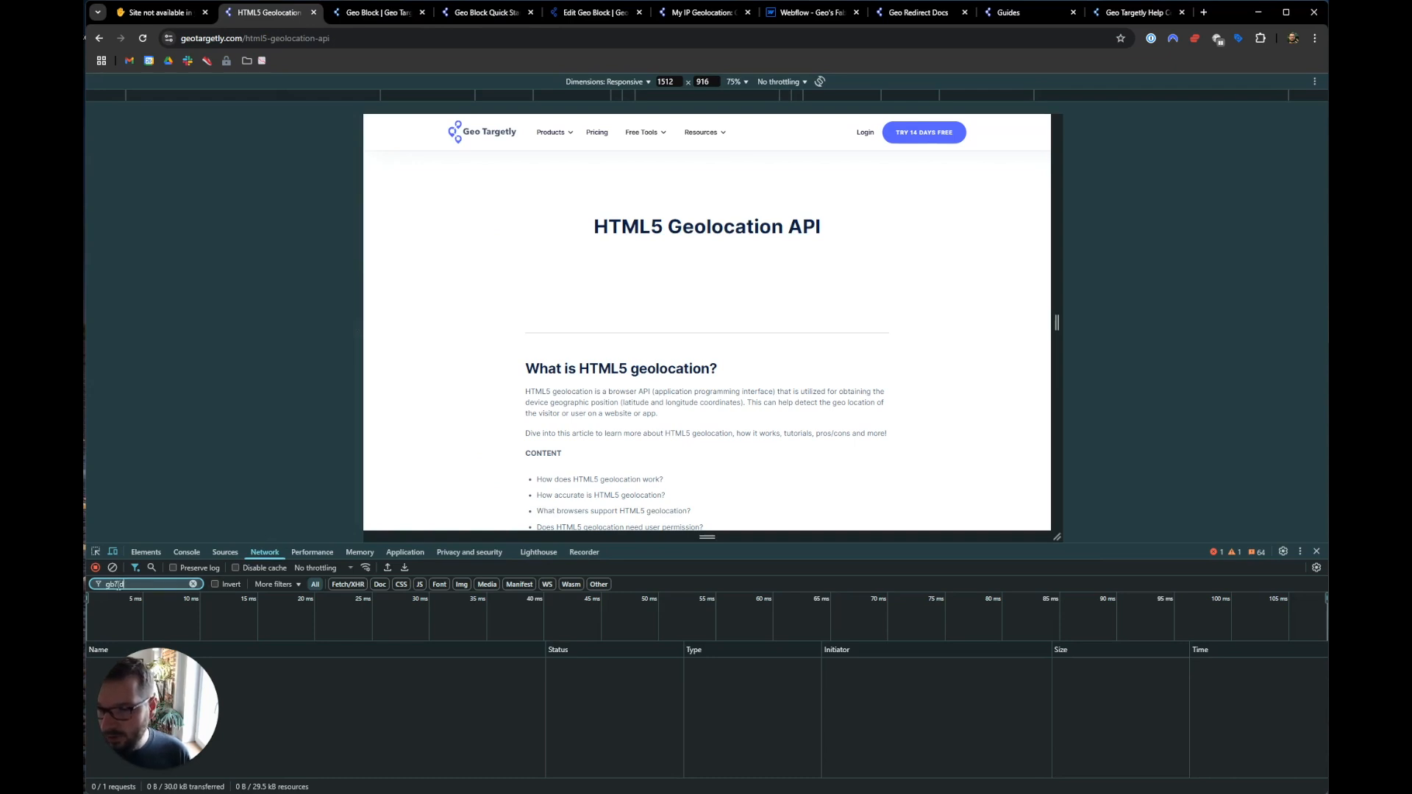
{"action": "left_click", "coordinate": [143, 41]}
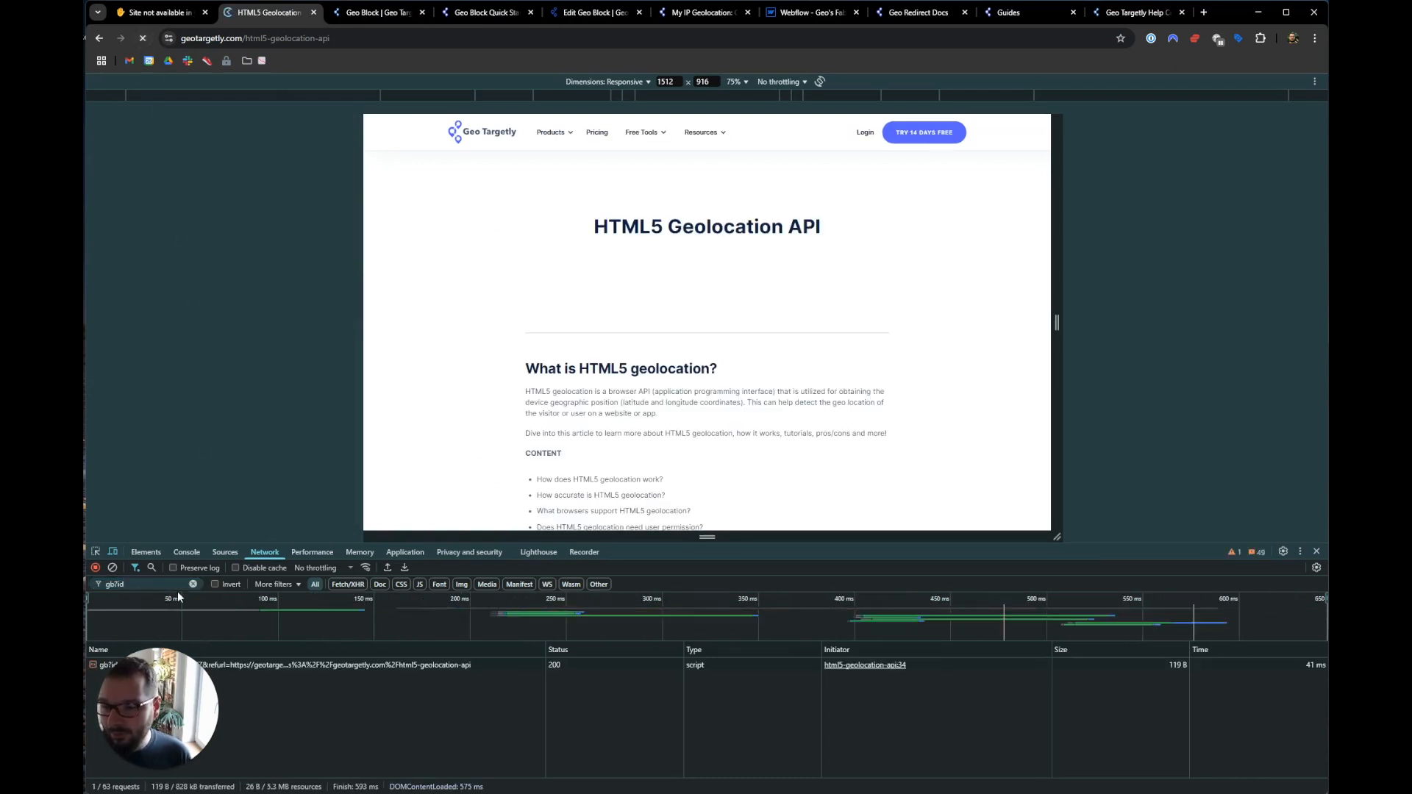
{"action": "left_click_drag", "start_coordinate": [158, 734], "coordinate": [1260, 747]}
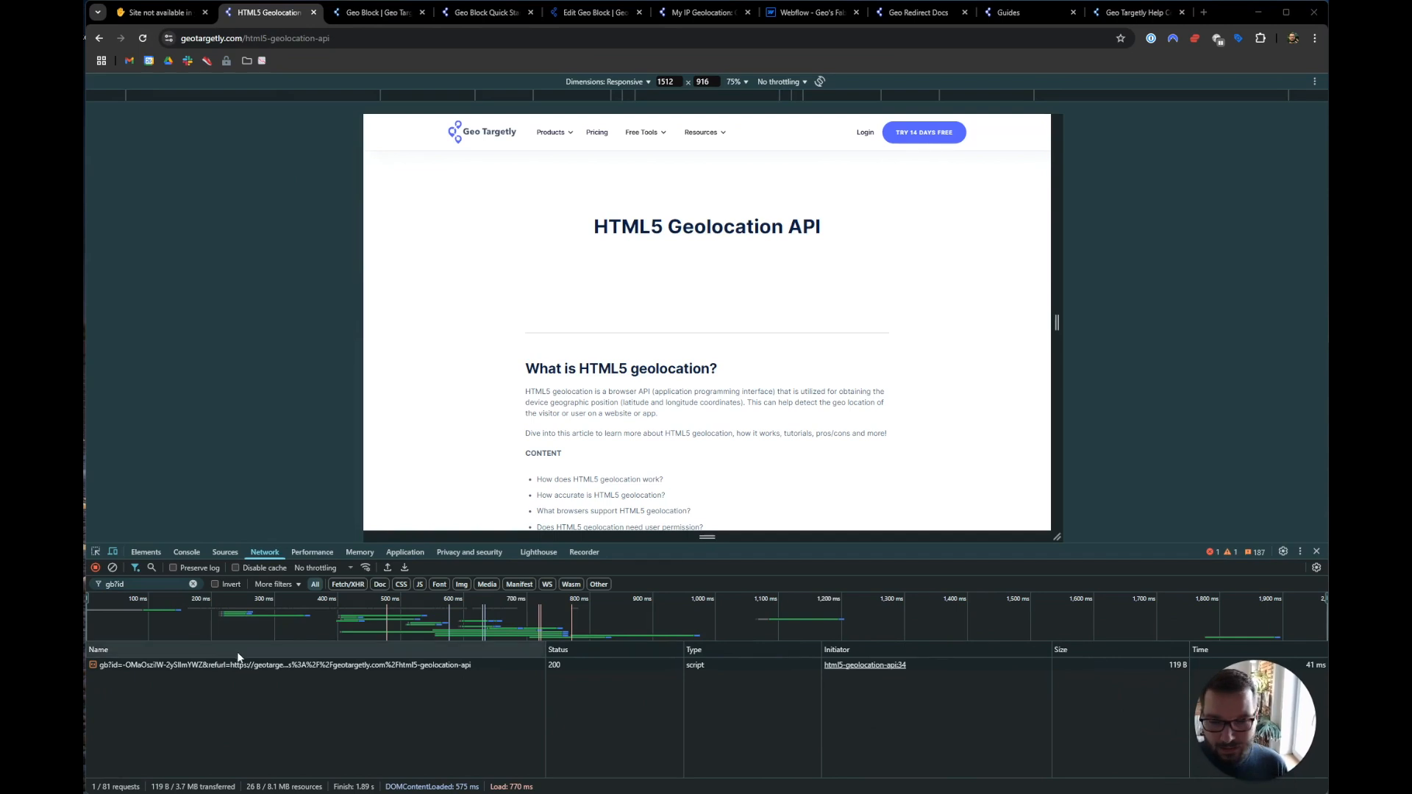
{"action": "left_click", "coordinate": [151, 665]}
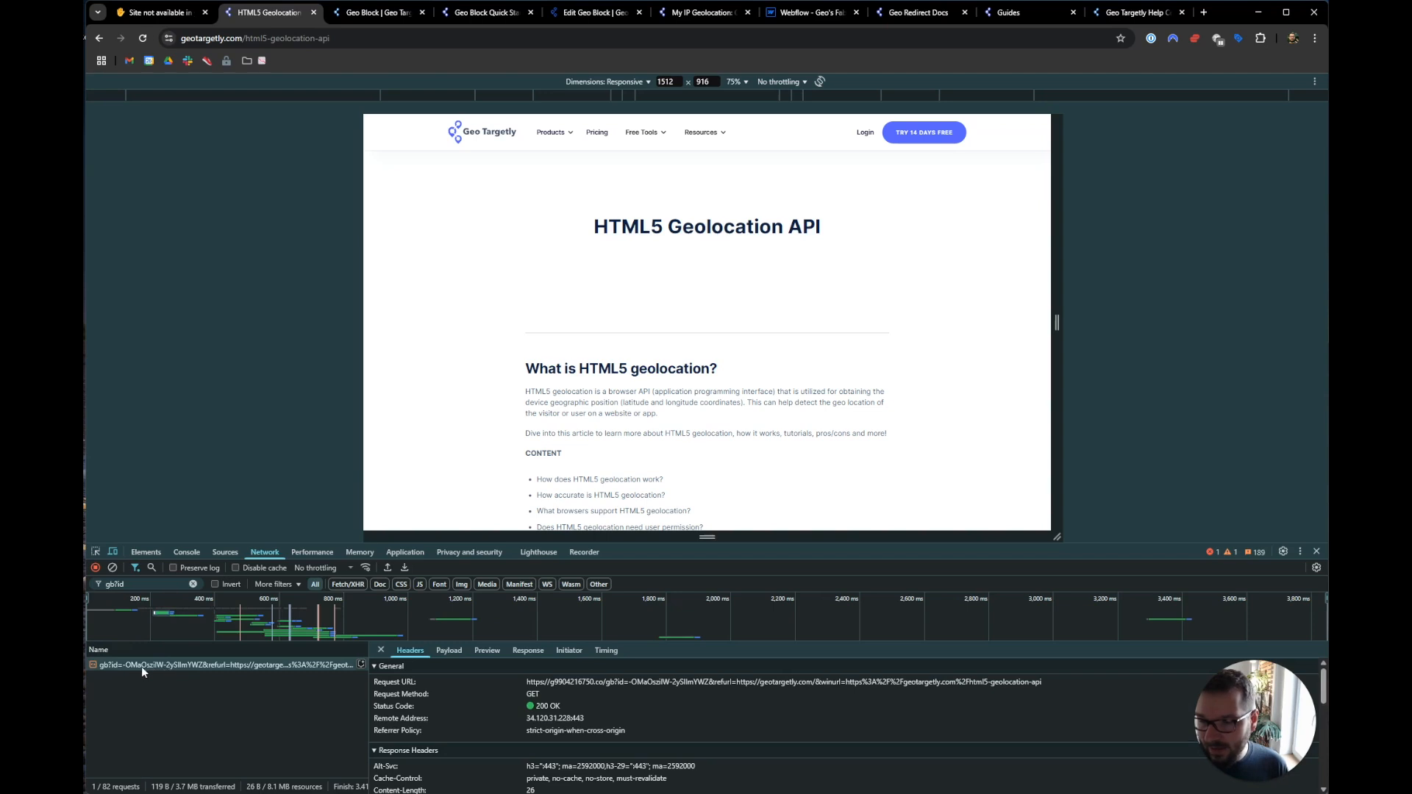
{"action": "left_click", "coordinate": [592, 12]}
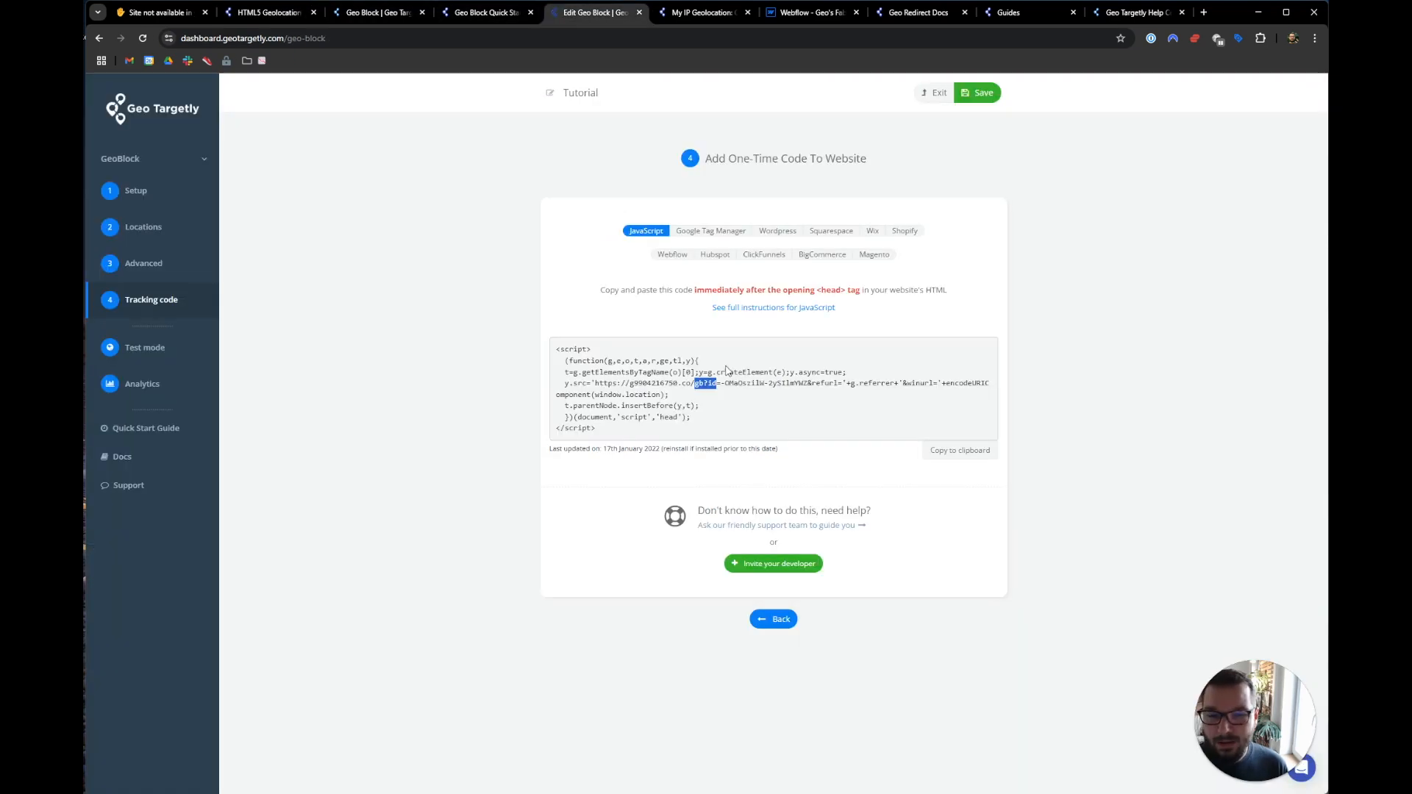
{"action": "left_click", "coordinate": [725, 382]}
{"action": "left_click_drag", "start_coordinate": [725, 382], "coordinate": [799, 383]}
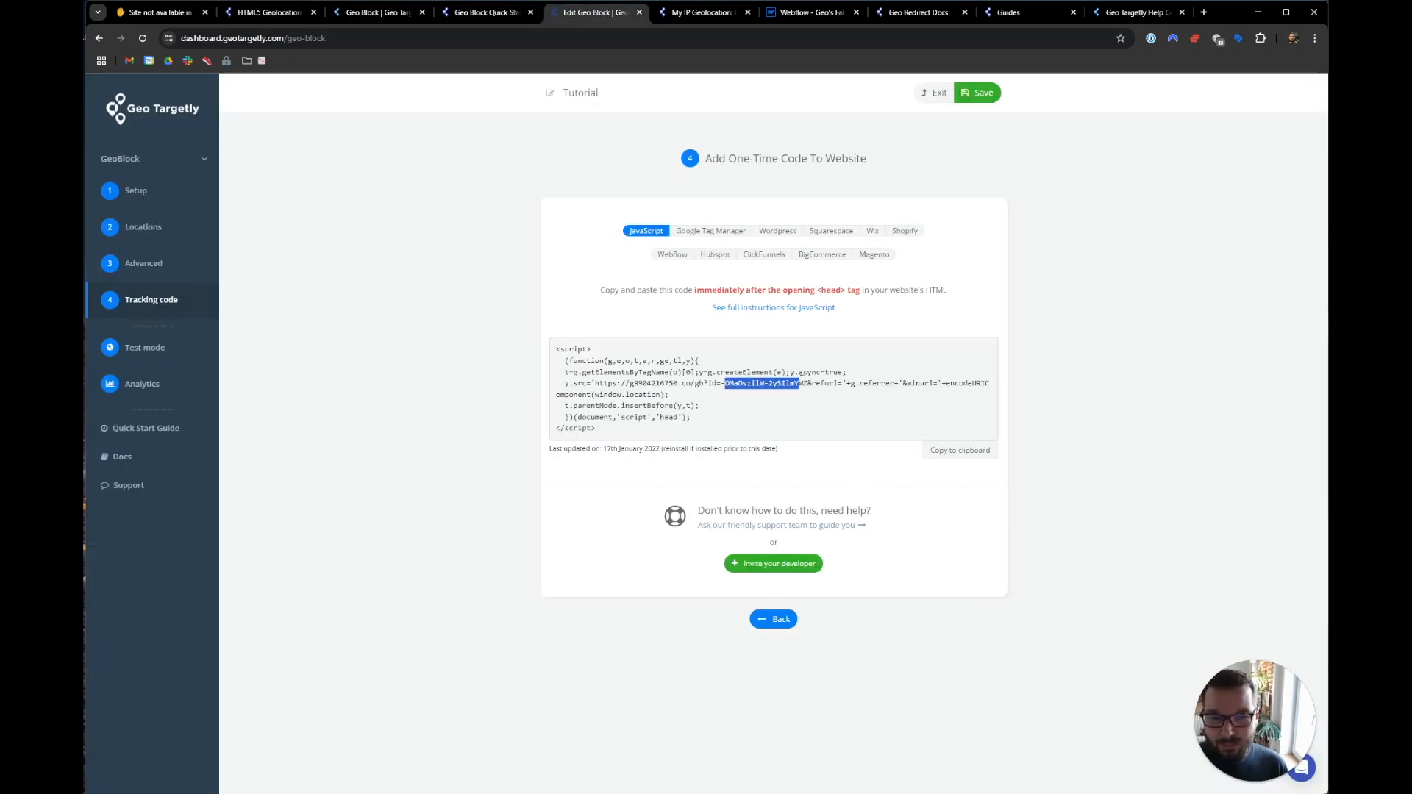
{"action": "left_click", "coordinate": [712, 380]}
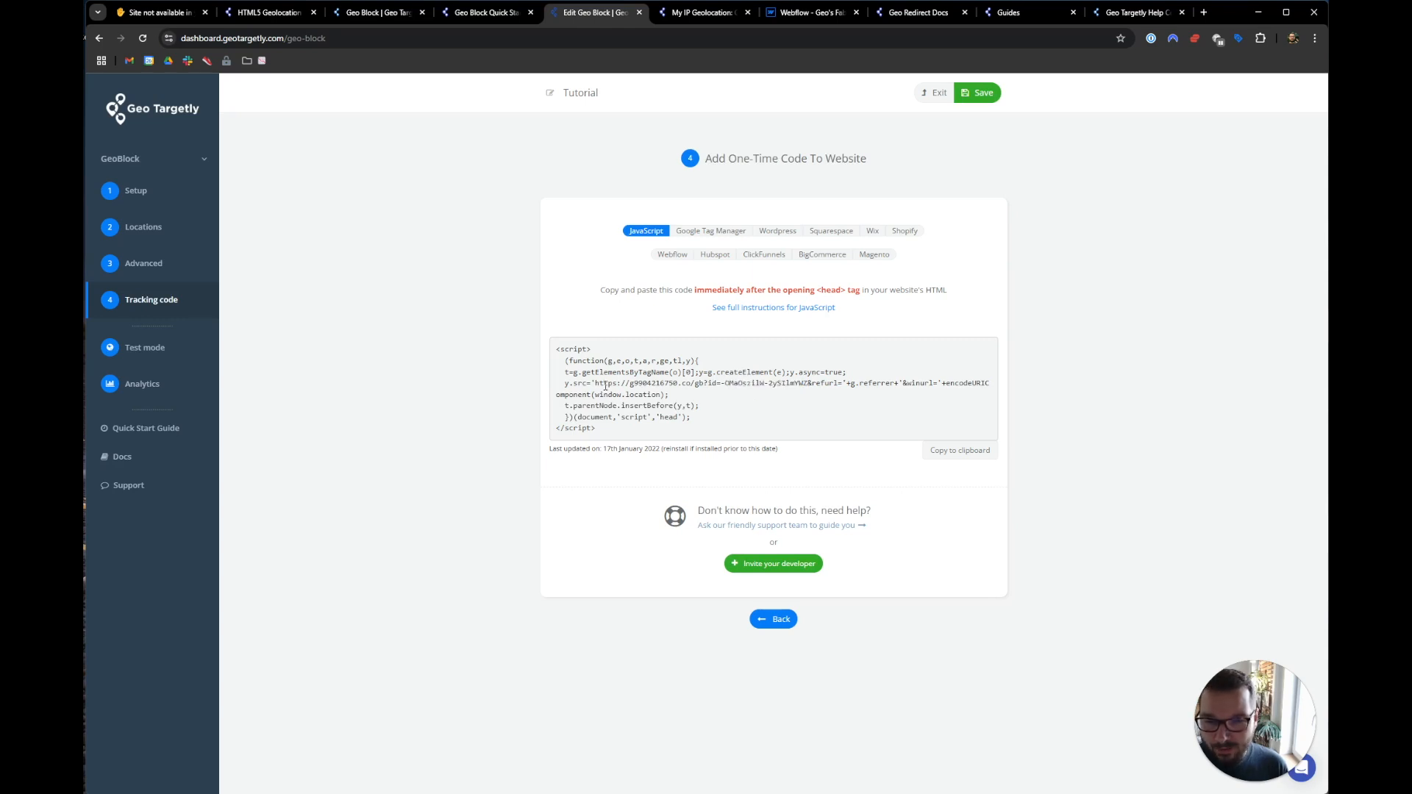
{"action": "left_click_drag", "start_coordinate": [595, 383], "coordinate": [693, 383]}
{"action": "key", "text": "ctrl+c"}
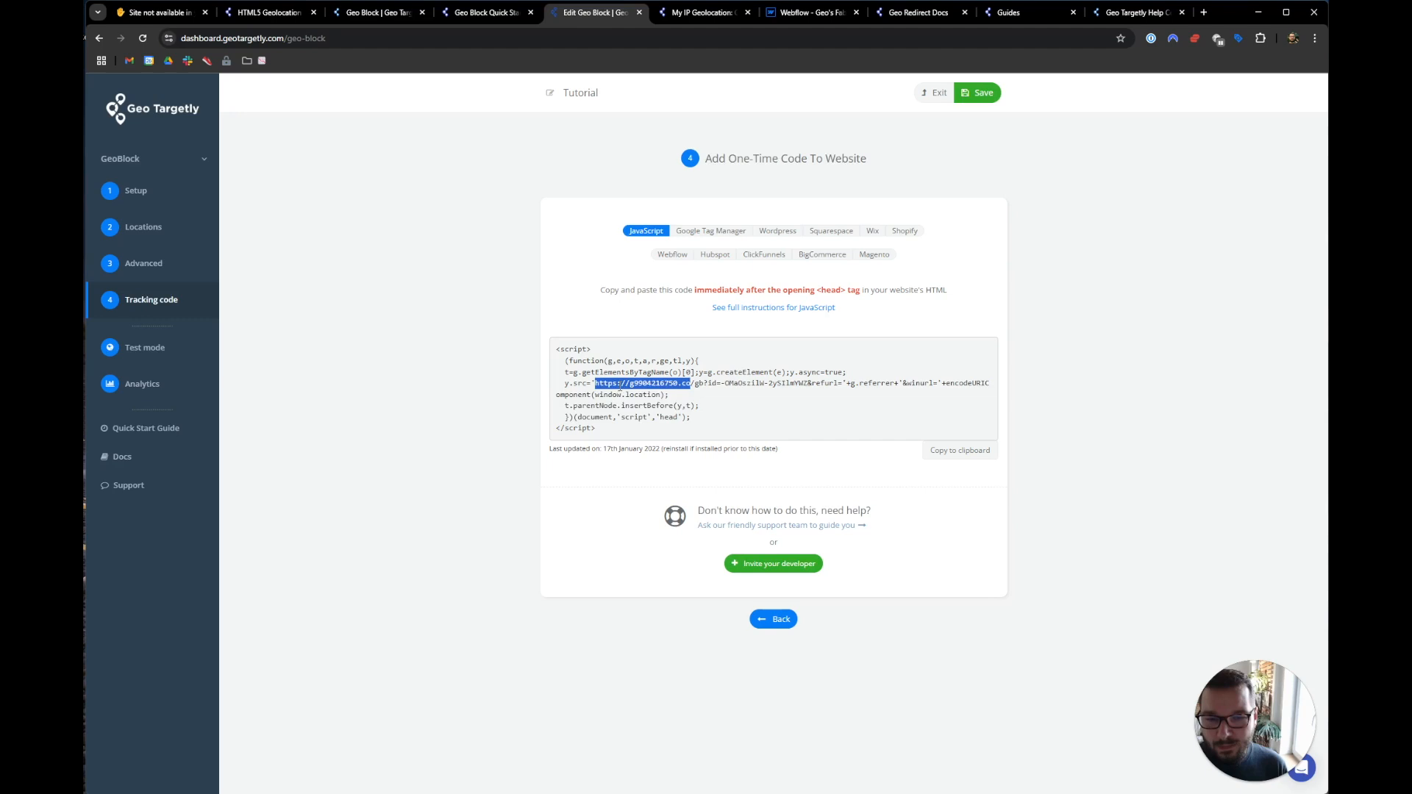
- Load the server address in a new tab, revealing 'Geo Targetly - Europe-West-6-Node', then return to the code
{"action": "key", "text": "ctrl+t"}
{"action": "key", "text": "ctrl+v"}
{"action": "key", "text": "Return"}
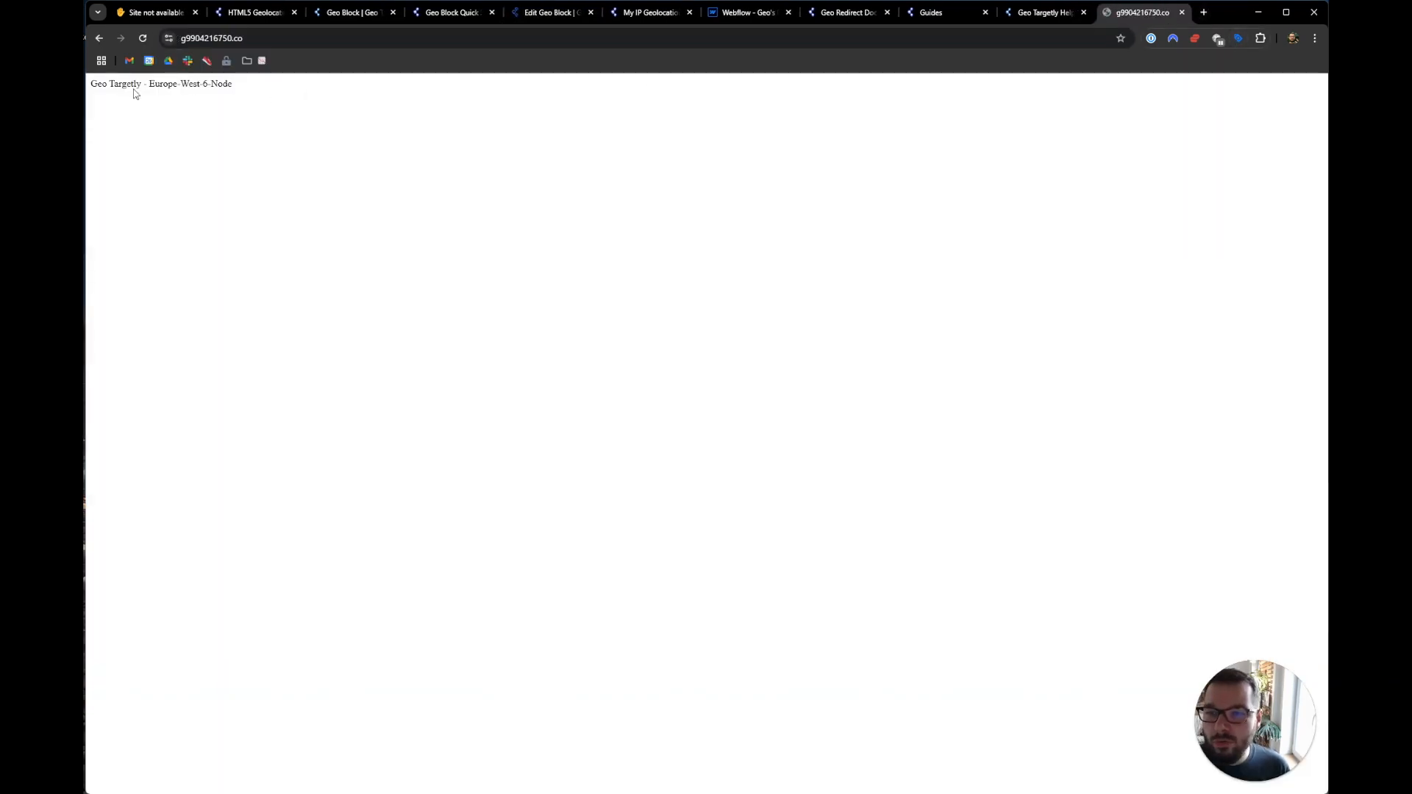
{"action": "left_click_drag", "start_coordinate": [91, 85], "coordinate": [246, 91]}
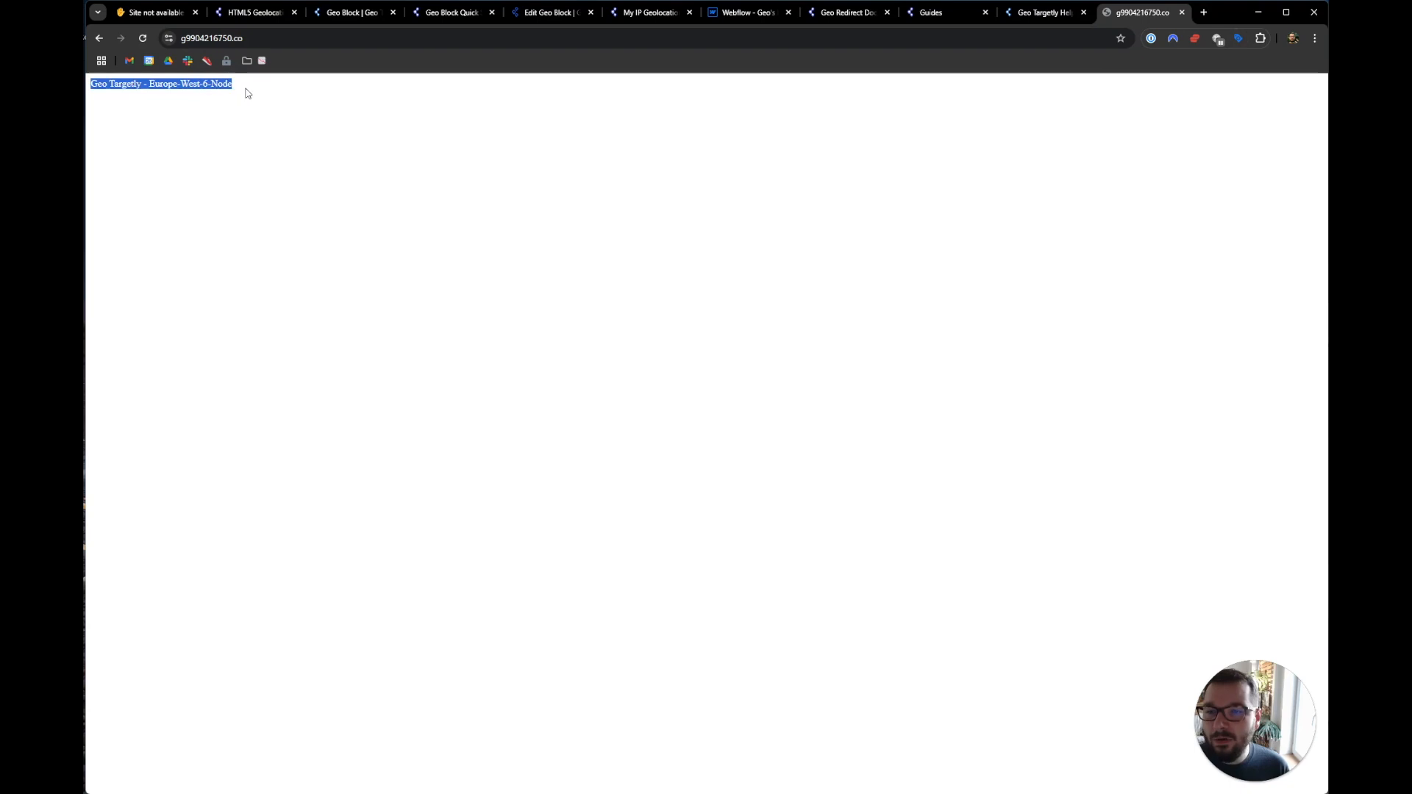
{"action": "left_click", "coordinate": [252, 128]}
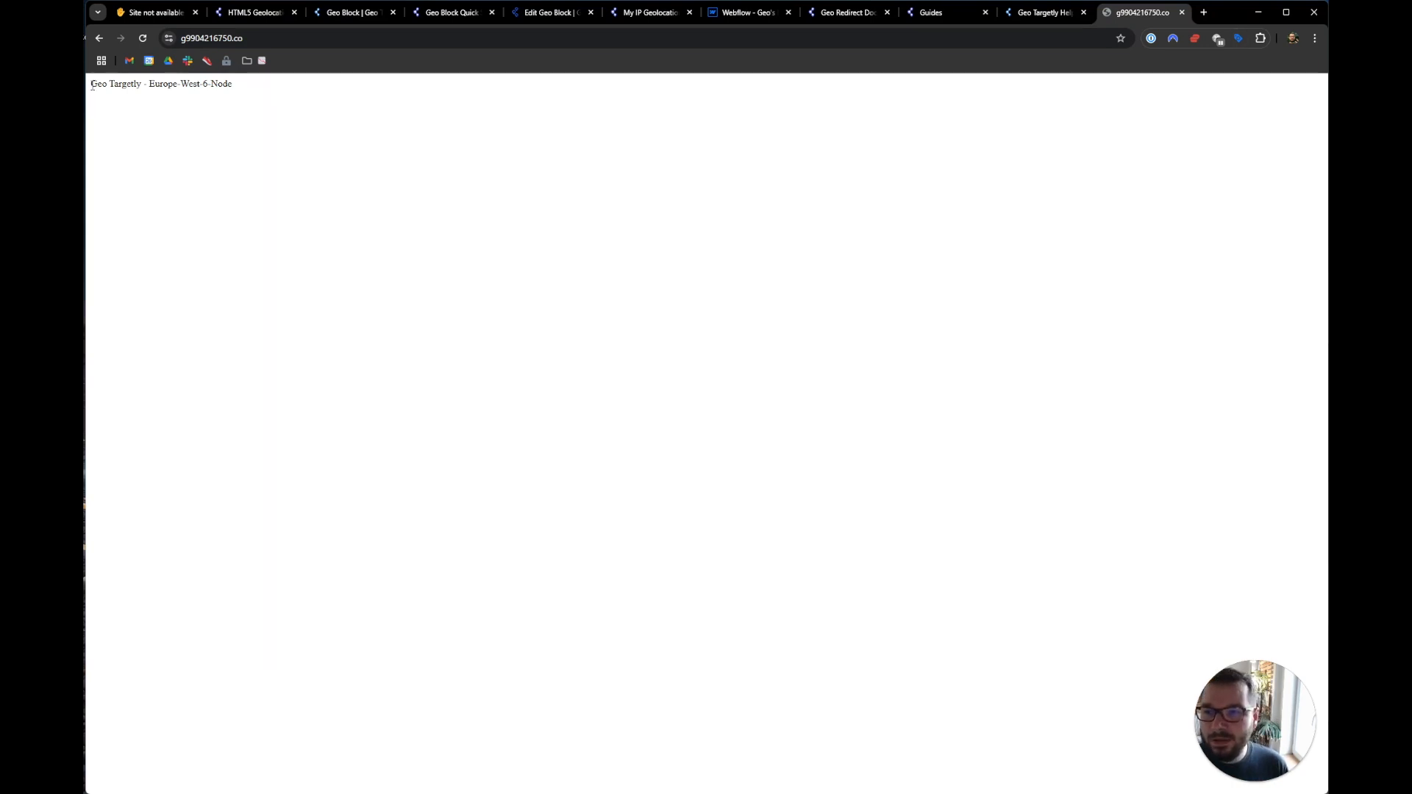
{"action": "left_click_drag", "start_coordinate": [151, 86], "coordinate": [239, 88]}
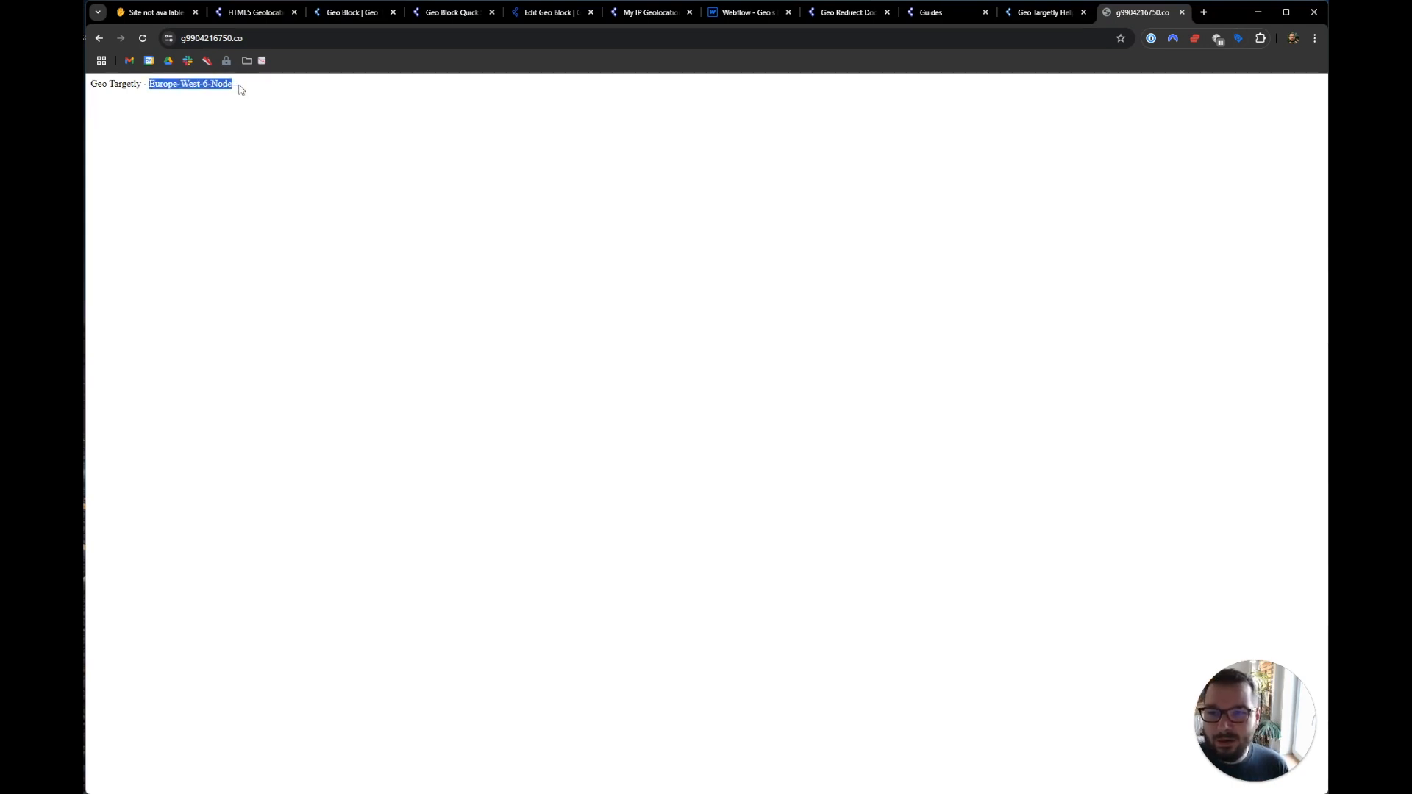
{"action": "left_click", "coordinate": [239, 89]}
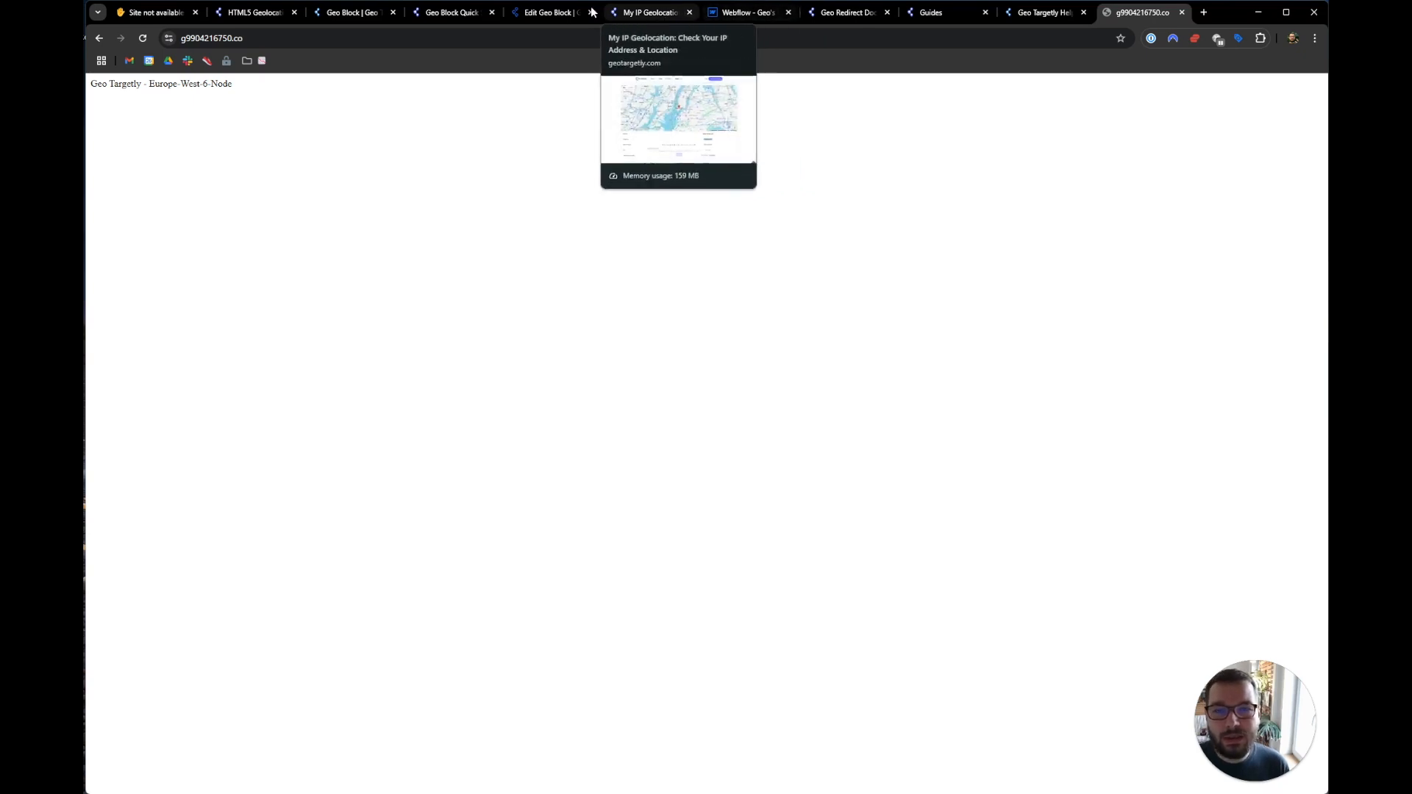
{"action": "left_click", "coordinate": [550, 13]}
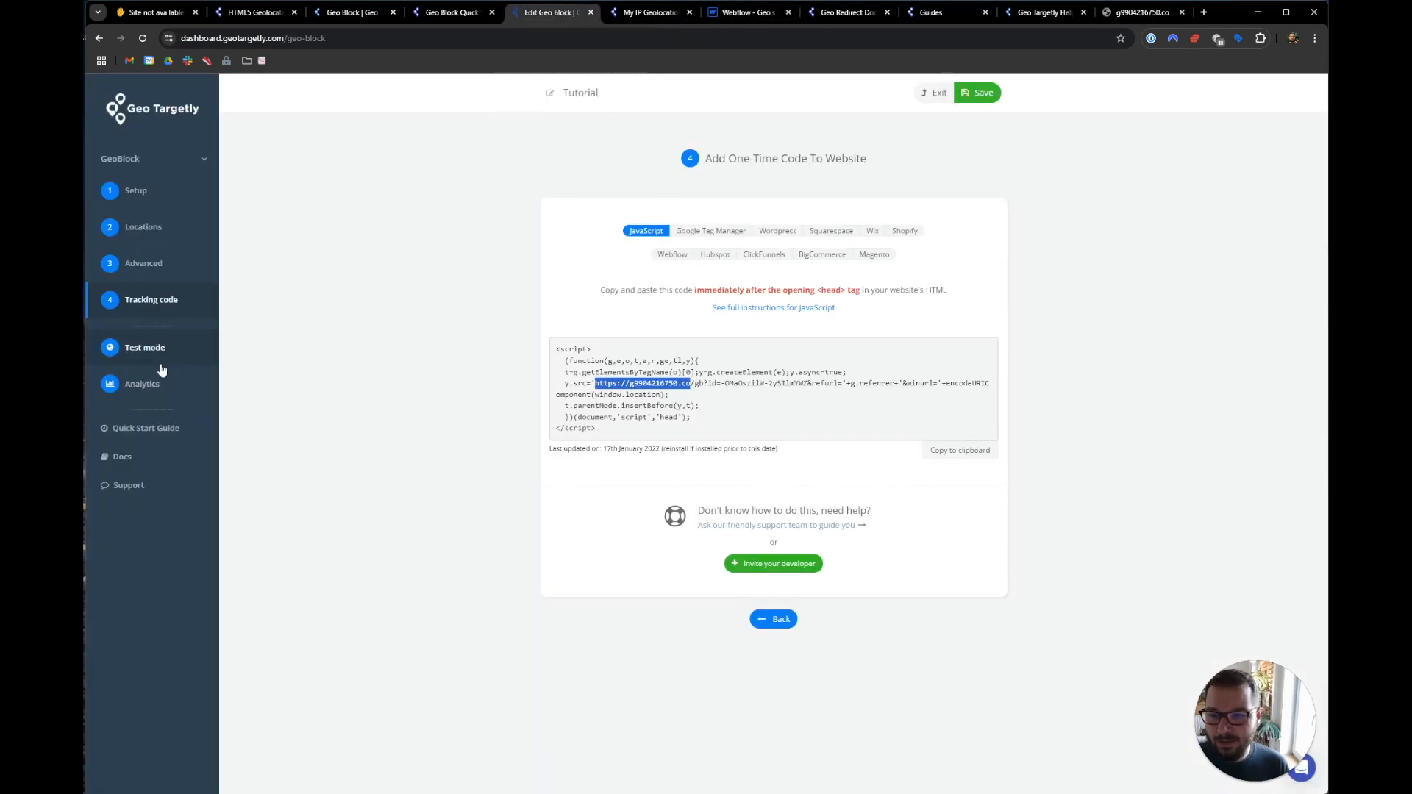
- Open Block Analytics, check the Mar 30 bar (8 pageviews, 5 targeted), and expand the NA + SA rule
{"action": "left_click", "coordinate": [154, 386]}
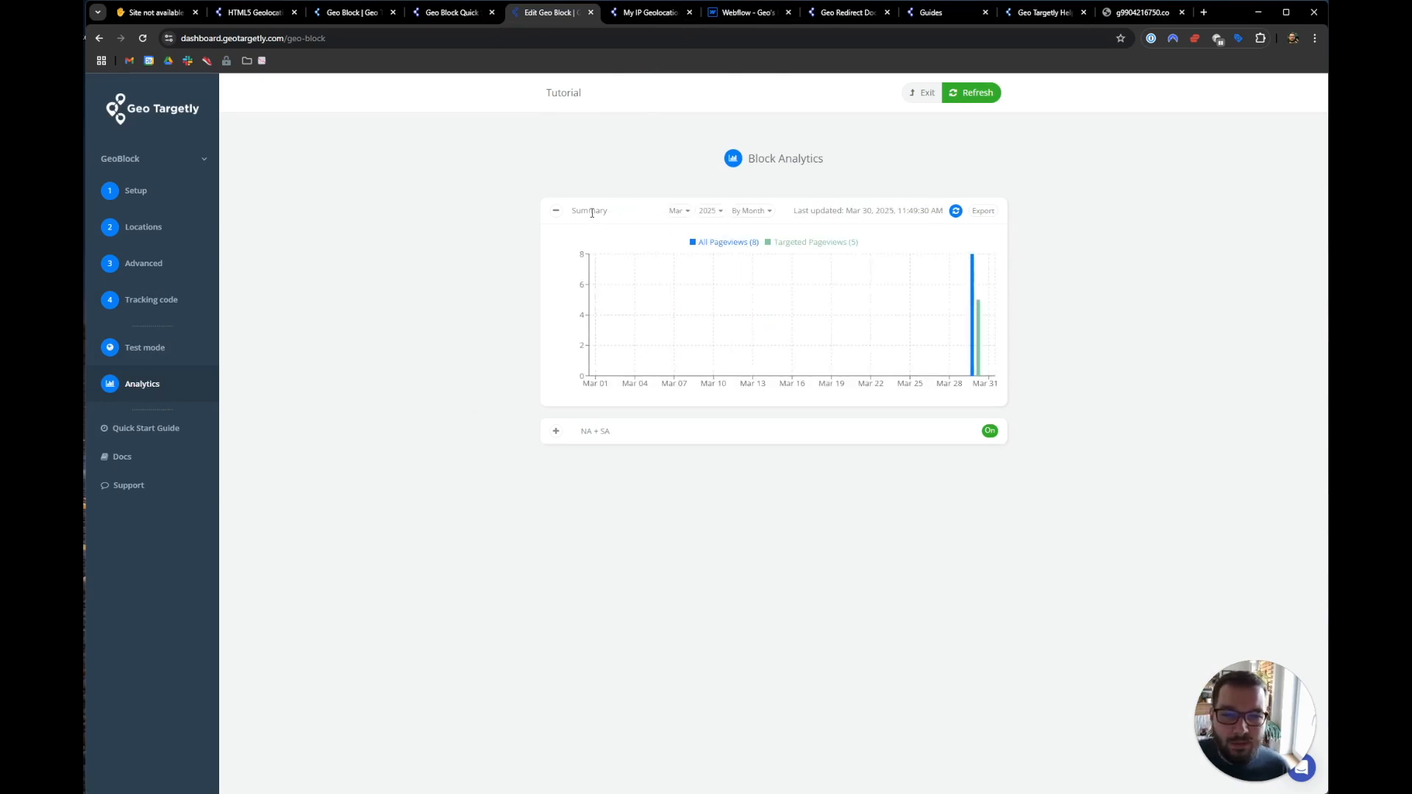
{"action": "mouse_move", "coordinate": [972, 273]}
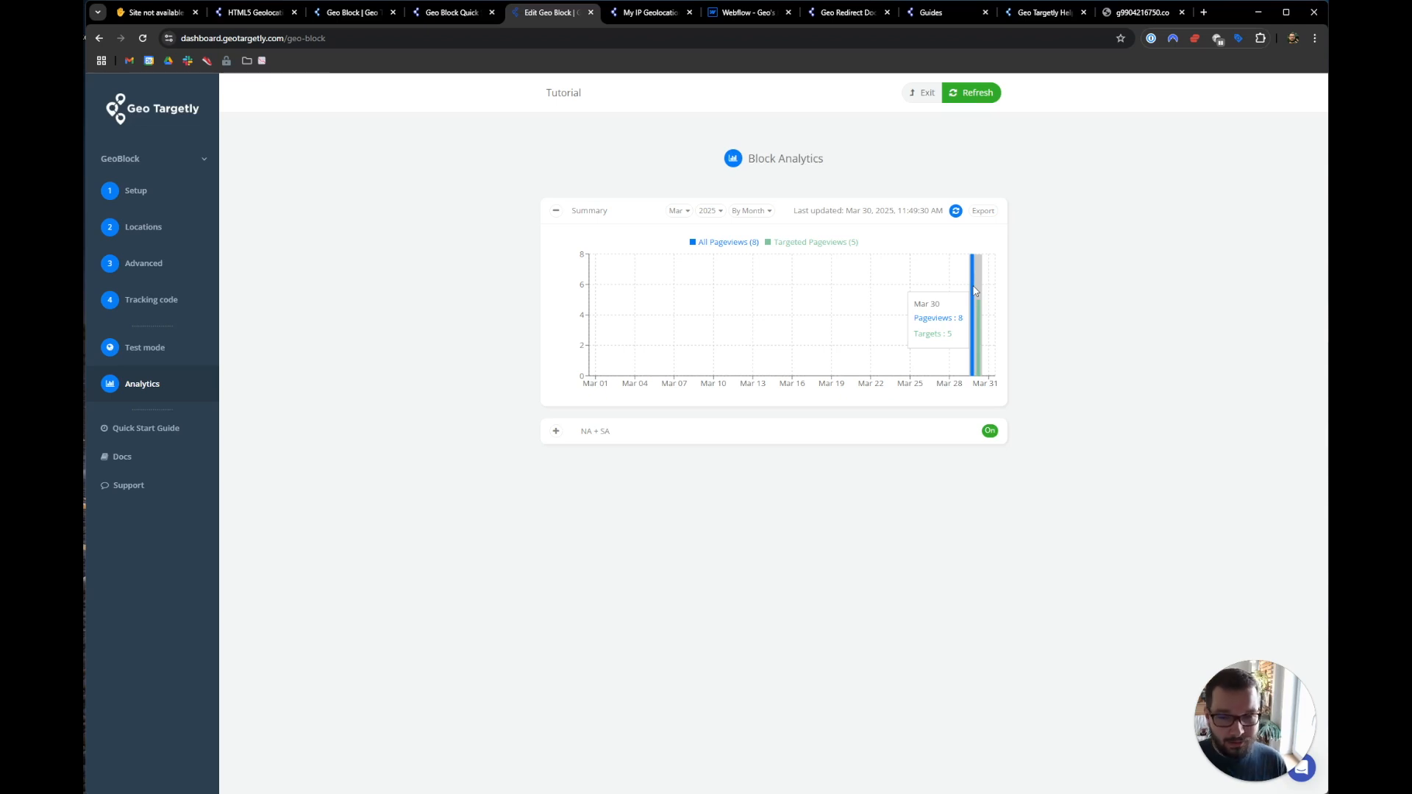
{"action": "left_click", "coordinate": [556, 431]}
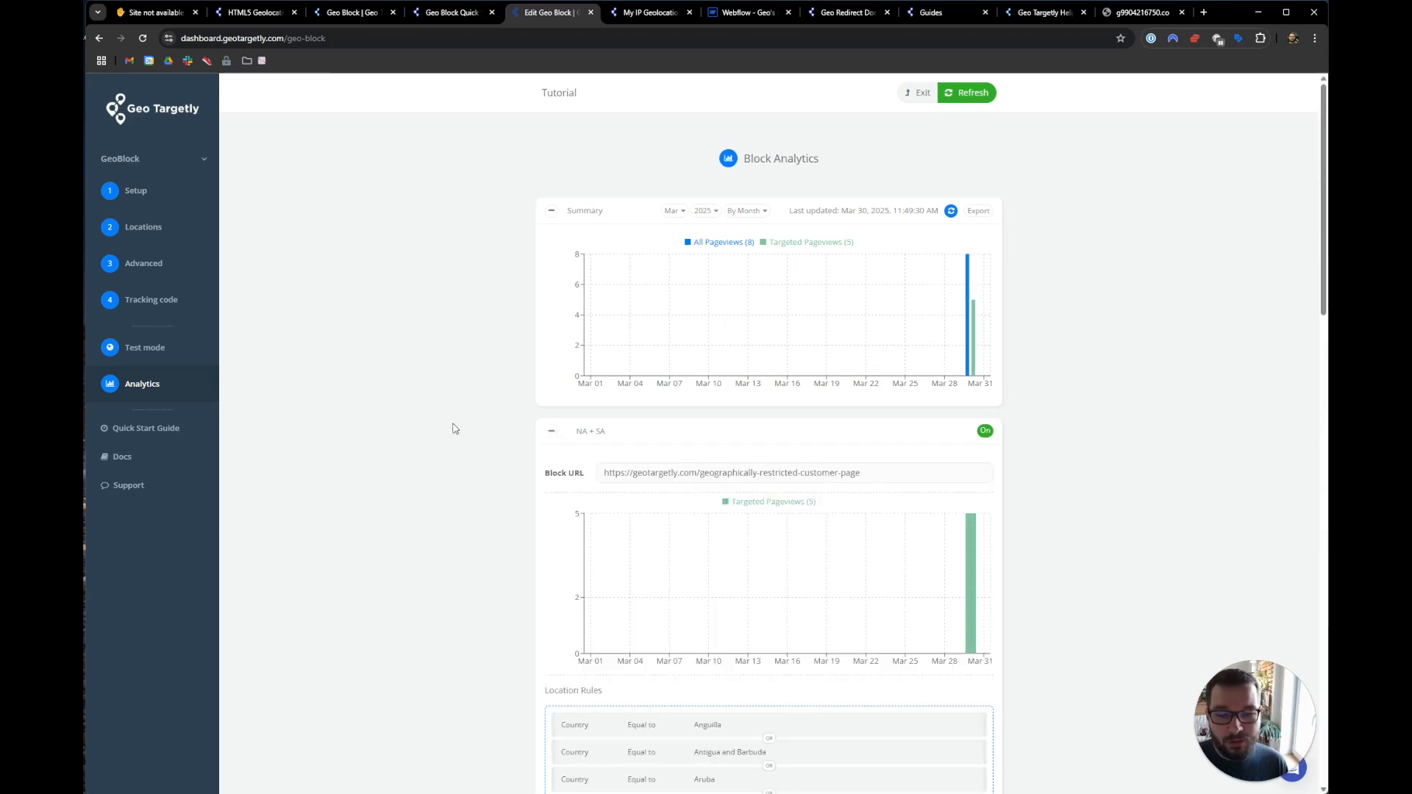
{"action": "scroll", "coordinate": [455, 428], "scroll_direction": "down", "scroll_amount": 2}
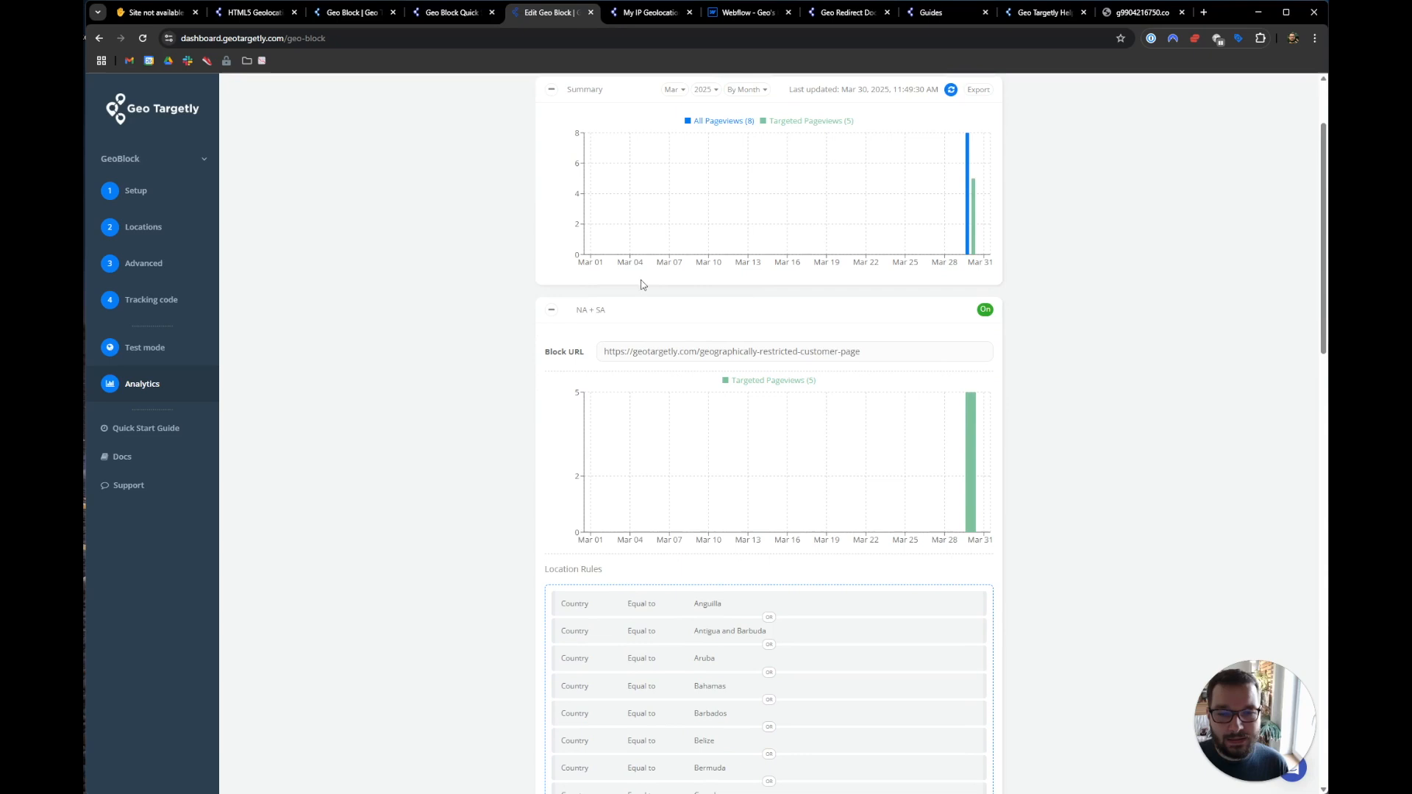
{"action": "mouse_move", "coordinate": [979, 427]}
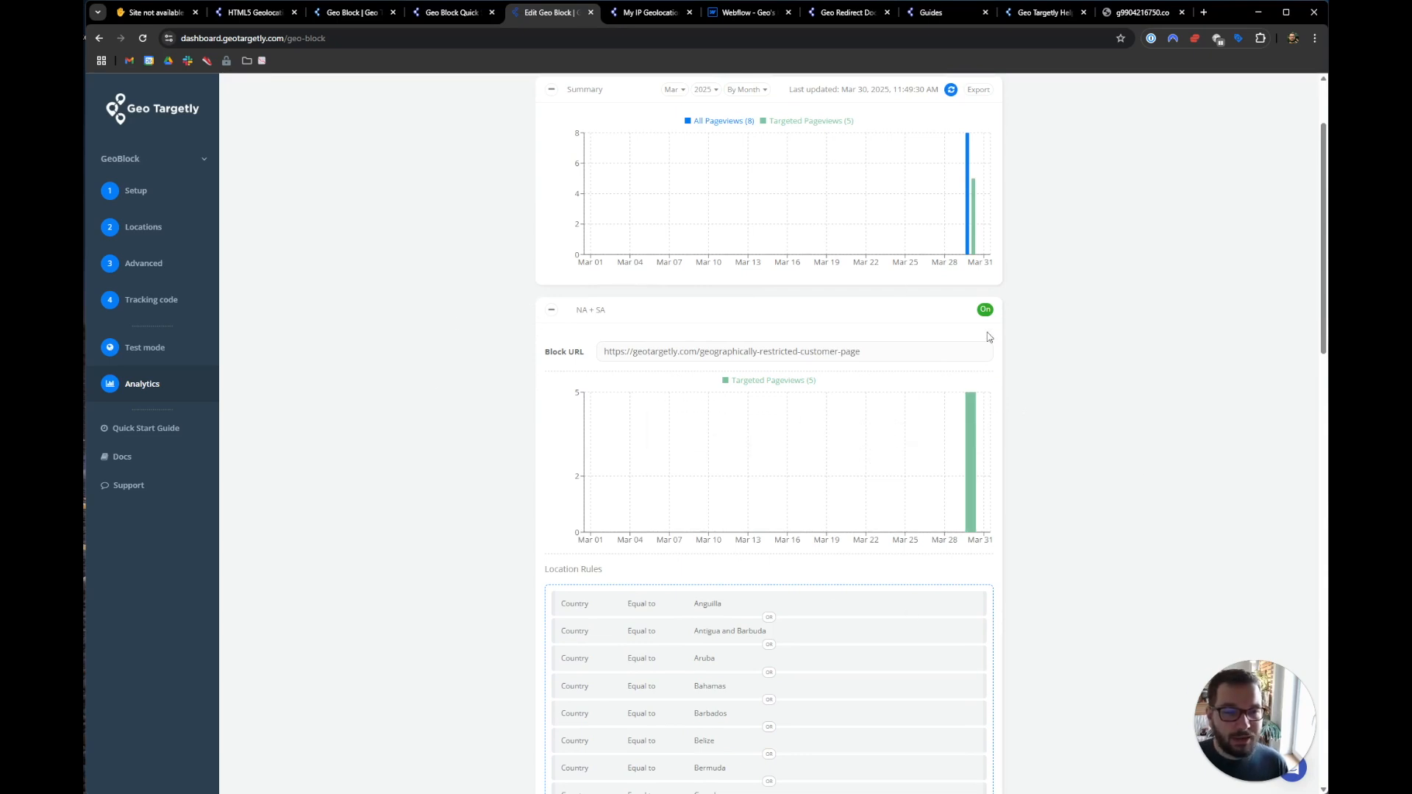
- Collapse and re-expand the NA + SA rule details, then return to the region-blocked tab
{"action": "left_click", "coordinate": [551, 310]}
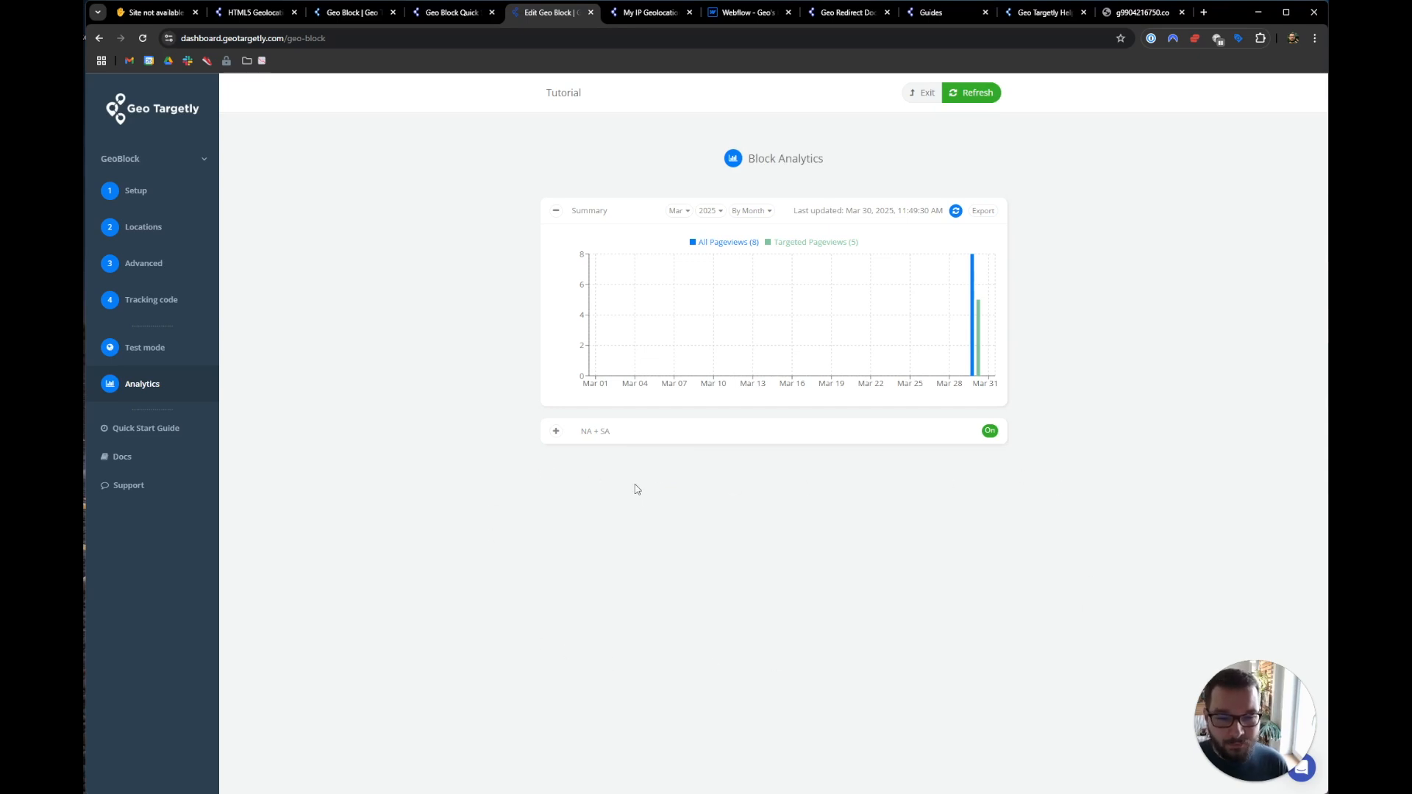
{"action": "left_click", "coordinate": [556, 431]}
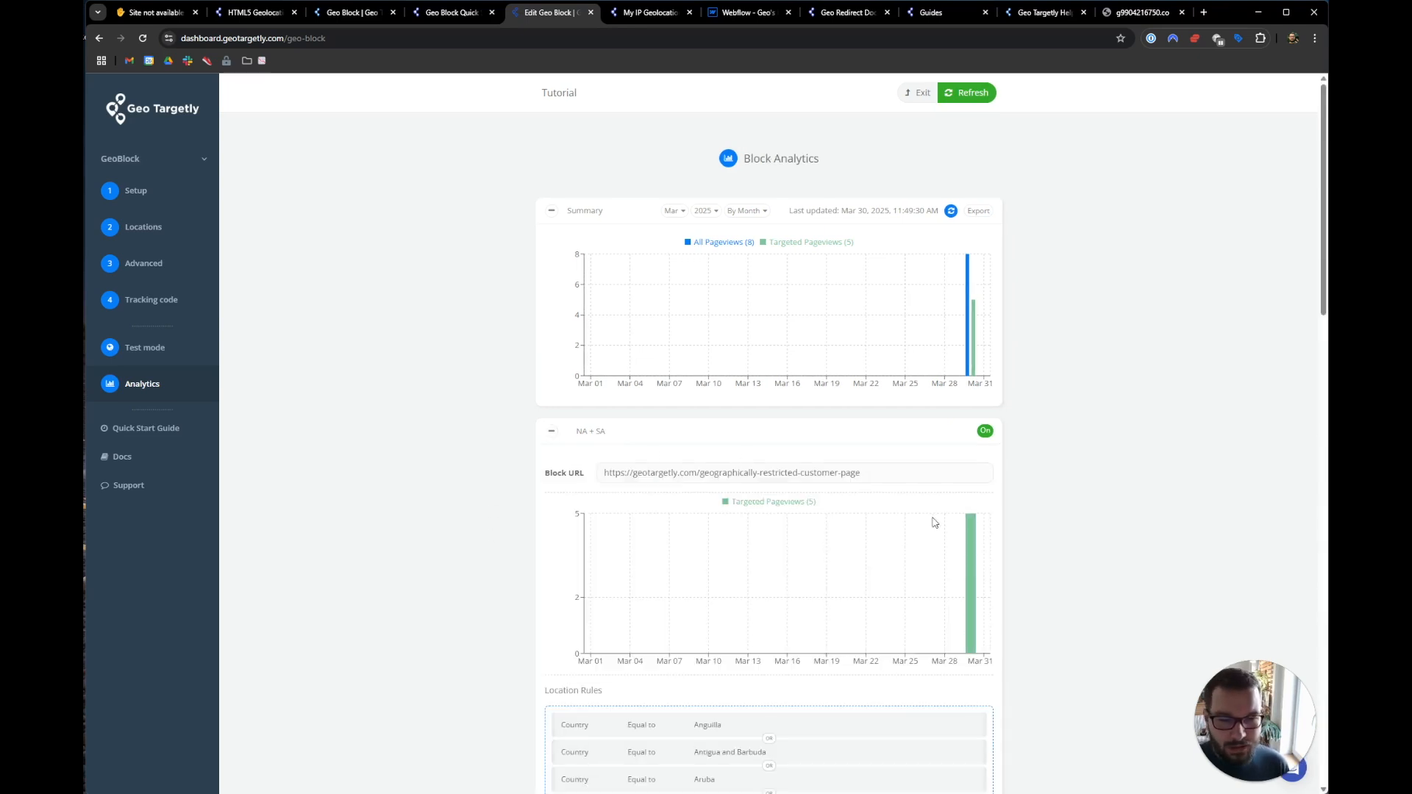
{"action": "left_click", "coordinate": [551, 431]}
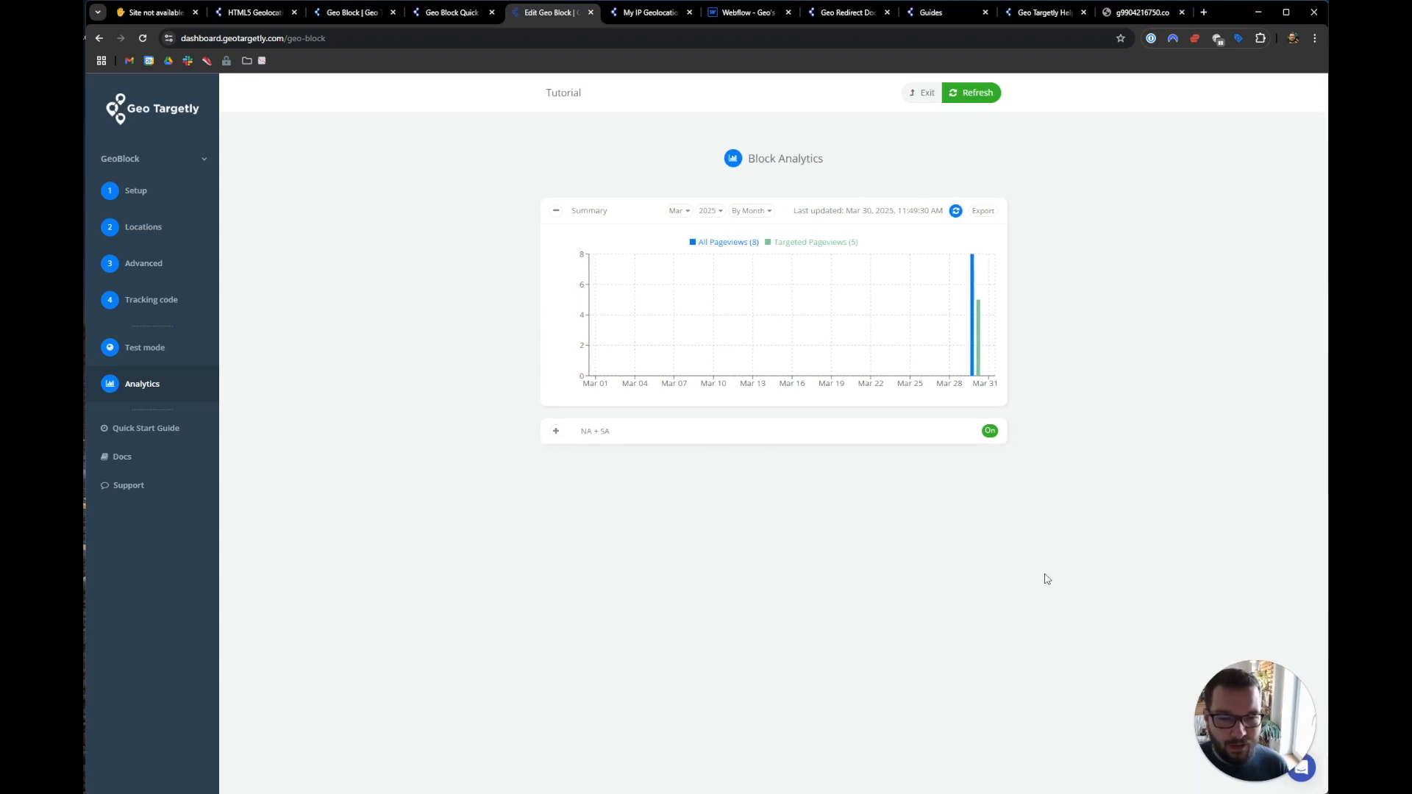
{"action": "mouse_move", "coordinate": [980, 339]}
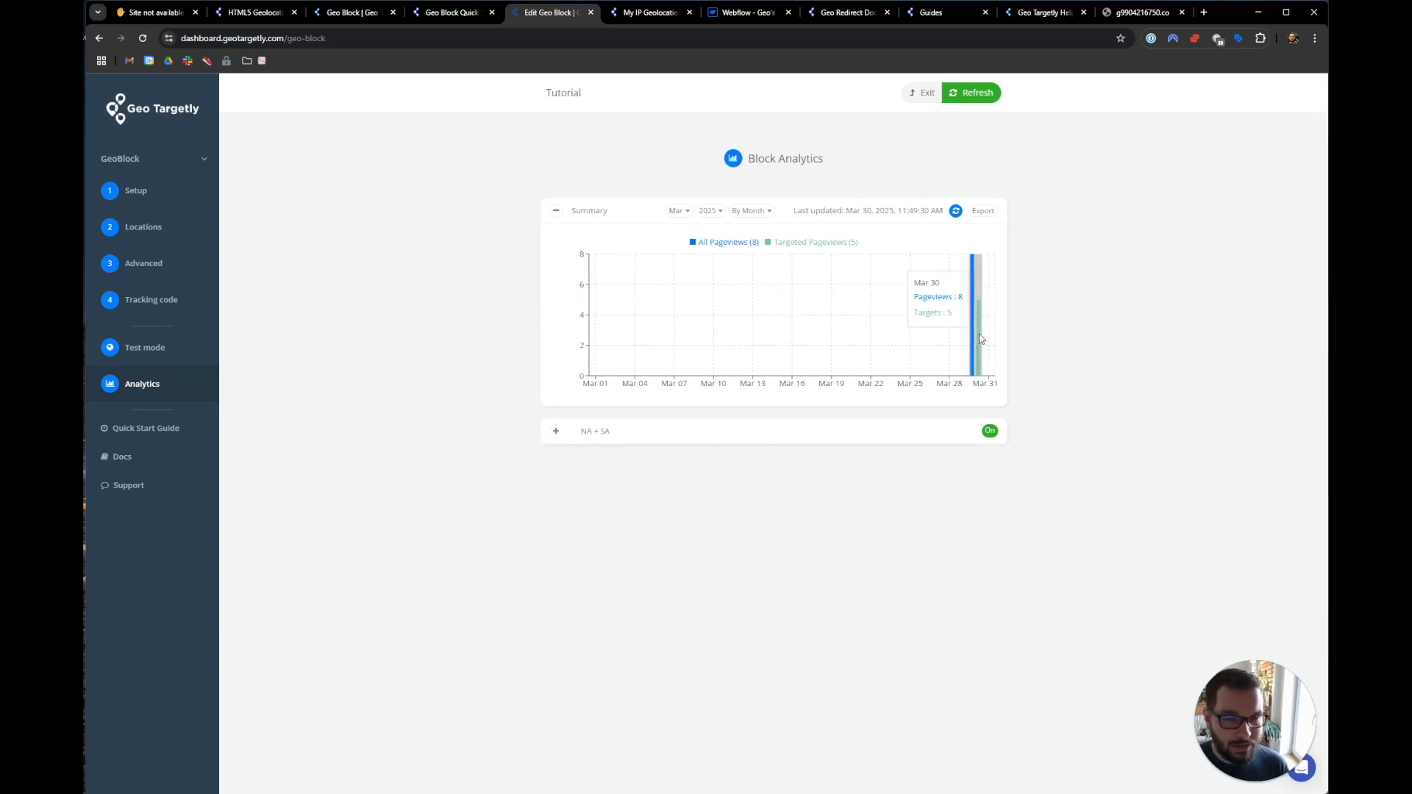
{"action": "left_click", "coordinate": [556, 431]}
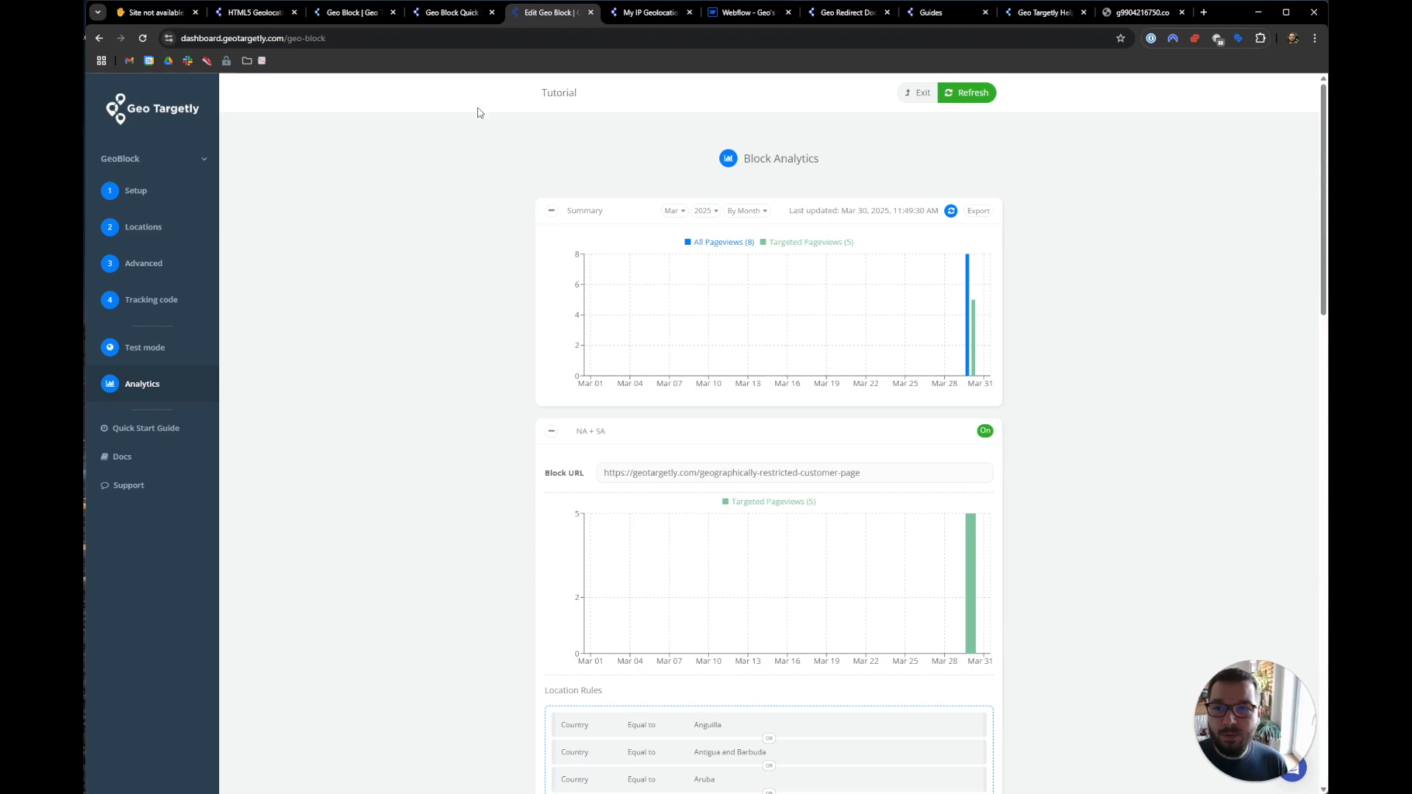
{"action": "left_click", "coordinate": [161, 13]}
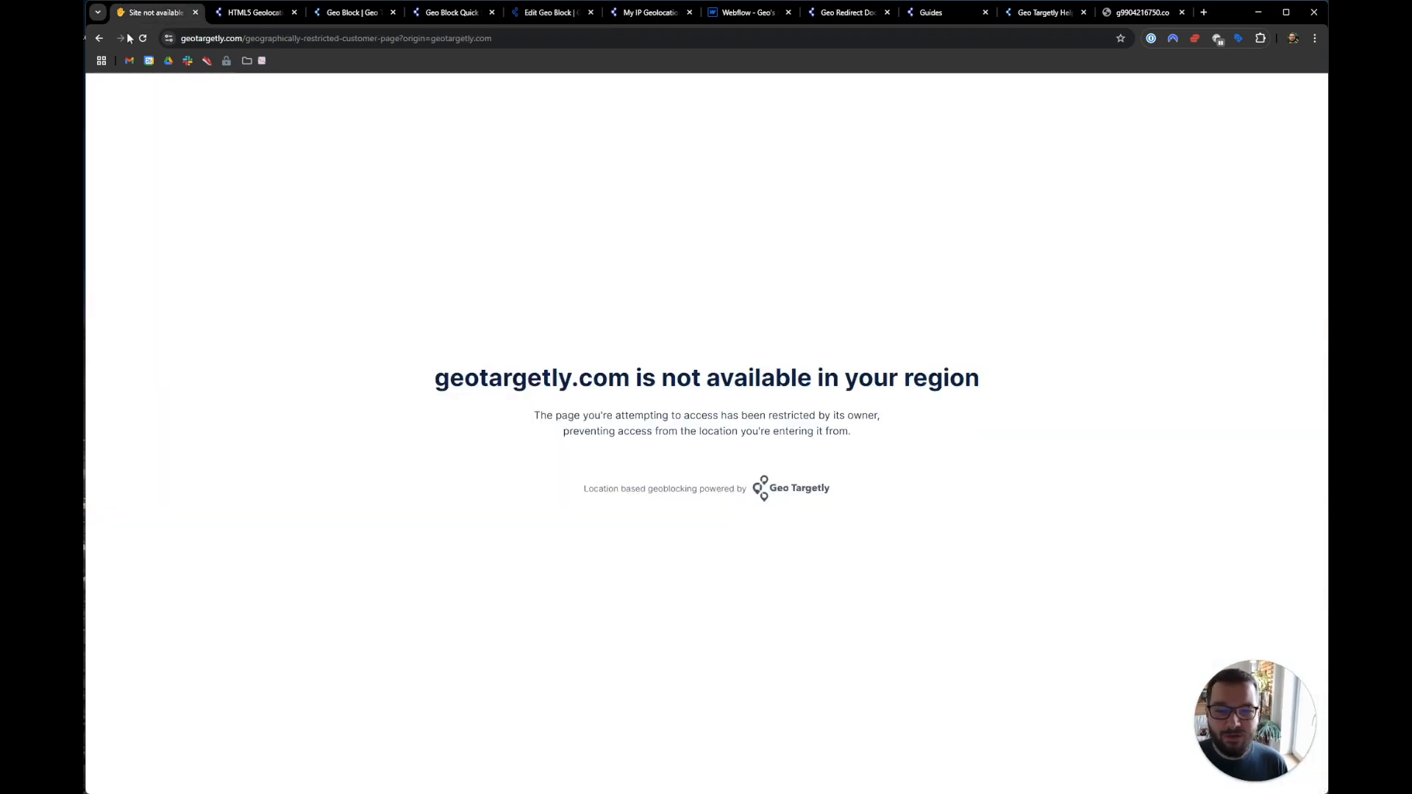